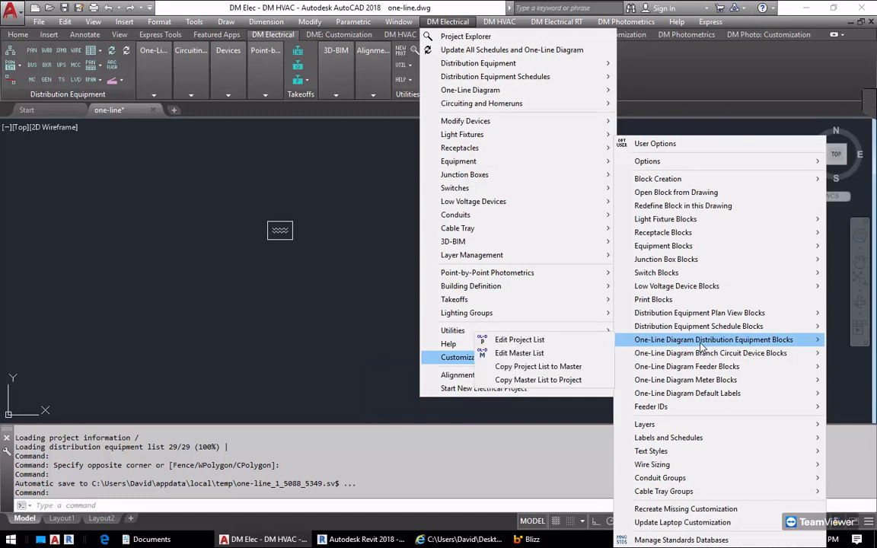
Look up the Electrical Customization folder through the installation settings, view its block drawing files, and close the settings unchanged
mouse_move(466, 345)
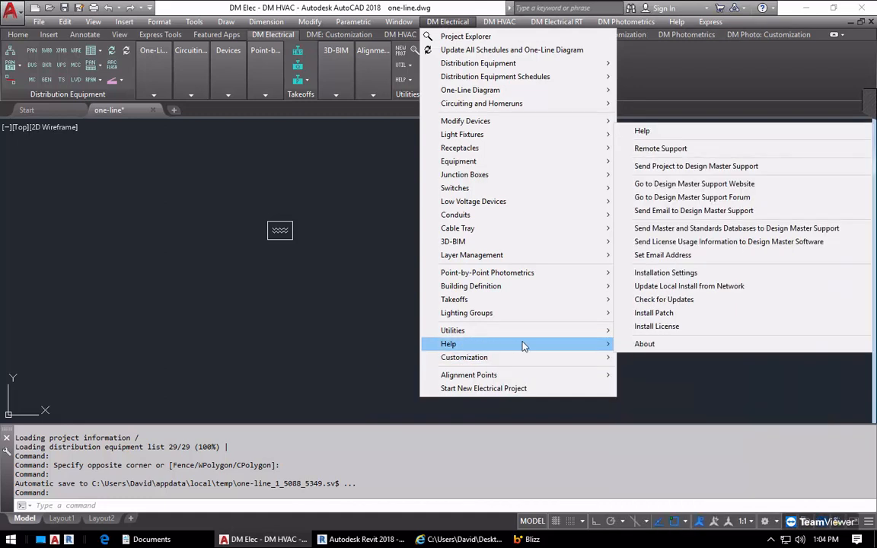
click(666, 273)
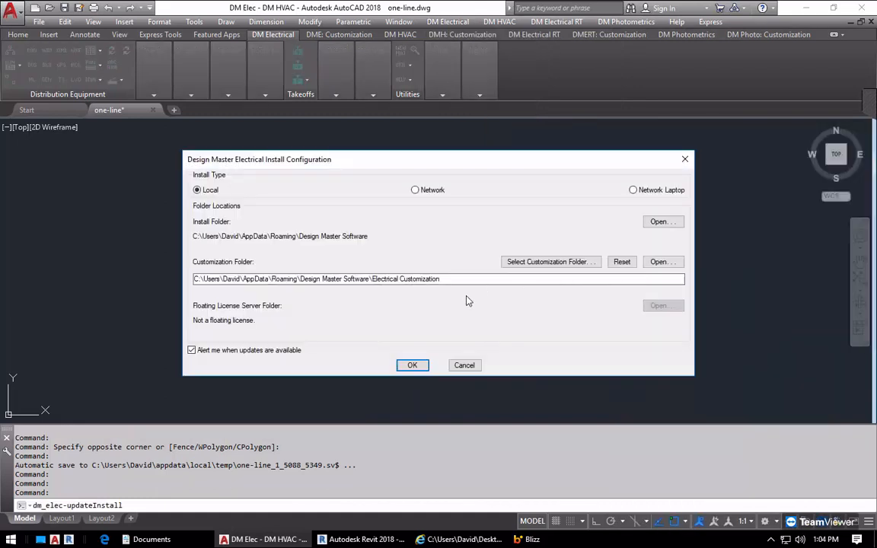
click(660, 262)
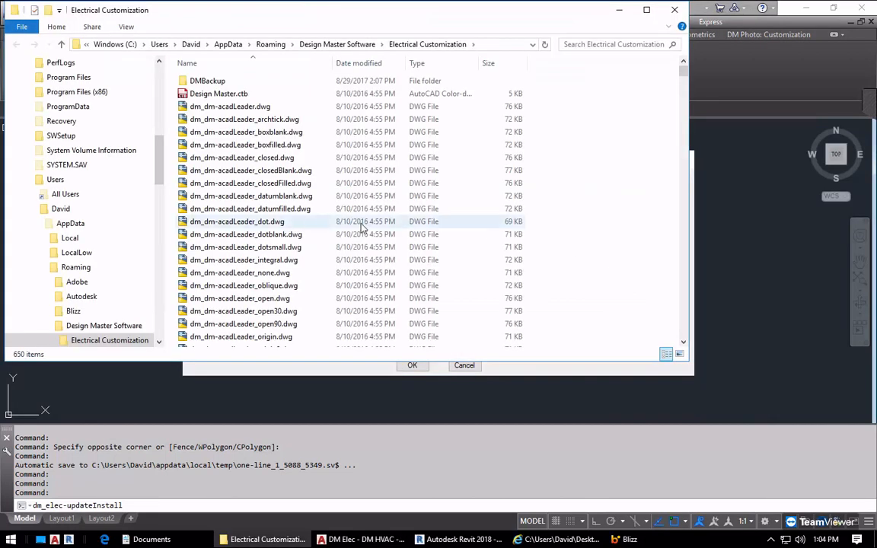
click(288, 185)
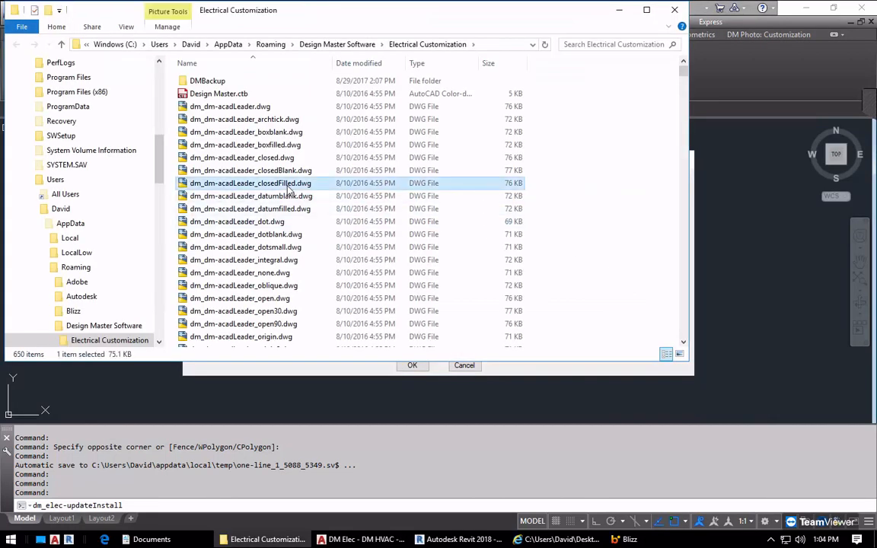
key(Down)
key(Down)
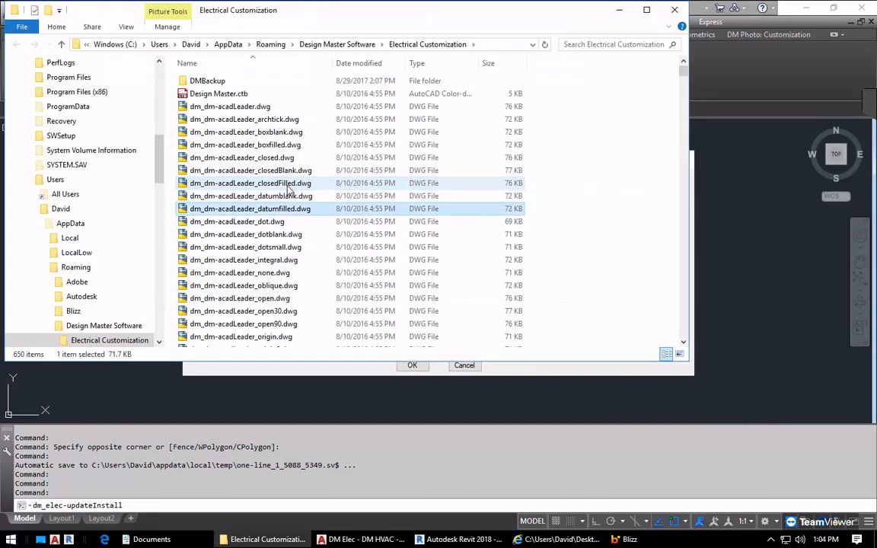
click(750, 177)
click(465, 366)
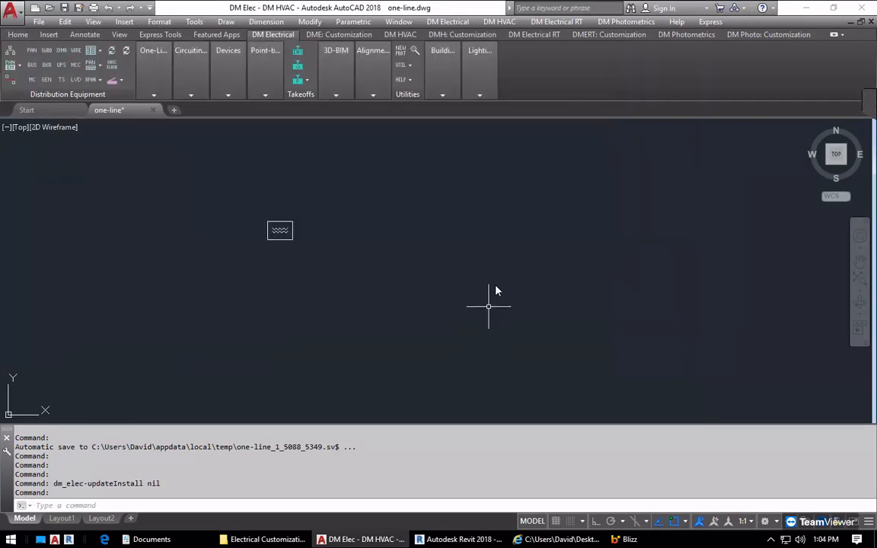
Review the descriptions and block names in the project list of one-line diagram distribution equipment blocks, leaving it unedited
click(457, 22)
mouse_move(484, 358)
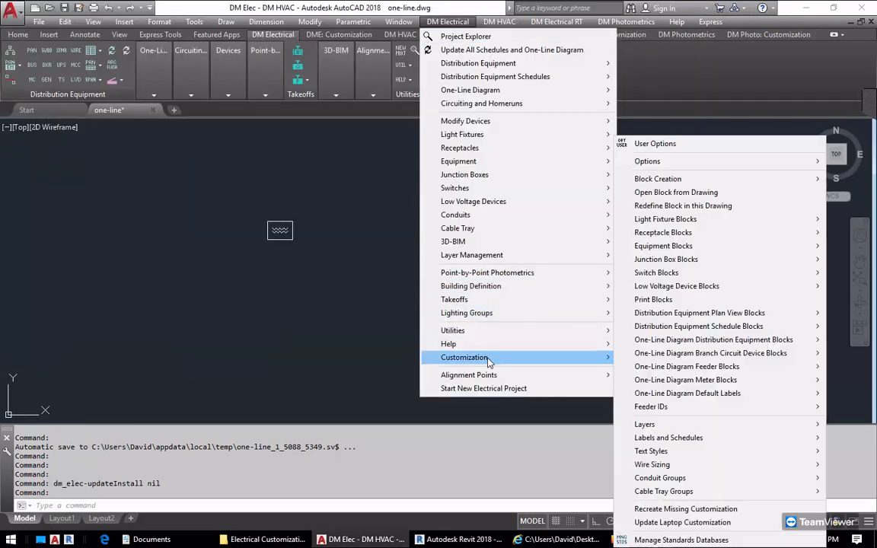
mouse_move(680, 346)
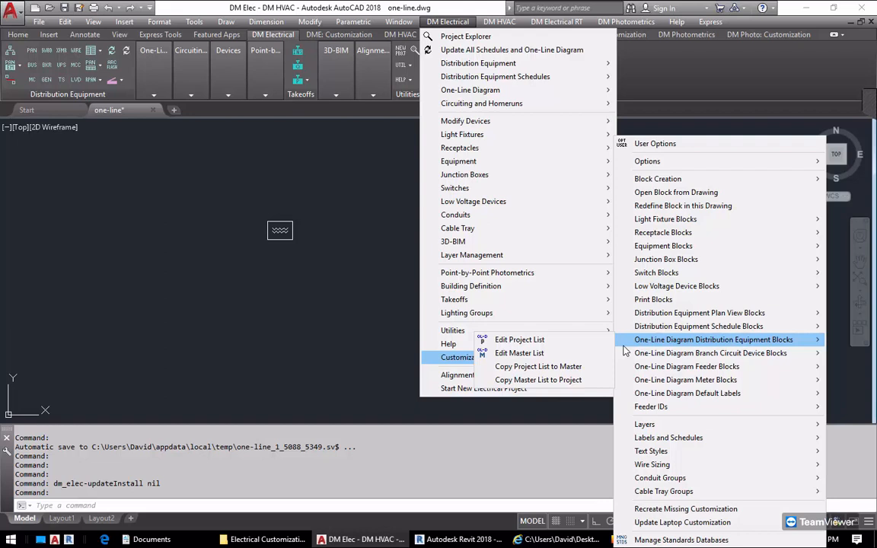
click(559, 342)
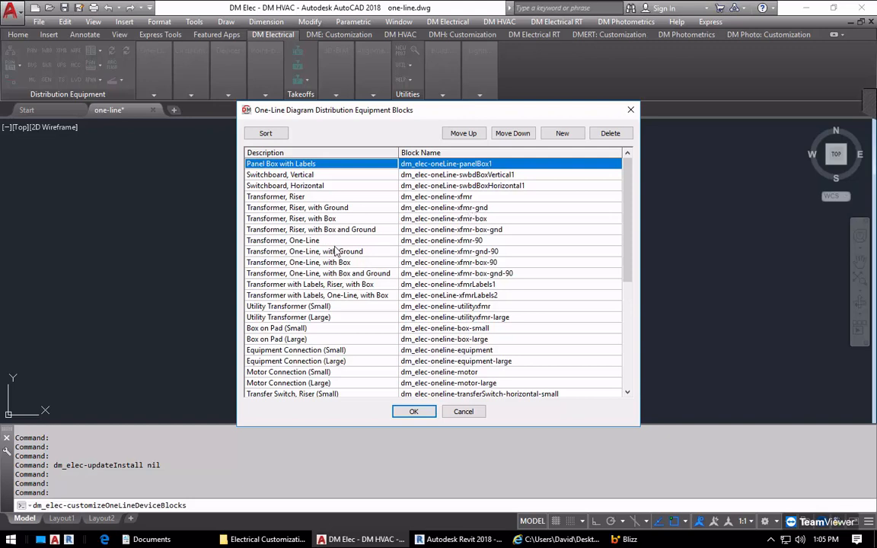
click(487, 176)
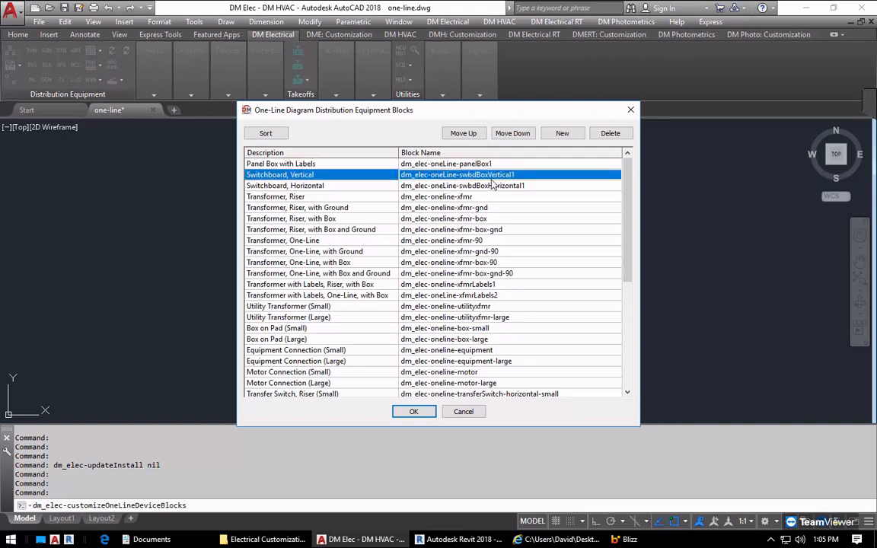
key(Up)
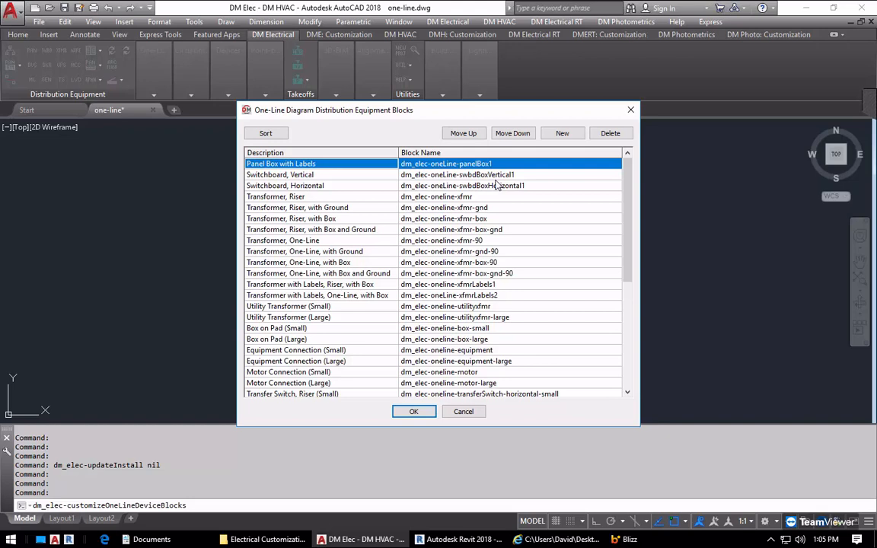
click(458, 413)
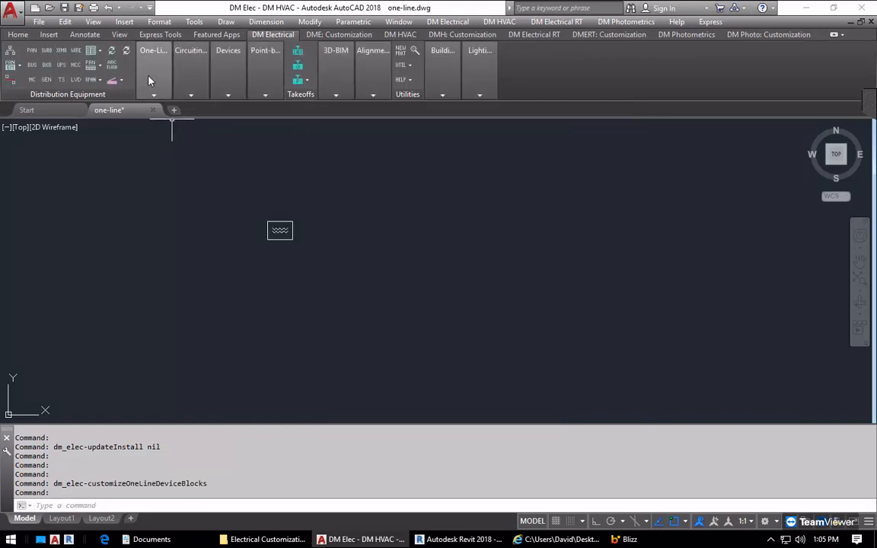
Preview the Box on Pad (Small) block for T-SVC and Switchboard, Vertical for LP-1 among the insertable distribution equipment, without inserting either
click(149, 78)
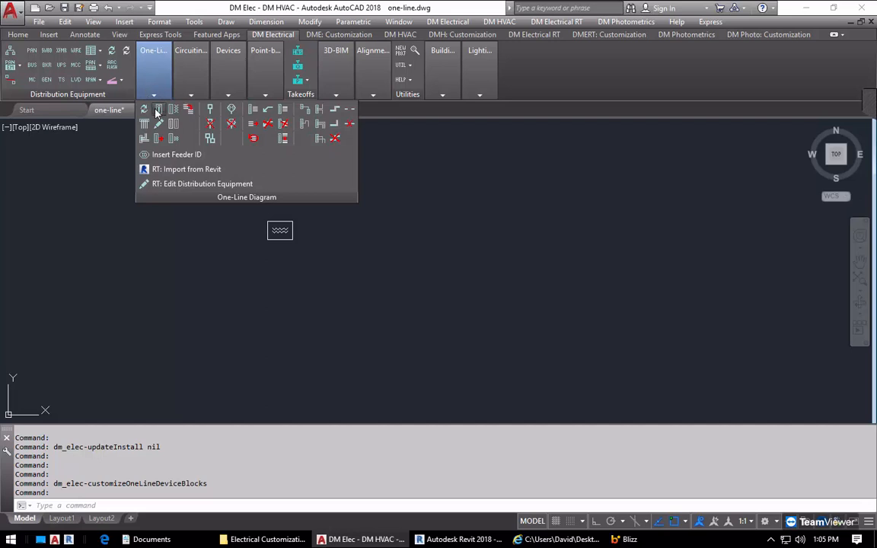
click(156, 110)
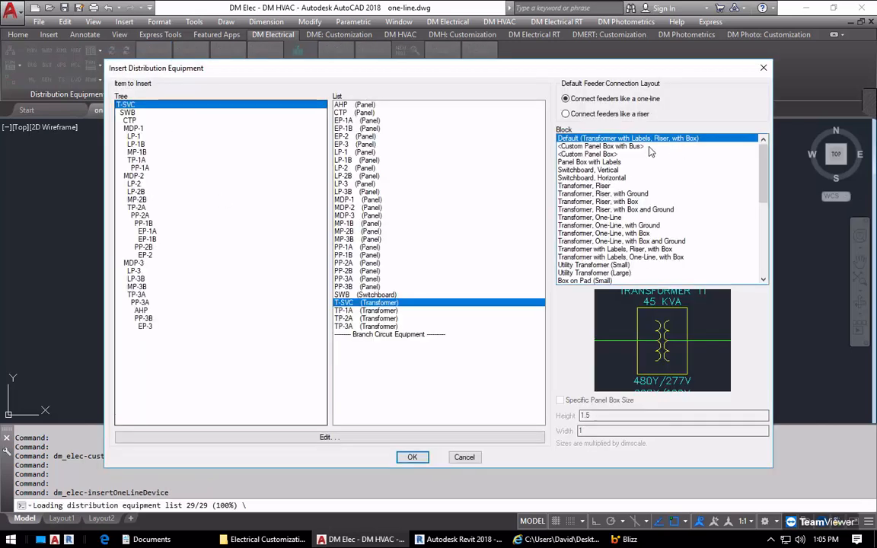
scroll(648, 198, down, 2)
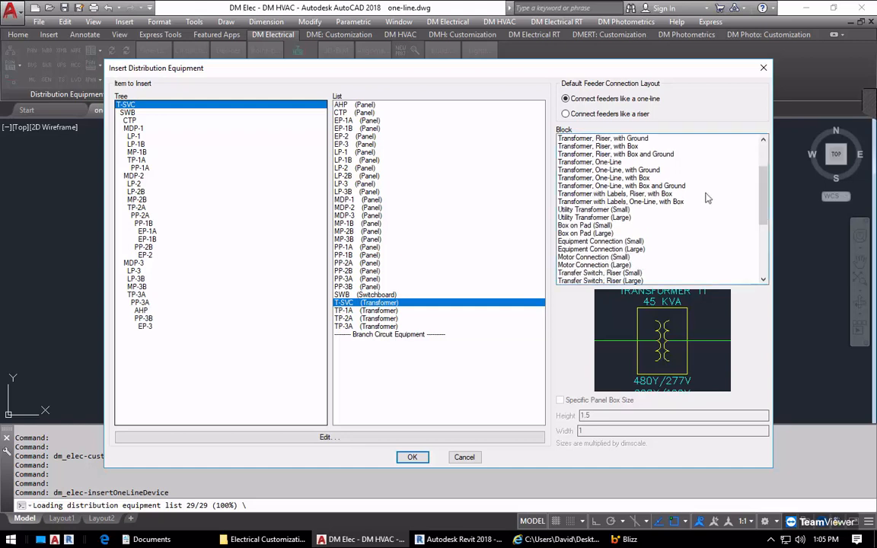
click(629, 171)
click(617, 227)
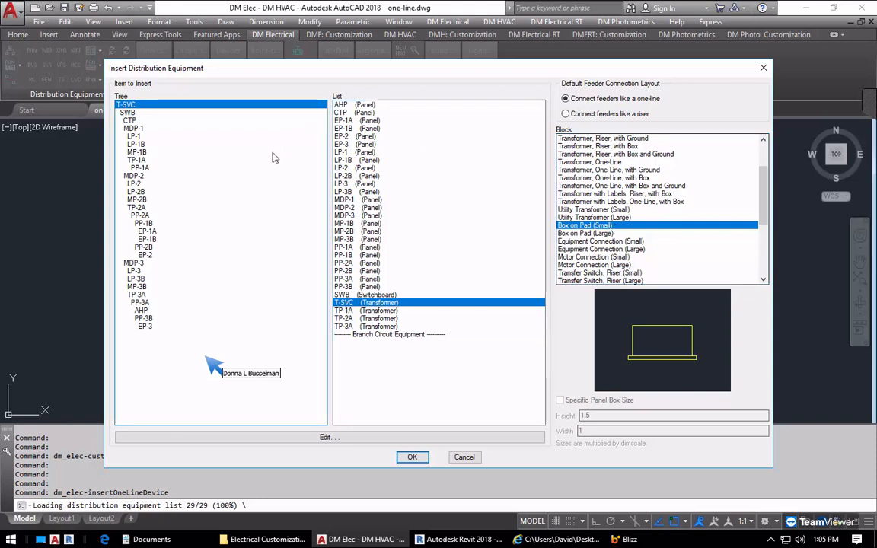
click(135, 136)
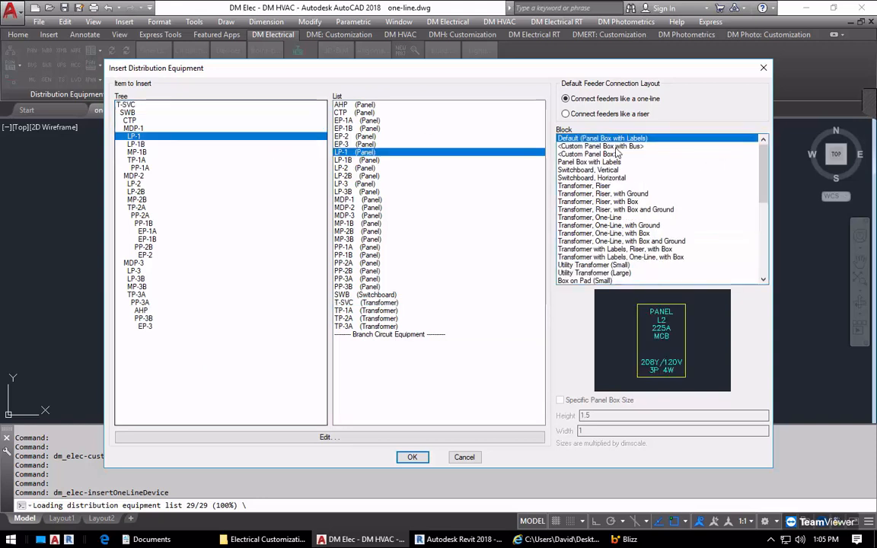
click(585, 170)
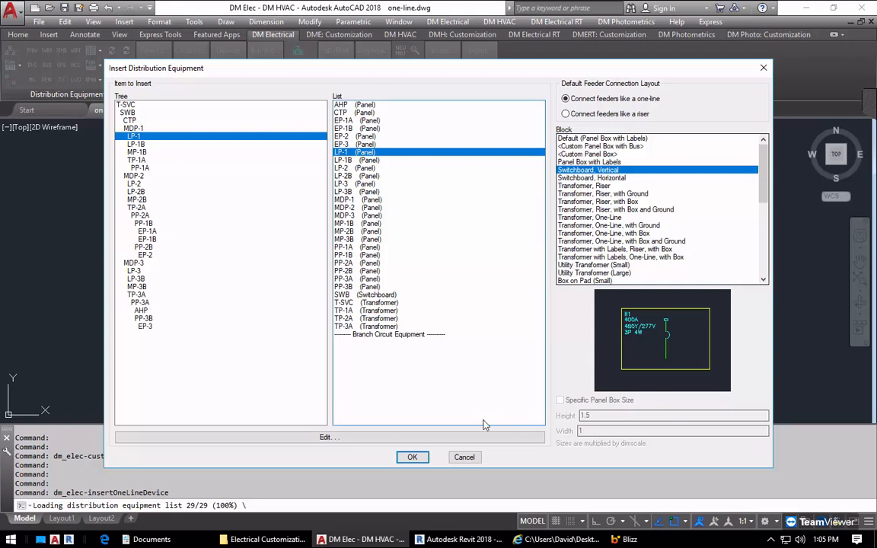
click(464, 457)
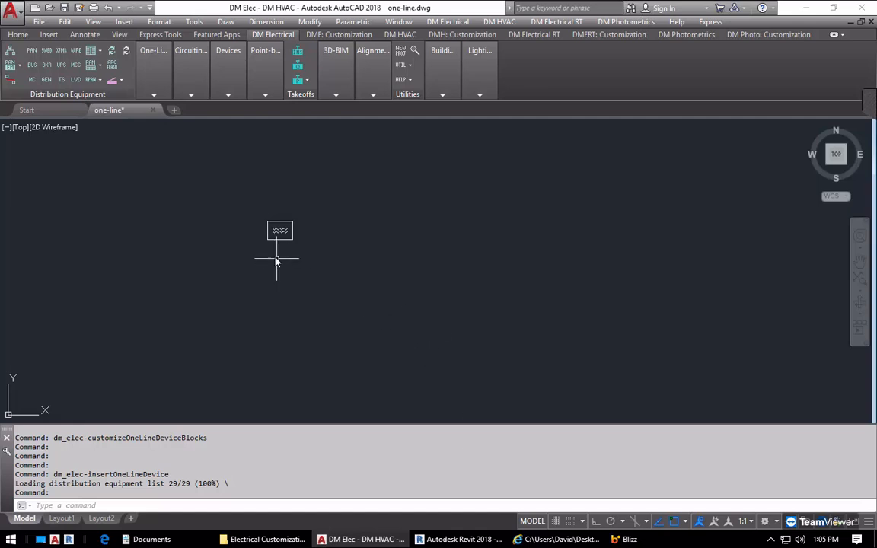
Preview the Transformer, Riser block for T-SVC and compare it with the custom transformer symbol in the drawing
middle_drag(262, 236, 257, 251)
scroll(257, 251, up, 5)
scroll(241, 270, down, 2)
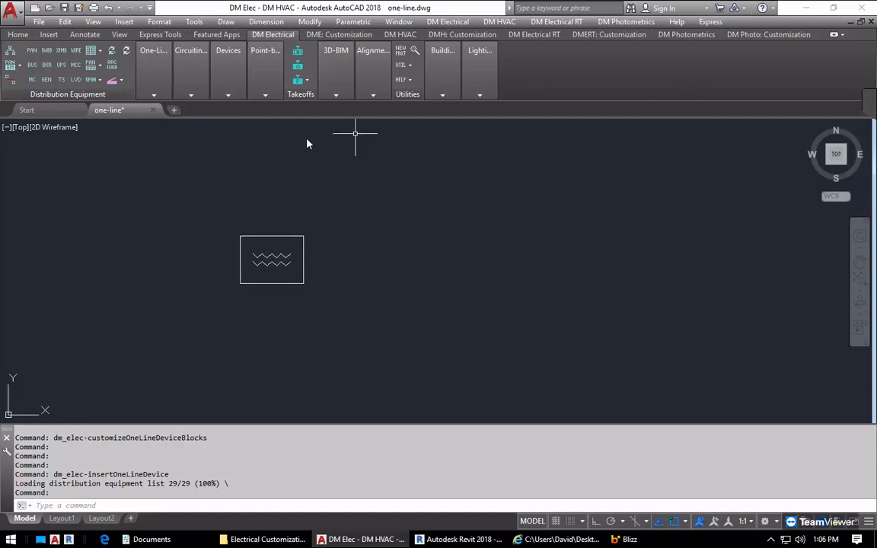
click(143, 82)
click(142, 81)
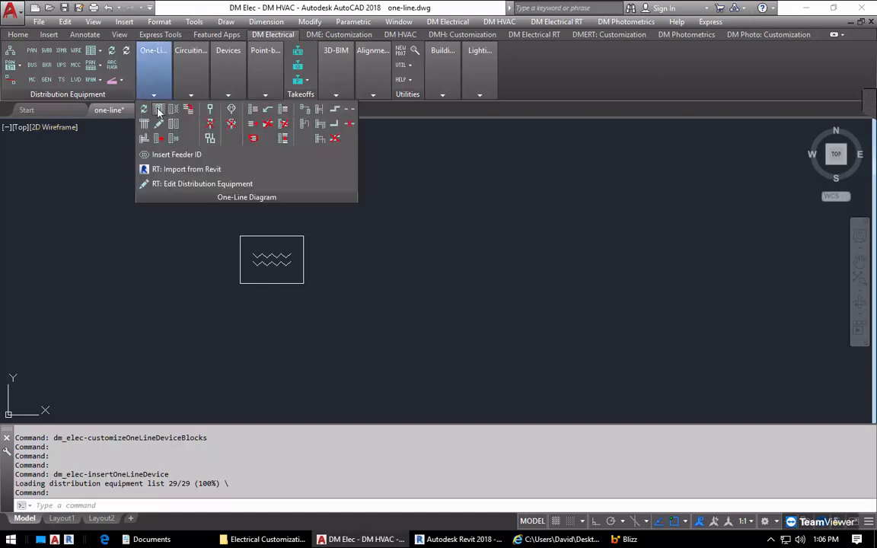
click(584, 186)
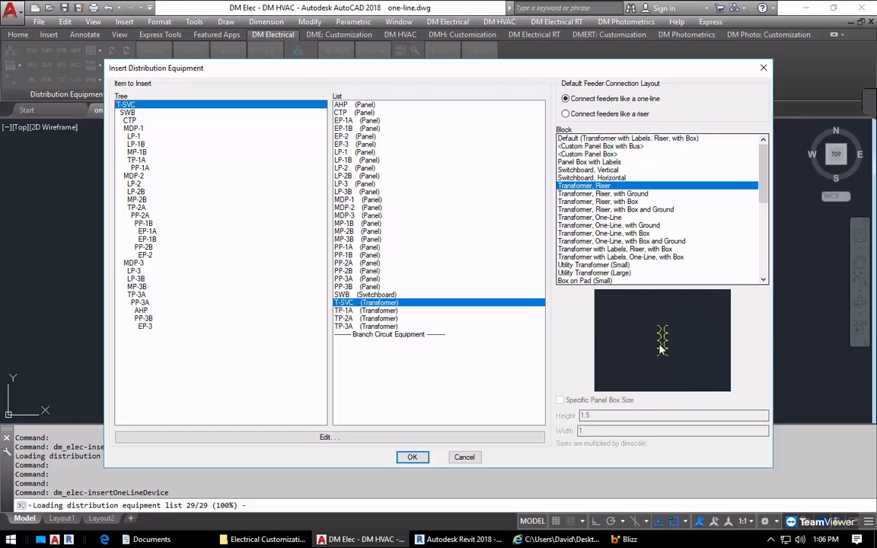
click(412, 457)
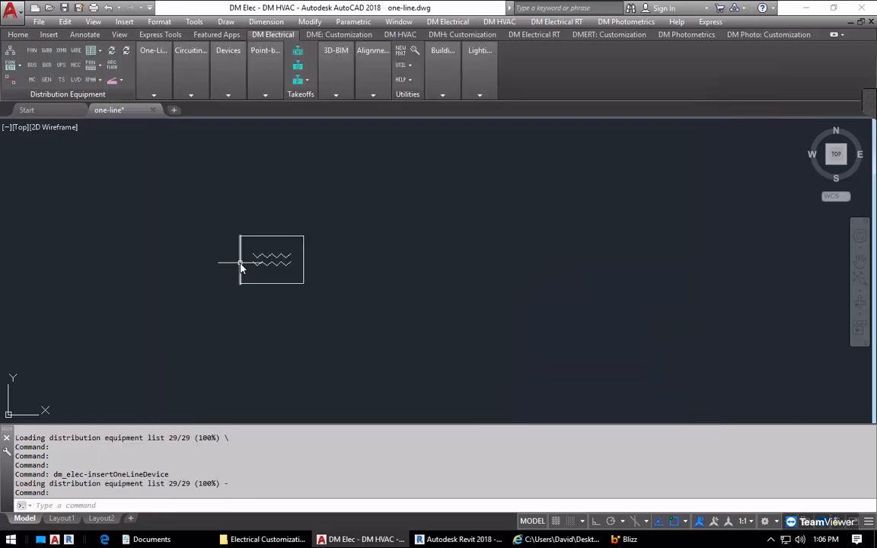
scroll(241, 266, up, 2)
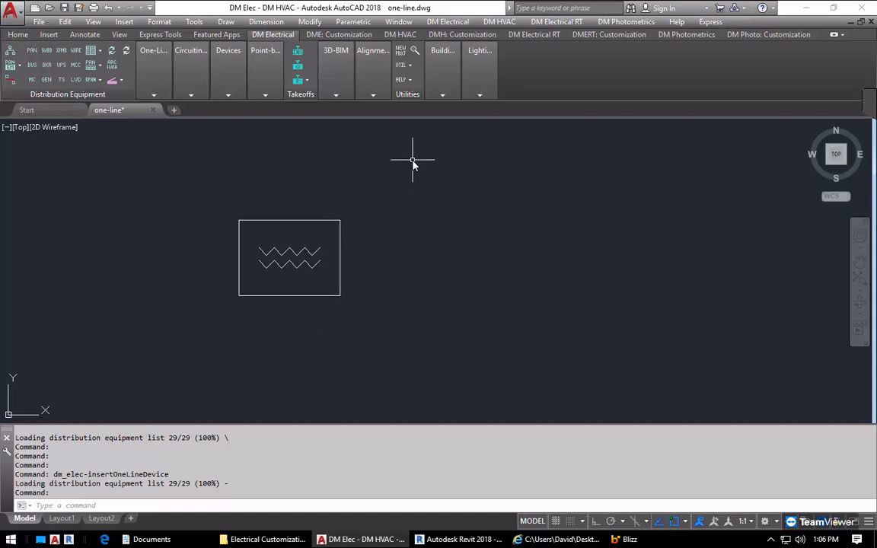
Start creating a one-line diagram block from entities and name its drawing file dm_webinar_xfmr
click(454, 23)
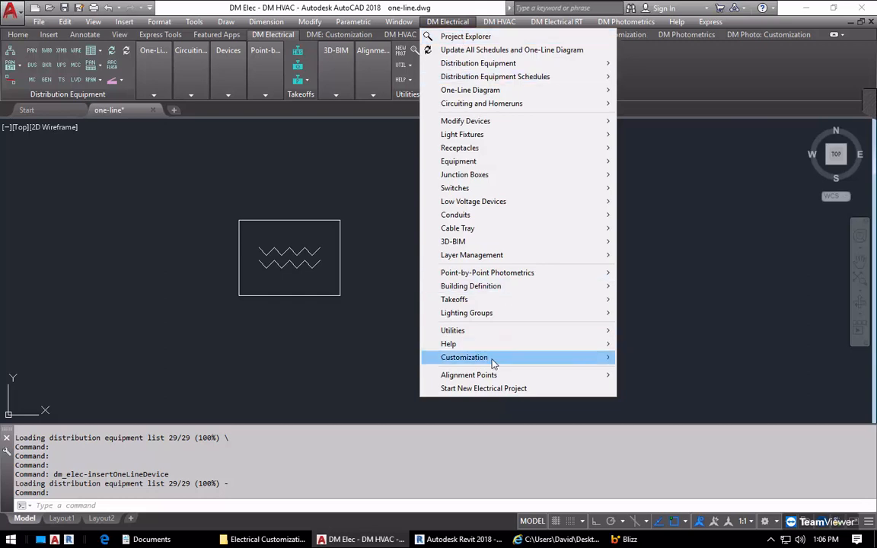
mouse_move(493, 363)
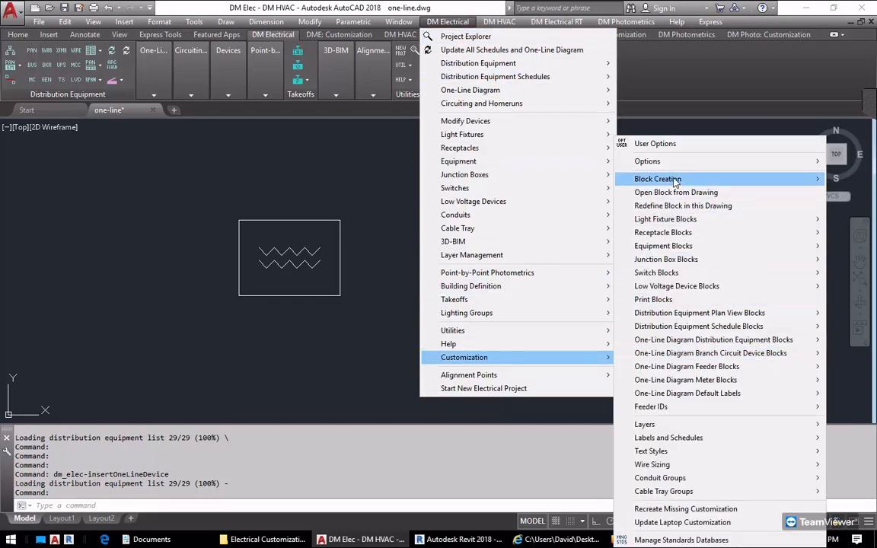
mouse_move(674, 182)
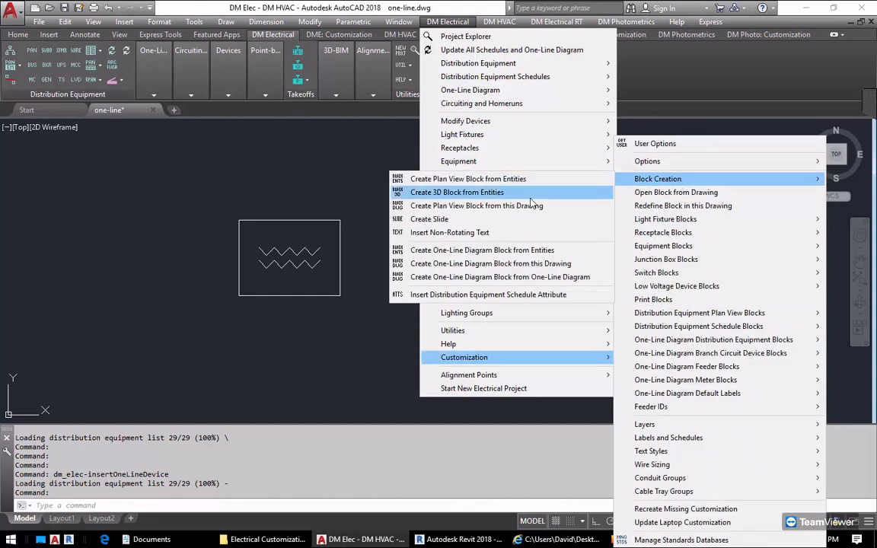
click(525, 255)
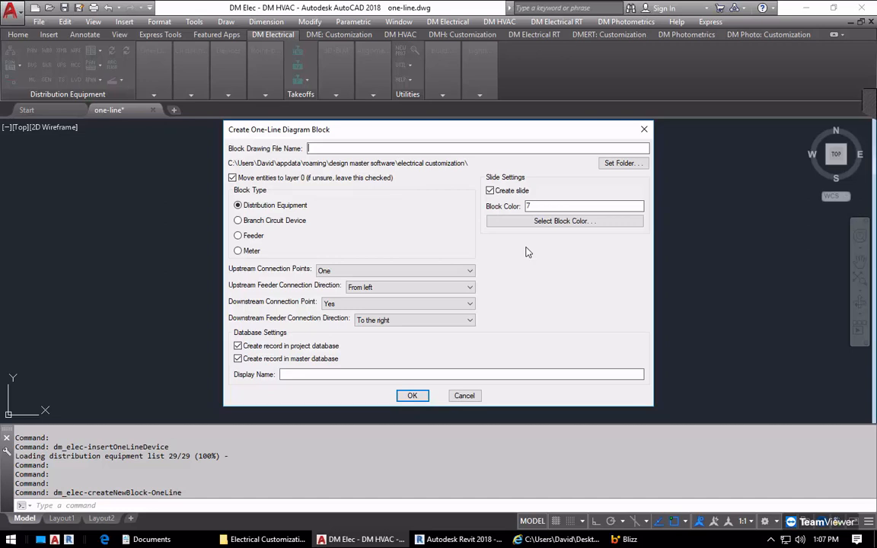
text(dm_webinar_xfmr)
Give the new block one upstream connection point and set its upstream feeder connection direction to From above
click(409, 272)
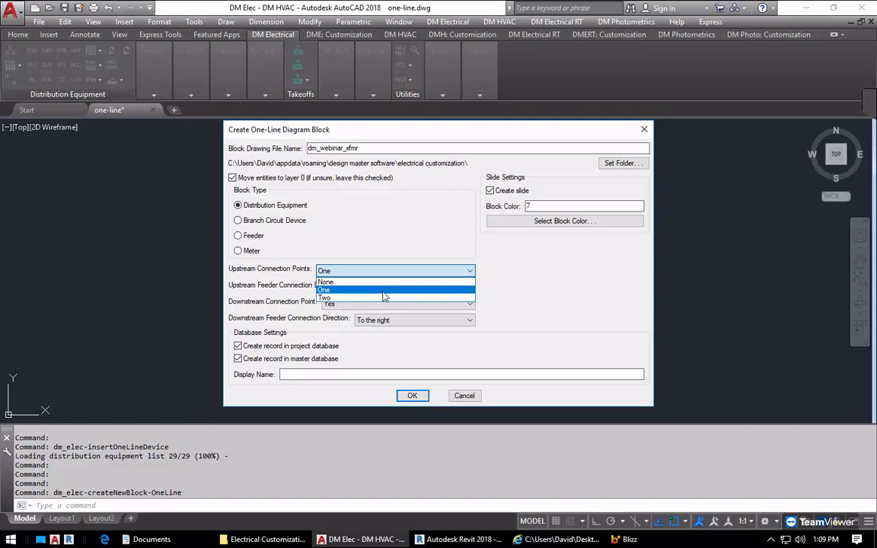
click(384, 291)
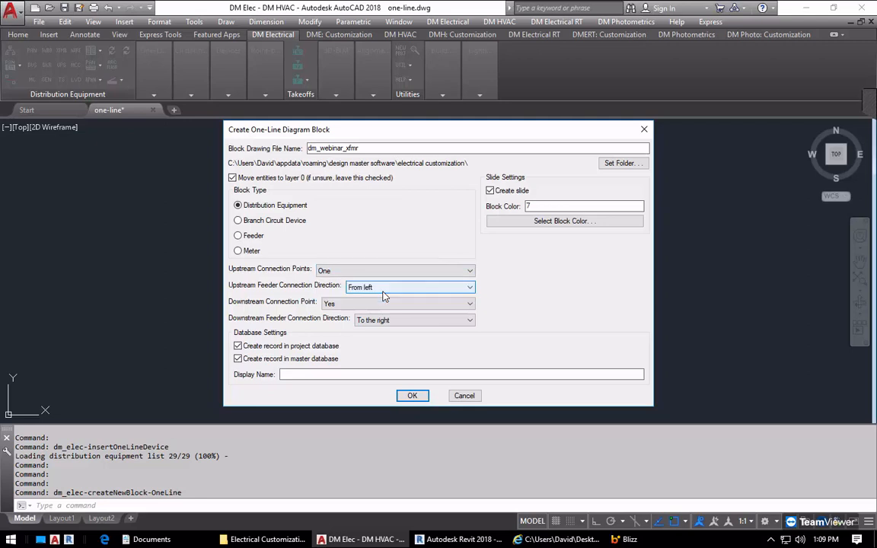
click(388, 289)
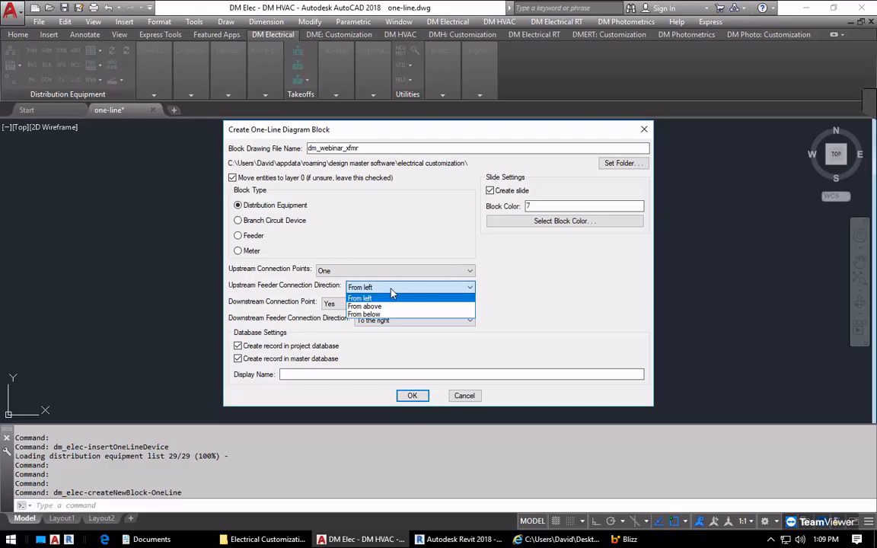
click(367, 307)
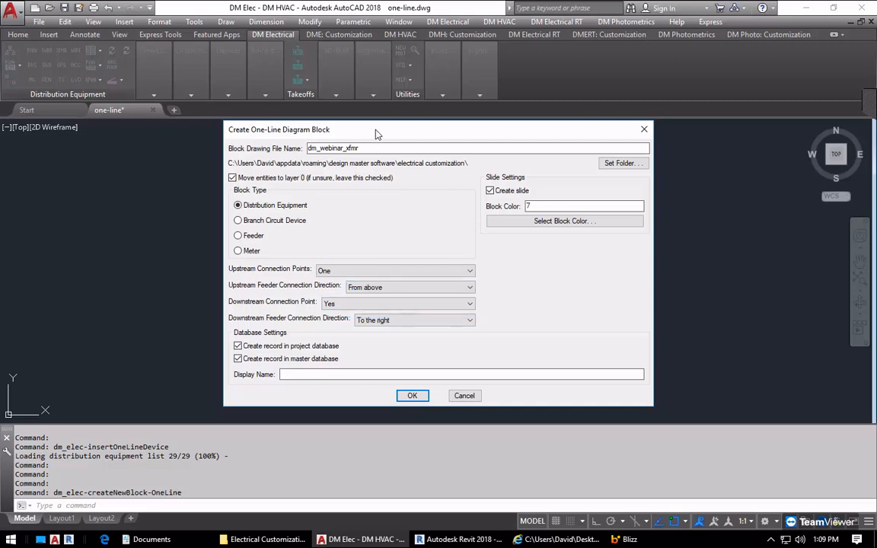
drag(375, 134, 614, 139)
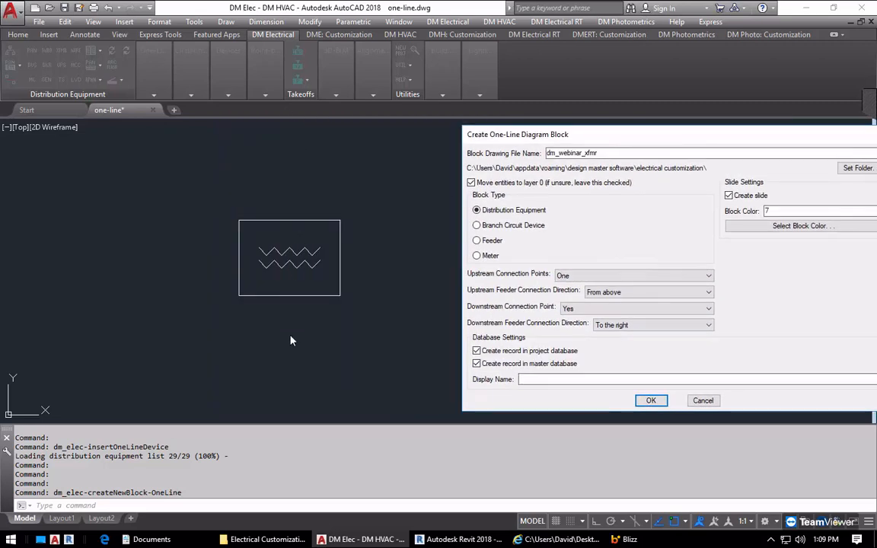
drag(492, 134, 251, 106)
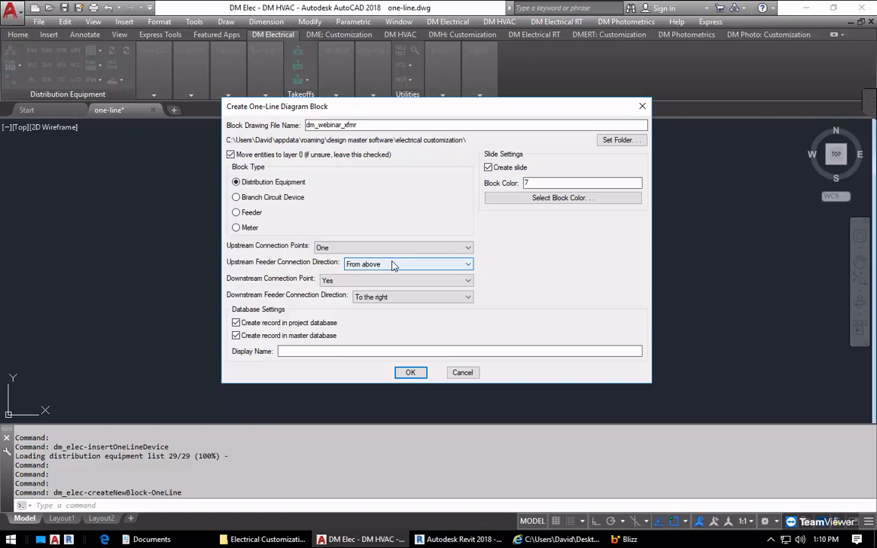
Keep the downstream connection point, set its feeder connection direction to To below, and keep white as the block color
click(374, 282)
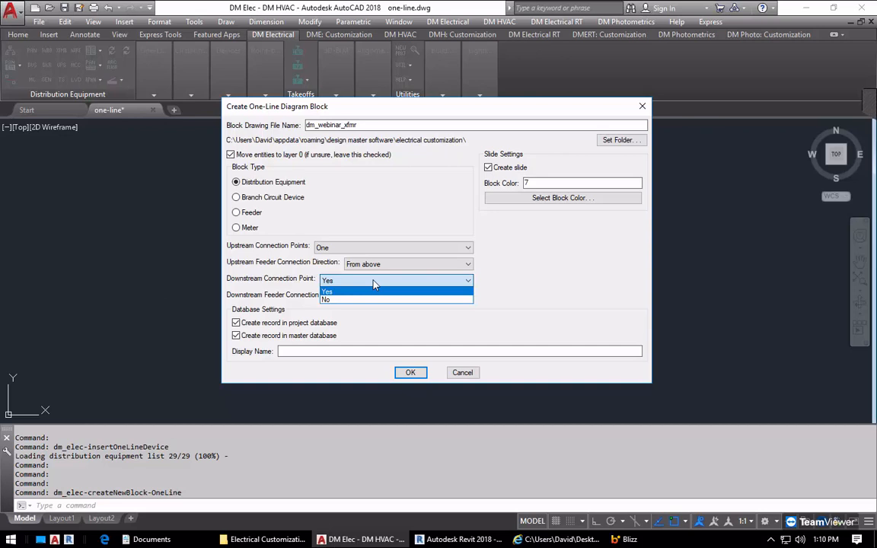
click(374, 281)
click(381, 299)
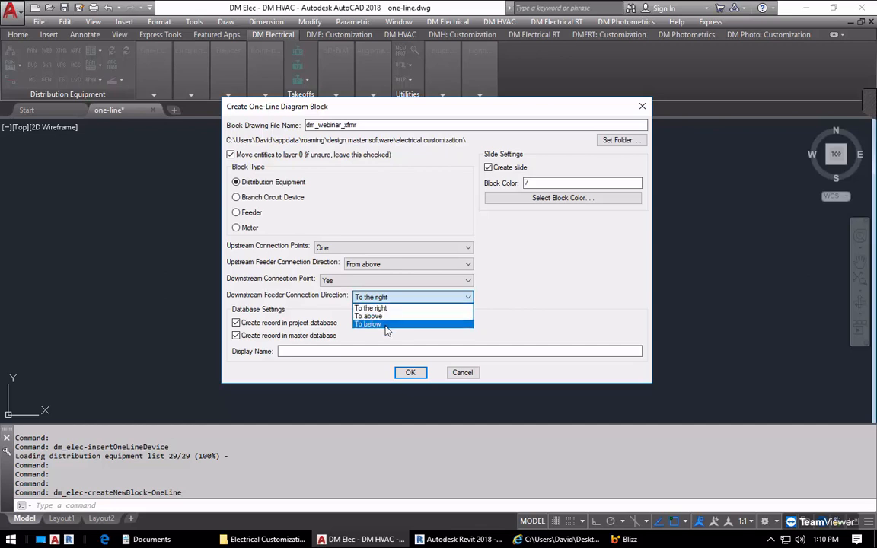
click(386, 330)
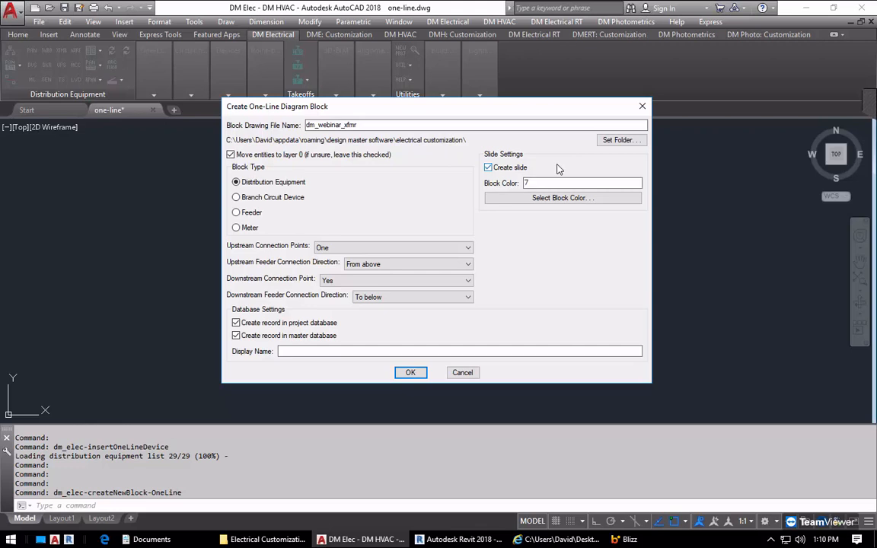
click(562, 198)
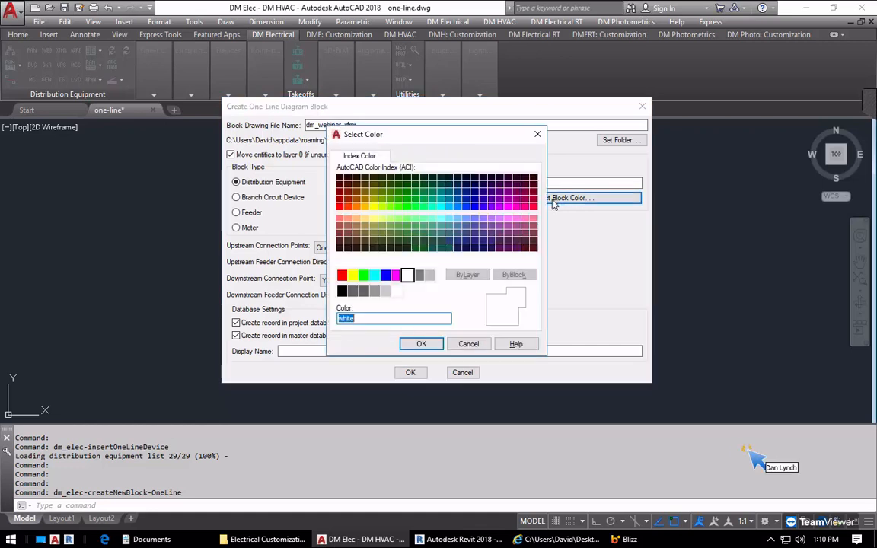
click(421, 344)
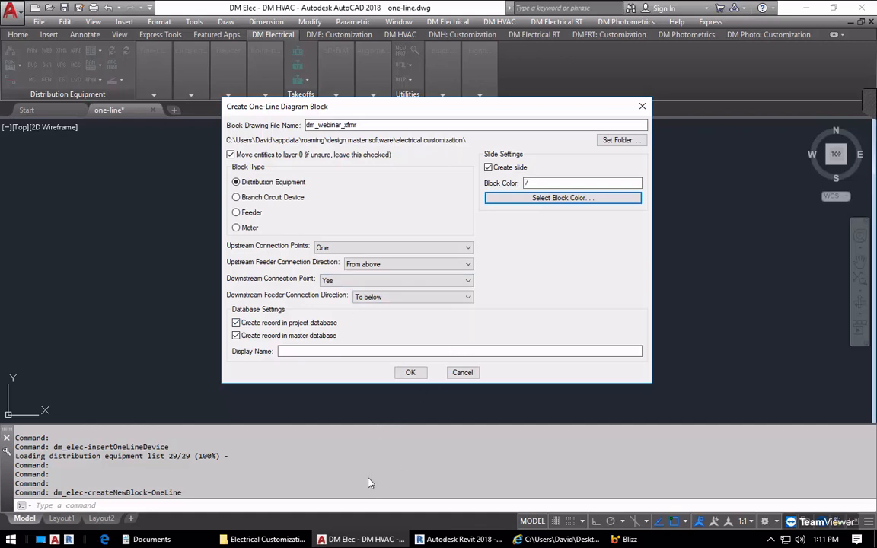
Check the dwg-block-schedule.jpg diagram in the browser, then return to AutoCAD and accept the block settings with display name Webinar Transformer
click(560, 539)
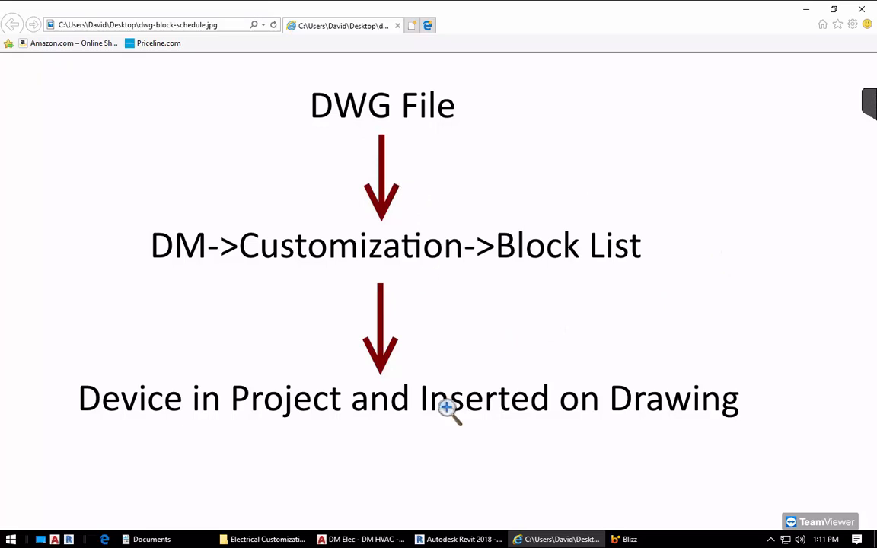
click(361, 539)
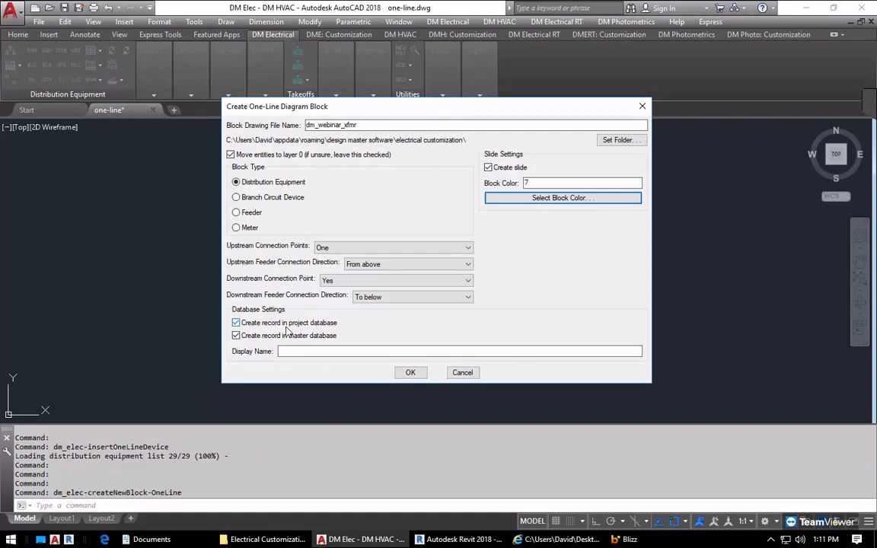
click(294, 352)
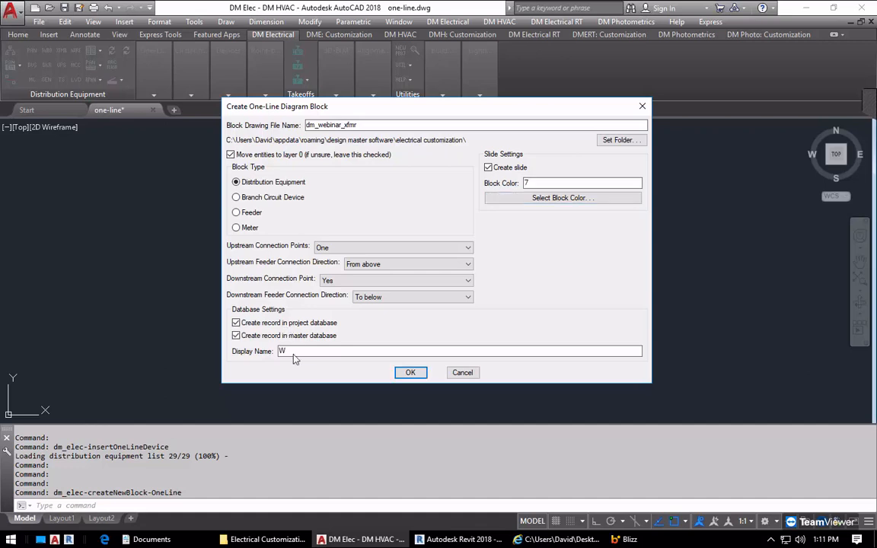
text(Webinar Transformer)
click(411, 371)
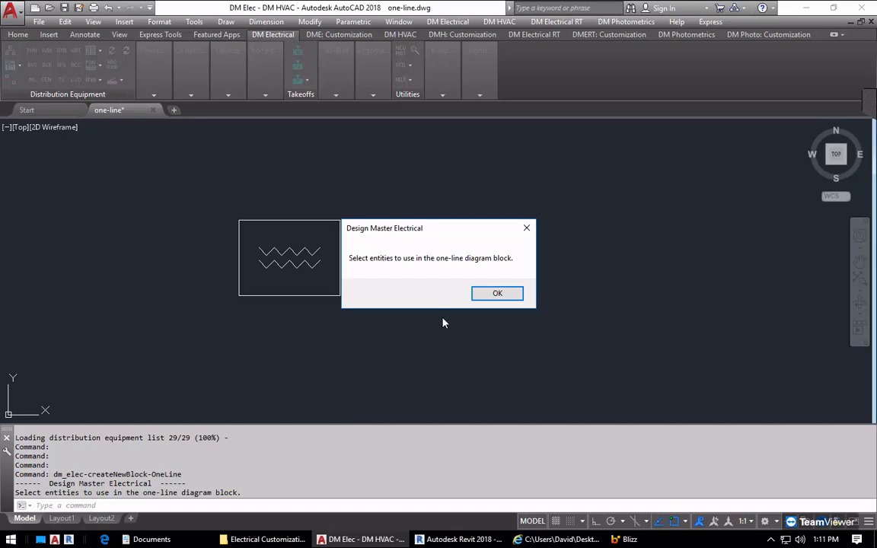
Select the rectangle and both zigzag lines of the transformer symbol as the entities for the one-line diagram block
click(497, 294)
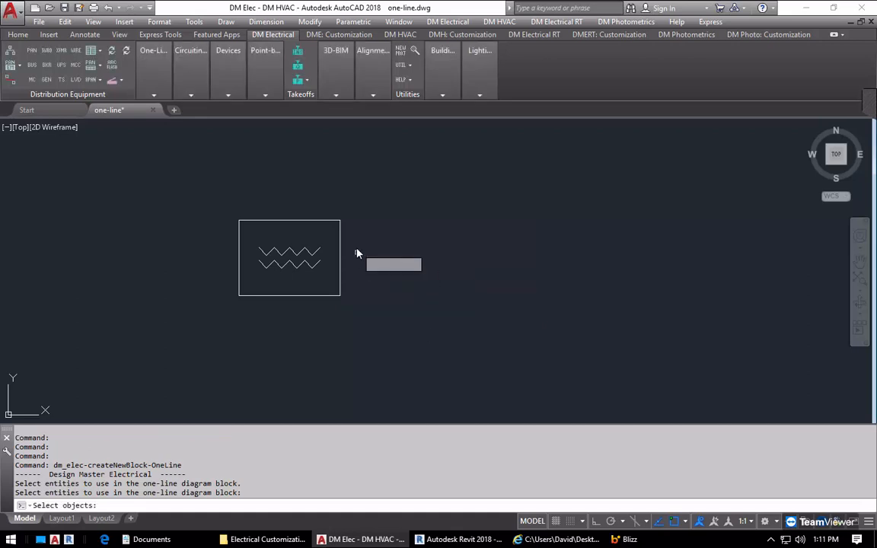
click(372, 194)
click(169, 338)
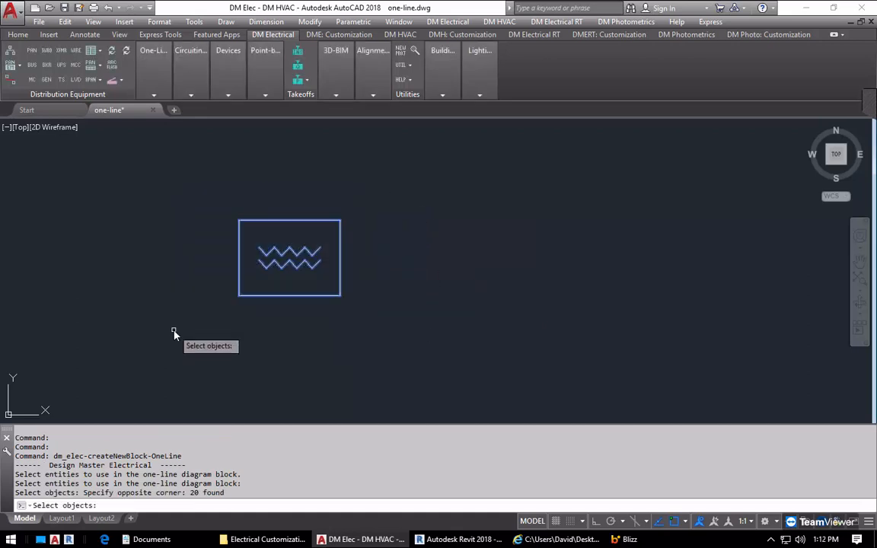
key(Return)
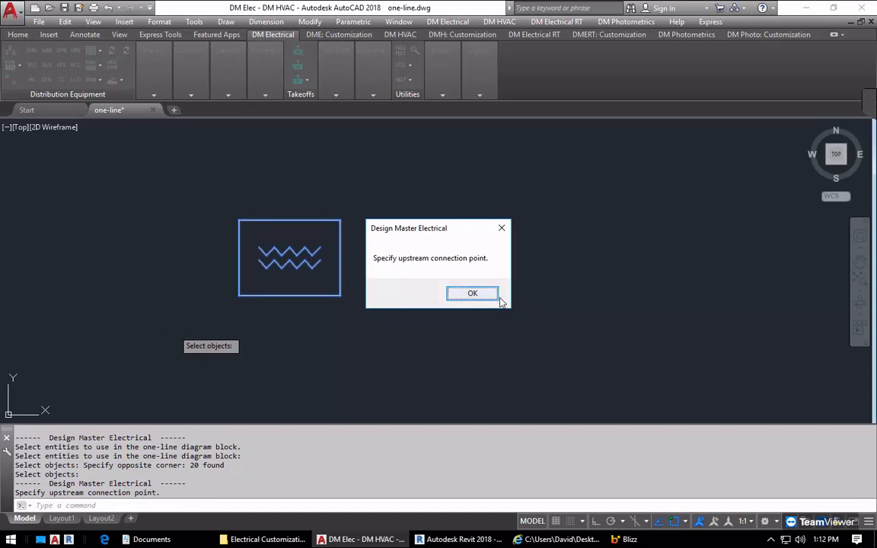
Place the upstream connection point at the middle of the upper zigzag and the downstream one at the middle of the lower zigzag
click(474, 294)
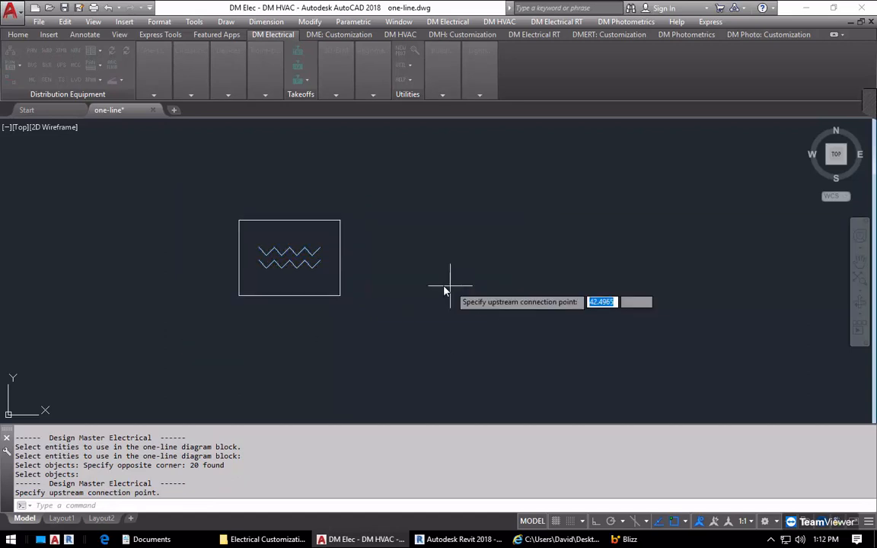
click(291, 249)
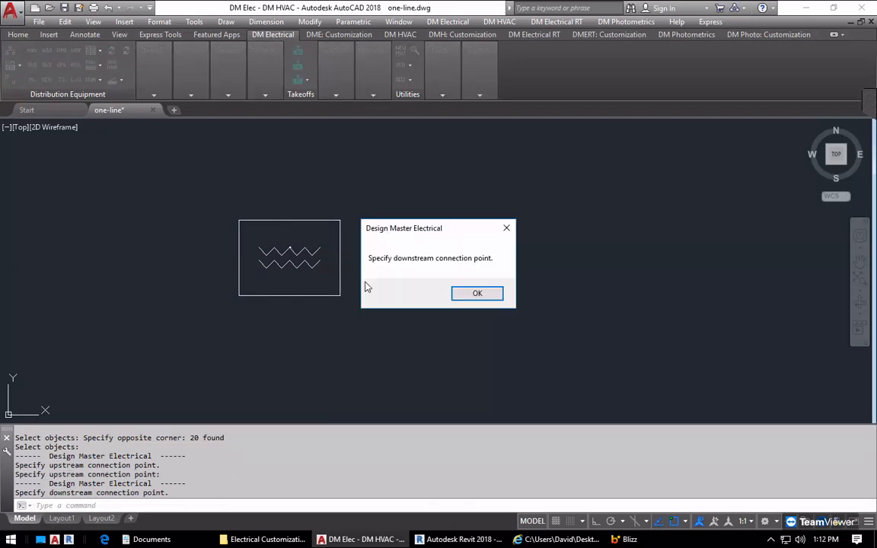
click(472, 294)
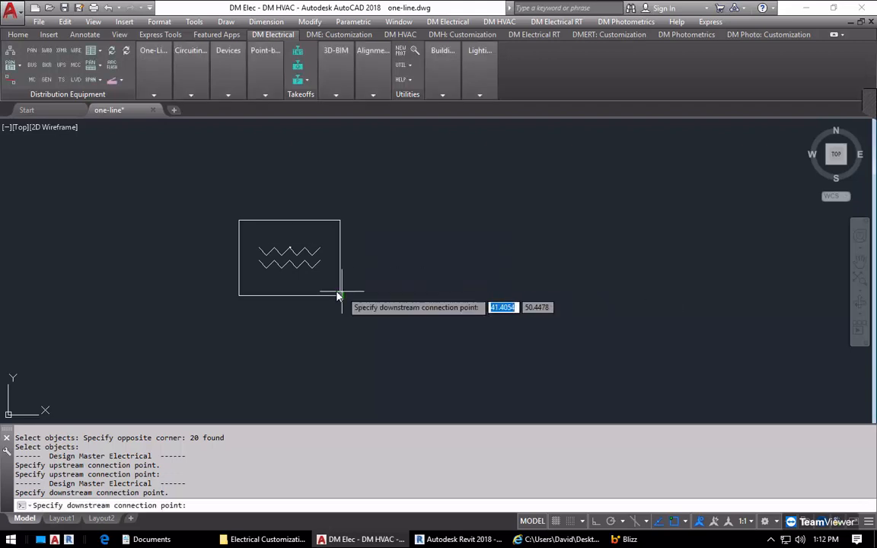
click(290, 267)
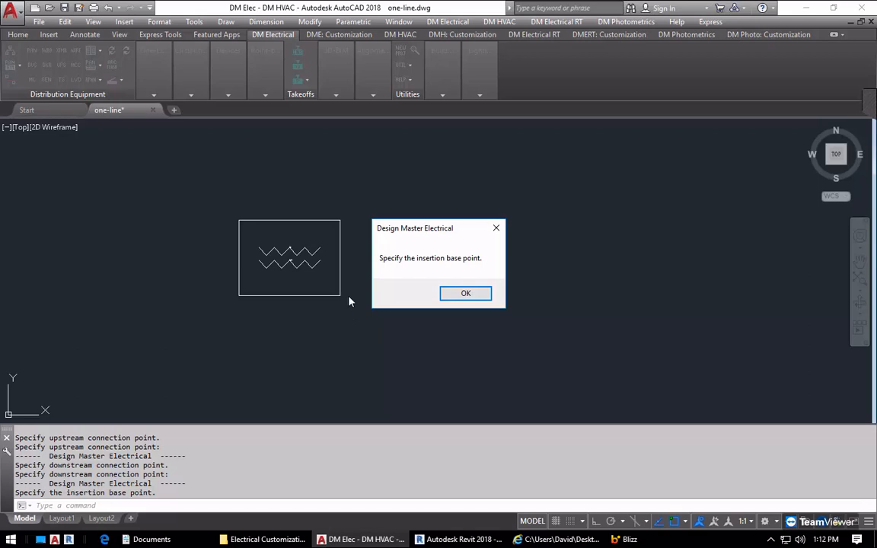
Set the block's insertion base point at the center of the box using .x and .y point filters and a Z value of 0
click(476, 294)
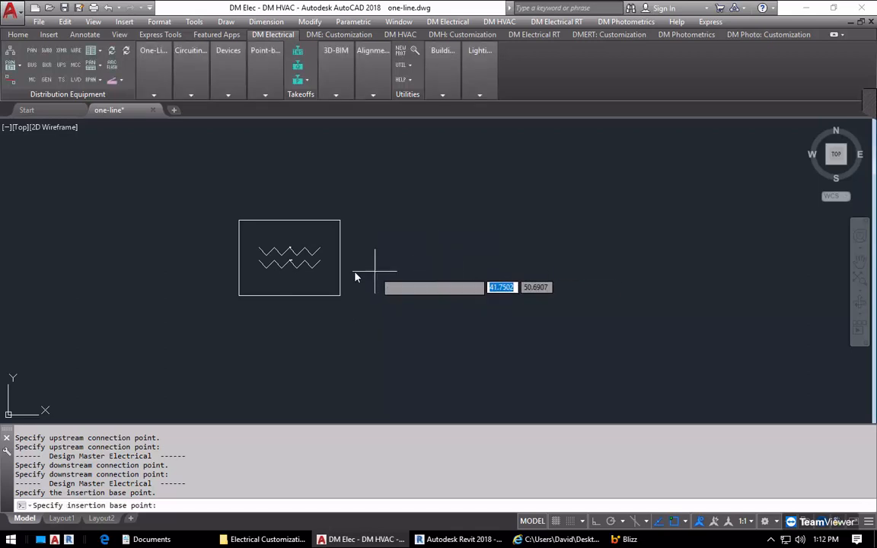
text(.x)
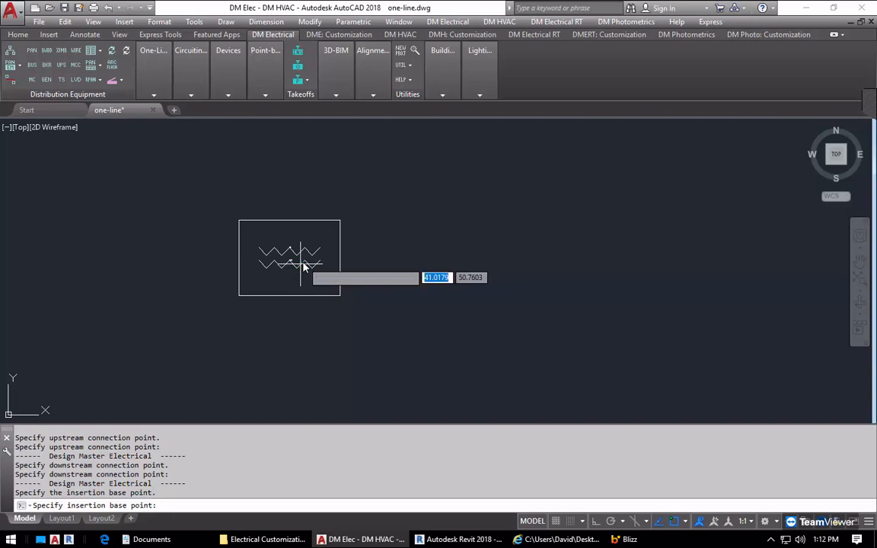
key(Return)
click(335, 267)
text(.y)
key(Return)
click(343, 263)
text(0)
key(Return)
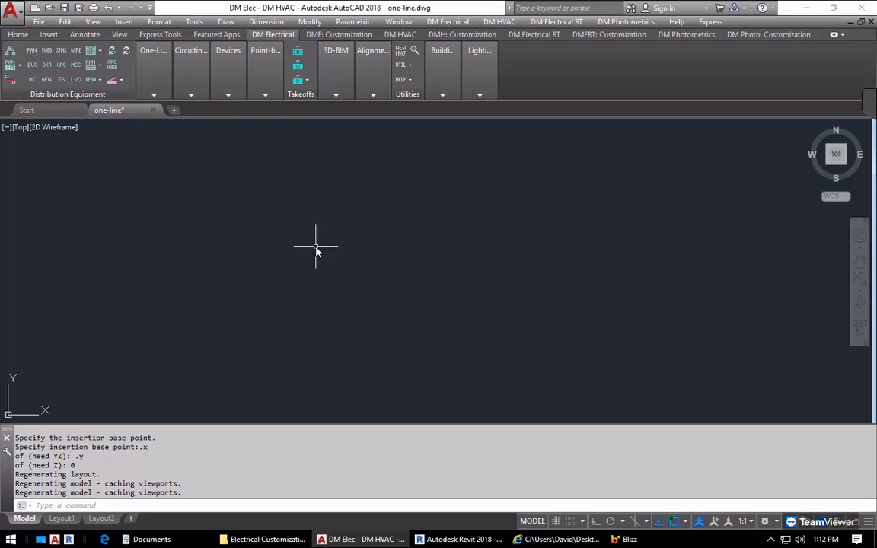
Switch to the Electrical Customization folder, sort it by date modified, and check the dm_webinar_xfmr drawing and slide files
click(284, 538)
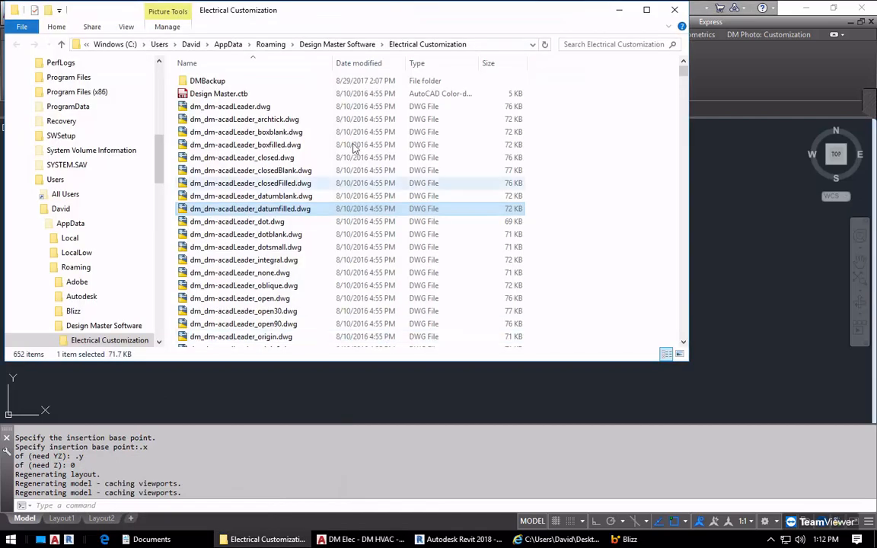
click(360, 64)
key(Home)
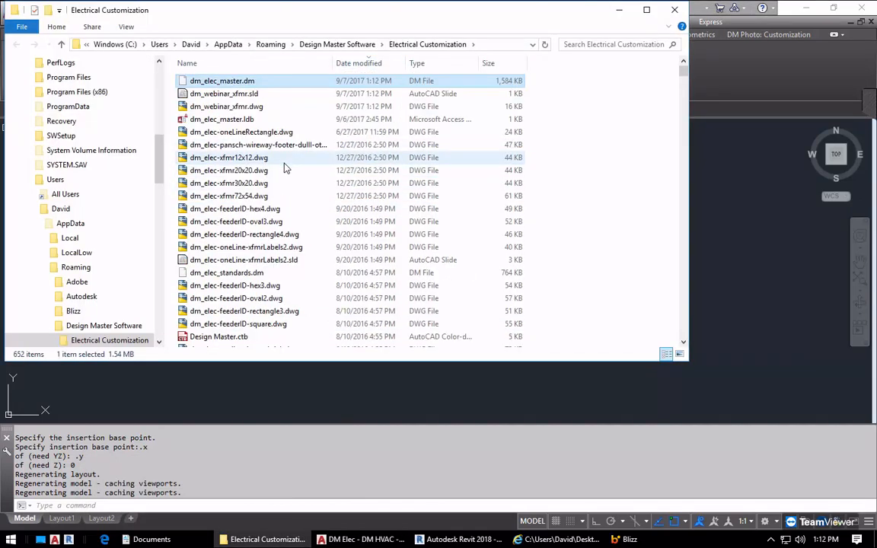
key(Down)
key(Down)
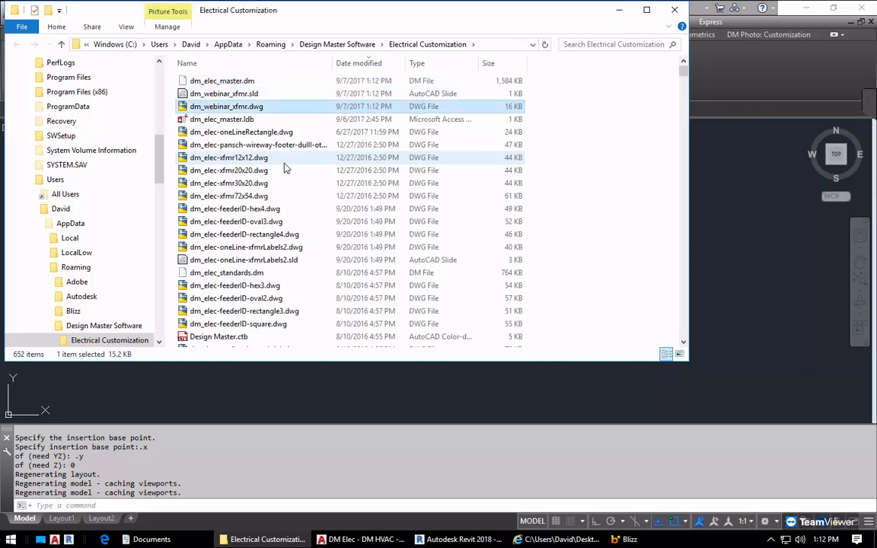
key(Up)
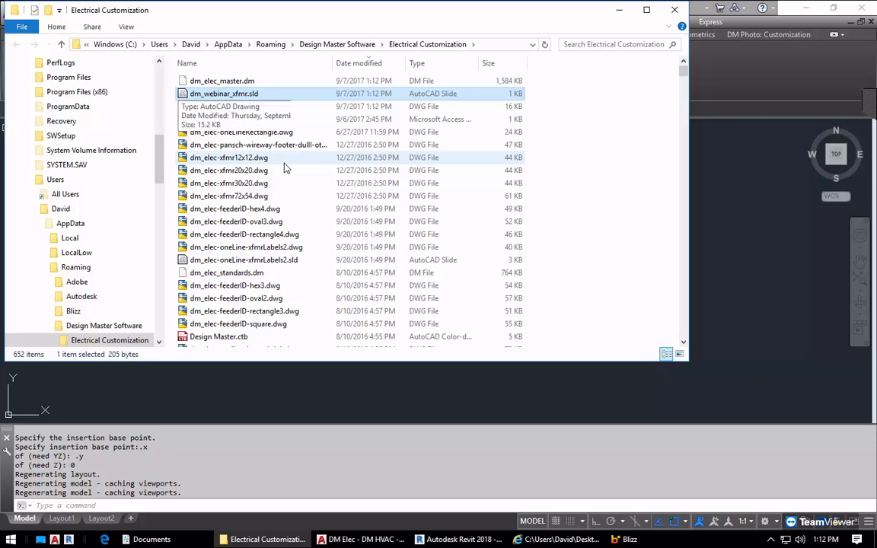
Return to AutoCAD and insert distribution equipment TP-1A in the one-line drawing using the Webinar Transformer block
click(742, 81)
click(140, 92)
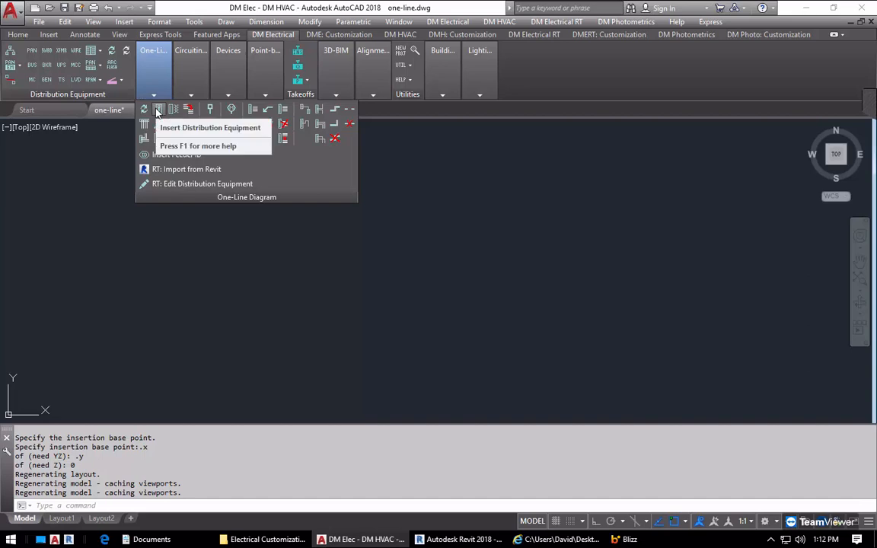
click(157, 112)
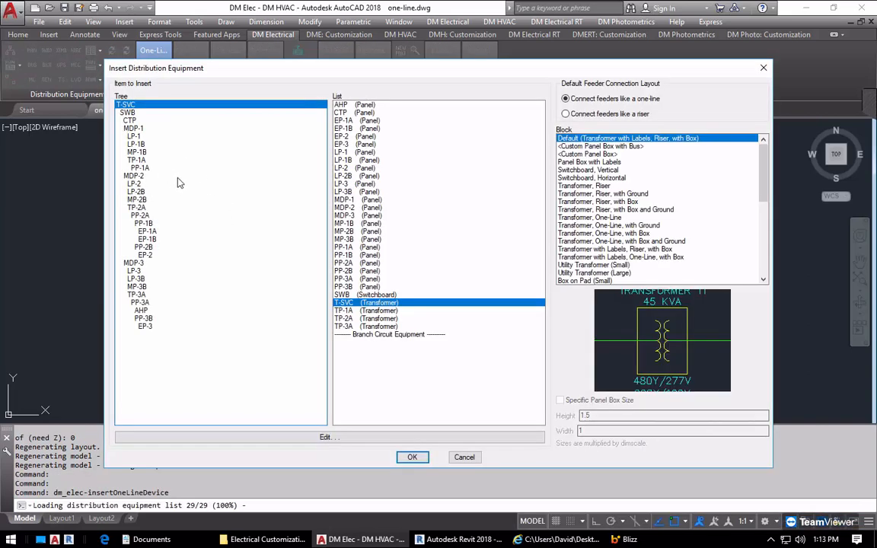
click(156, 160)
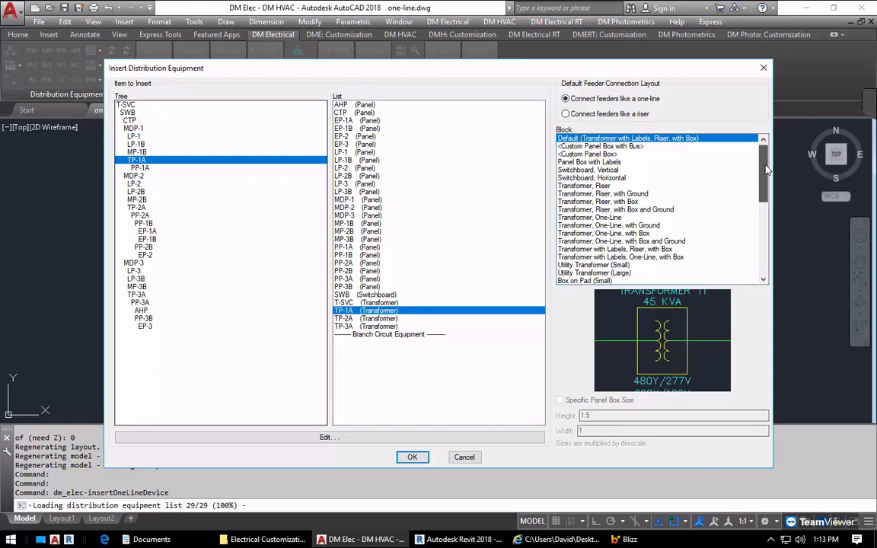
drag(767, 169, 765, 251)
click(609, 281)
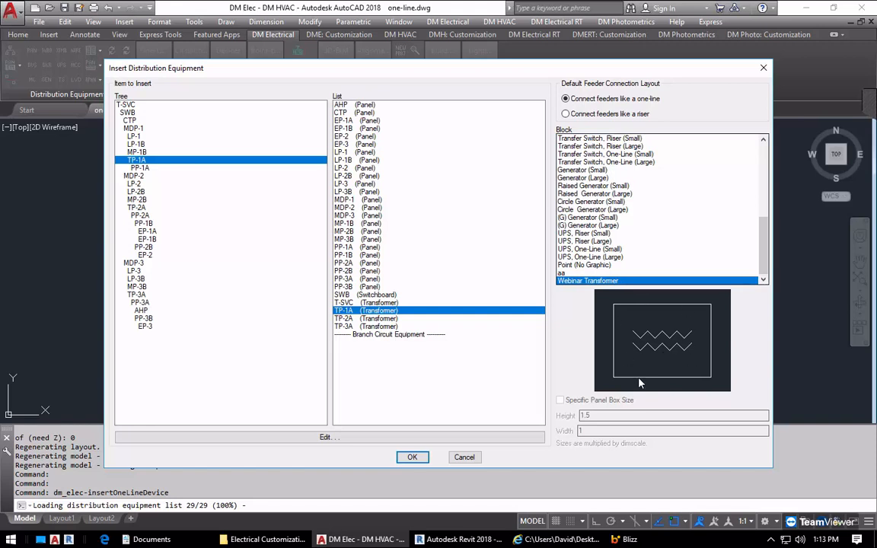
click(422, 460)
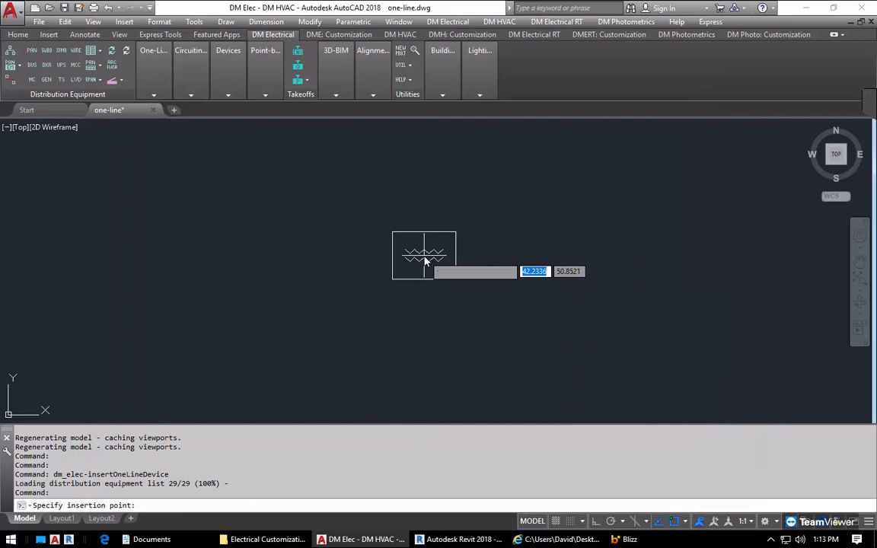
click(425, 260)
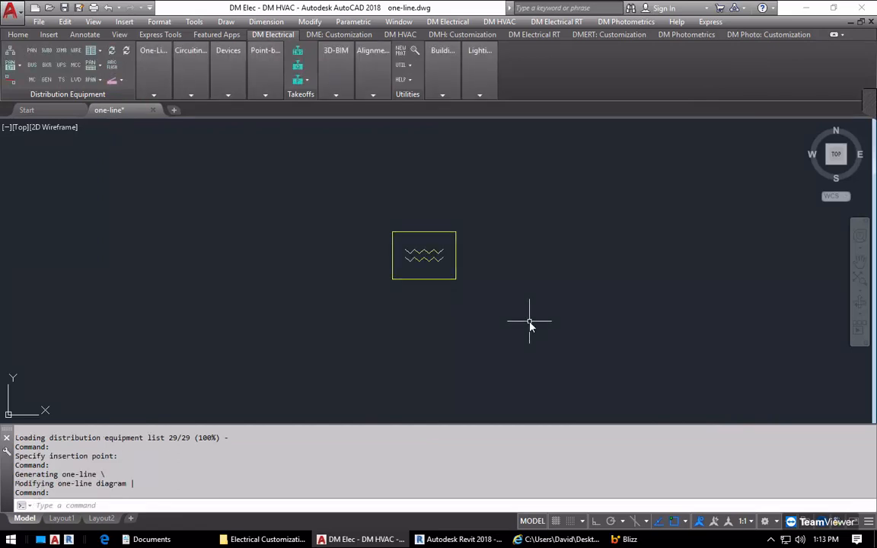
Insert panel MDP-1 above the transformer using the default Panel Box with Labels block
key(Return)
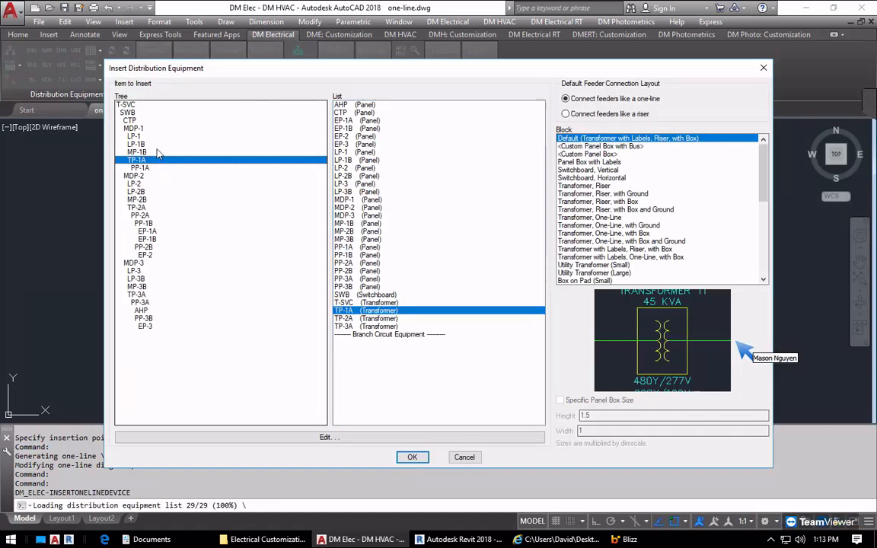
click(126, 128)
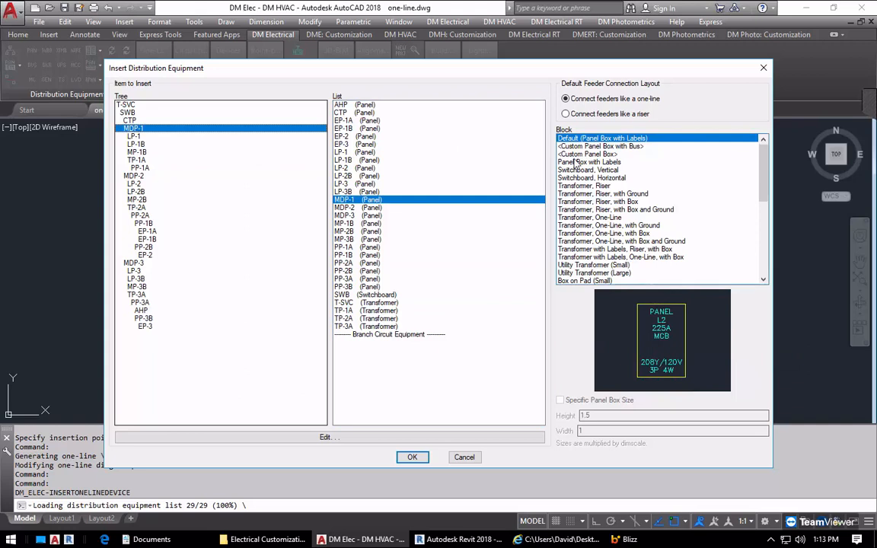
click(412, 457)
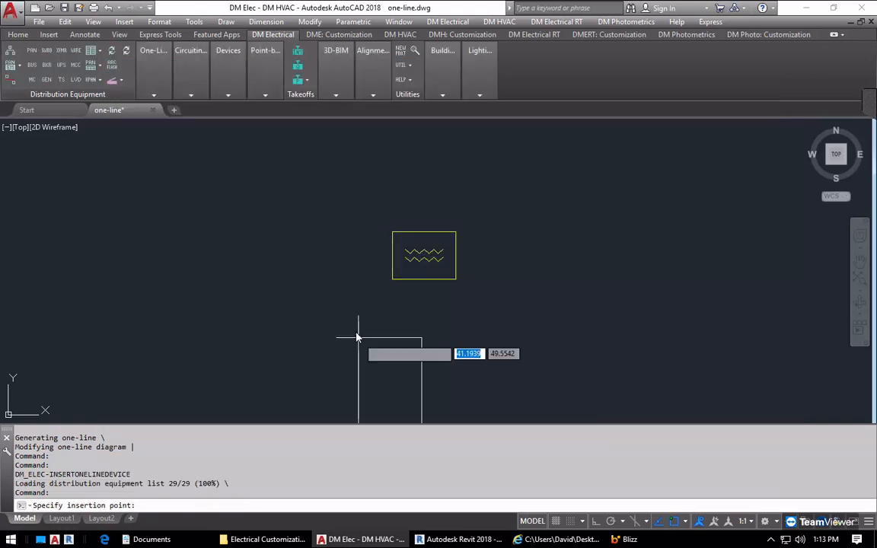
click(332, 237)
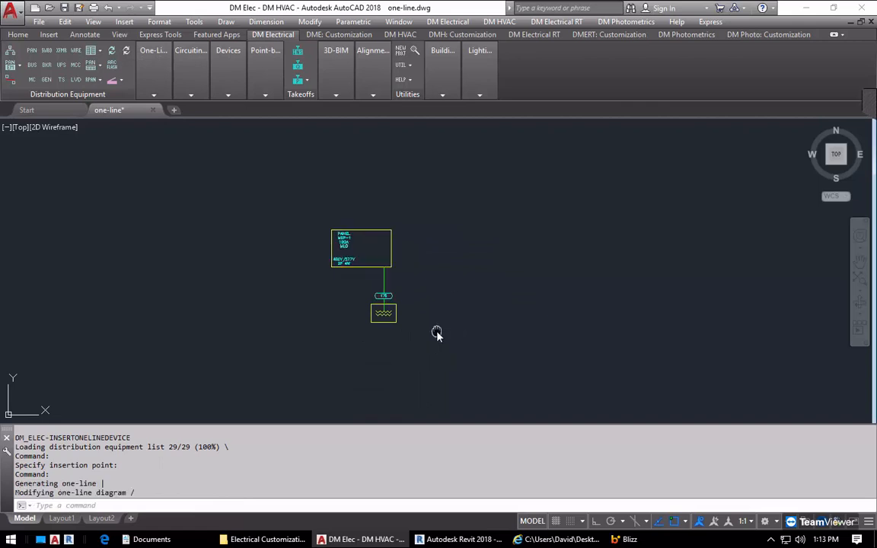
scroll(403, 257, up, 2)
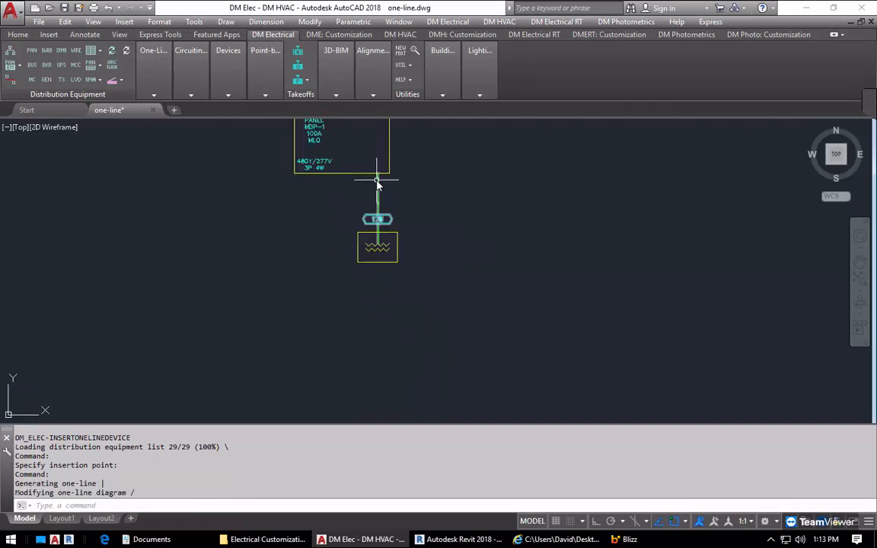
Insert panel PP-1A below the transformer using the default Panel Box with Labels block
key(Return)
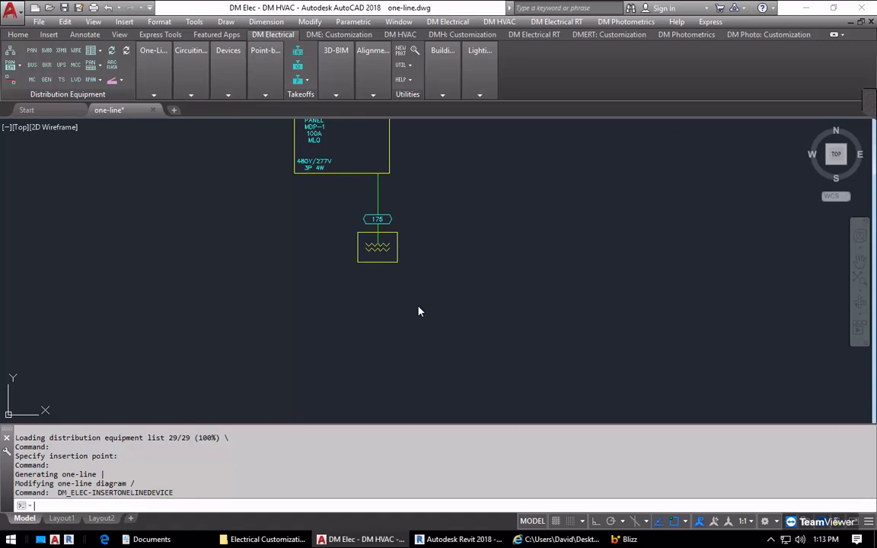
click(141, 168)
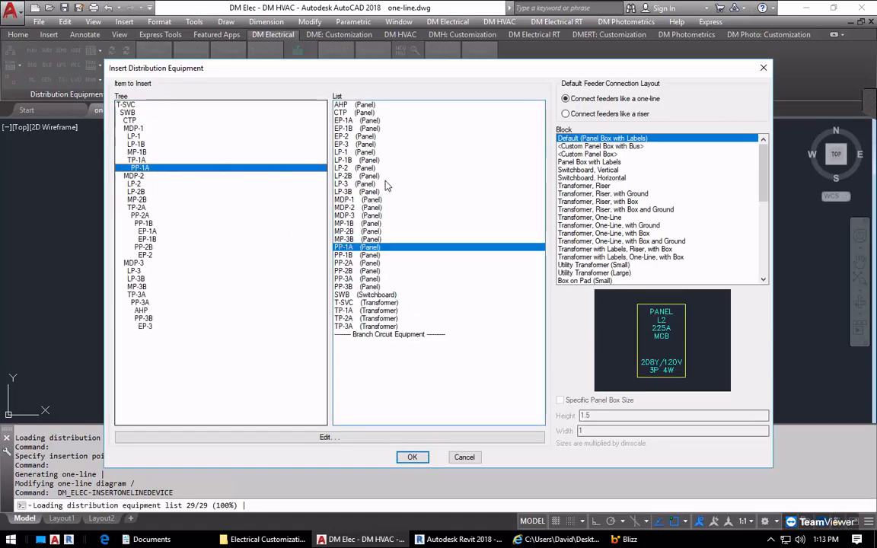
click(412, 457)
click(413, 313)
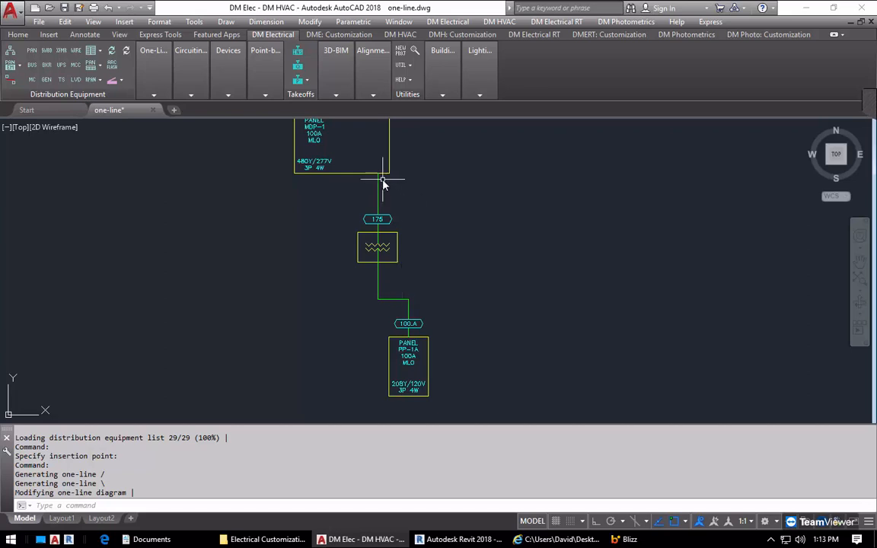
Move the 175 feeder tag up along the feeder, closer to panel MDP-1
scroll(383, 183, up, 2)
click(392, 233)
click(378, 245)
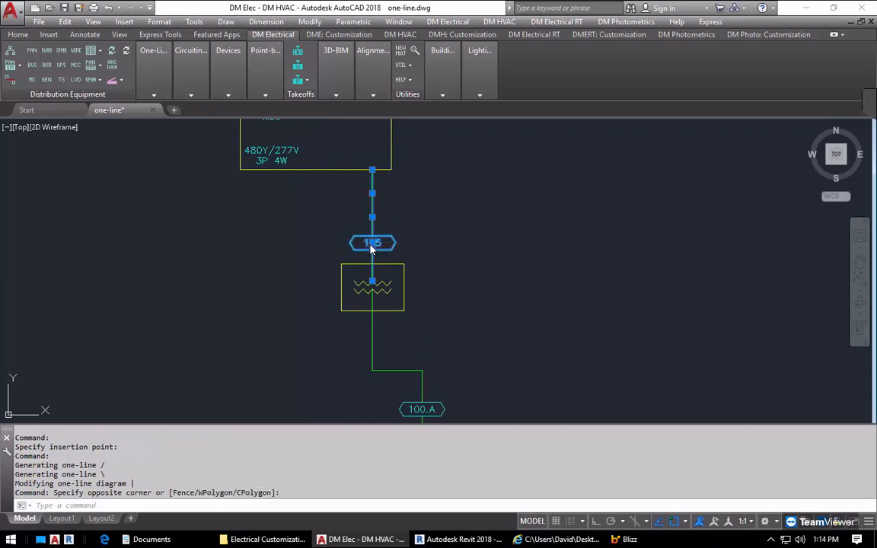
click(372, 242)
key(Escape)
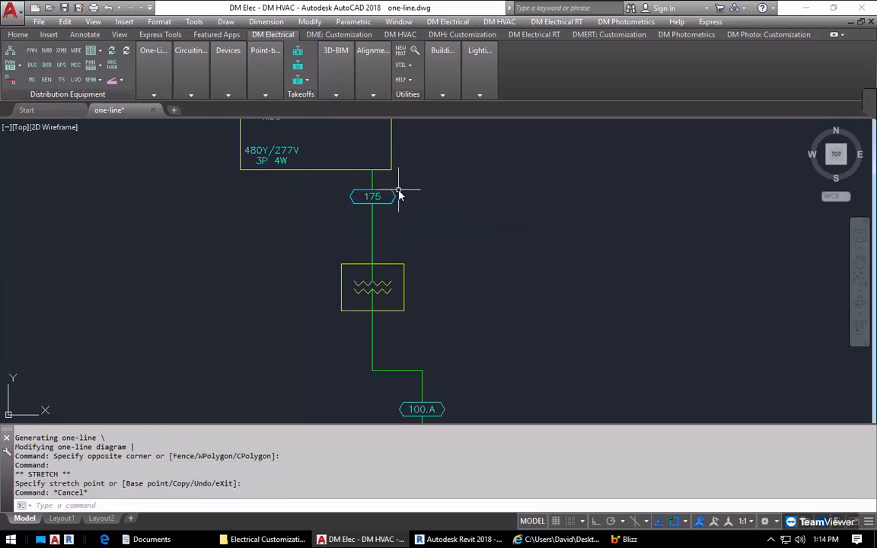
Open label editing for transformer TP-1A and enable the Description label with prefix TRANSFORMER " and suffix "
click(155, 94)
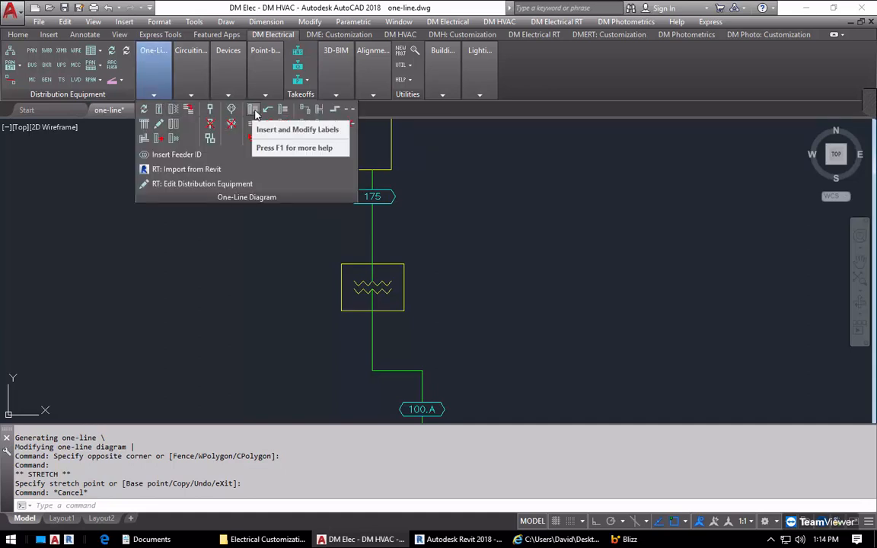
click(254, 111)
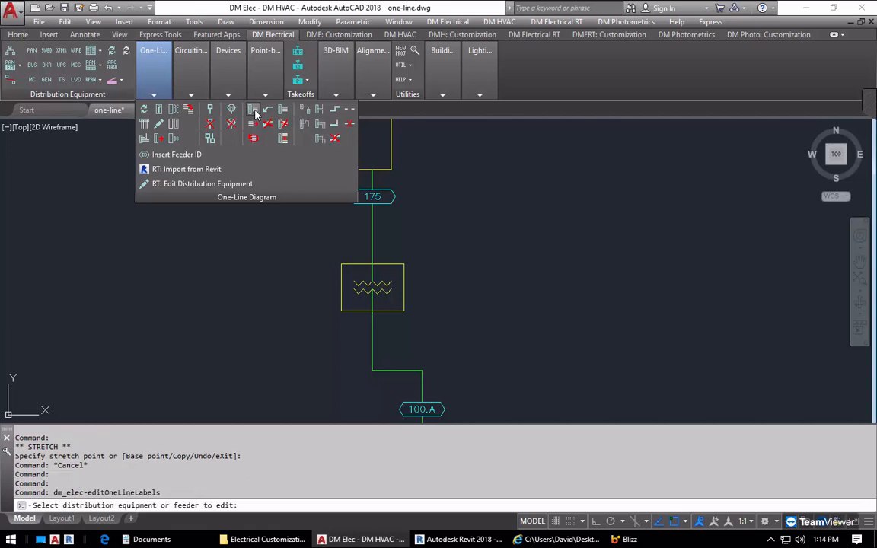
click(405, 289)
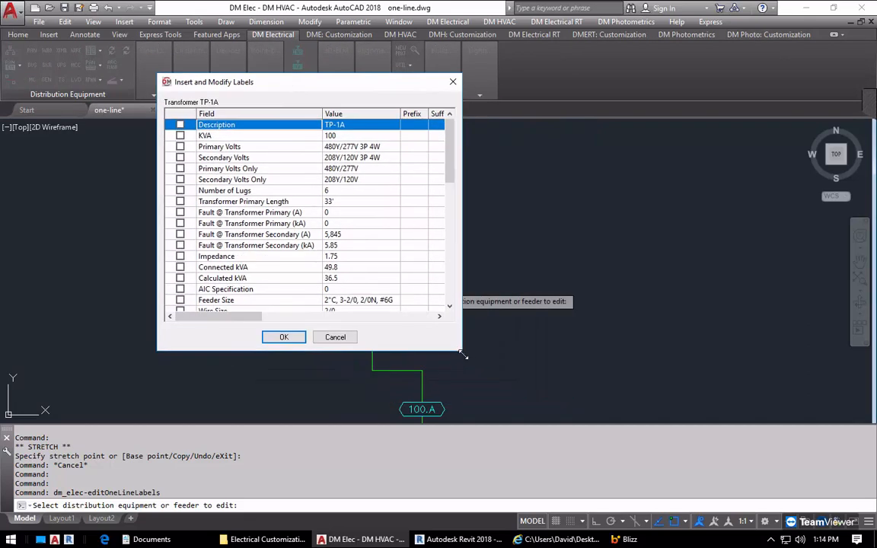
drag(465, 352, 654, 413)
click(180, 125)
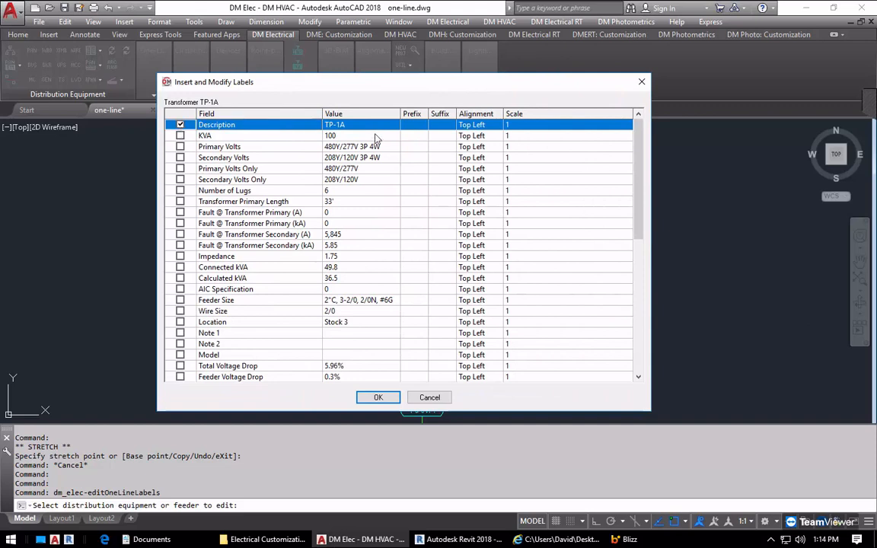
click(413, 126)
text(TRANSFORMER ')
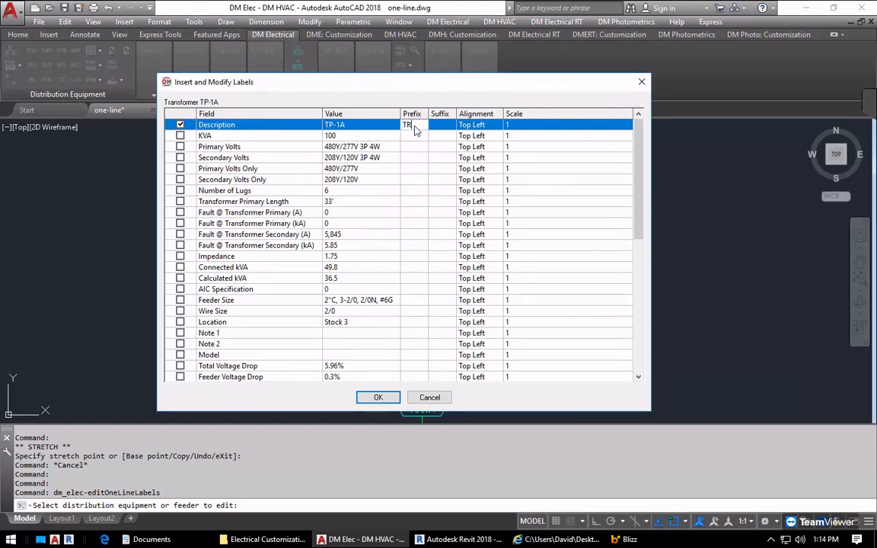
key(Return)
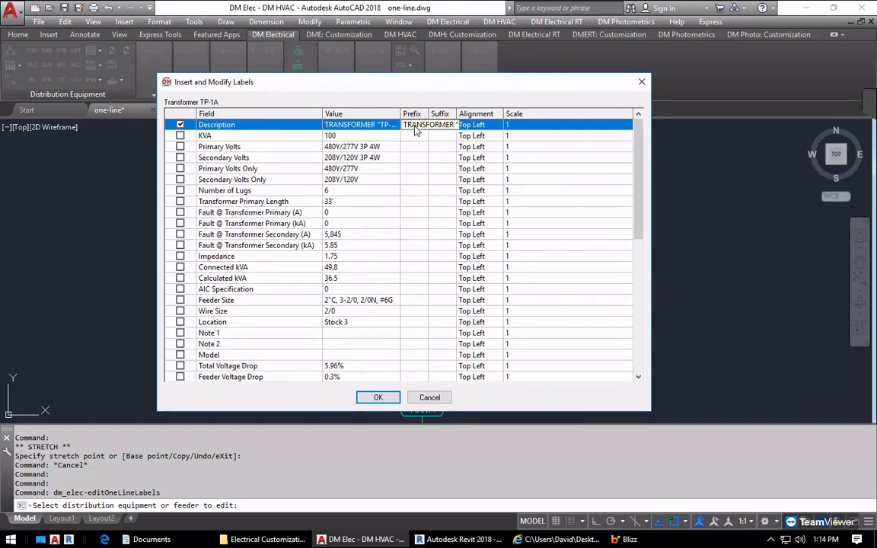
click(444, 126)
drag(401, 113, 424, 114)
text(")
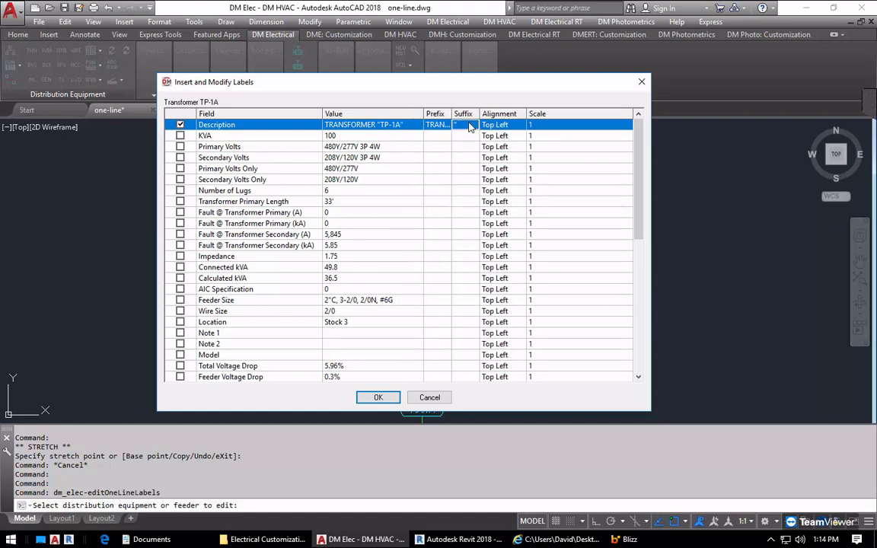
Enable the KVA label with suffix KVA plus the Primary Volts Only and Secondary Volts Only labels, and accept the label settings
click(180, 136)
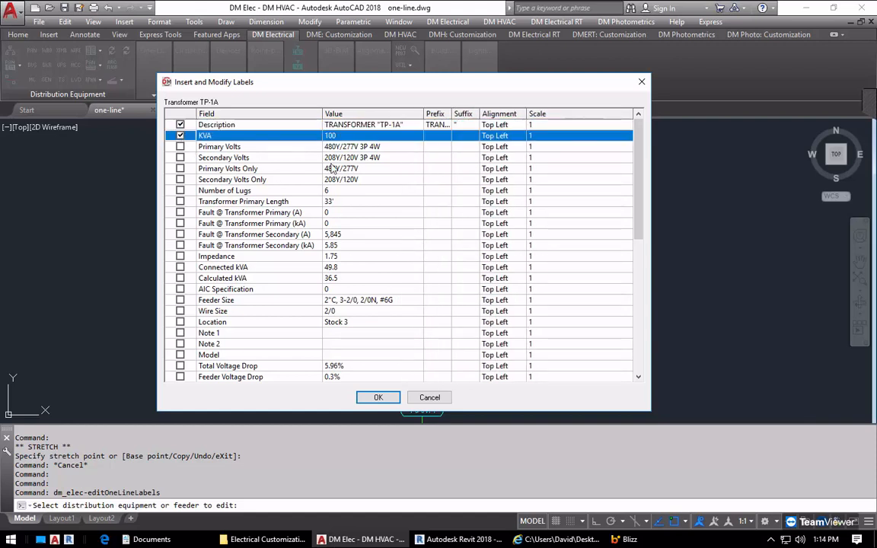
click(465, 135)
text(KVA)
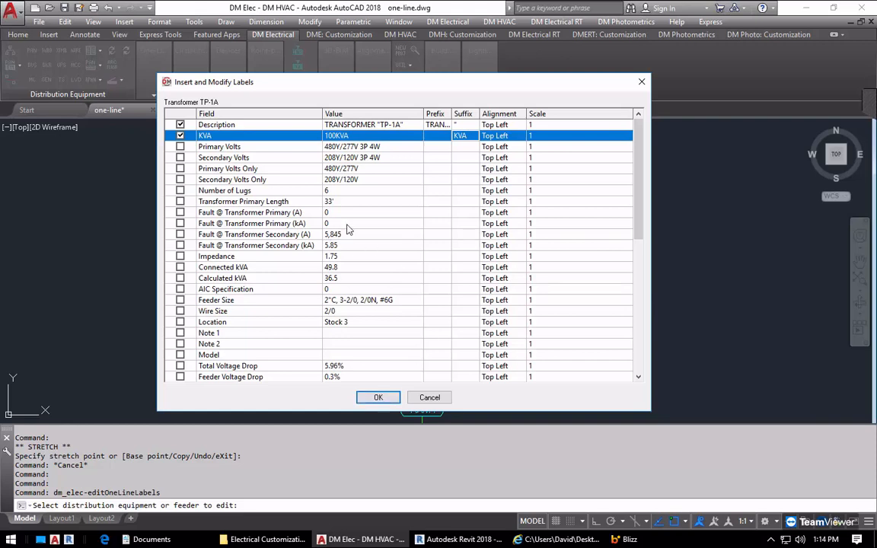
click(179, 168)
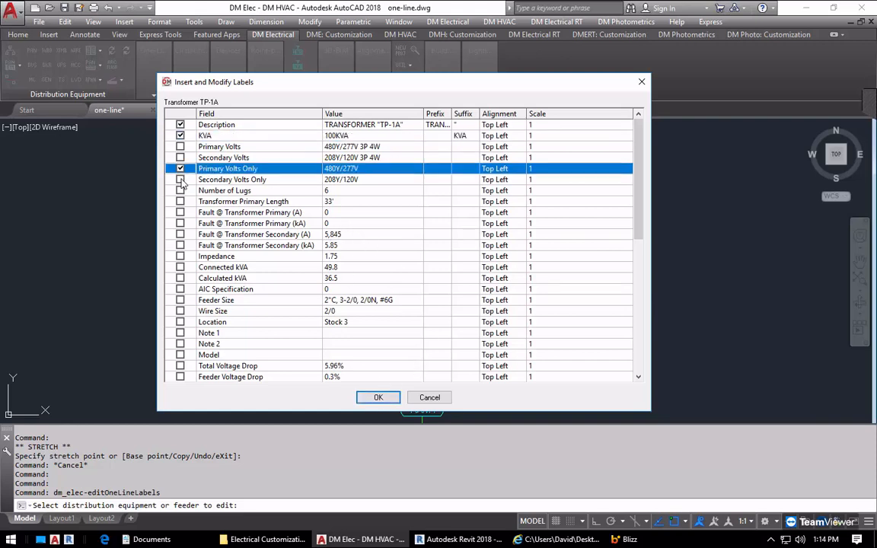
click(179, 180)
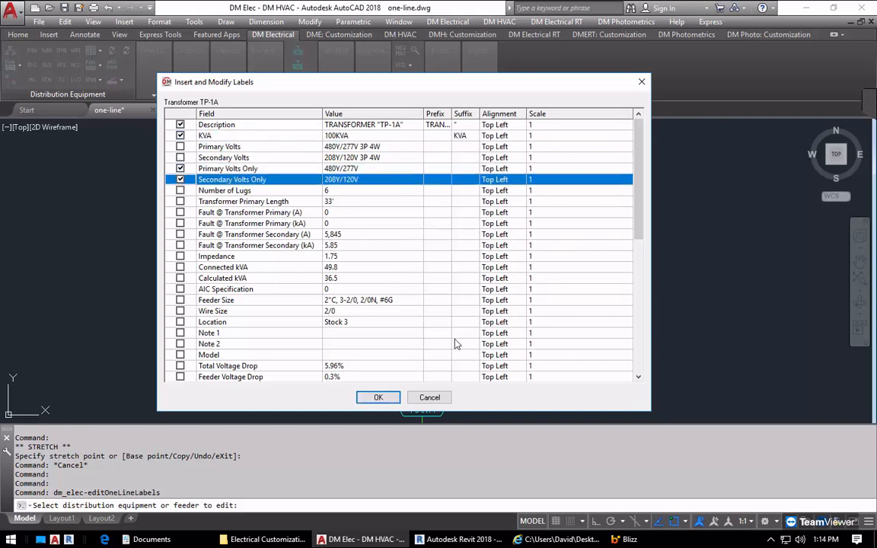
click(387, 399)
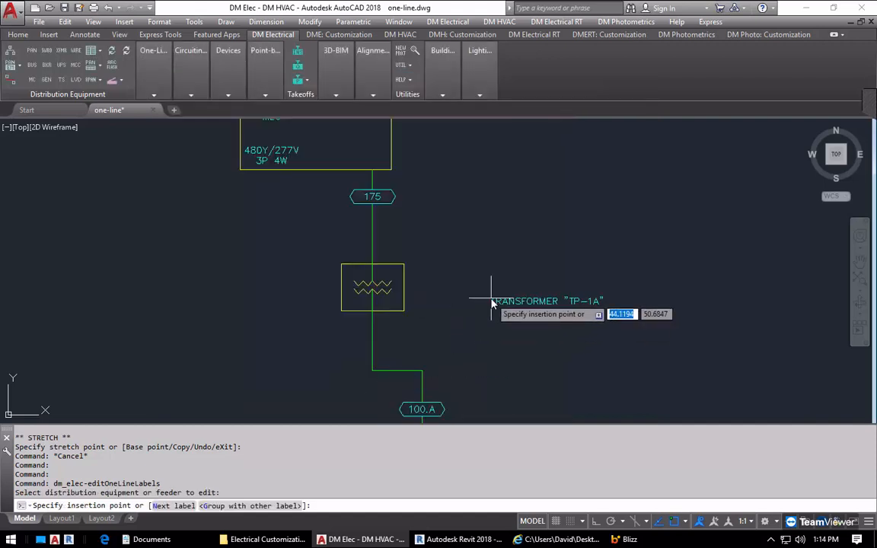
Place the description right of the transformer with the KVA label below it, and the primary and secondary voltages on the left side
click(413, 272)
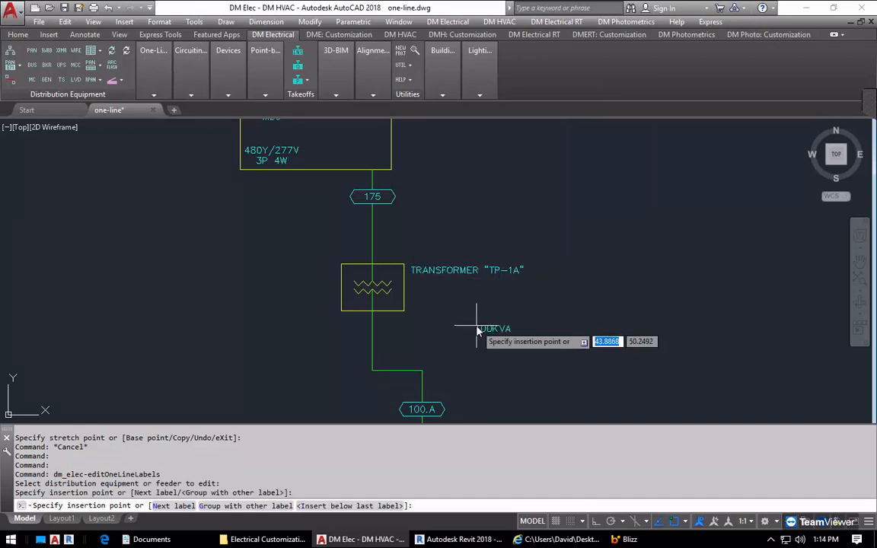
key(Return)
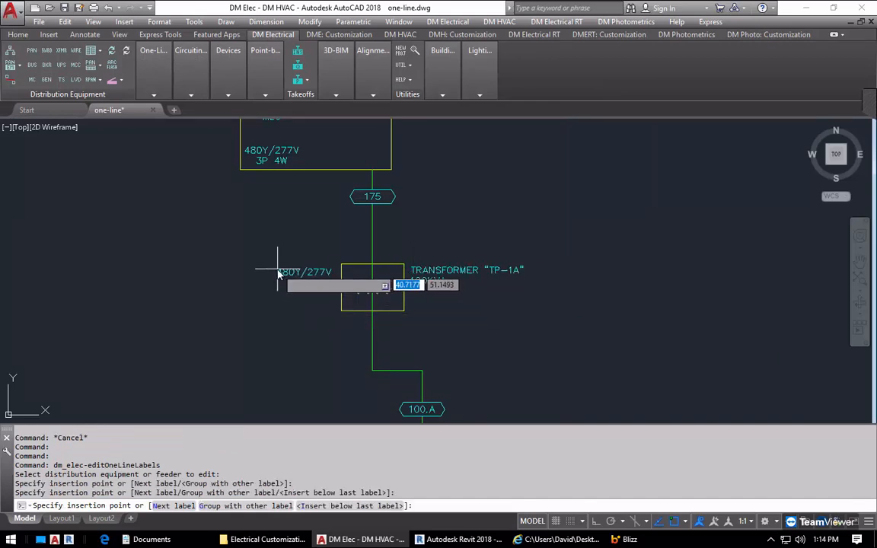
click(277, 273)
click(280, 302)
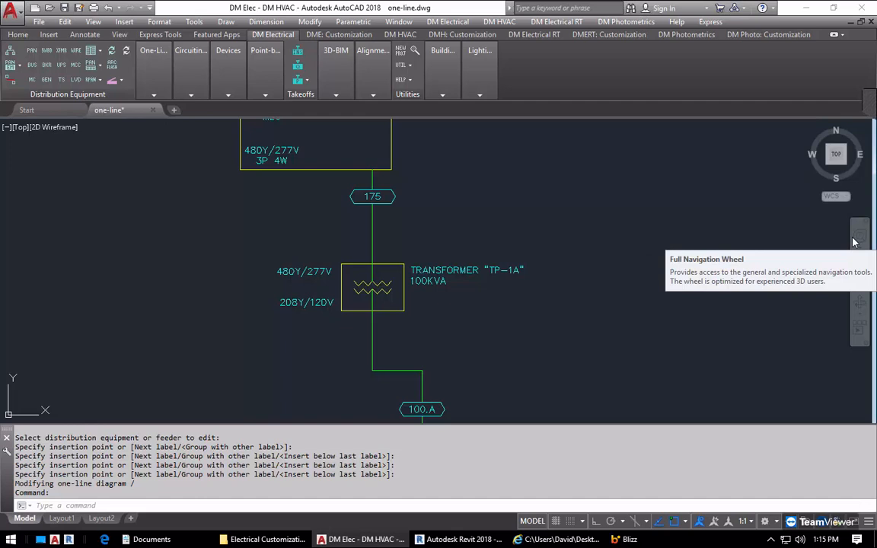
click(498, 249)
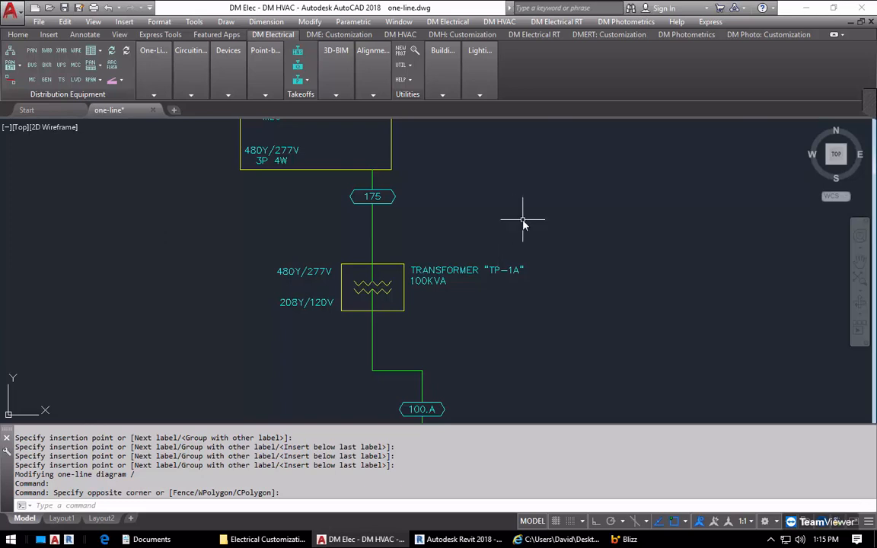
Start creating a block from the one-line diagram, reusing the file name dm_webinar_xfmr copied from the Electrical Customization folder
mouse_move(179, 59)
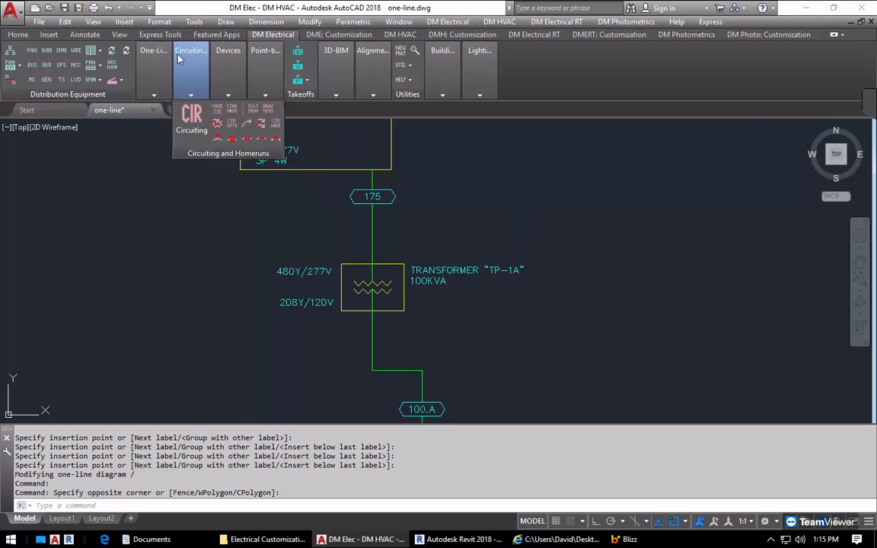
click(449, 22)
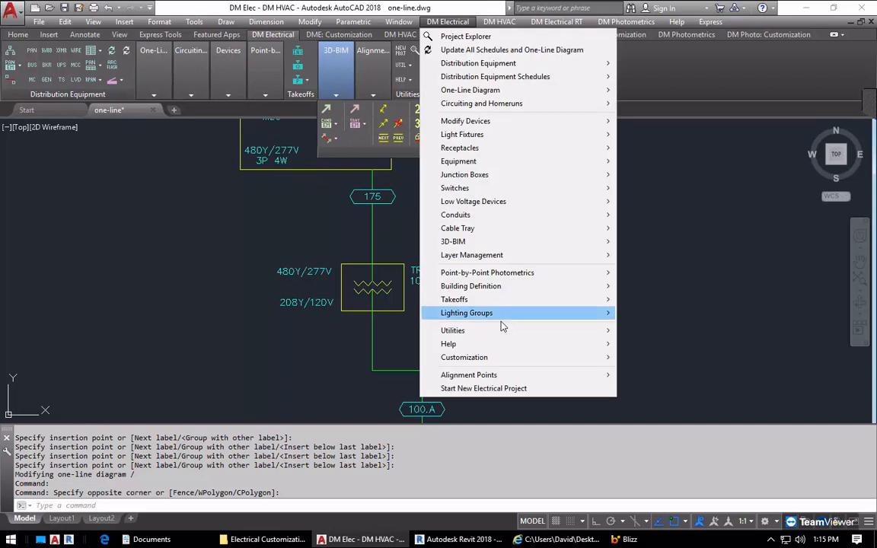
mouse_move(466, 359)
mouse_move(684, 186)
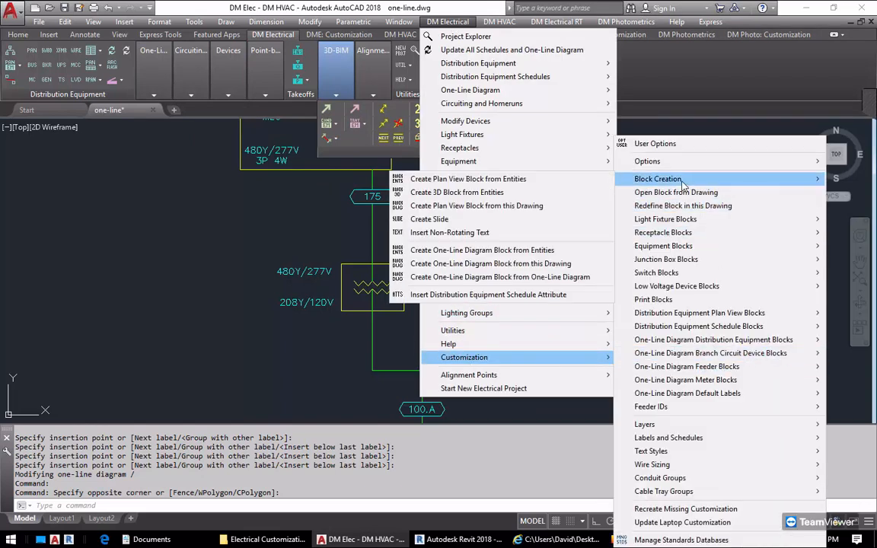
click(512, 278)
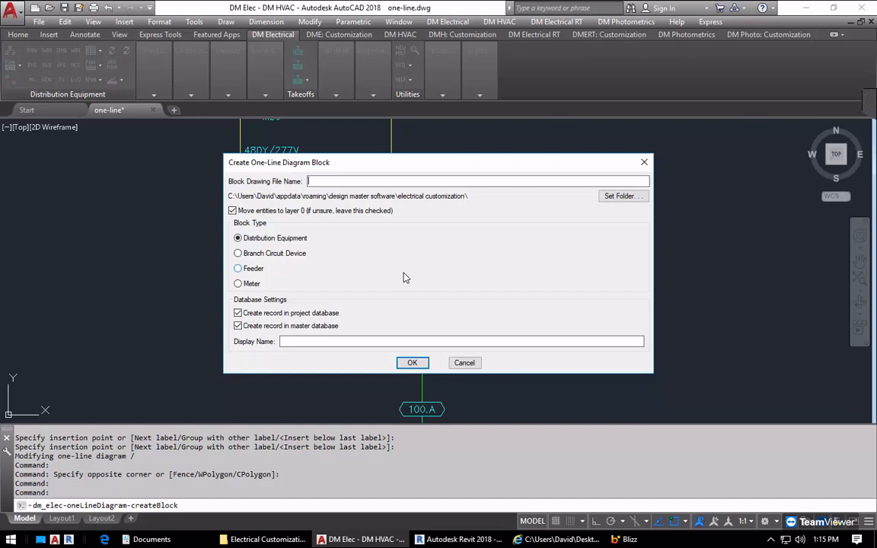
click(262, 539)
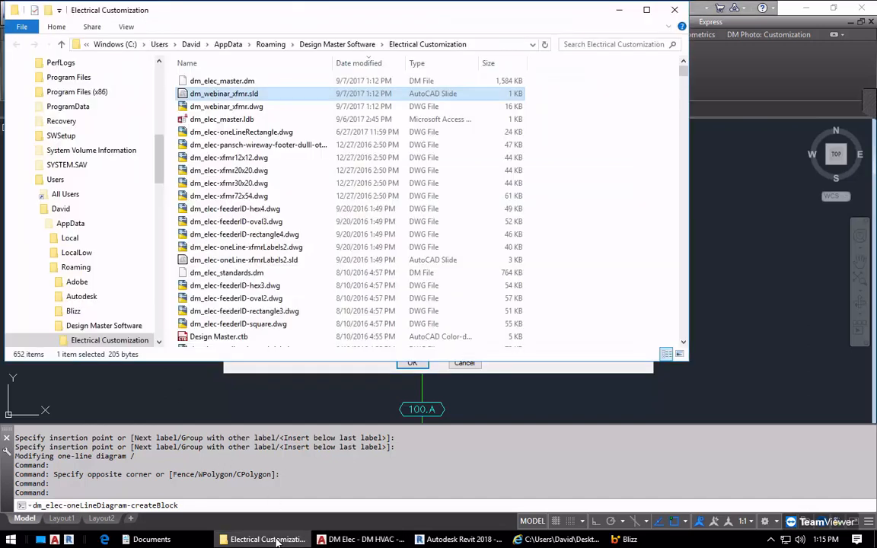
click(228, 106)
click(228, 107)
key(ctrl+c)
click(750, 169)
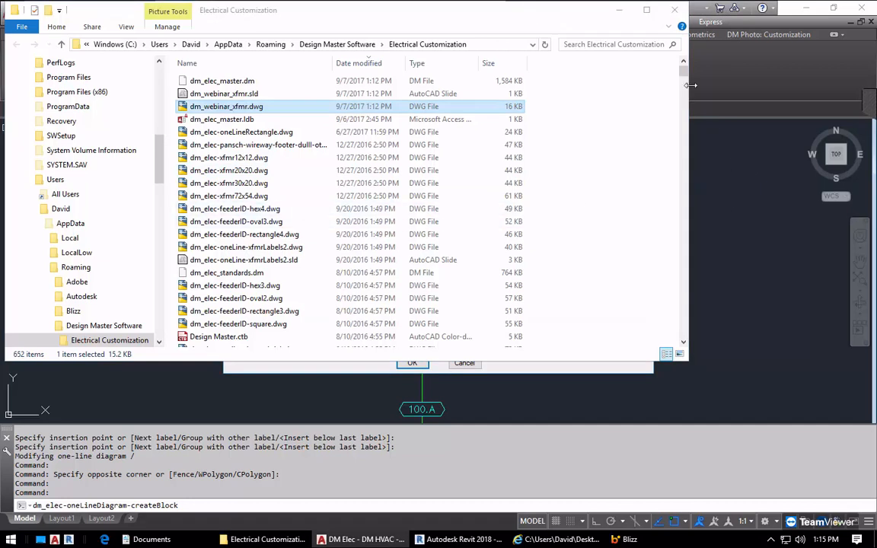
click(622, 10)
key(ctrl+v)
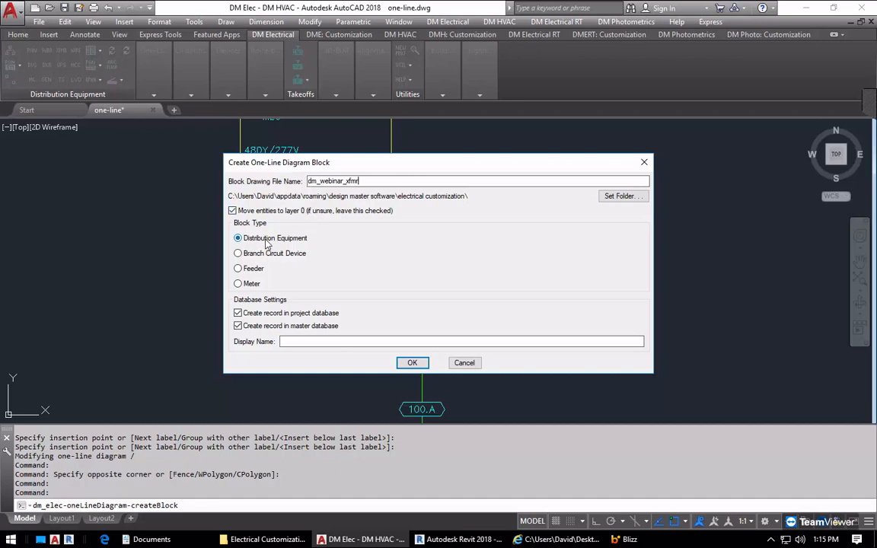
Turn off record creation in the project and master databases, and create the block from transformer TP-1A without adding other entities
click(263, 313)
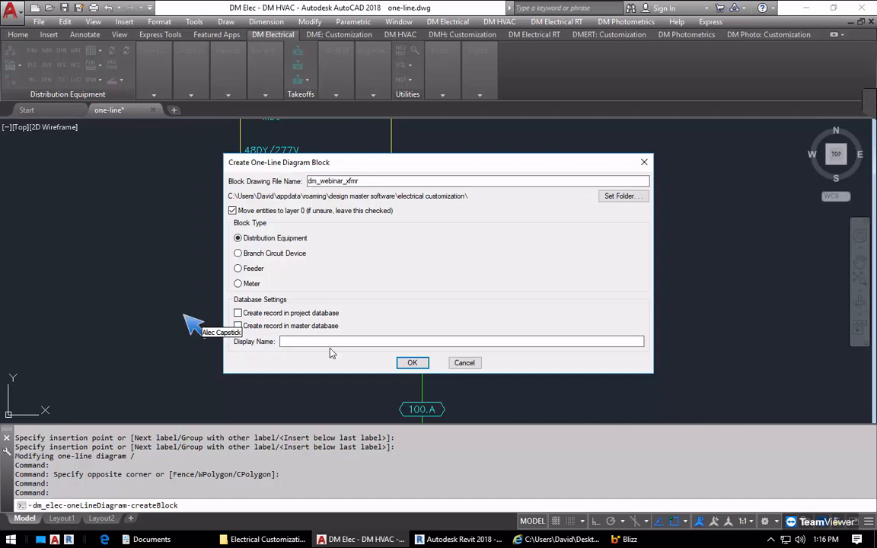
click(413, 363)
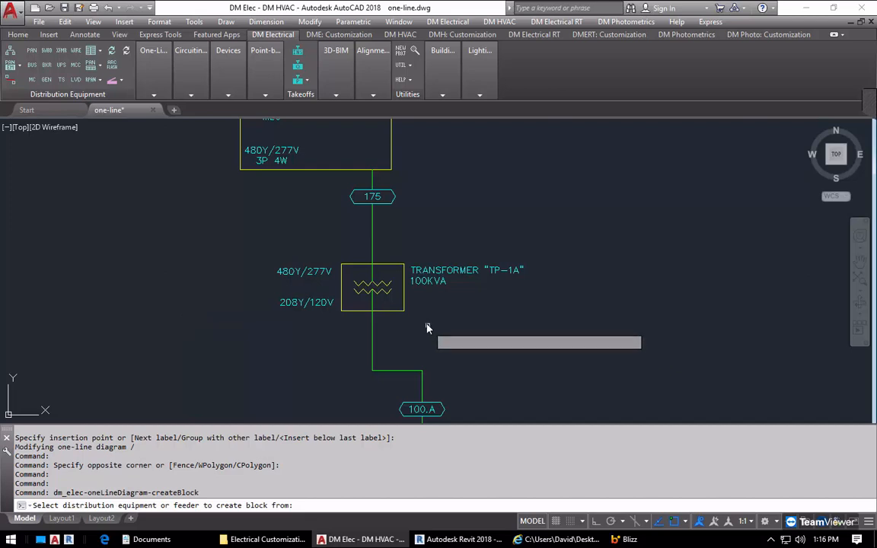
click(402, 289)
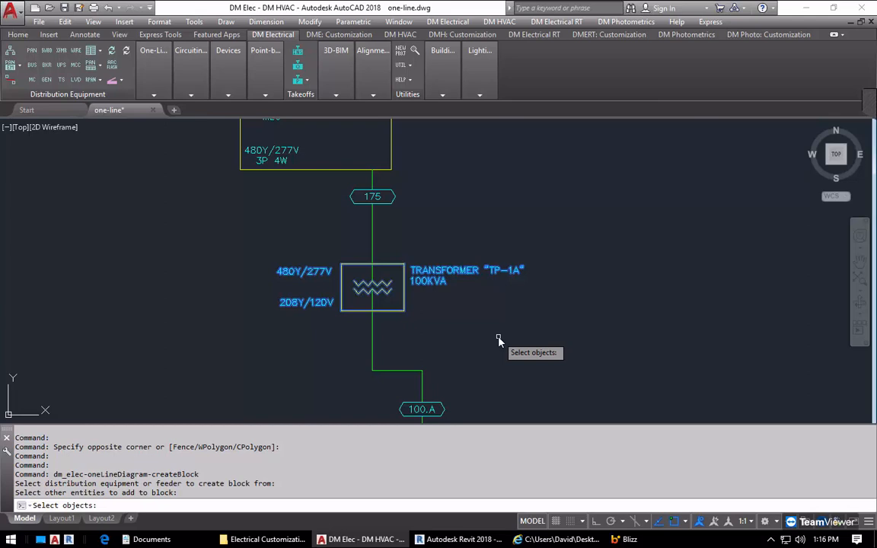
key(Return)
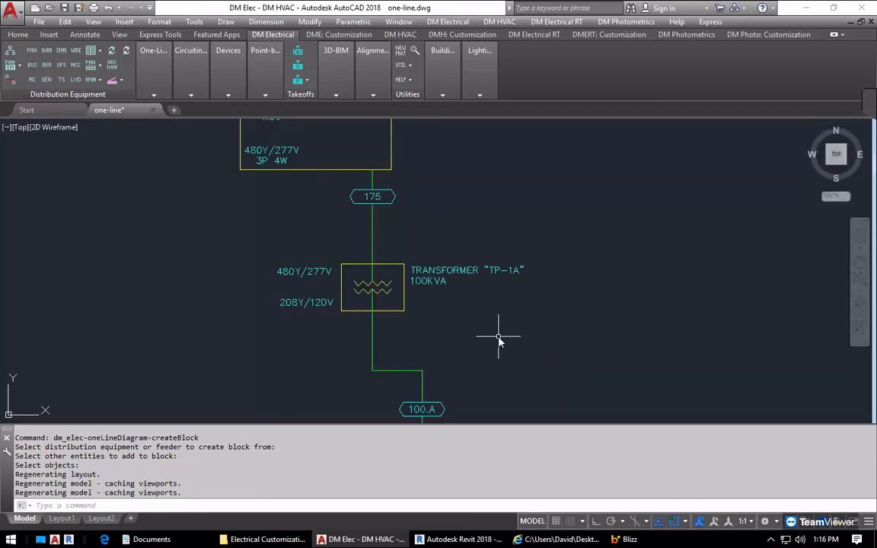
Erase transformer TP-1A and its feeders between panels MDP-1 and PP-1A
scroll(497, 327, down, 2)
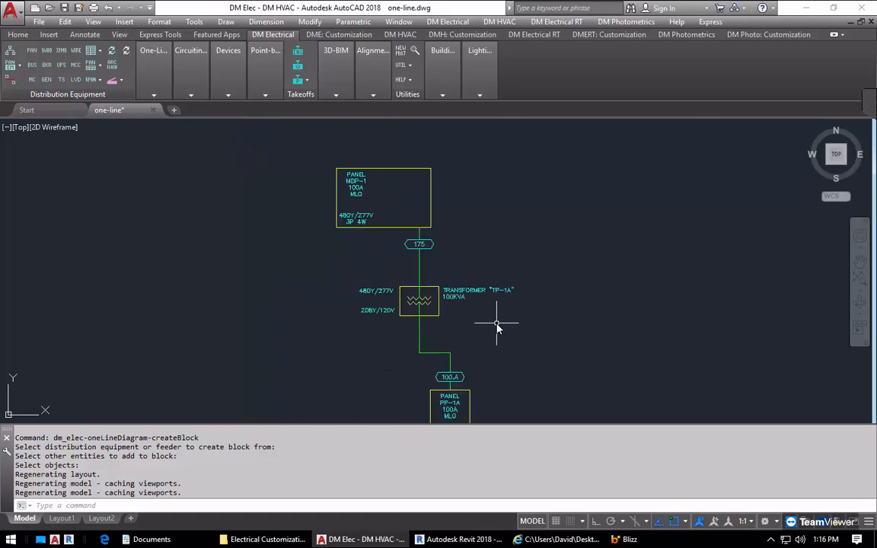
text(E)
key(Return)
click(501, 270)
click(324, 335)
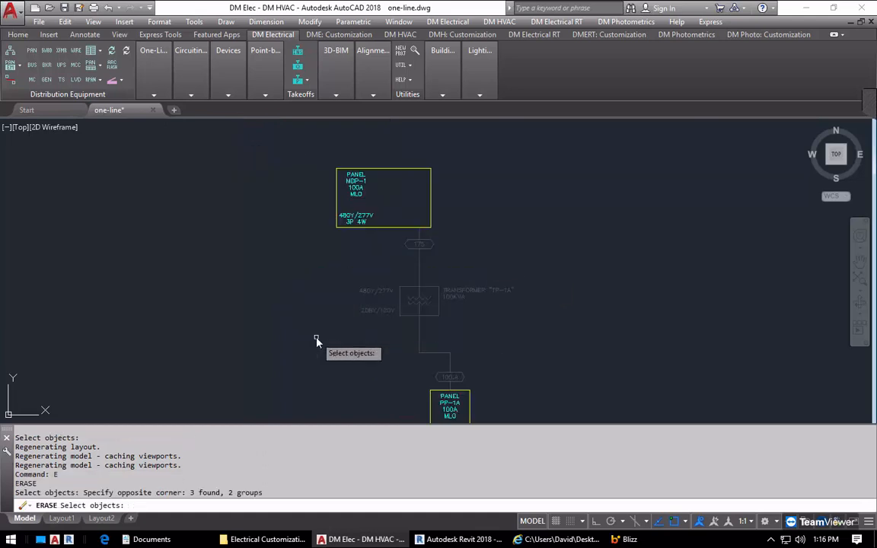
key(Return)
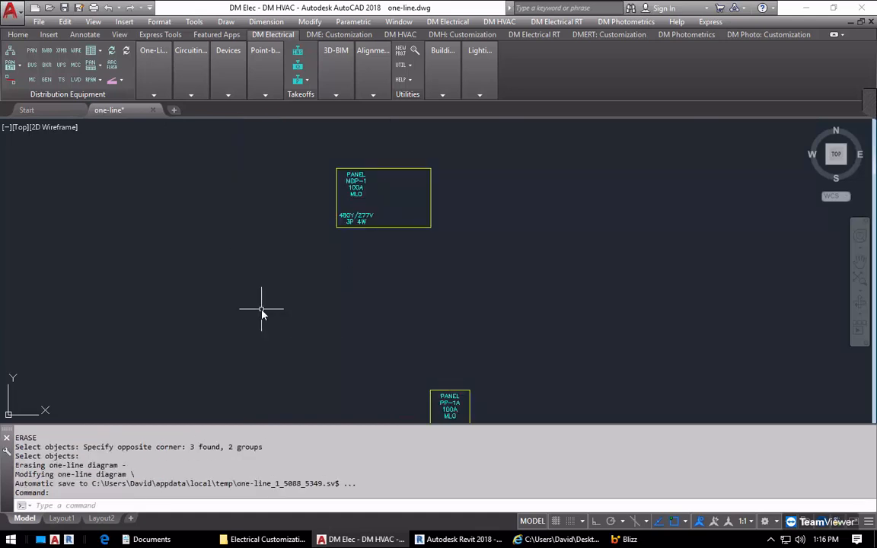
Insert transformer TP-1A using the Webinar Transformer block, connecting feeders like a one-line, between panels MDP-1 and PP-1A
click(155, 93)
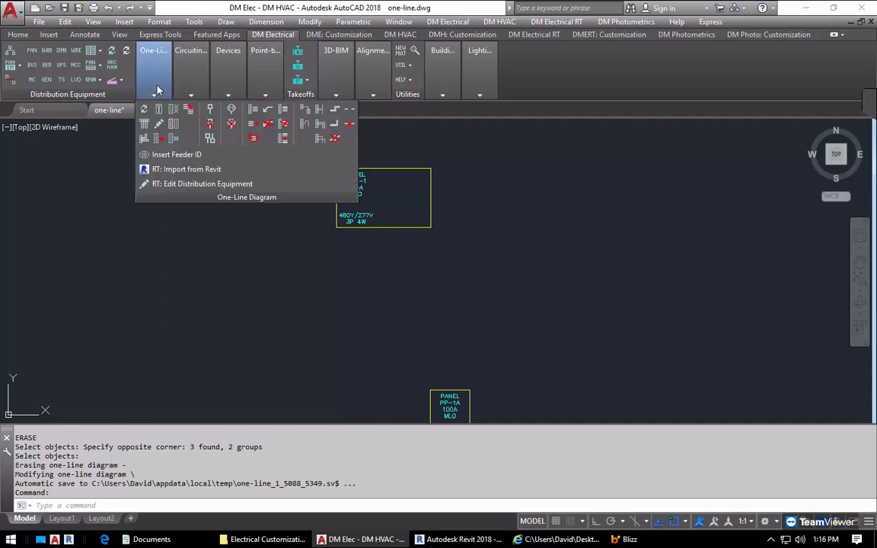
click(161, 112)
click(138, 160)
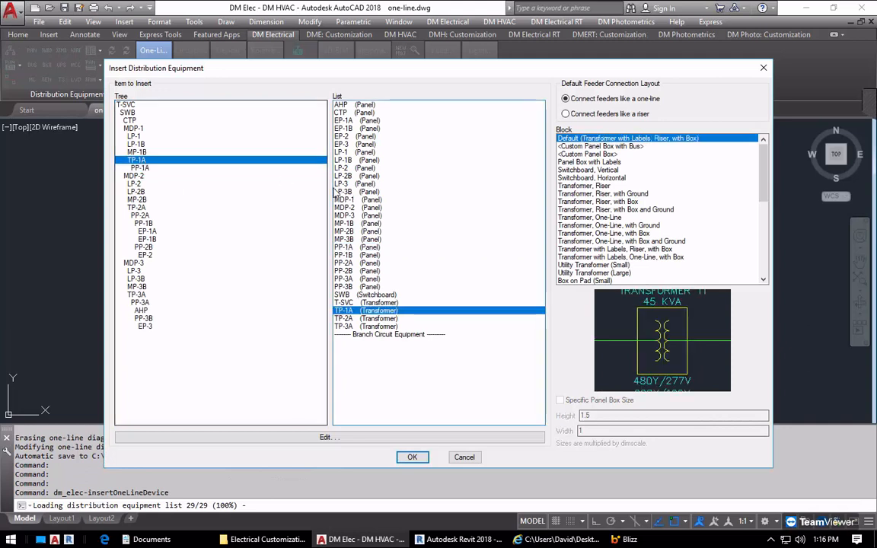
drag(762, 169, 762, 243)
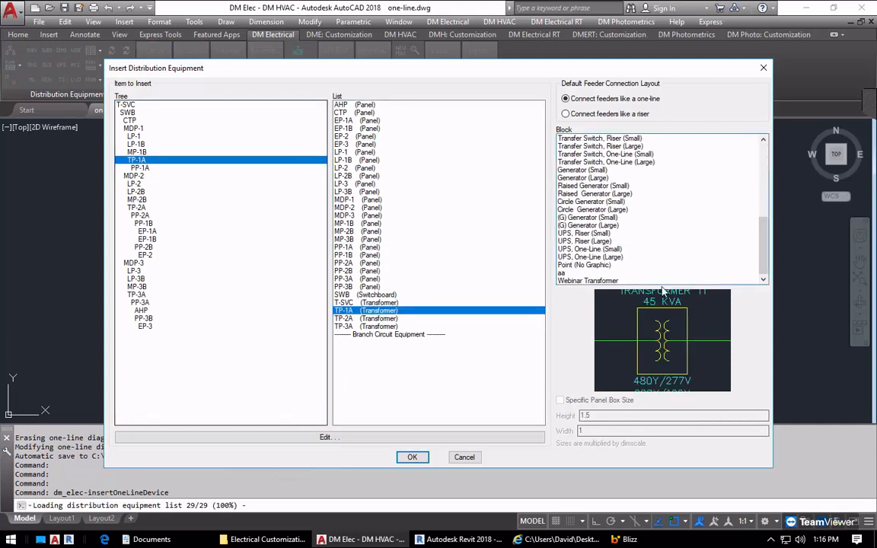
click(602, 281)
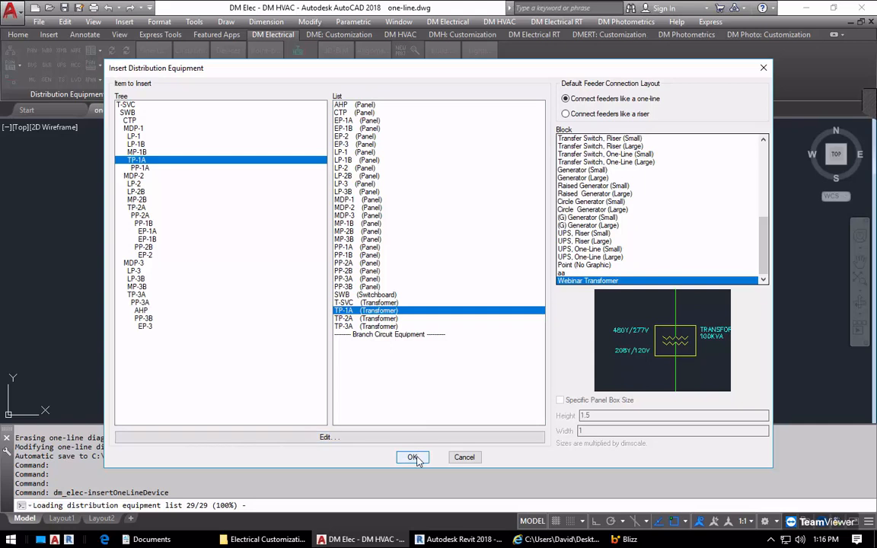
key(Return)
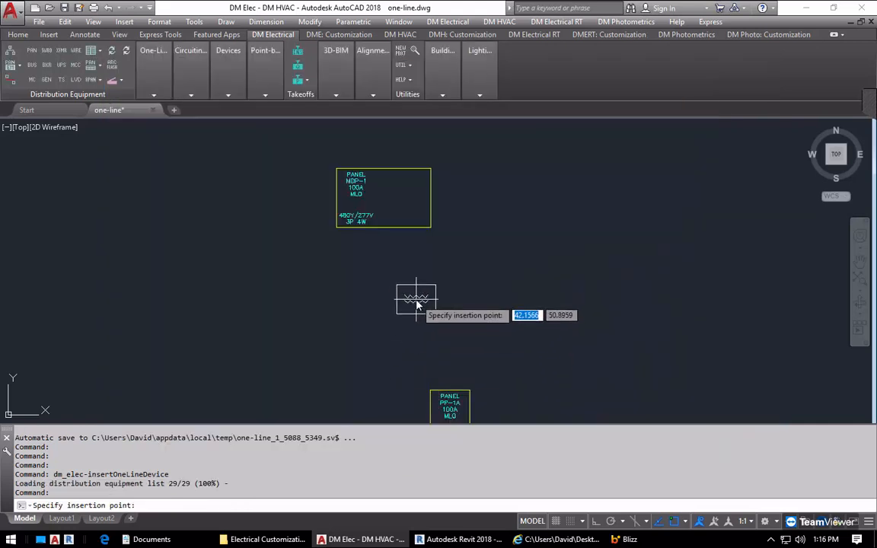
click(417, 303)
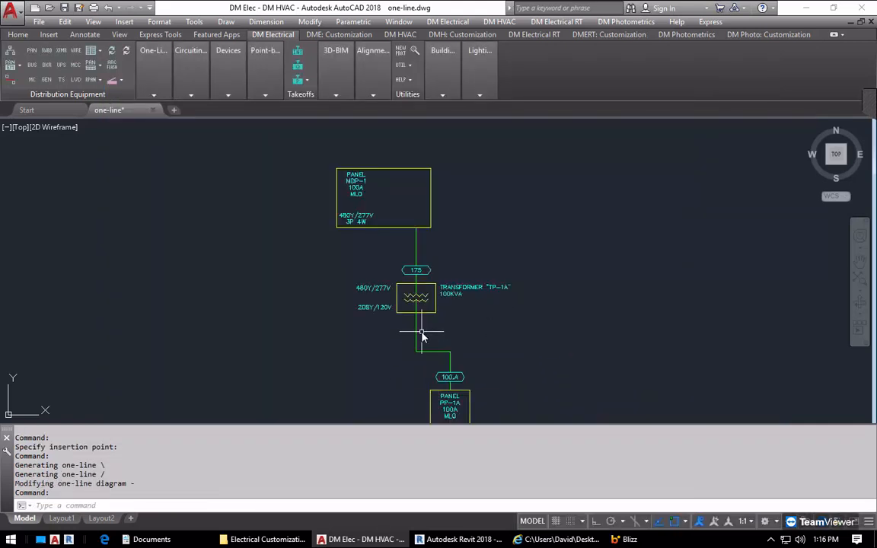
scroll(402, 309, up, 2)
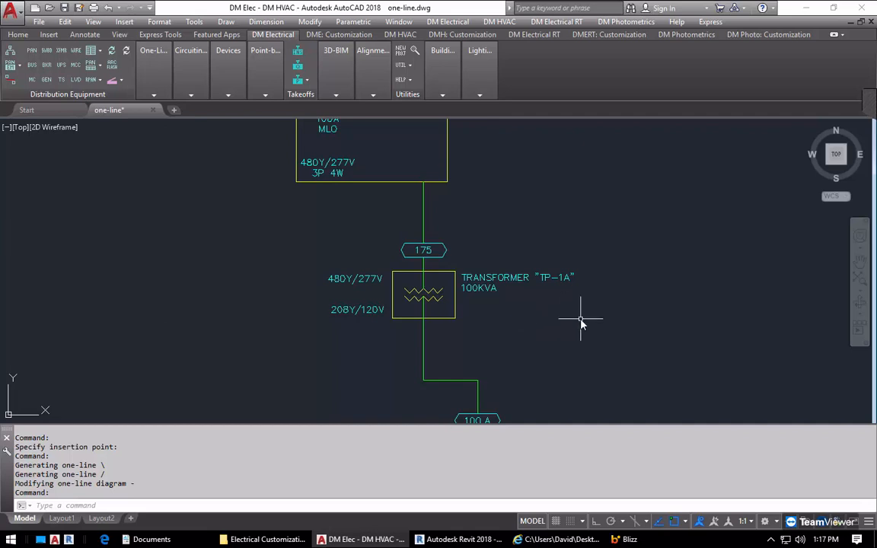
Stretch the right edge of panel MDP-1's box outward so the box extends past transformer TP-1A
scroll(580, 324, down, 1)
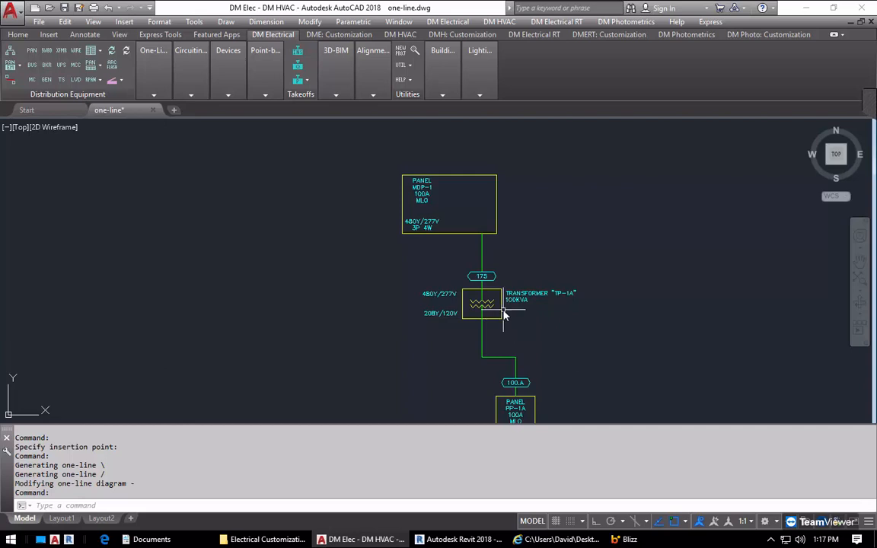
click(444, 200)
scroll(444, 201, up, 2)
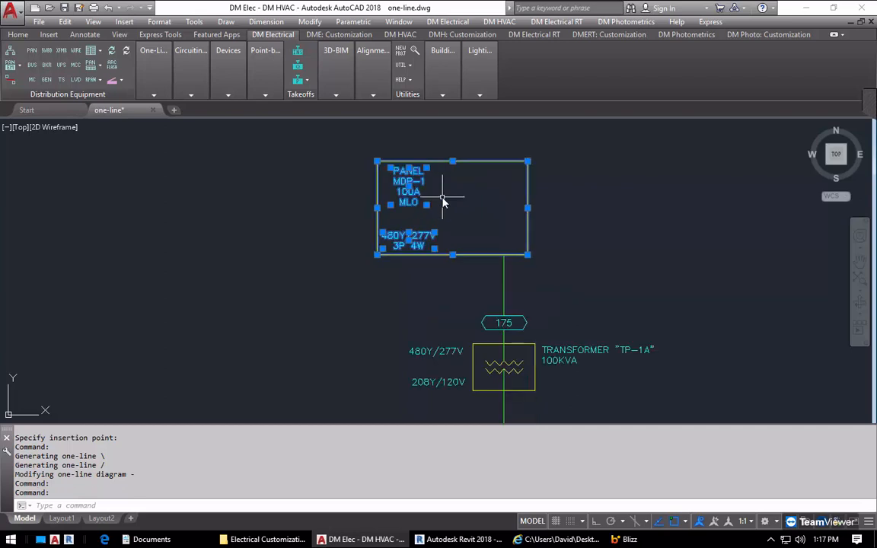
click(528, 207)
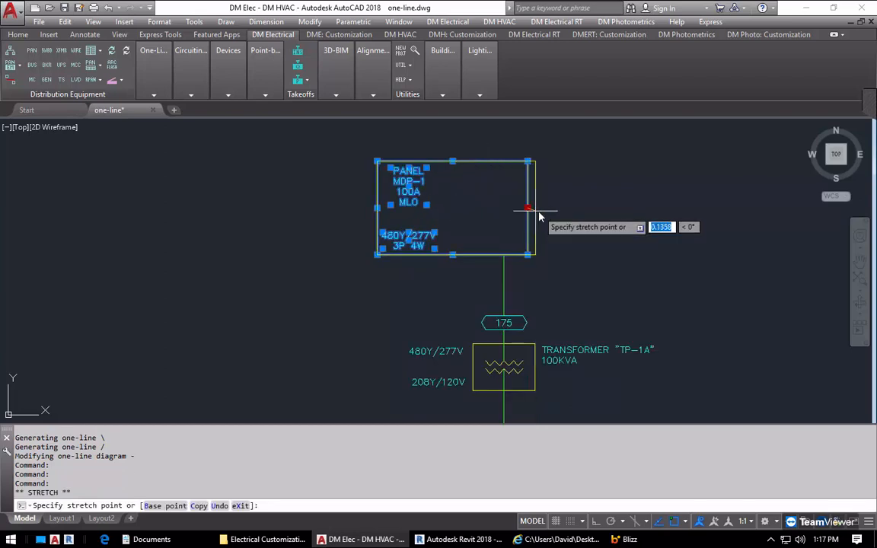
click(720, 207)
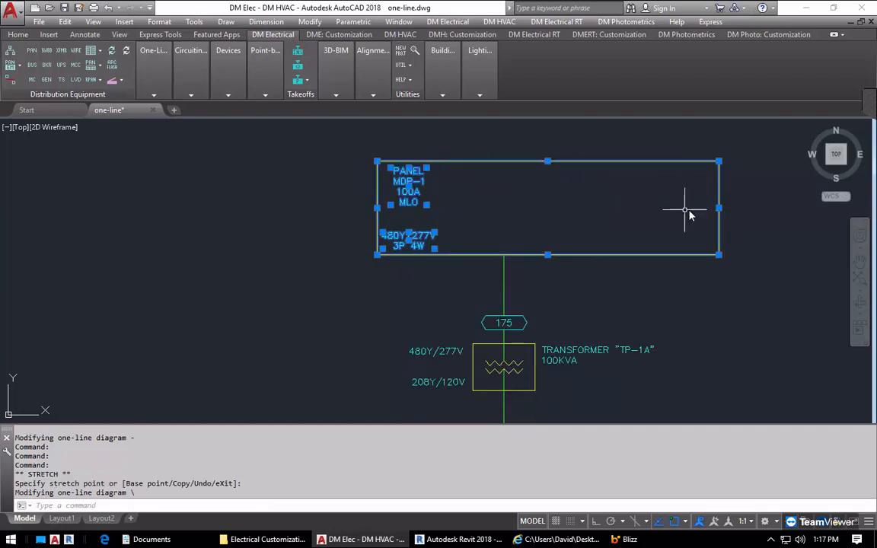
click(719, 207)
click(647, 216)
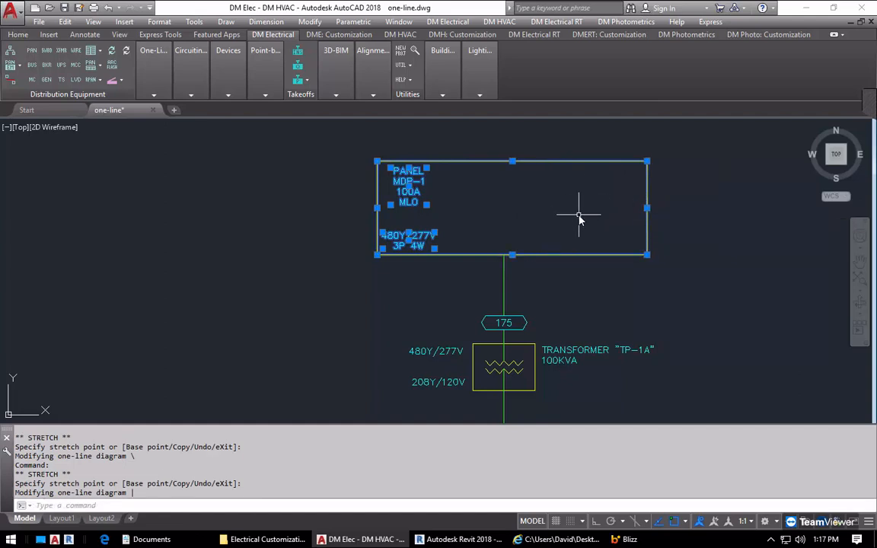
key(Escape)
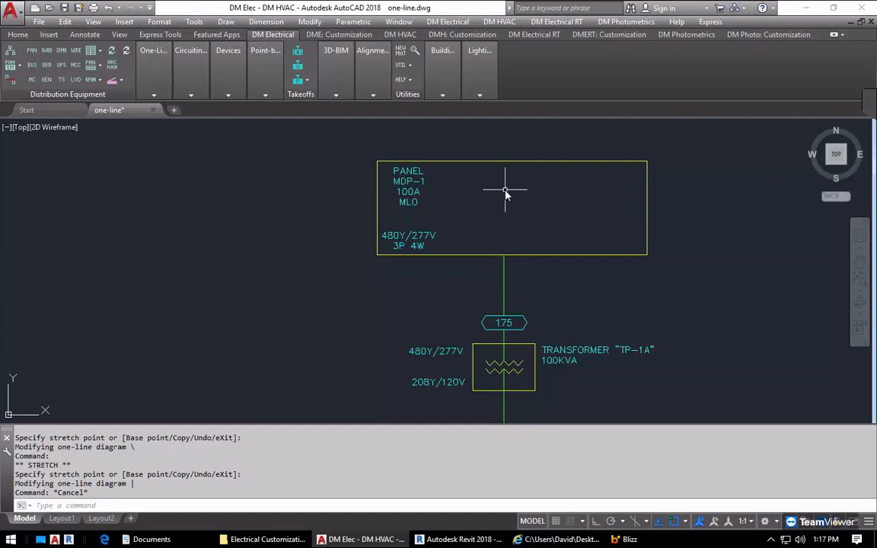
text(e)
key(Return)
key(Escape)
key(Escape)
Insert switchboard SWB as a Custom Panel Box with Bus, drawing a wide box about 11.9 units diagonally above panel MDP-1
click(144, 76)
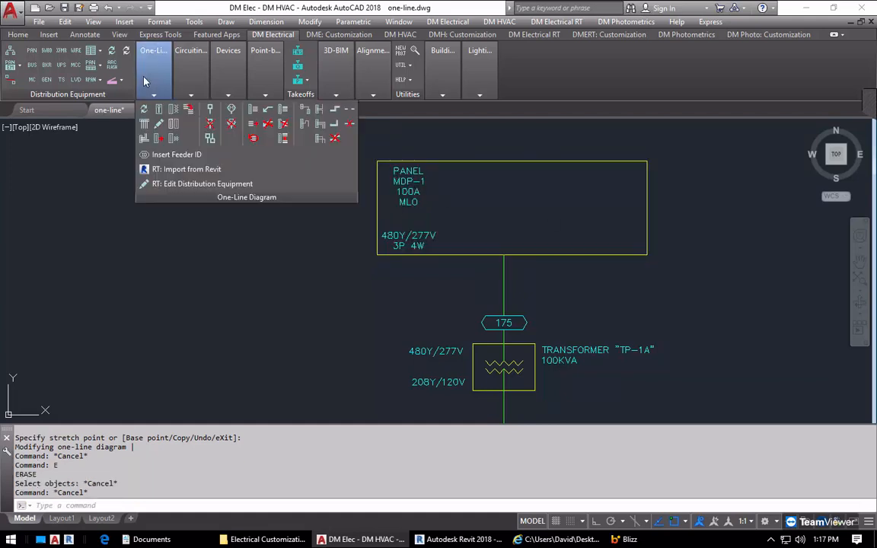
click(158, 112)
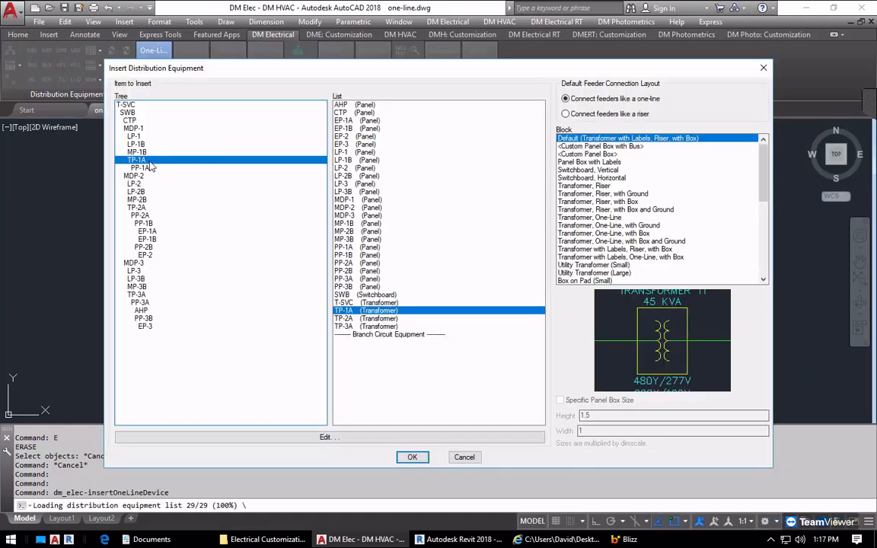
click(128, 112)
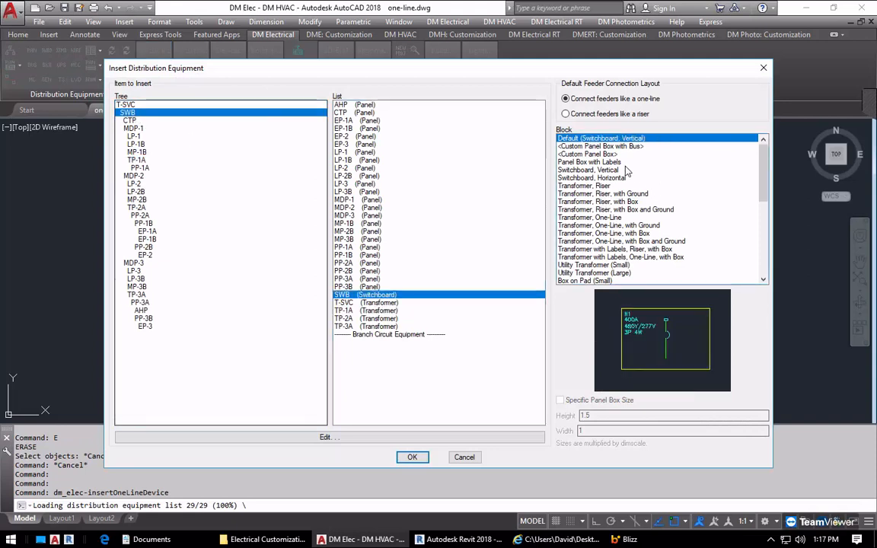
click(606, 145)
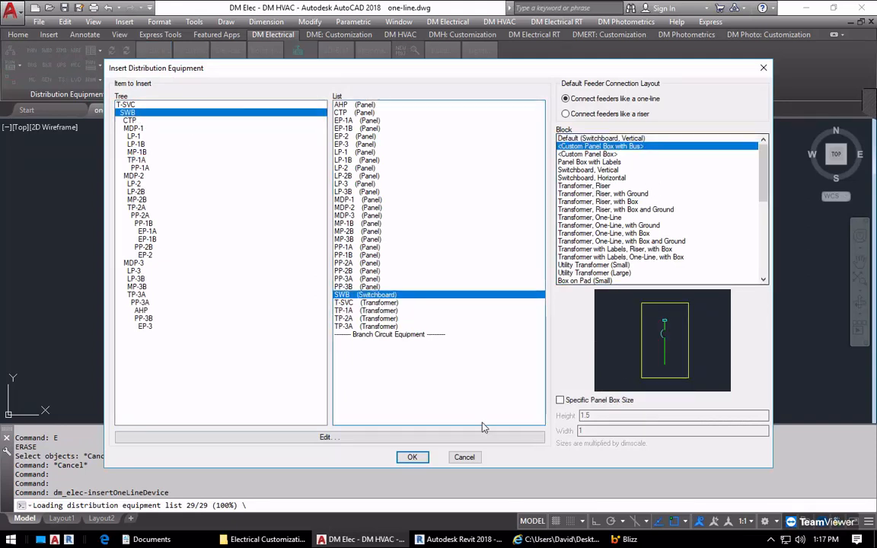
click(412, 457)
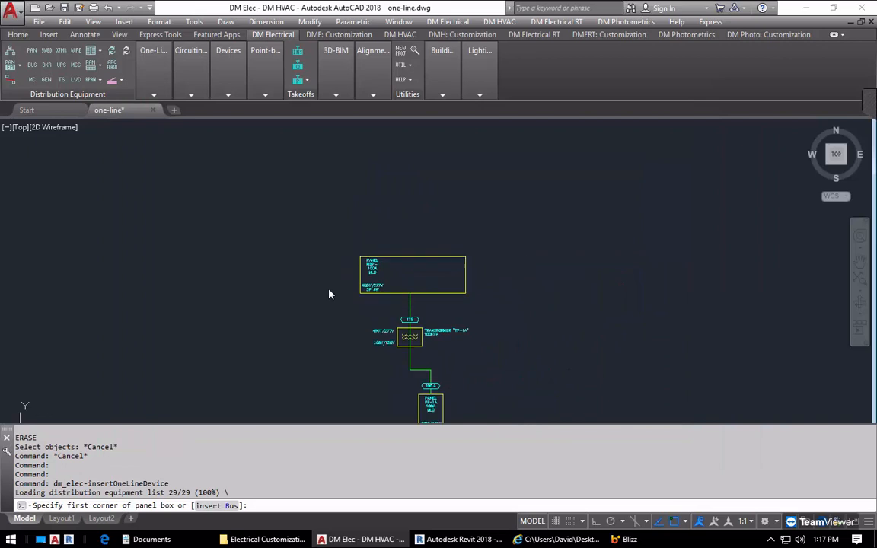
click(203, 242)
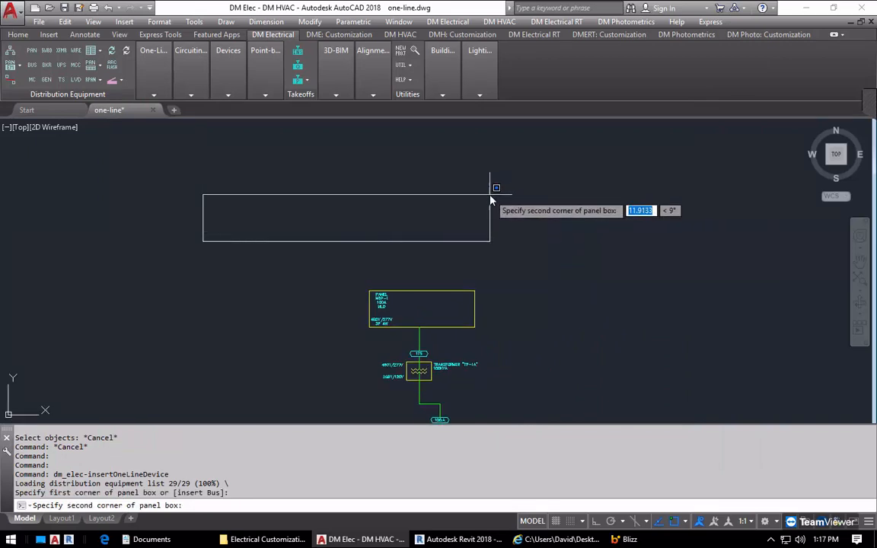
click(491, 195)
Draw a horizontal bus across the switchboard box with ortho on, with its vertical connection point above the bus near the left end
click(228, 219)
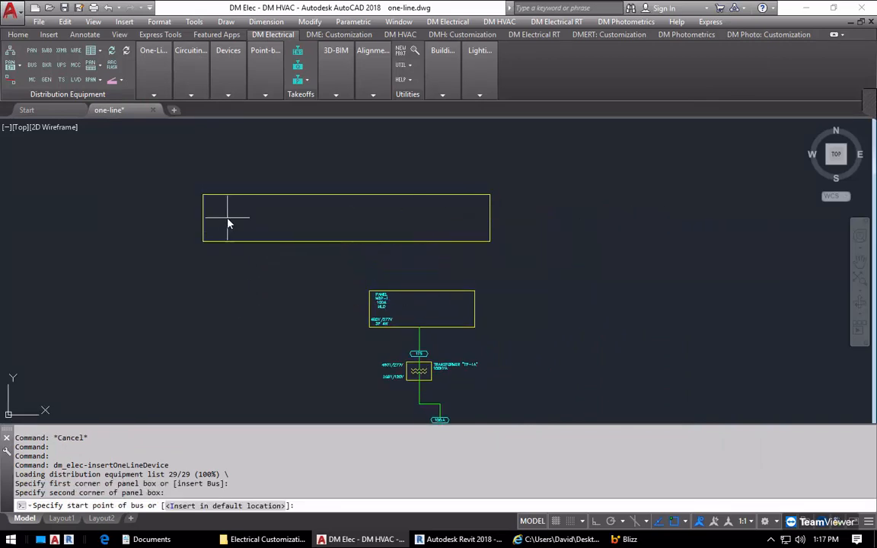
key(F8)
click(468, 220)
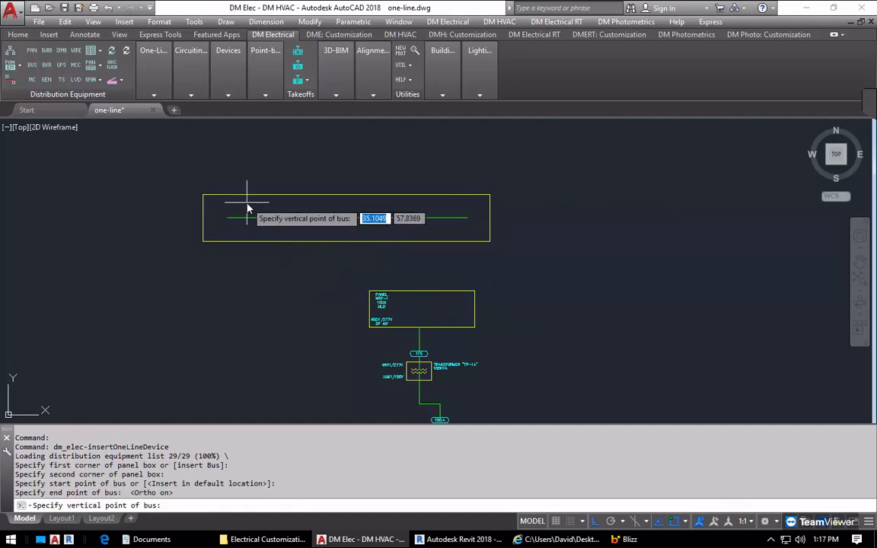
click(228, 191)
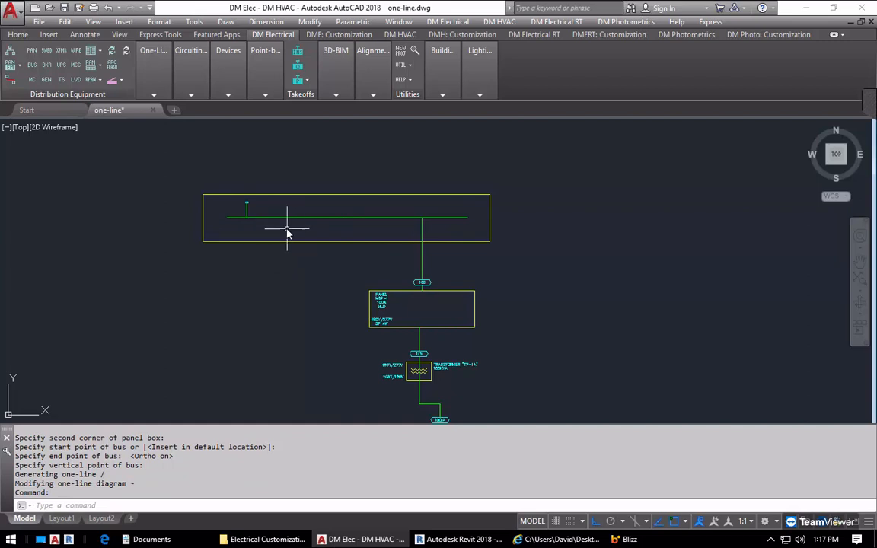
Open the label settings for switchboard SWB and enable the Description label with the prefix SWITCHBOARD
scroll(288, 231, up, 2)
click(228, 95)
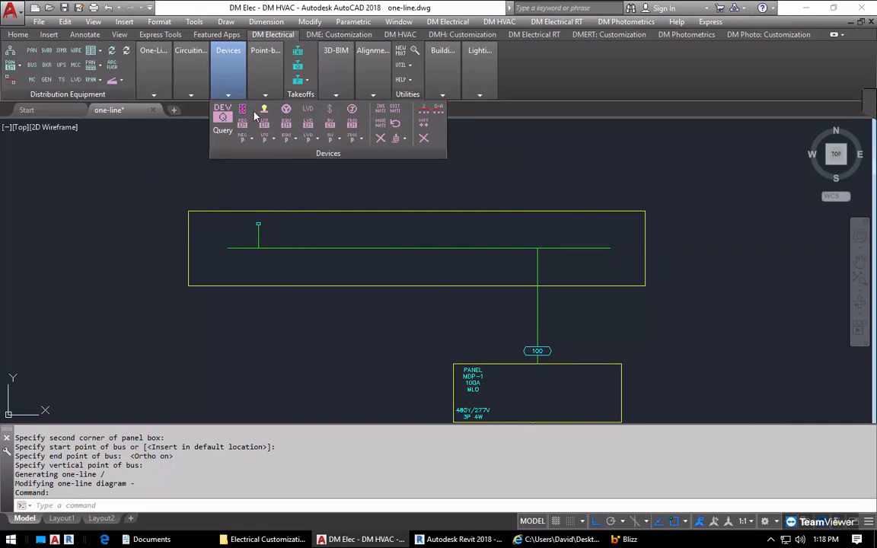
mouse_move(161, 70)
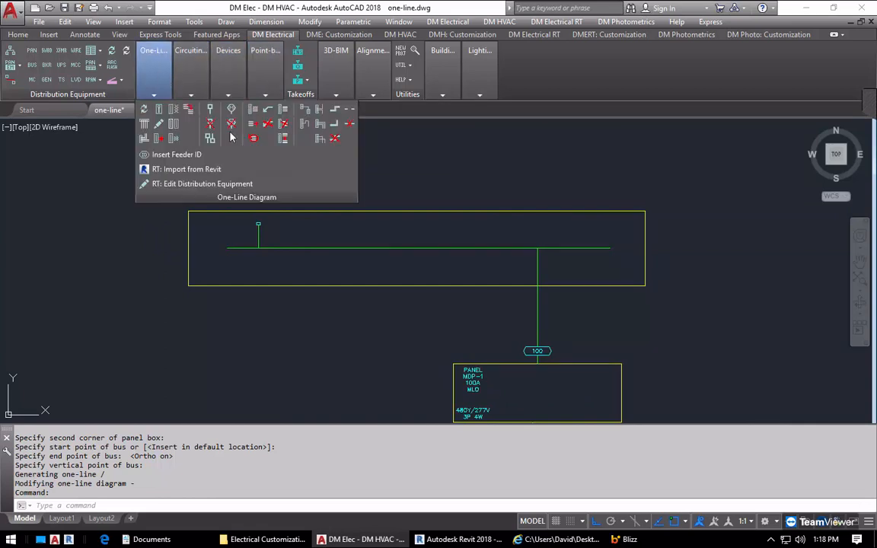
click(253, 111)
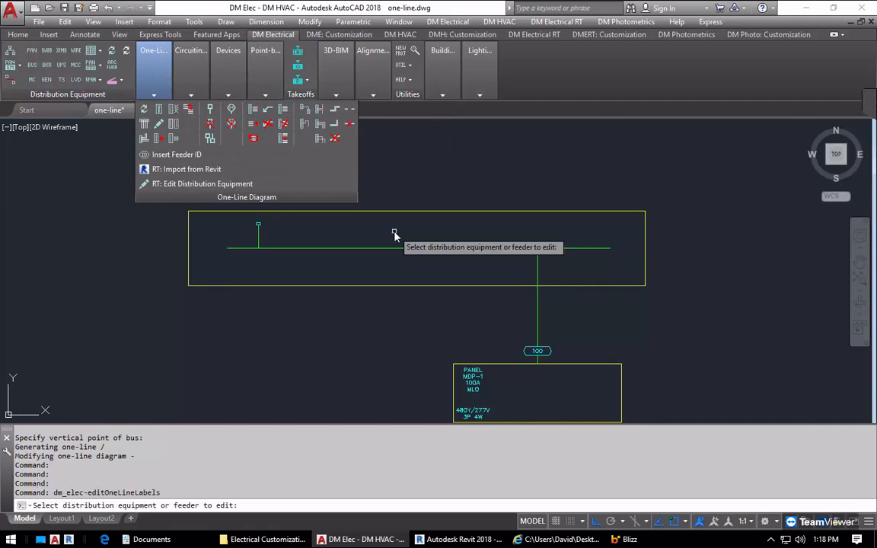
click(346, 221)
click(180, 124)
click(418, 124)
text(SWITCHBOARD)
key(Return)
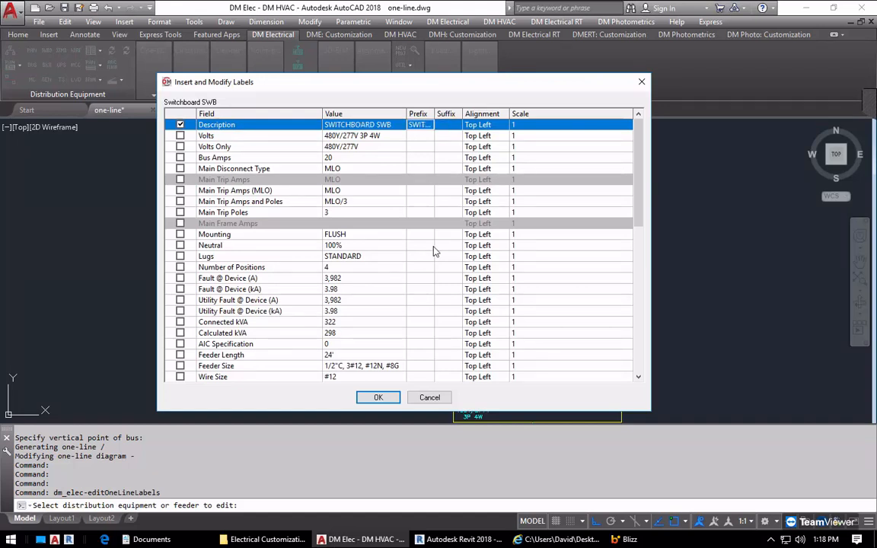
Enable the switchboard's Volts and Bus Amps labels, give Bus Amps the suffix A, and accept the label settings
click(180, 135)
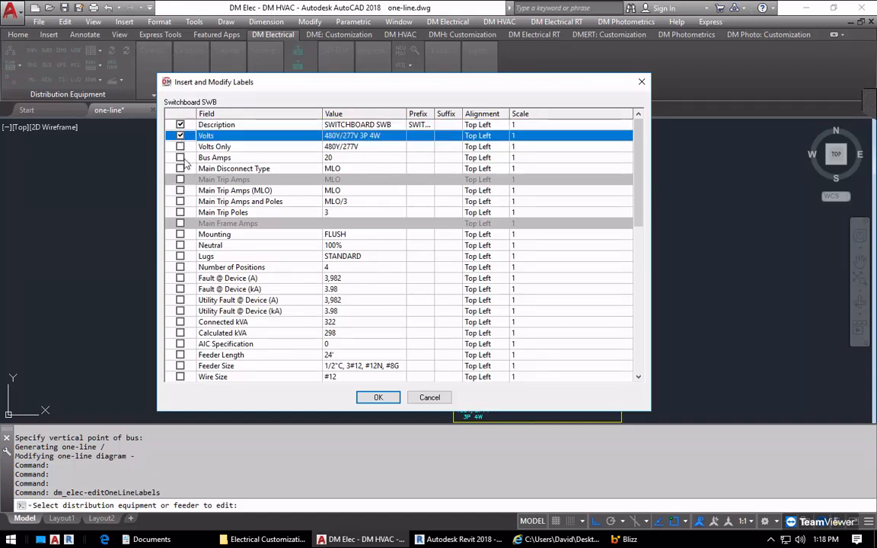
click(180, 157)
click(446, 157)
text(A)
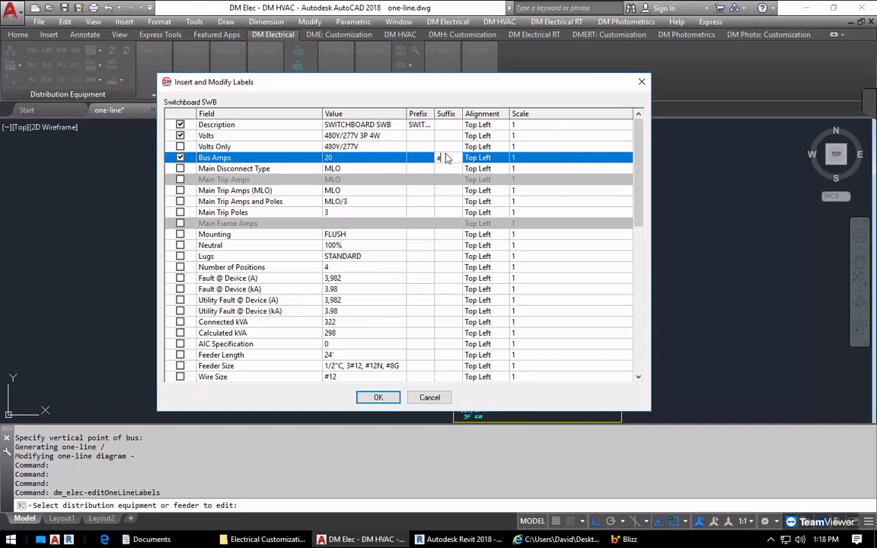
key(BackSpace)
text(A)
key(Return)
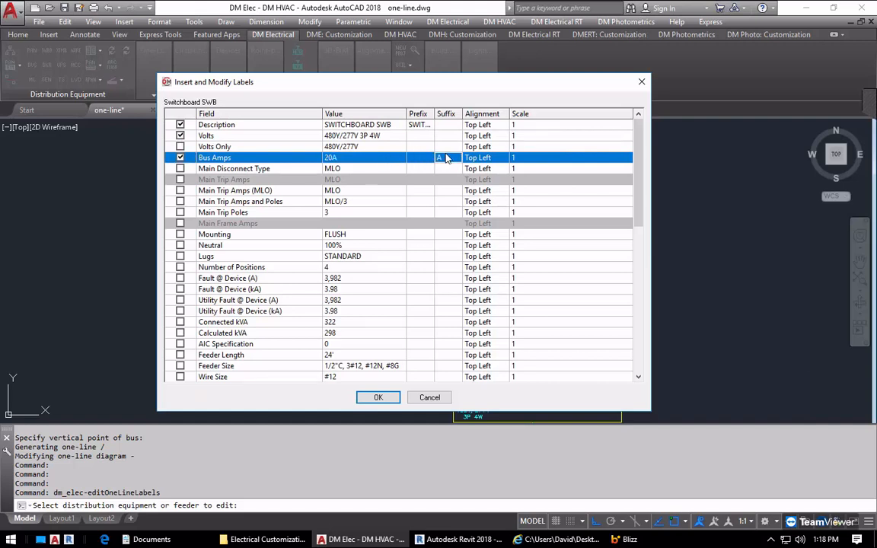
click(381, 397)
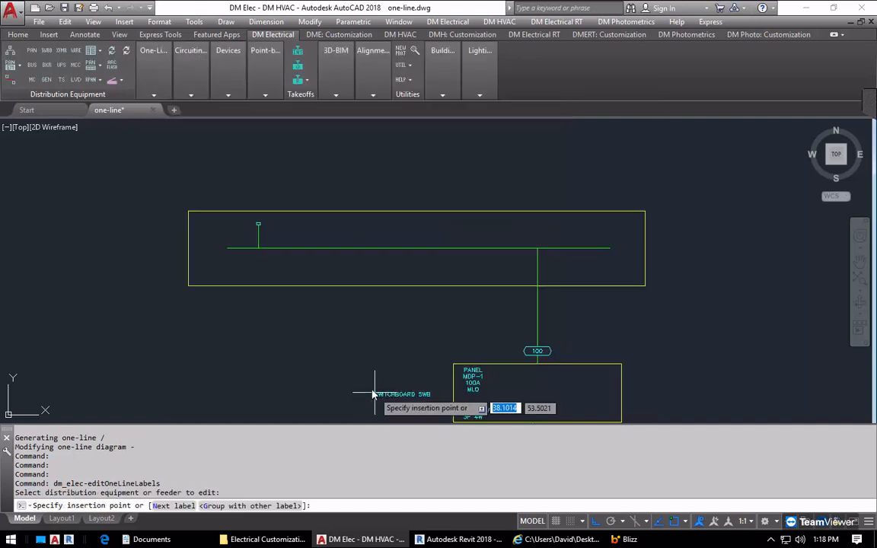
Place the description label inside the switchboard box above the bus with object snap off, stacking the volts and bus amps labels below it
key(F3)
click(314, 221)
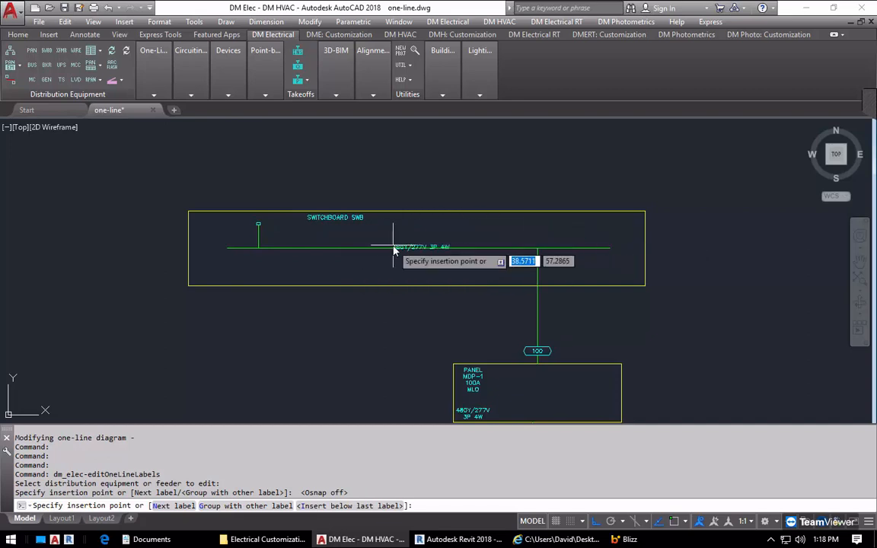
key(Return)
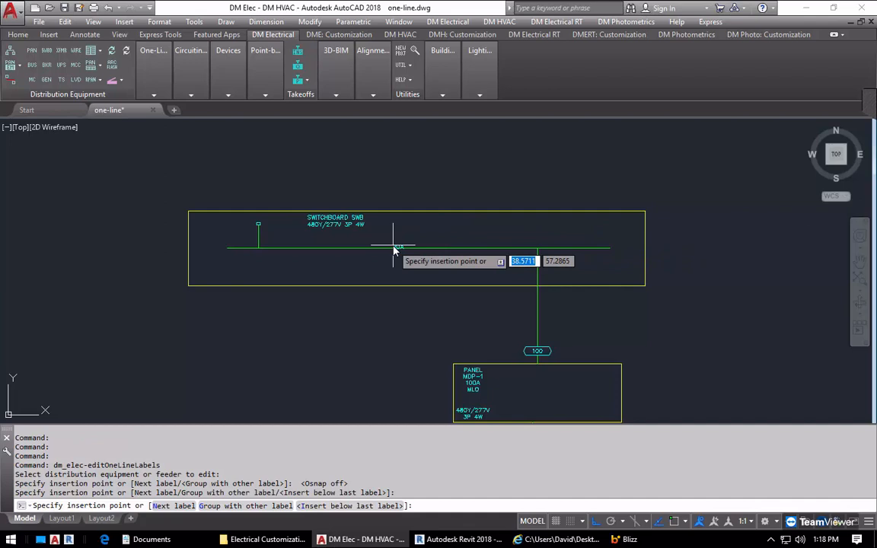
key(Return)
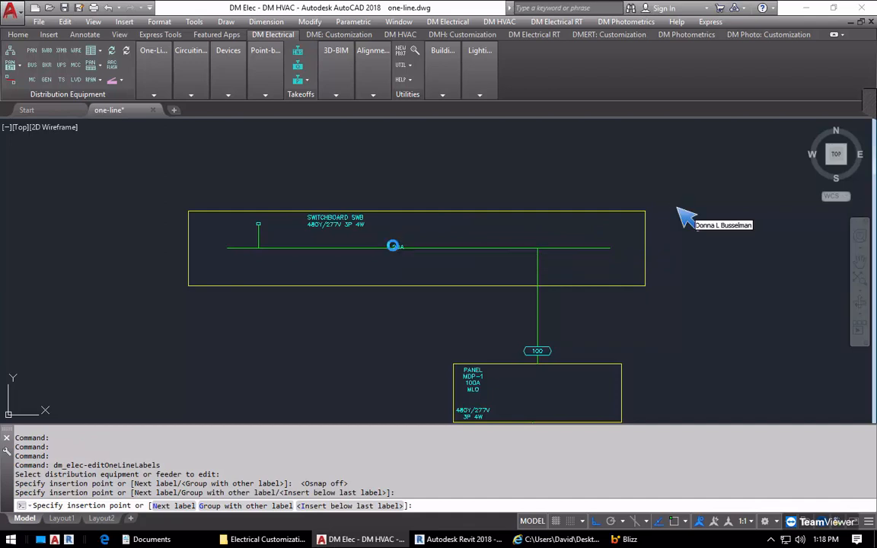
Finish placing the bus amps label beneath the volts label, and shift the label group slightly right and down with ortho off
click(302, 226)
scroll(302, 226, up, 2)
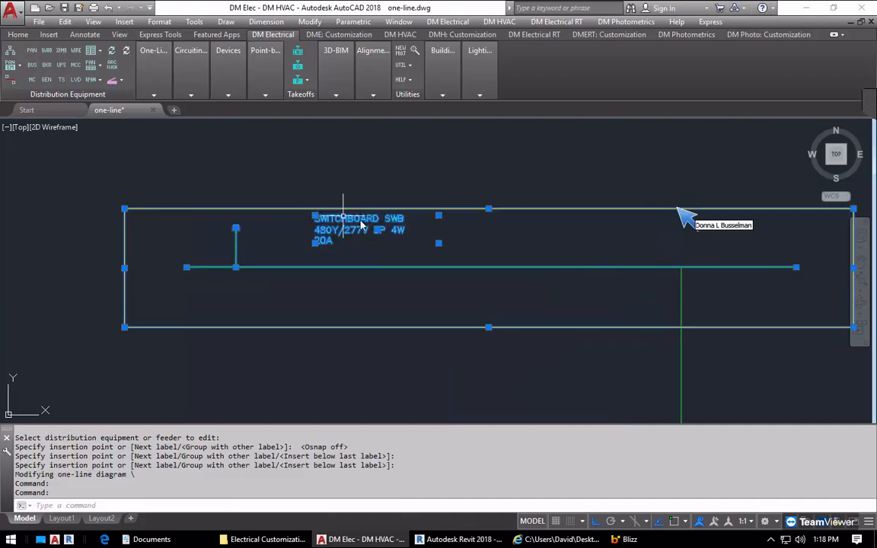
click(315, 216)
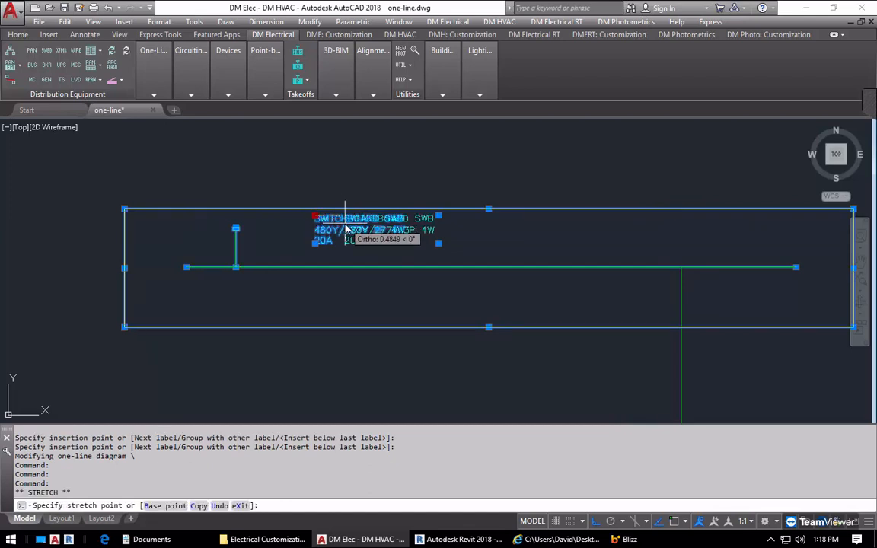
key(F8)
click(332, 220)
key(Escape)
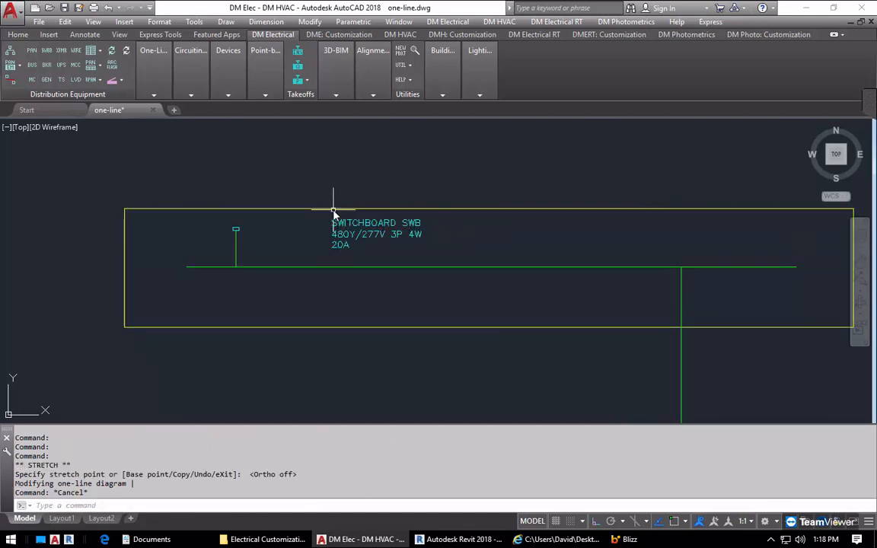
click(451, 23)
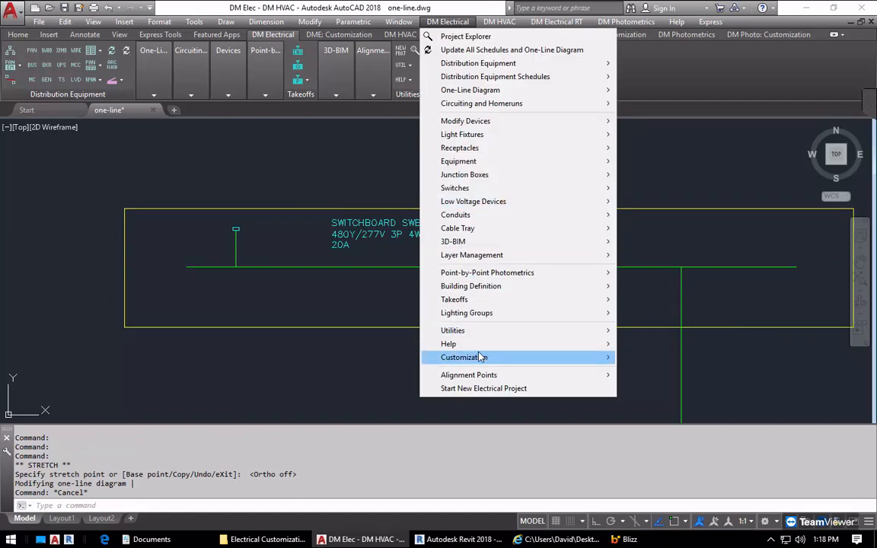
mouse_move(482, 357)
mouse_move(676, 178)
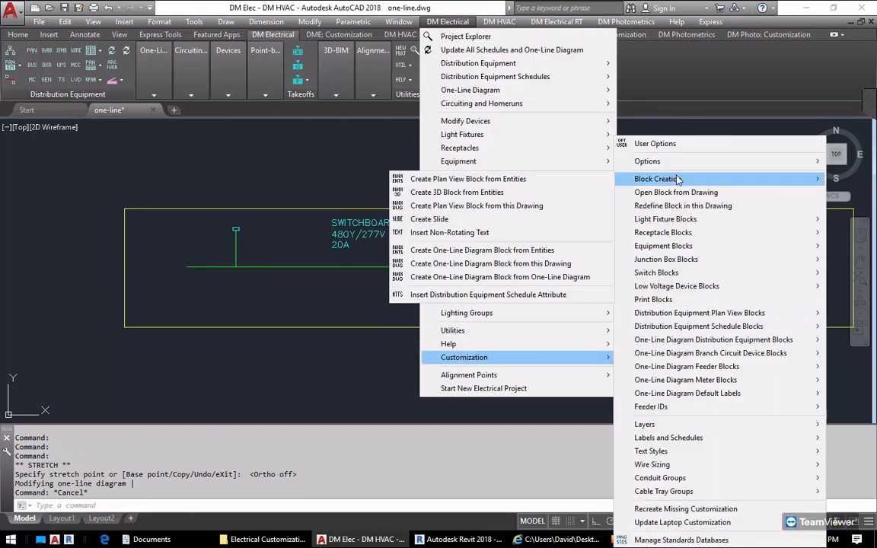
click(522, 277)
Move the bus's left end up and farther left, and shift its connection point right and slightly up inside the switchboard box
click(229, 248)
click(233, 240)
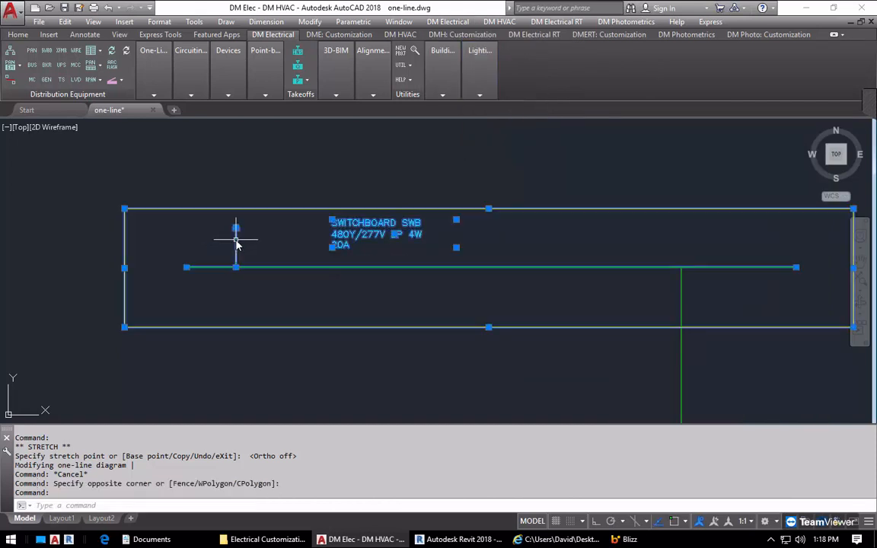
click(187, 267)
click(174, 259)
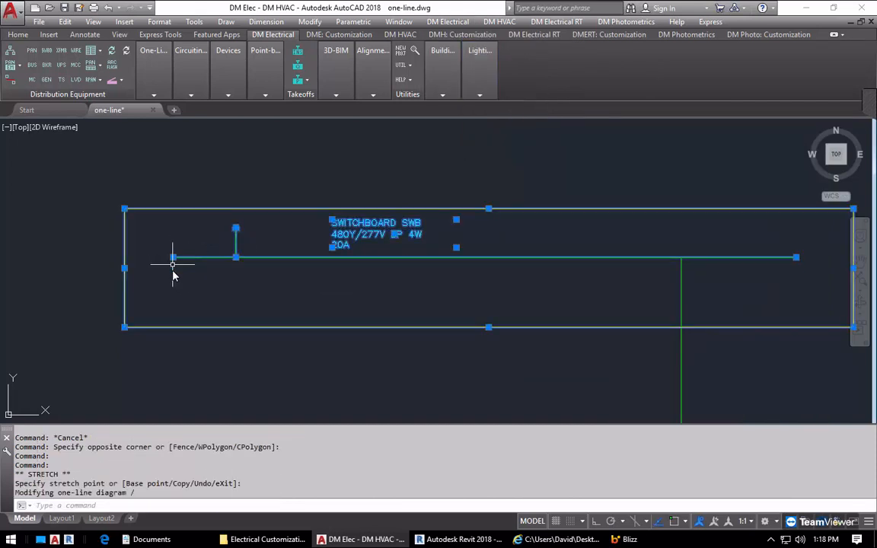
click(236, 229)
click(258, 222)
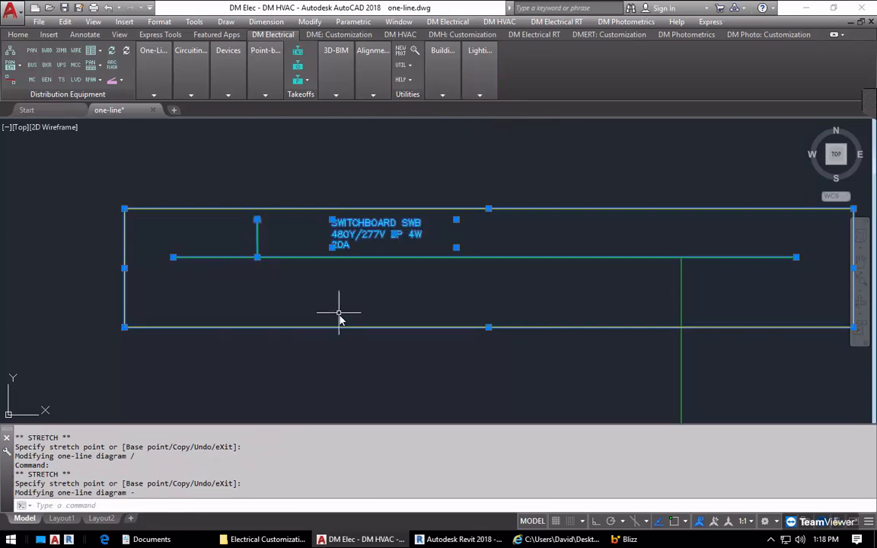
key(Escape)
click(307, 235)
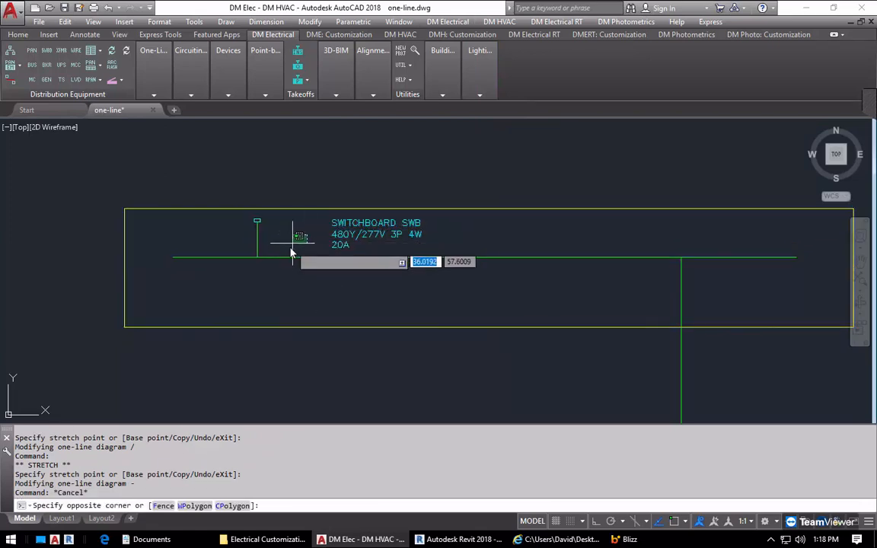
click(292, 235)
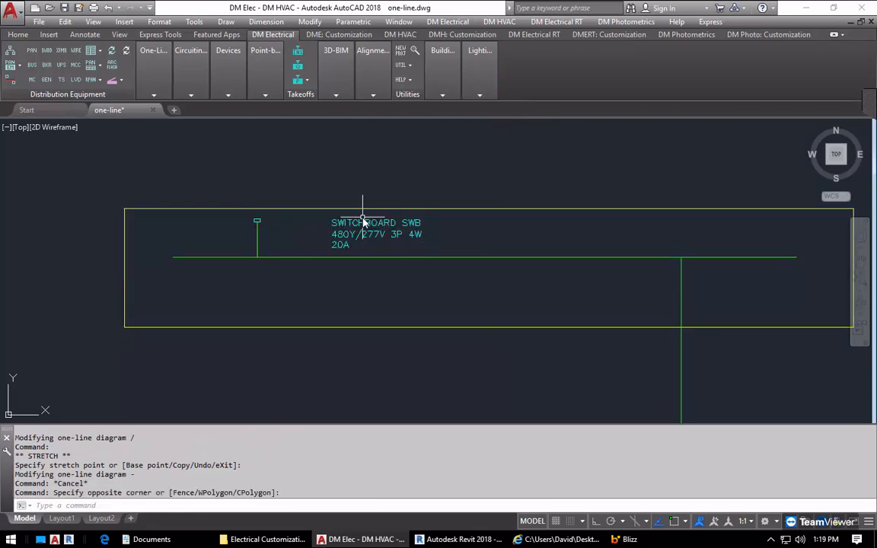
click(459, 24)
mouse_move(538, 358)
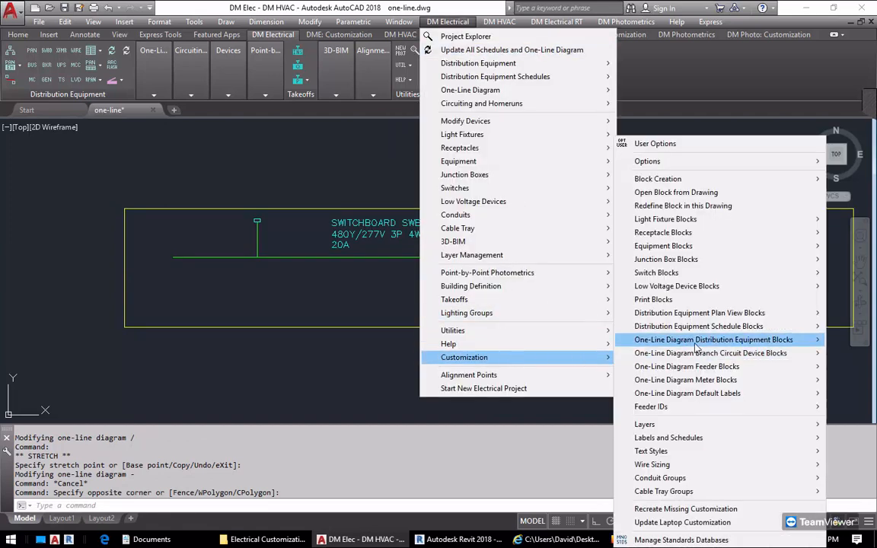
mouse_move(648, 179)
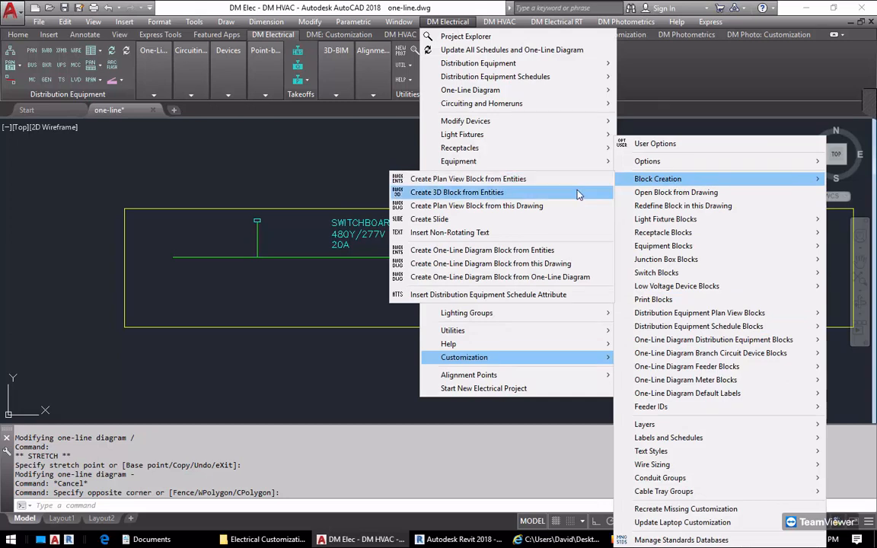
click(511, 278)
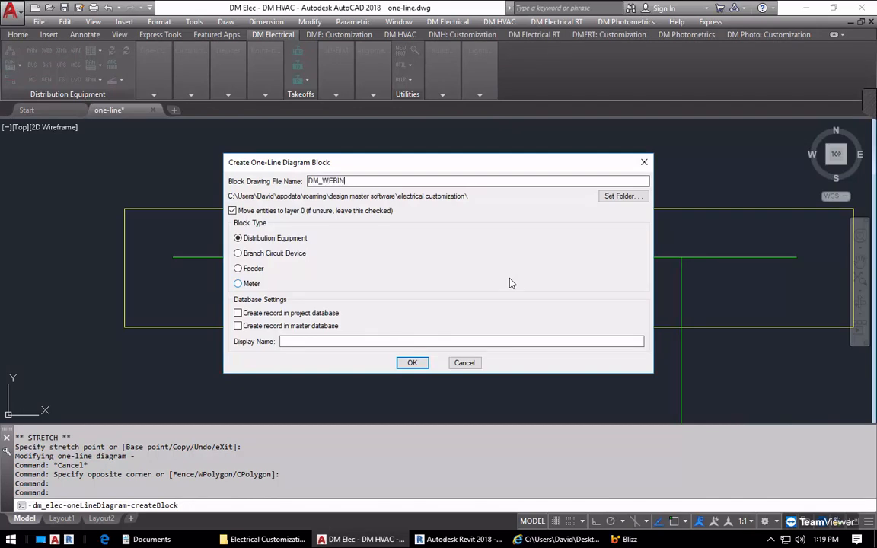
key(ctrl+a)
text(dm)
click(301, 313)
click(278, 326)
click(465, 362)
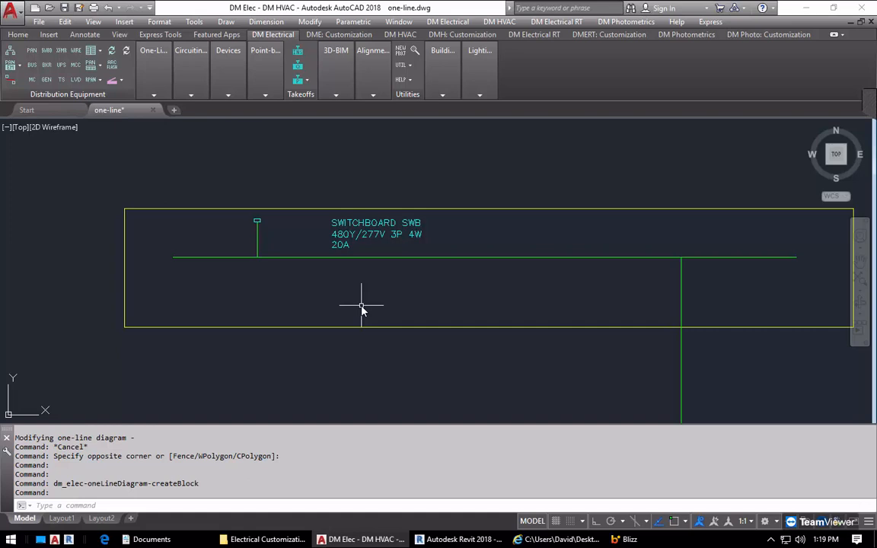
Draw a short vertical ground line with ortho on, crossing the switchboard box's lower edge near its left corner
text(l)
key(Return)
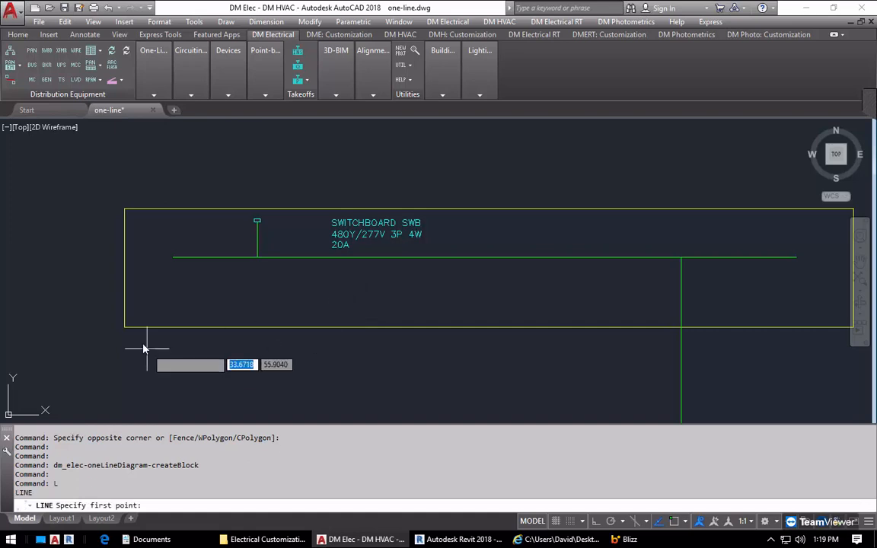
click(156, 306)
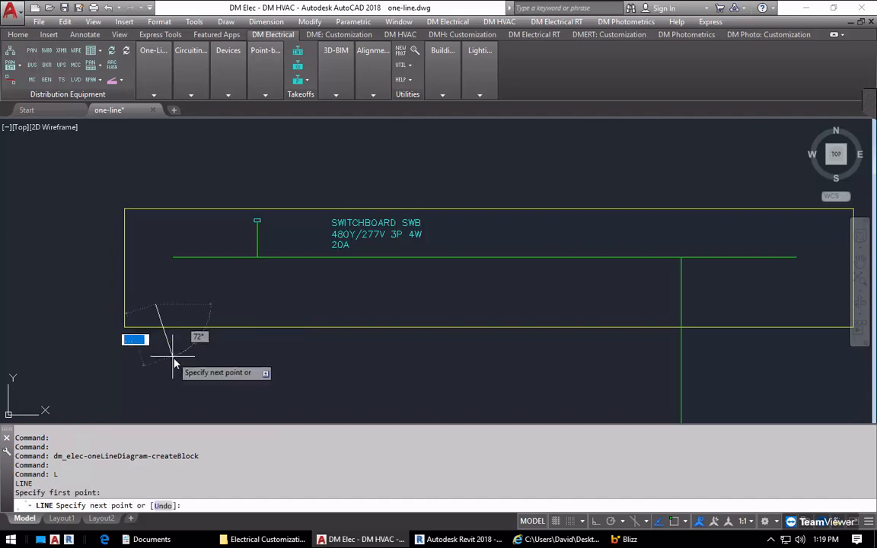
key(F8)
click(165, 355)
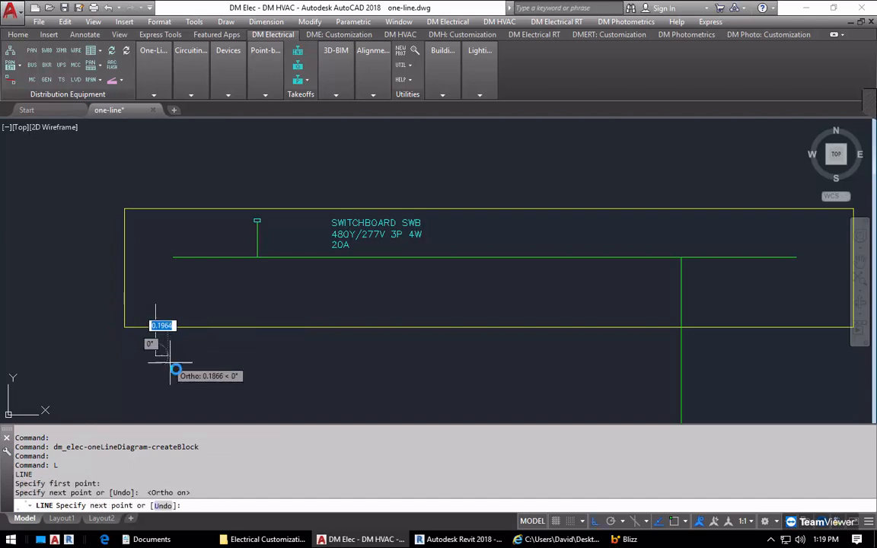
key(Return)
Draw a short horizontal line just below the vertical ground line
text(l)
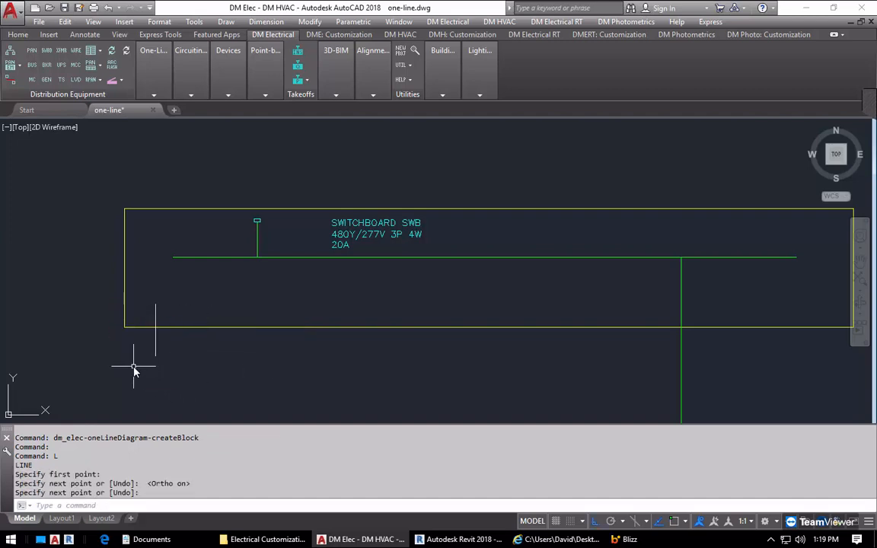
key(Return)
click(133, 365)
click(175, 363)
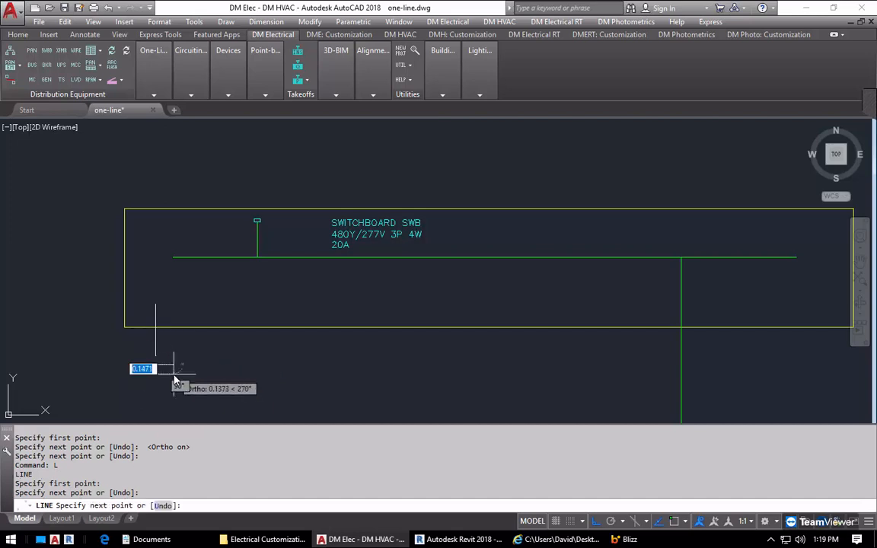
key(Return)
scroll(152, 381, up, 2)
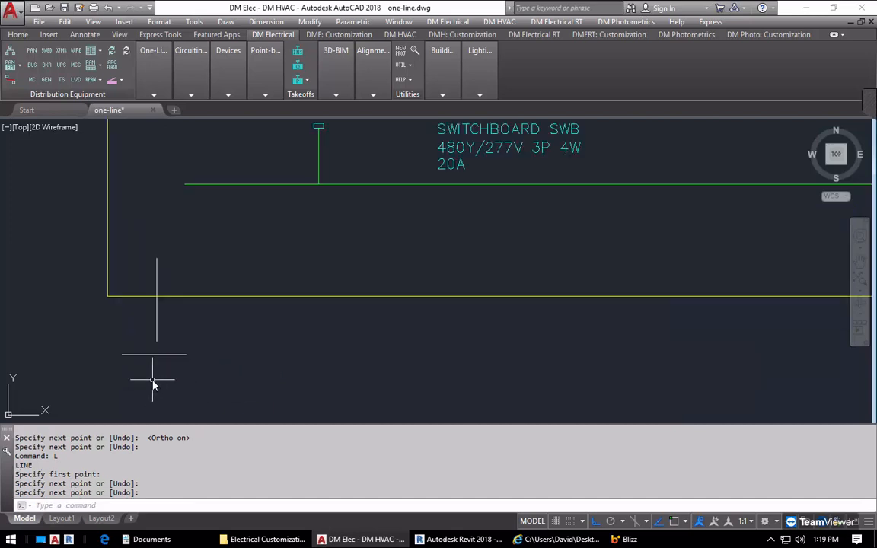
Move the horizontal line up with object snap on so its midpoint meets the lower end of the vertical ground line
text(m)
key(Return)
click(149, 355)
key(Return)
key(F3)
click(155, 355)
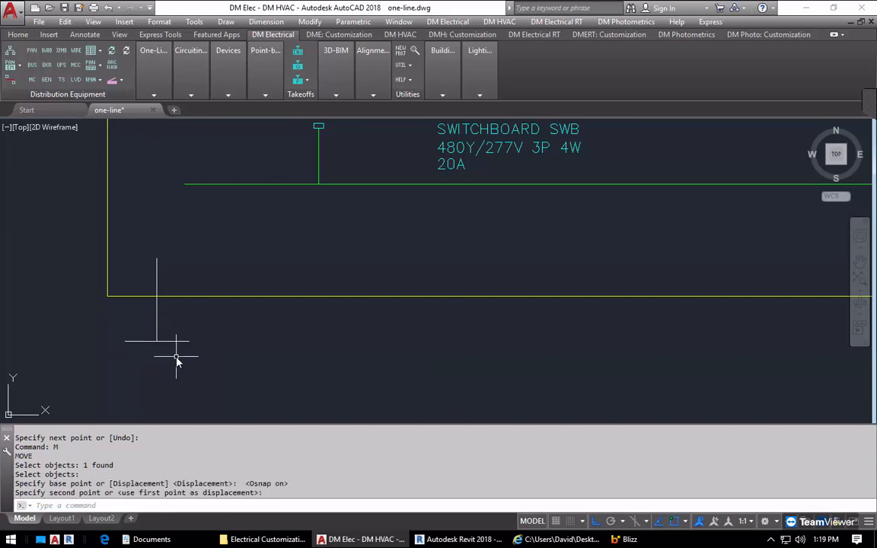
click(172, 371)
Complete the ground symbol with two progressively shorter horizontal lines below the first one
text(L)
key(Return)
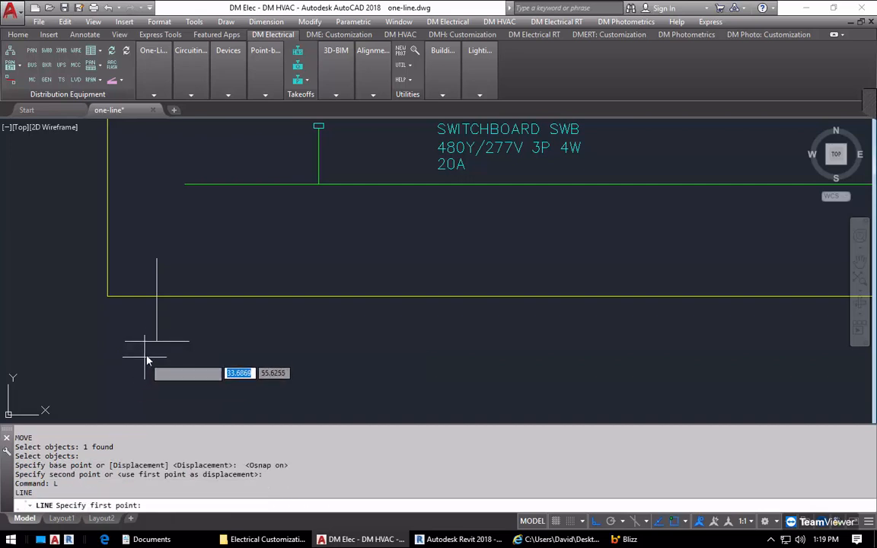
click(141, 354)
click(174, 355)
key(Return)
key(Return)
click(152, 369)
click(164, 369)
key(Return)
scroll(227, 339, down, 2)
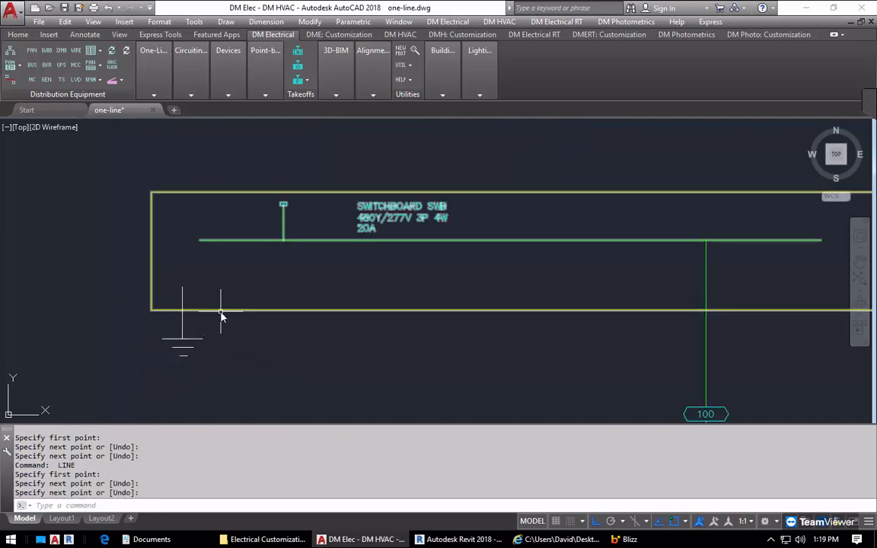
Set up a distribution equipment block from the one-line diagram: file name dm_webinar_switchboard, project and master database records, display name Webinar Switchboard
mouse_move(222, 318)
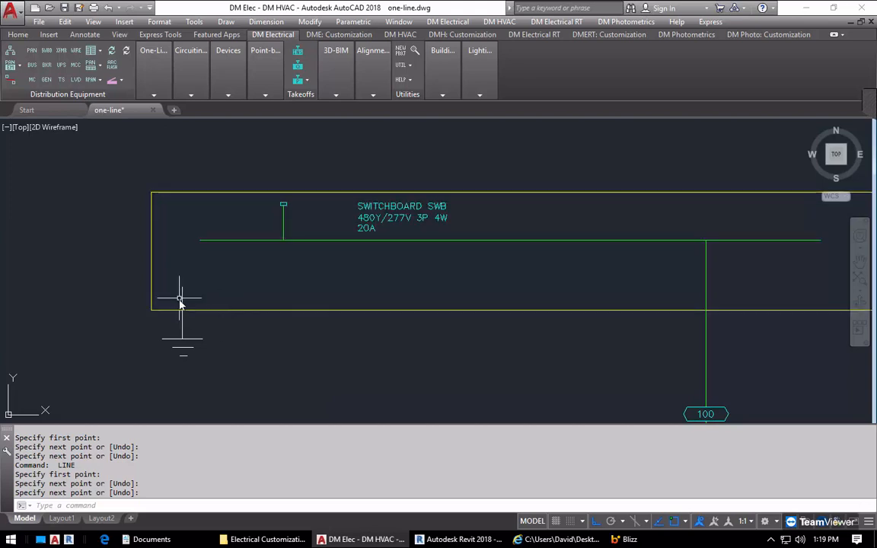
mouse_move(186, 361)
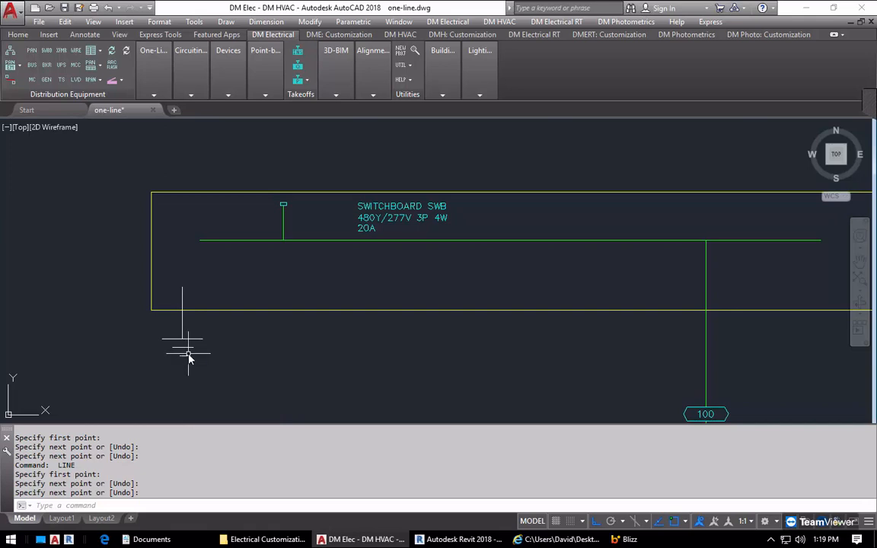
click(373, 69)
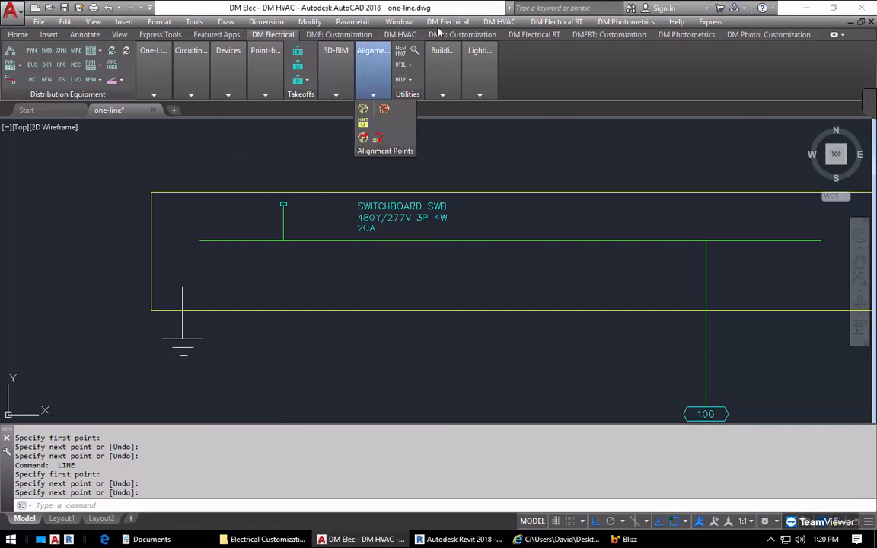
click(447, 21)
mouse_move(505, 359)
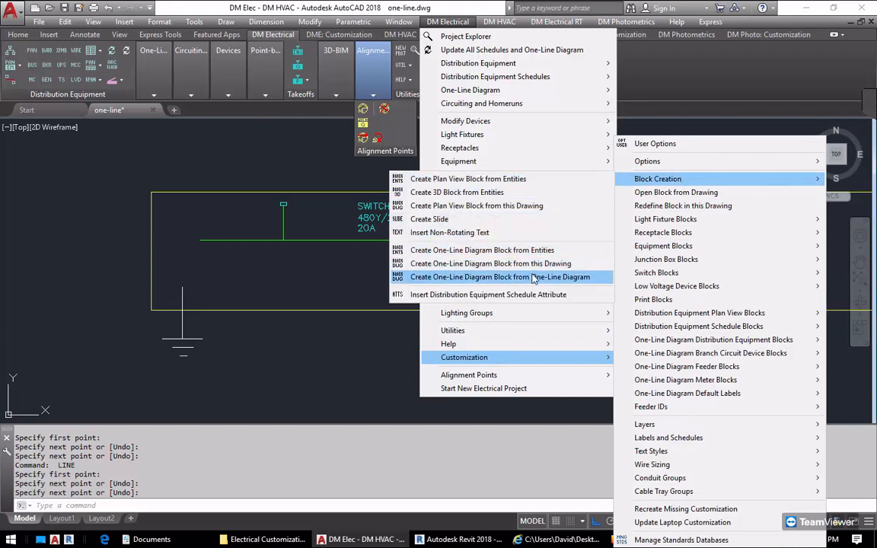
click(487, 252)
text(dm_webinar_switchboard)
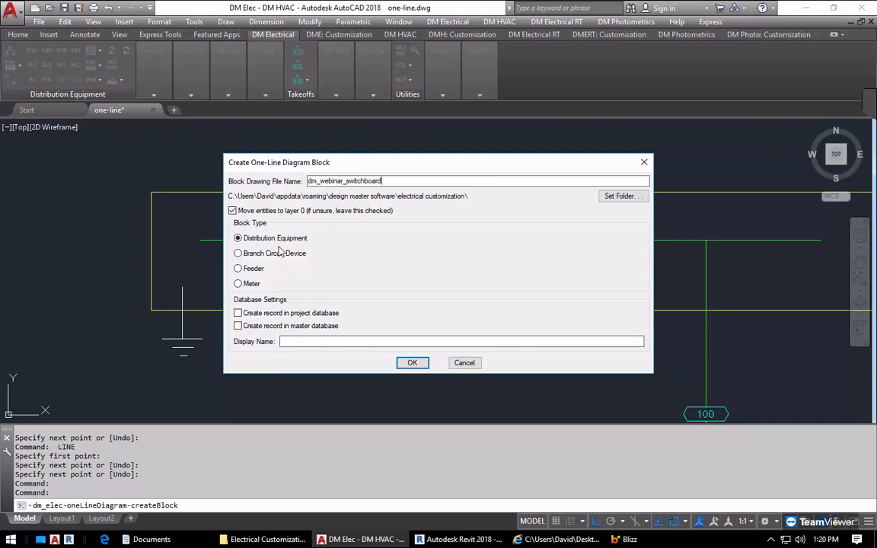
click(286, 313)
click(309, 342)
text(Webinar Switchboard)
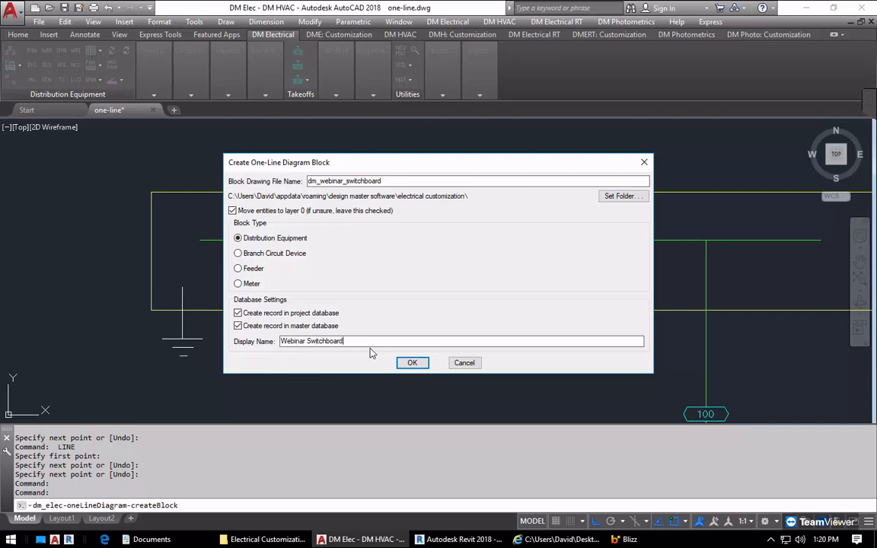
click(415, 364)
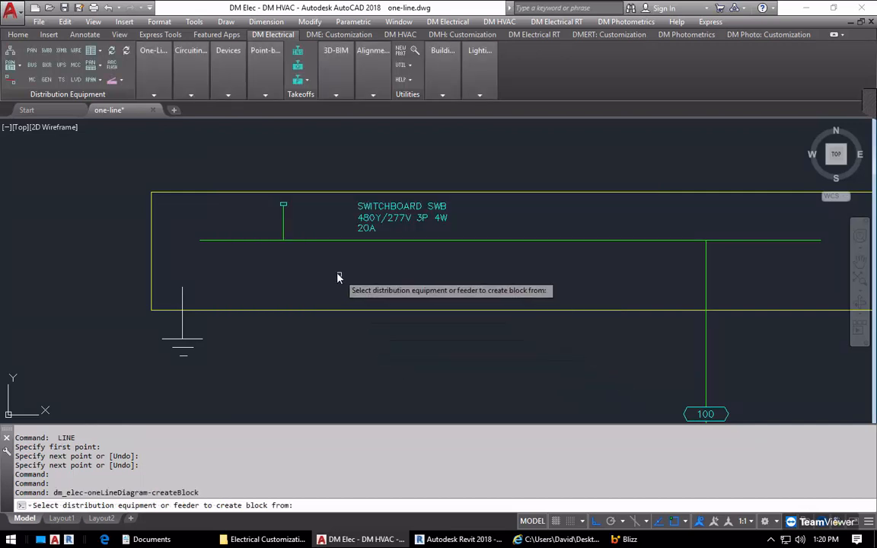
Create the block from switchboard SWB, adding the four ground symbol lines as extra entities
click(283, 225)
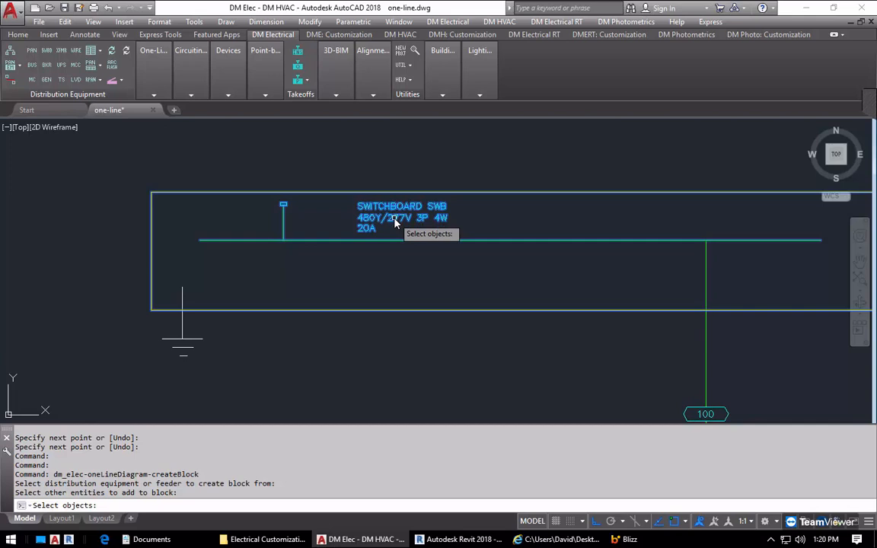
click(117, 261)
click(239, 378)
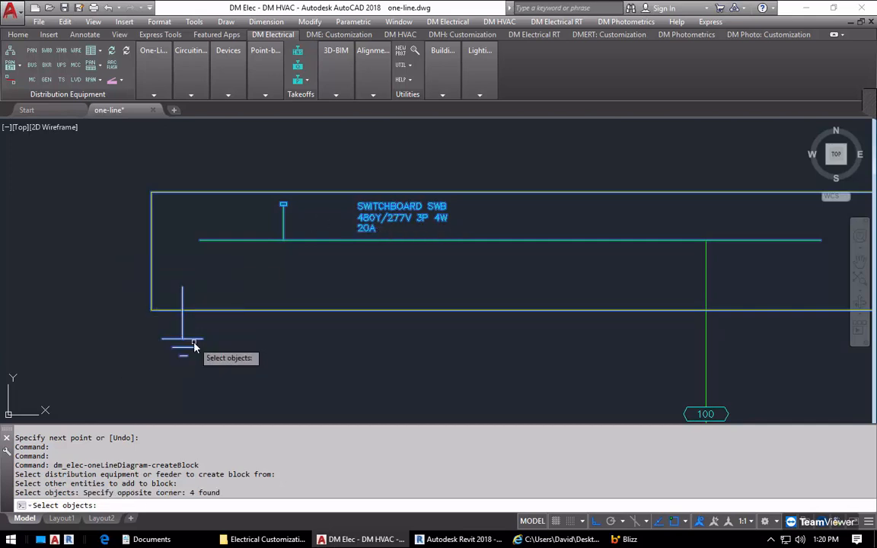
key(Return)
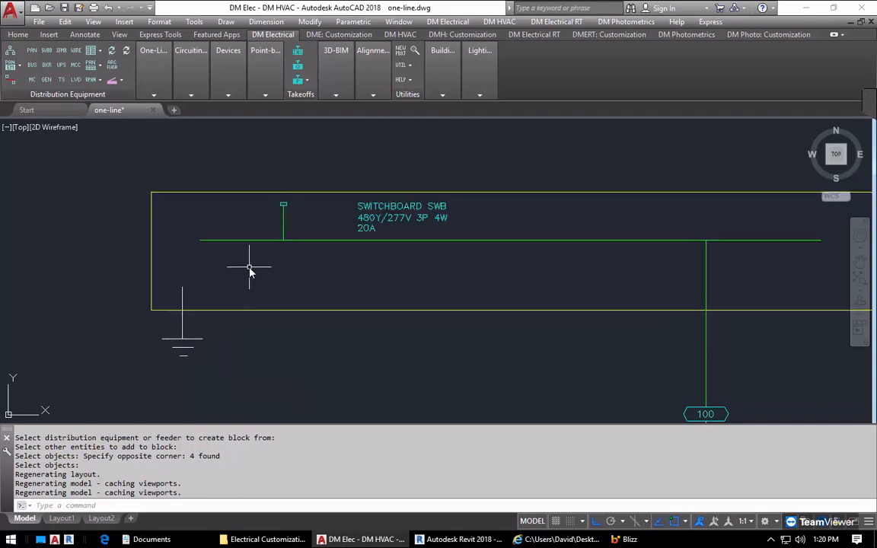
Start inserting one-line distribution equipment and preview the Webinar Switchboard block for switchboard SWB
scroll(250, 266, down, 2)
middle_drag(255, 260, 200, 243)
click(145, 65)
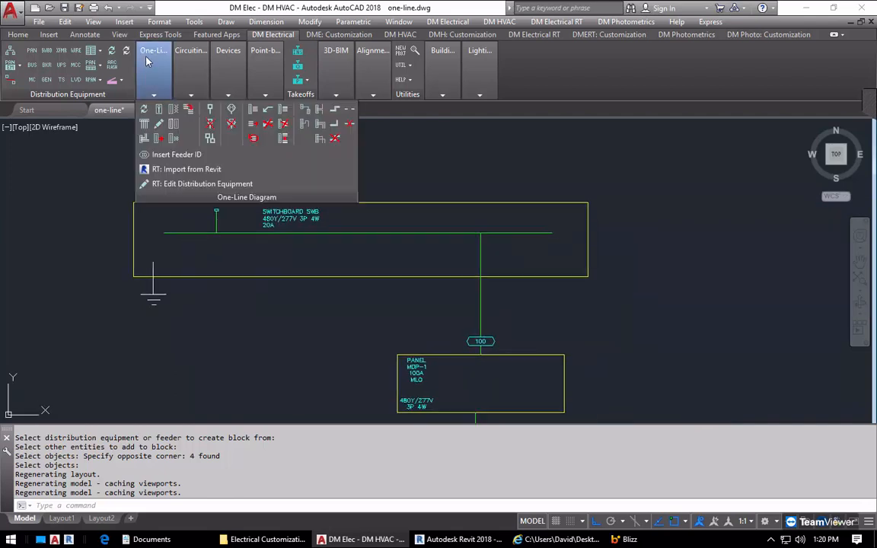
click(162, 112)
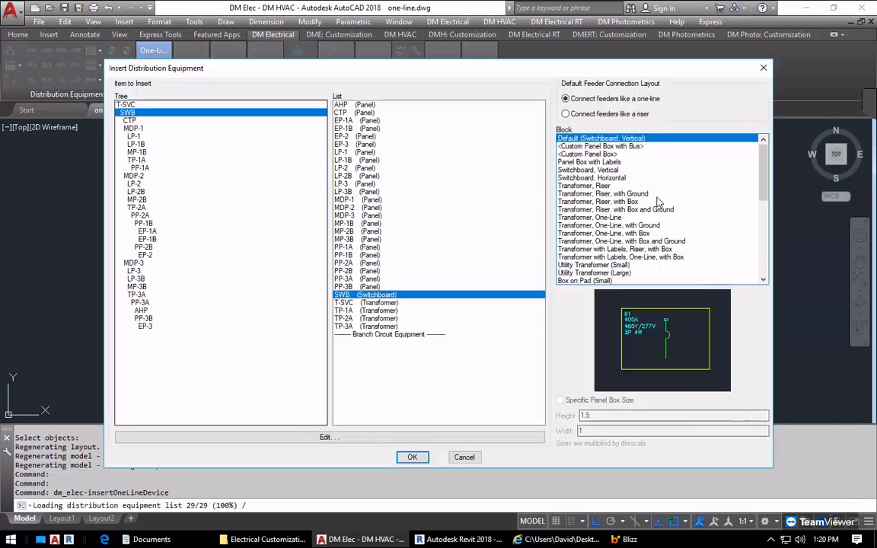
drag(761, 157, 774, 250)
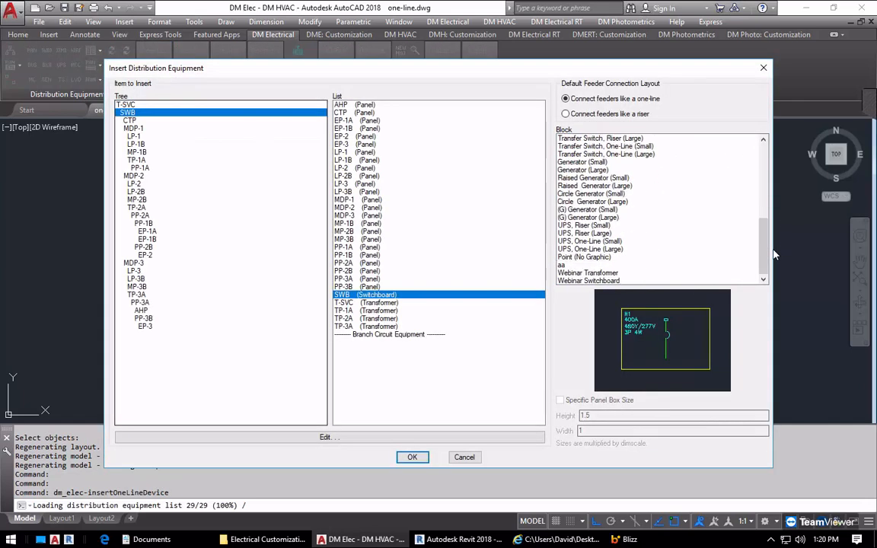
click(630, 281)
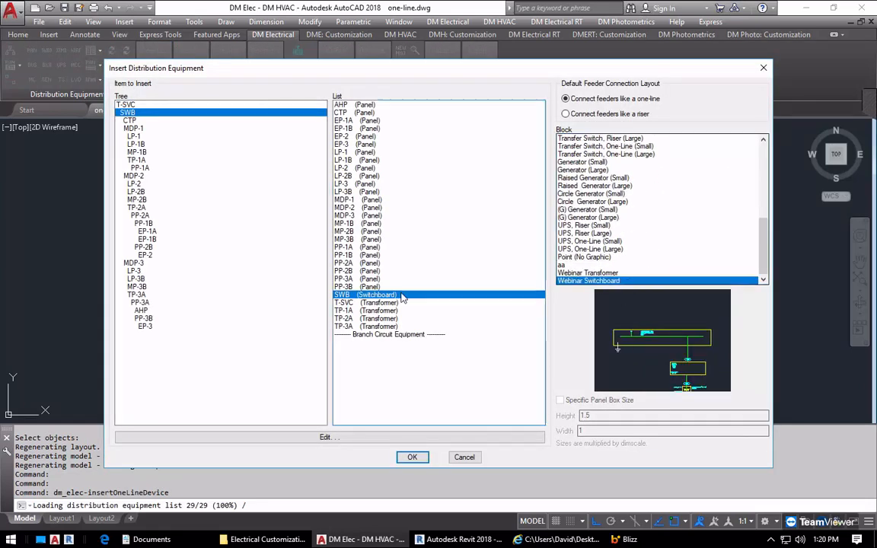
Insert MDP-3 with the Webinar Switchboard block in the empty area to the right of the existing SWB diagram
click(141, 263)
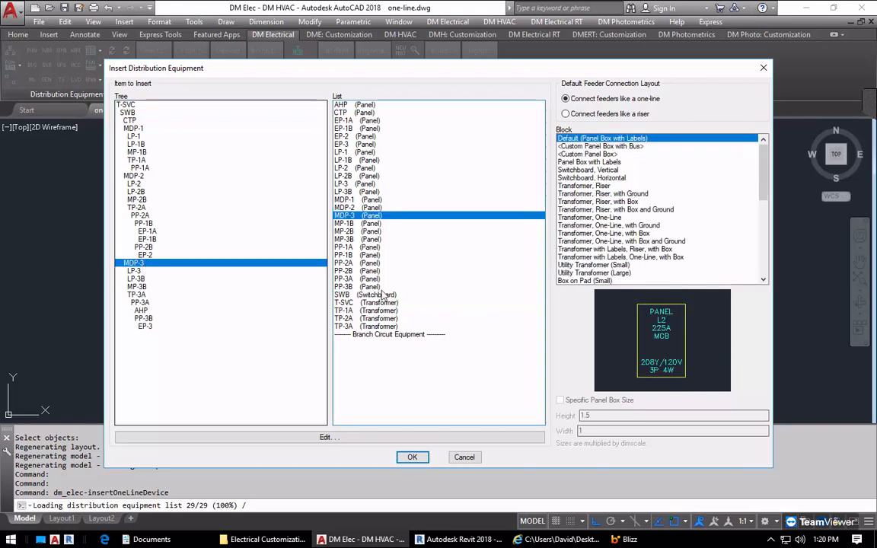
drag(764, 195, 764, 274)
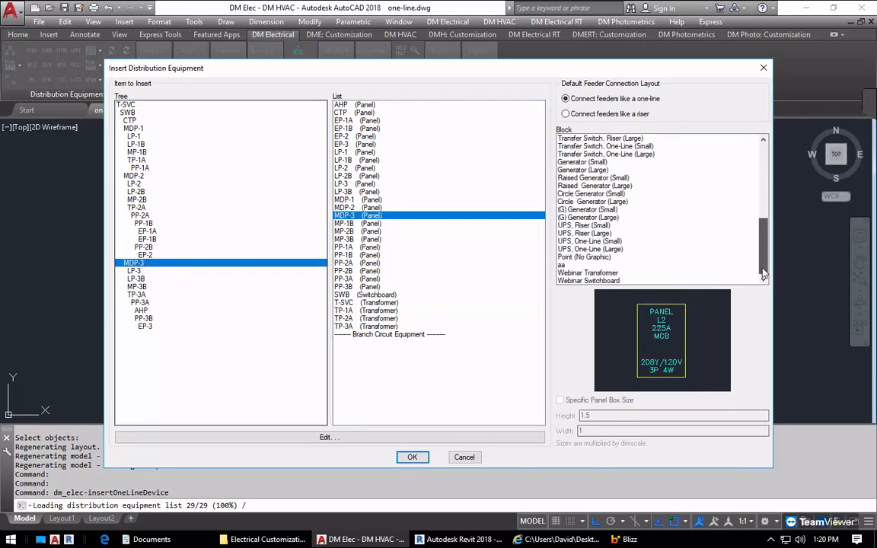
click(589, 281)
click(412, 457)
scroll(424, 316, down, 2)
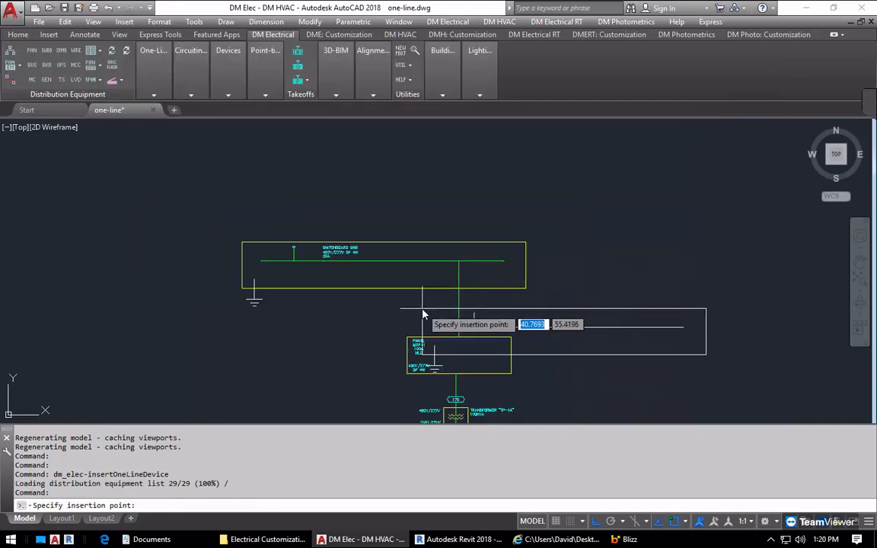
middle_drag(421, 313, 275, 250)
click(417, 182)
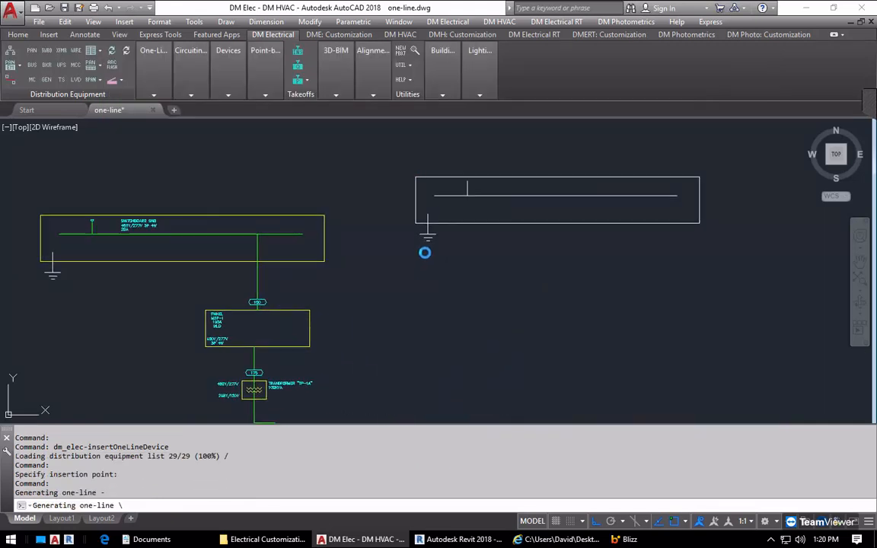
Stretch the right edge of the SWB switchboard box outward, and pull it back in to make the box narrower than originally
click(495, 248)
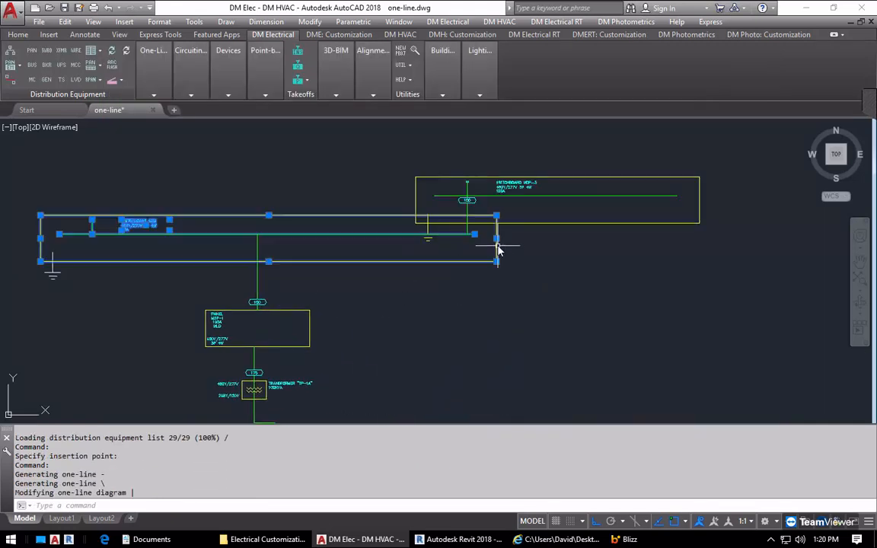
click(497, 238)
click(362, 246)
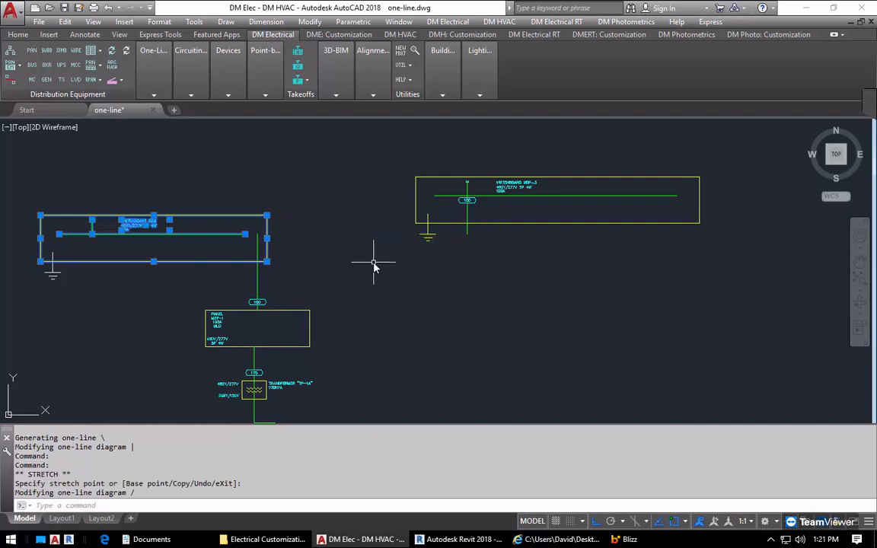
key(Escape)
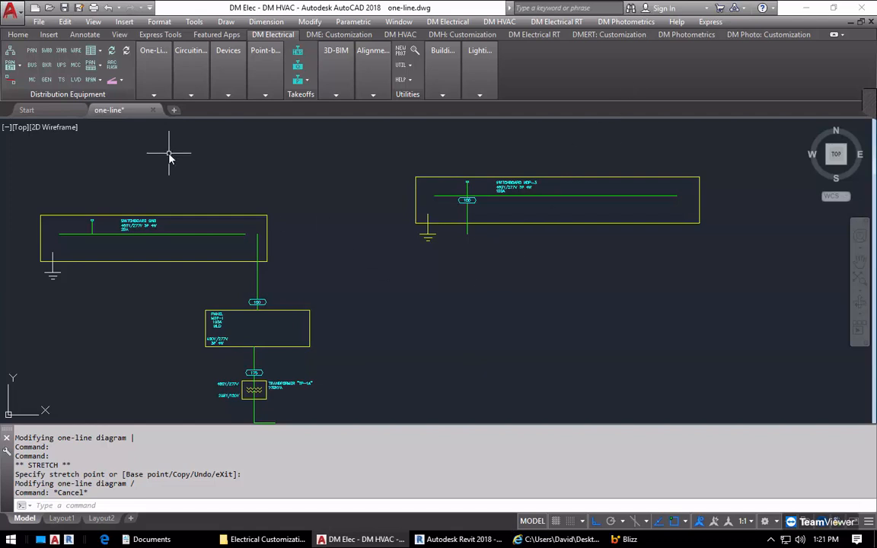
Preview the Webinar Transformer block in the distribution equipment block list without inserting anything
mouse_move(167, 79)
click(144, 108)
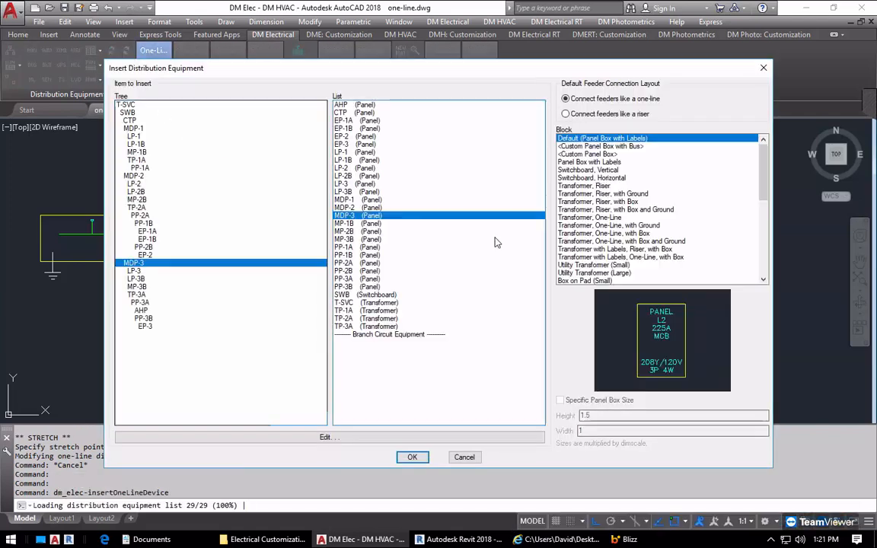
scroll(686, 213, down, 9)
click(670, 272)
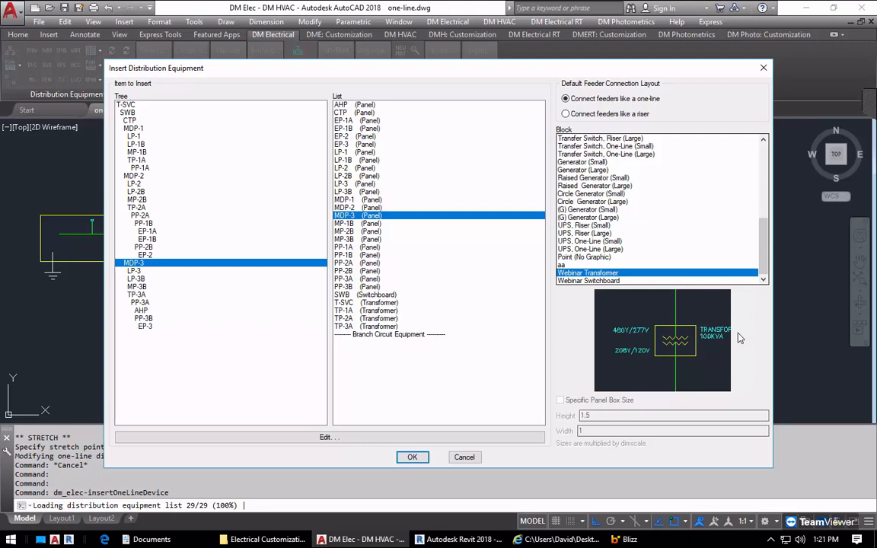
click(466, 458)
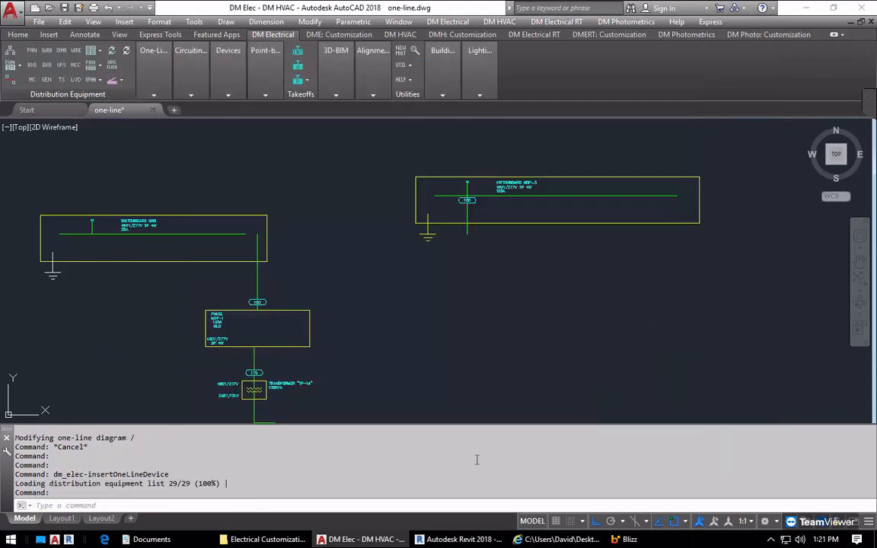
scroll(313, 377, up, 5)
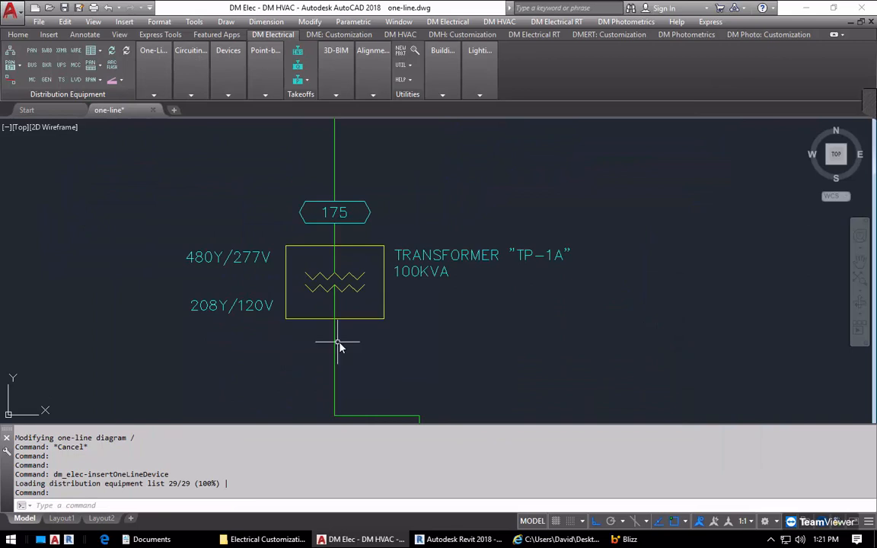
click(448, 21)
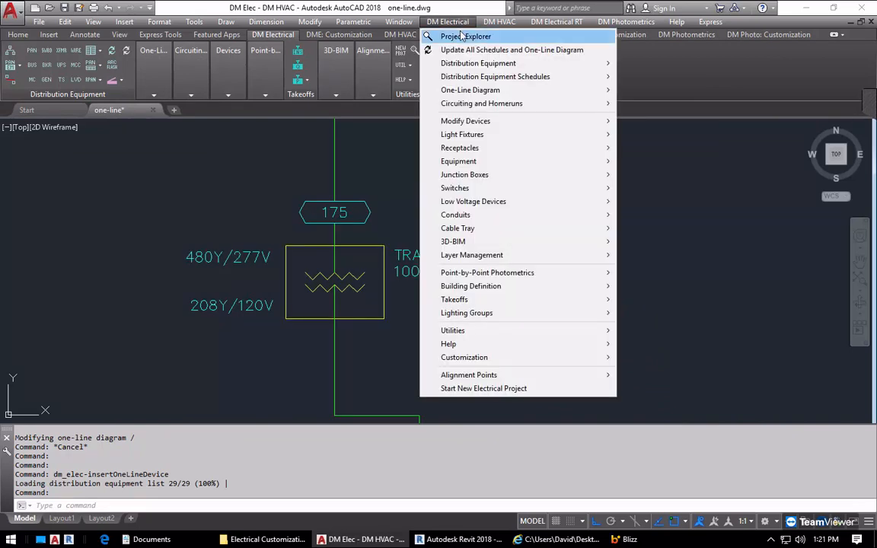
mouse_move(505, 358)
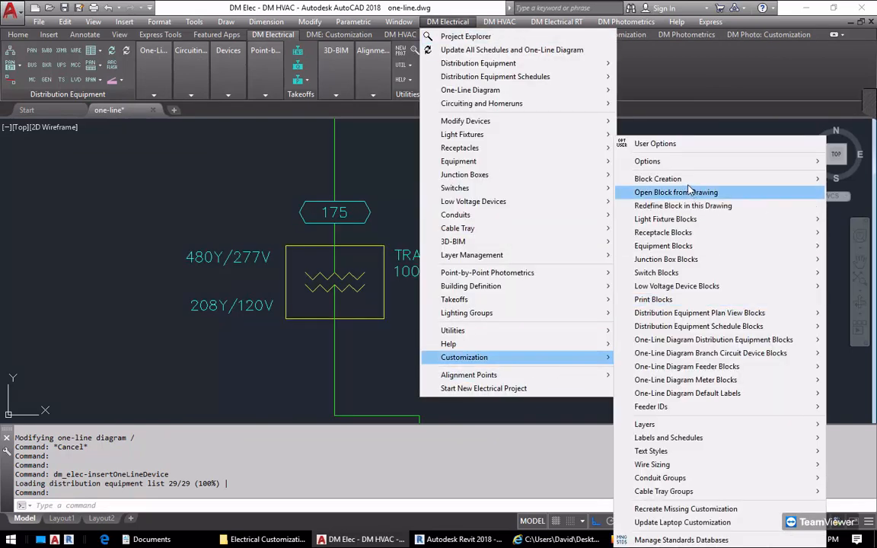
mouse_move(687, 185)
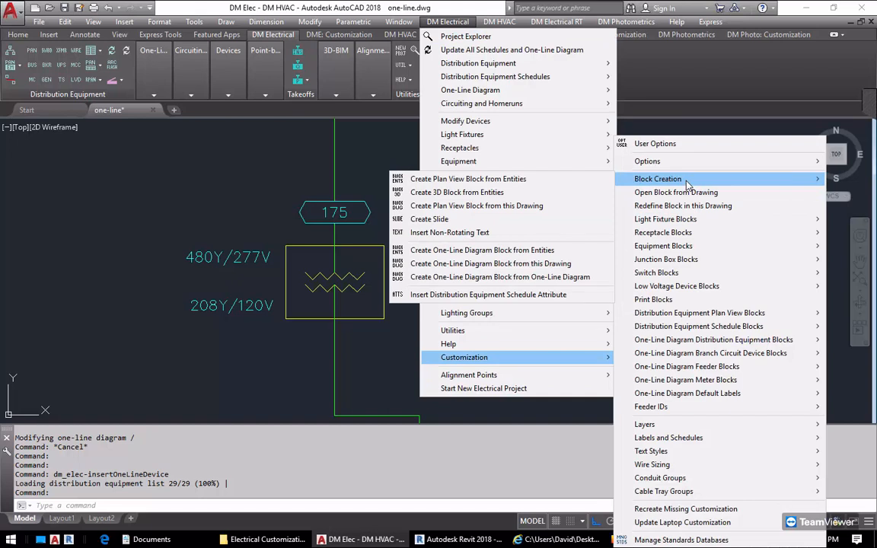
click(533, 128)
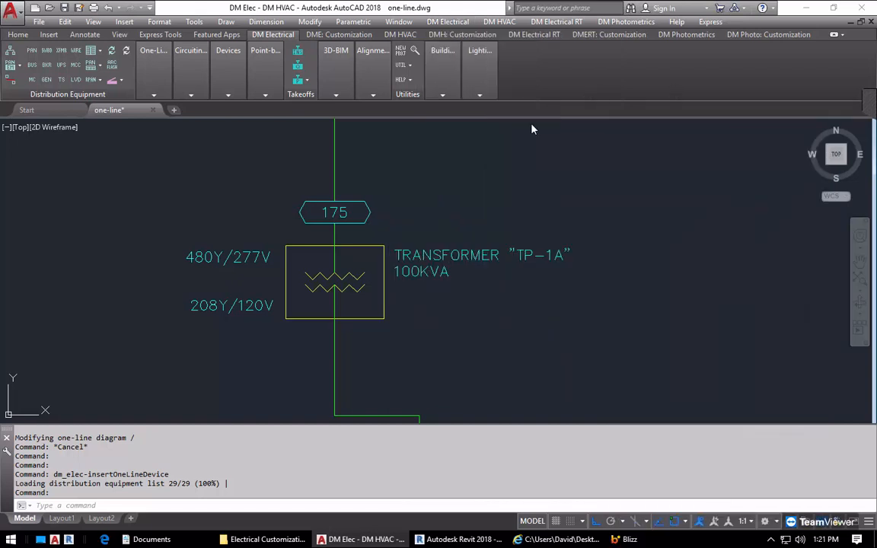
Move the 175 feeder tag up along its feeder line, clear of the TP-1A transformer box
click(360, 206)
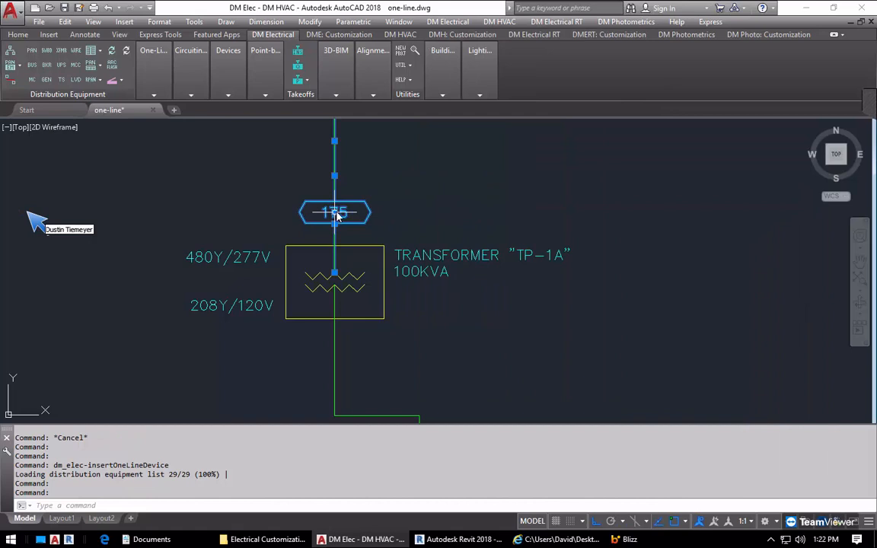
click(360, 206)
key(Escape)
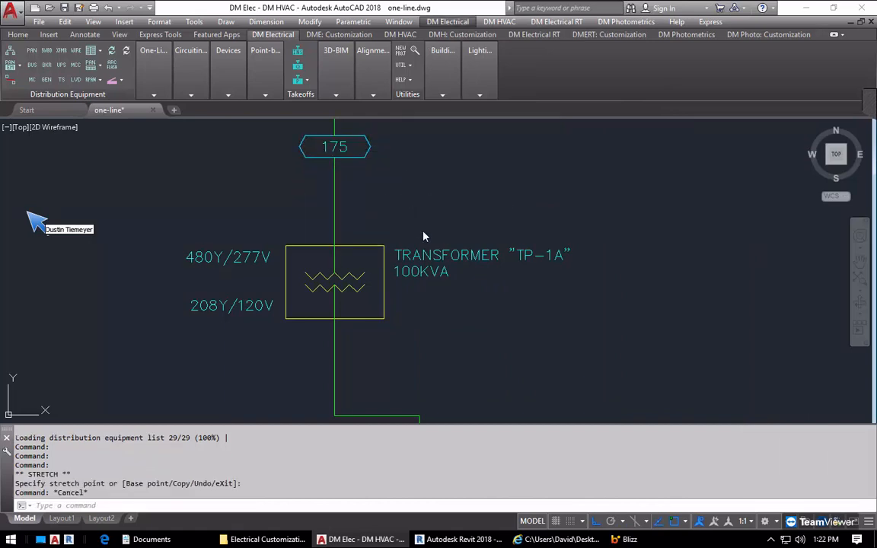
click(435, 219)
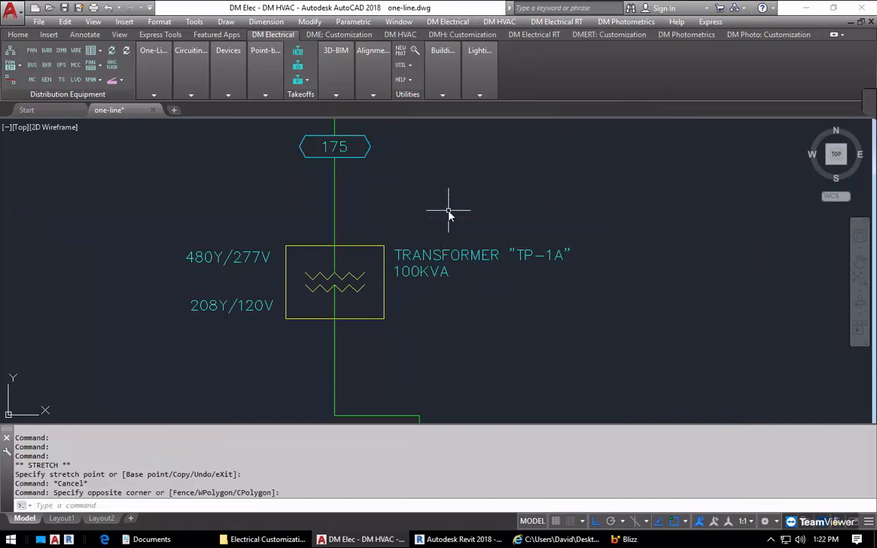
Create a slide that replaces dm_webinar_xfmr.sld, framing the TP-1A transformer box together with its voltage, name and kVA labels
click(453, 22)
mouse_move(537, 359)
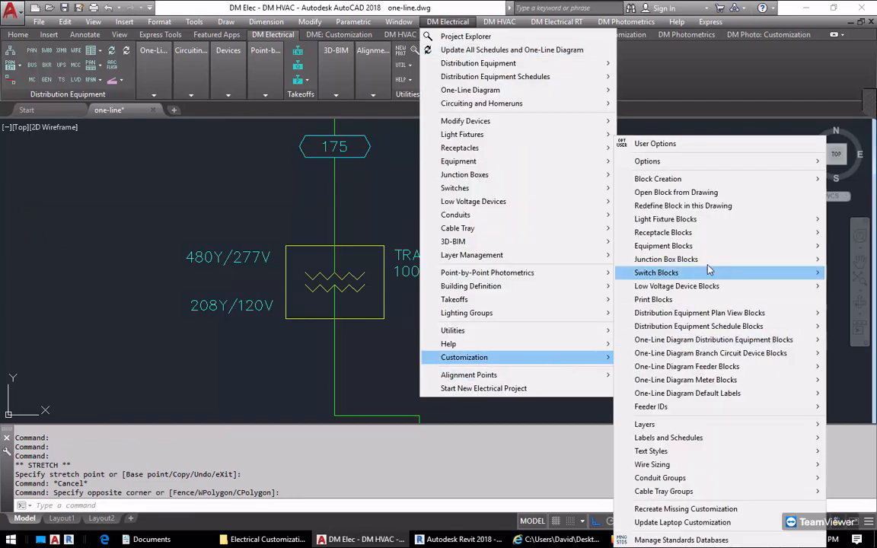
mouse_move(694, 186)
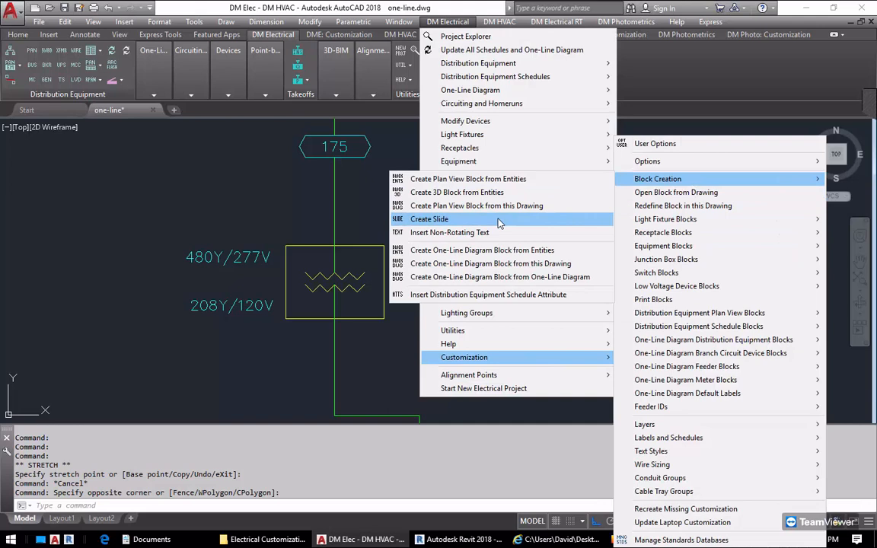
click(500, 218)
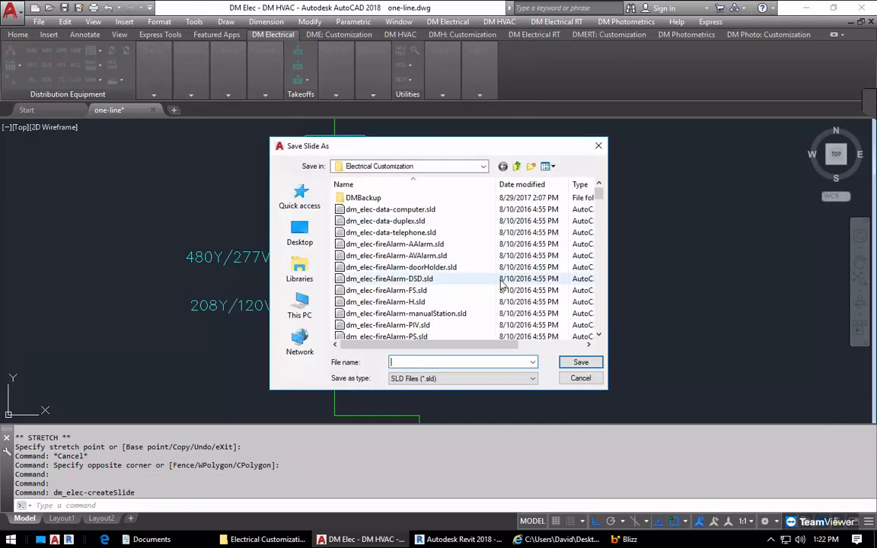
click(523, 185)
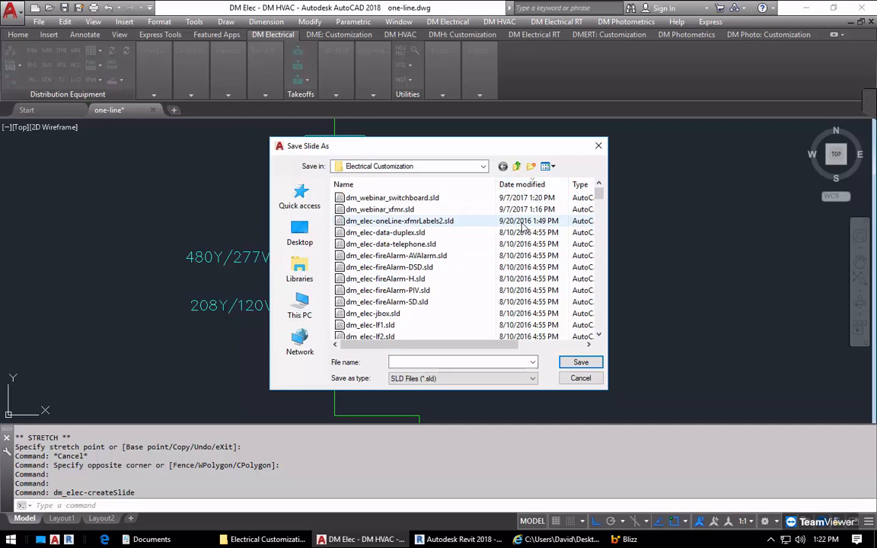
click(377, 210)
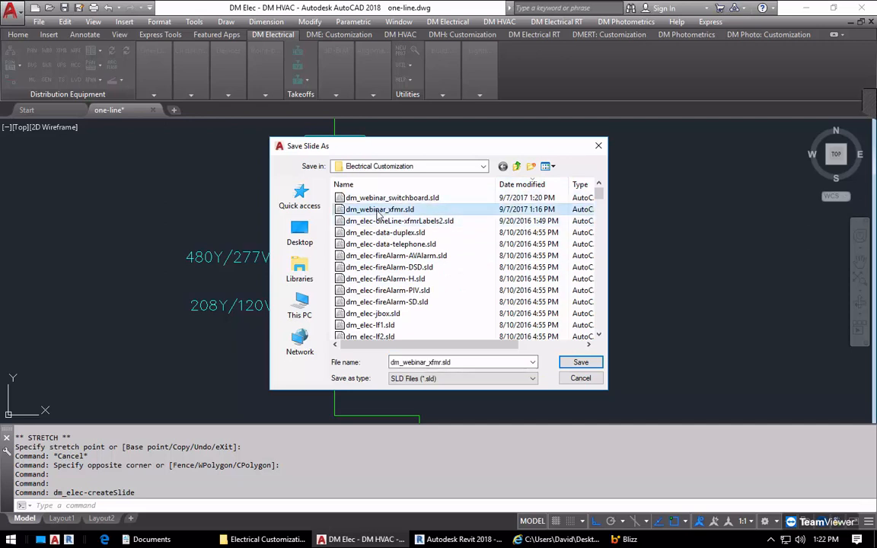
click(580, 363)
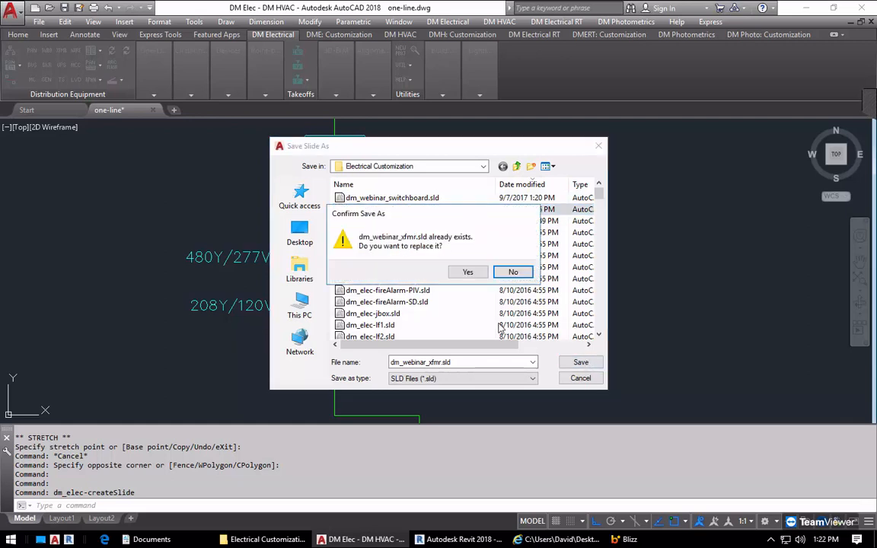
click(468, 272)
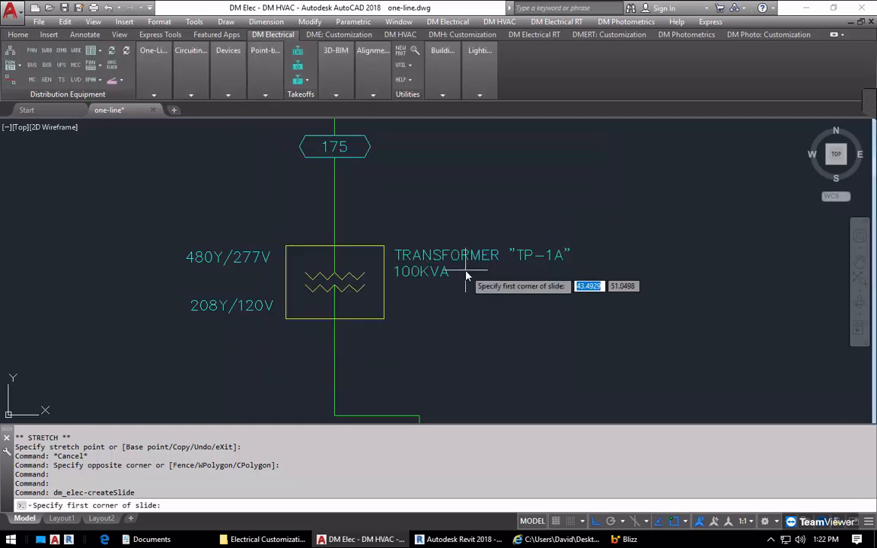
click(153, 337)
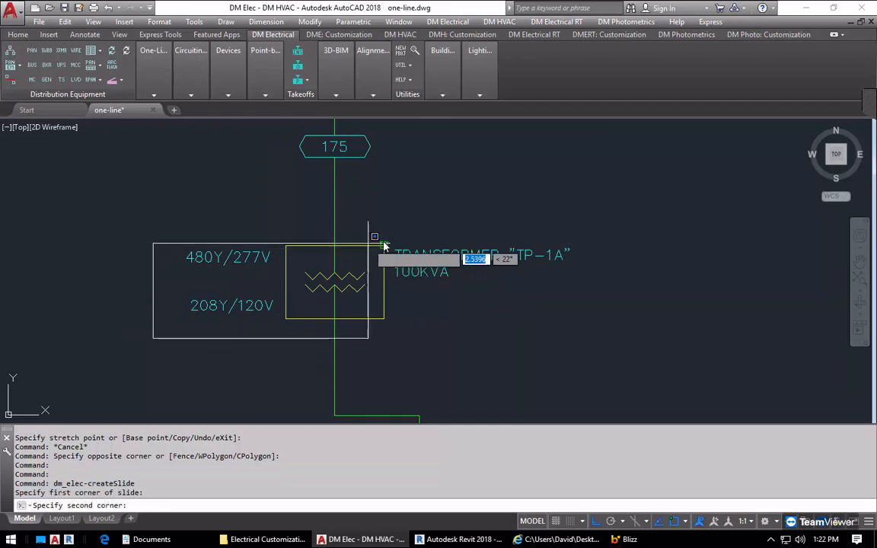
click(581, 226)
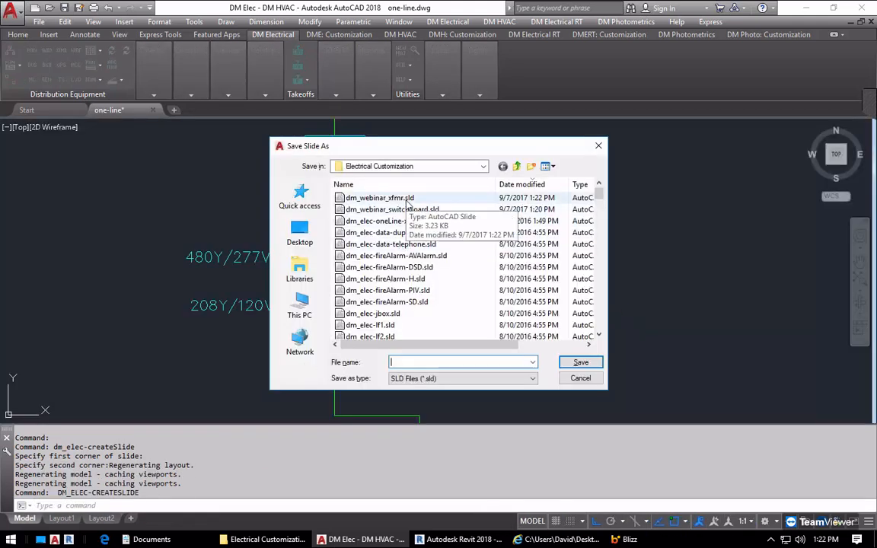
Recapture the dm_webinar_xfmr.sld slide with a slightly taller window around the TP-1A transformer and its labels, replacing the file again
click(381, 198)
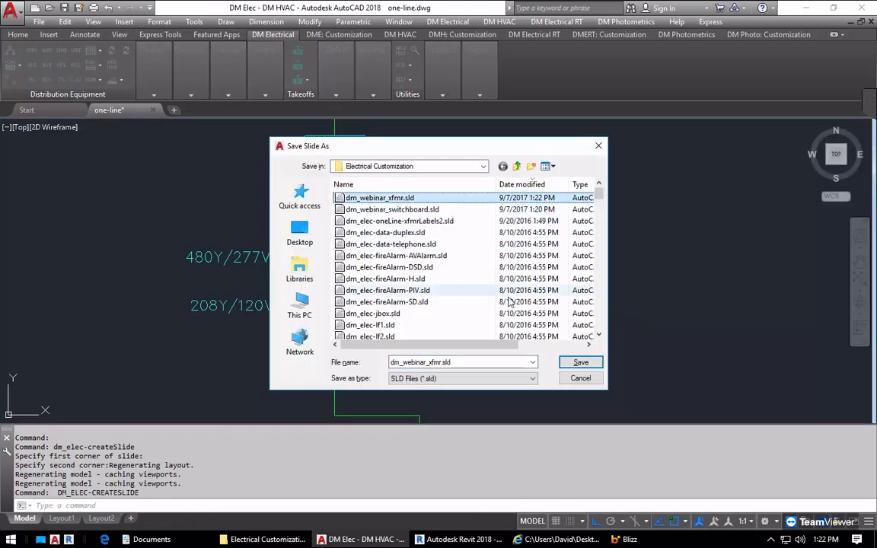
click(581, 362)
click(523, 272)
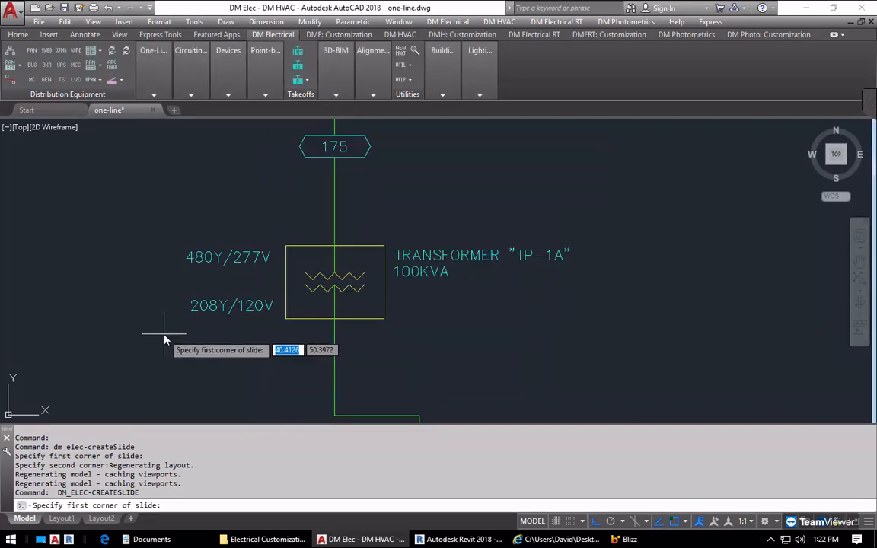
click(157, 341)
click(582, 209)
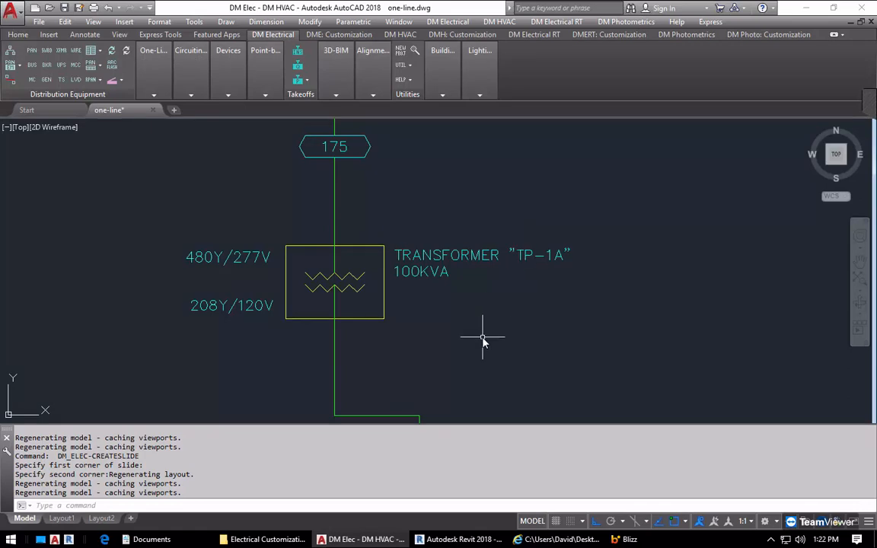
Check the Webinar Transformer block's preview in the distribution equipment block list without inserting any equipment
click(169, 68)
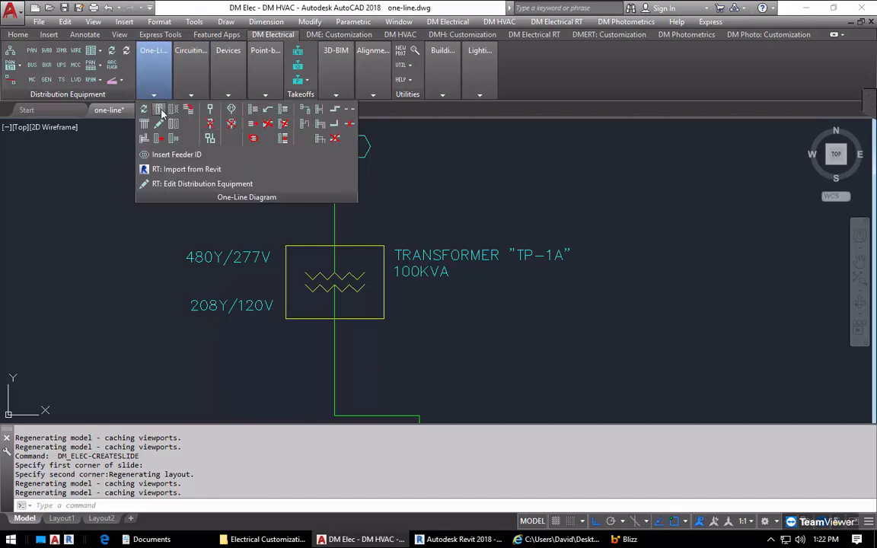
click(144, 109)
scroll(750, 163, down, 10)
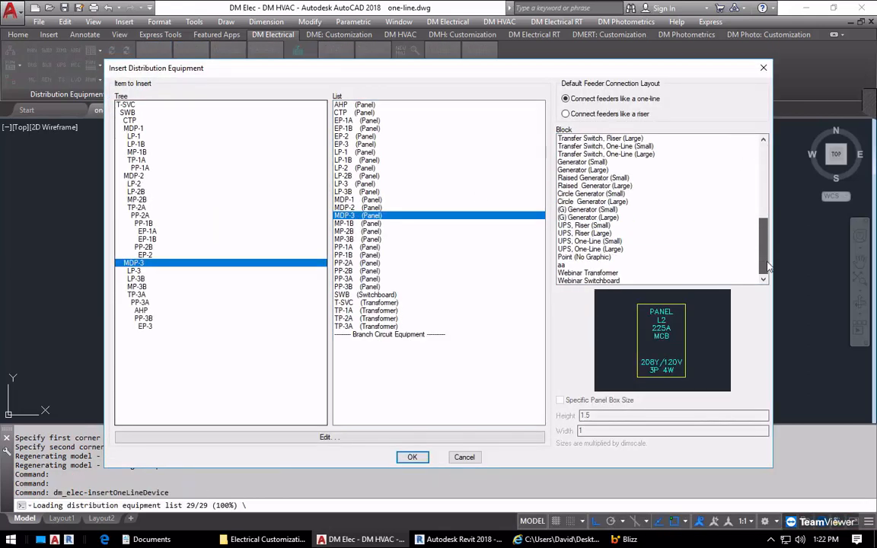
click(609, 272)
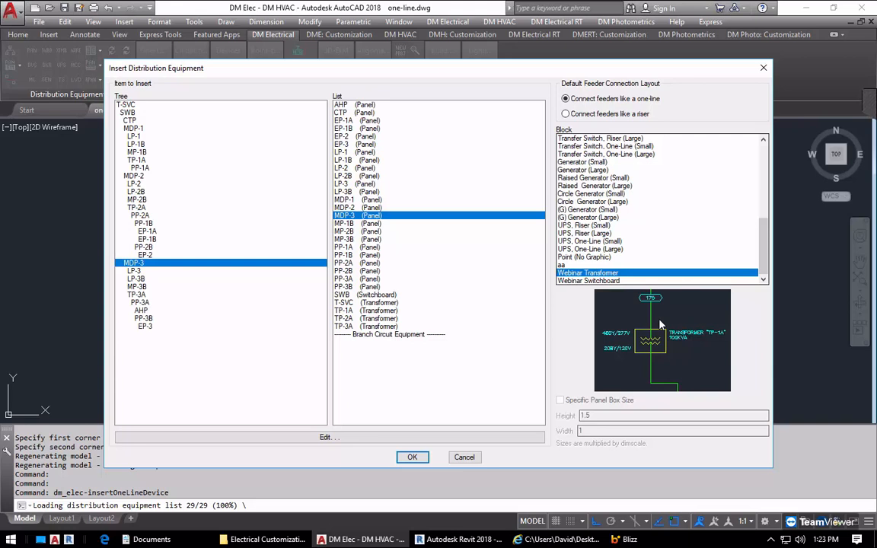
click(466, 457)
Move the PP-1A panel and its 100.A feeder tag straight down, away from the TP-1A transformer
scroll(488, 328, down, 5)
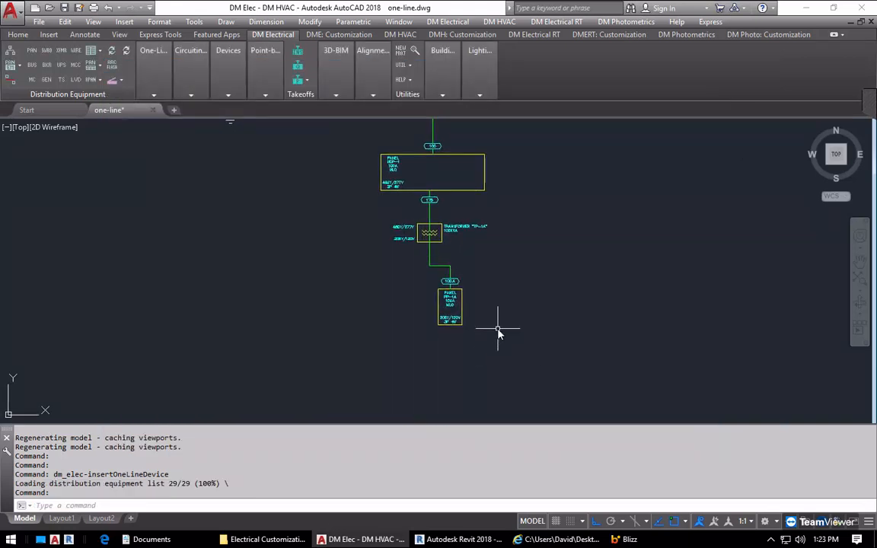
text(M)
key(Return)
click(495, 337)
click(417, 268)
key(Return)
click(512, 294)
click(509, 363)
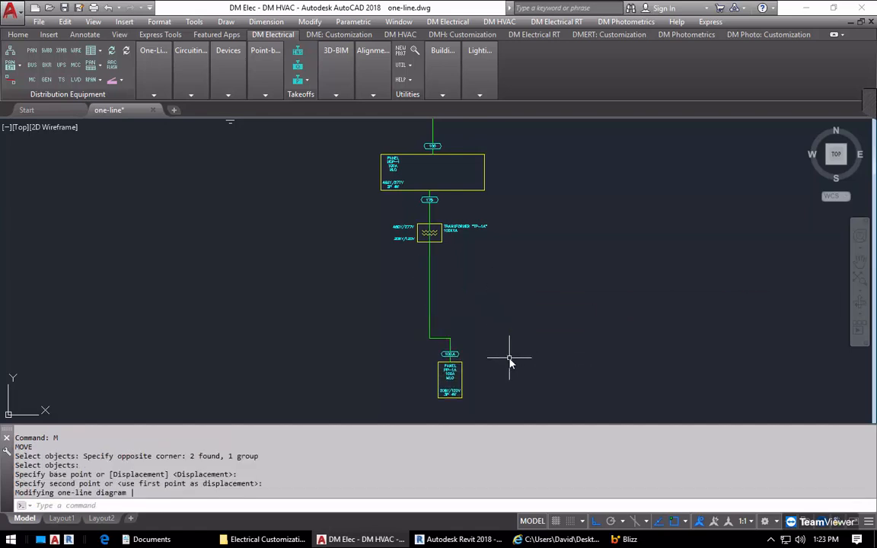
Move the TP-1A transformer down its feeder to about midway between the MDP-1 and PP-1A panels
text(M)
key(Return)
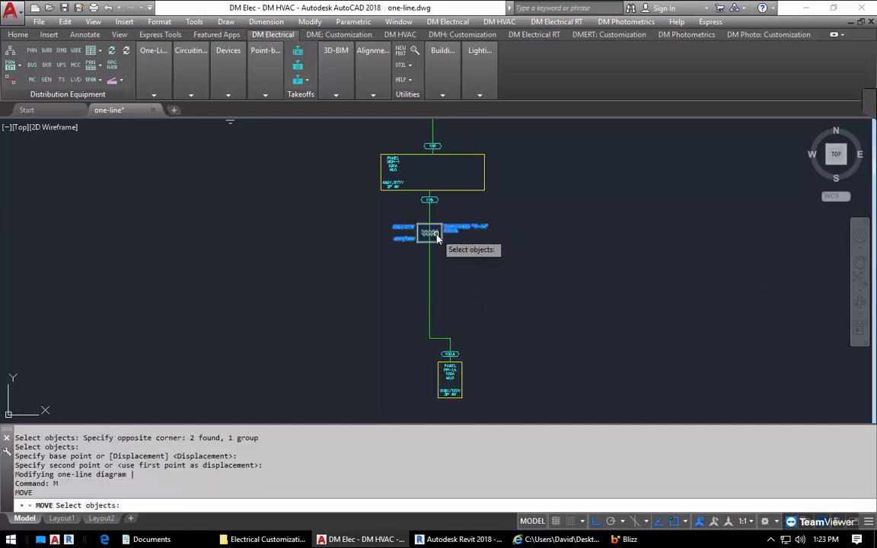
click(437, 238)
key(Return)
click(558, 240)
click(555, 264)
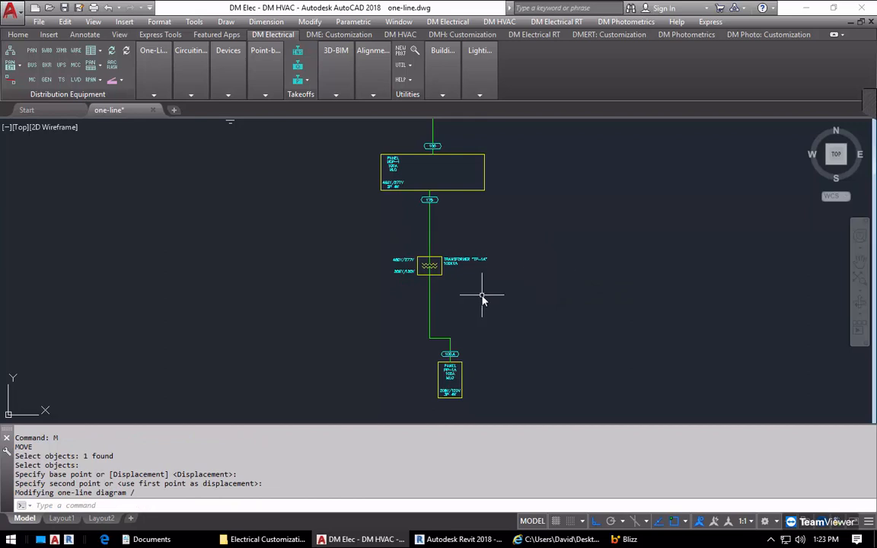
Create a slide replacing dm_webinar_xfmr.sld, windowed closely around the TP-1A transformer, its labels and only the straight feeder line
scroll(482, 297, up, 4)
scroll(470, 246, down, 2)
scroll(455, 268, up, 2)
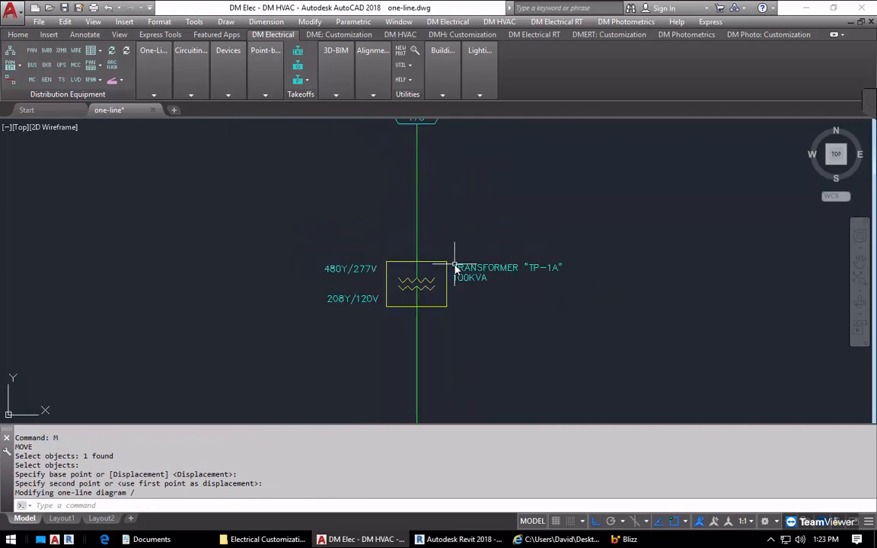
click(430, 21)
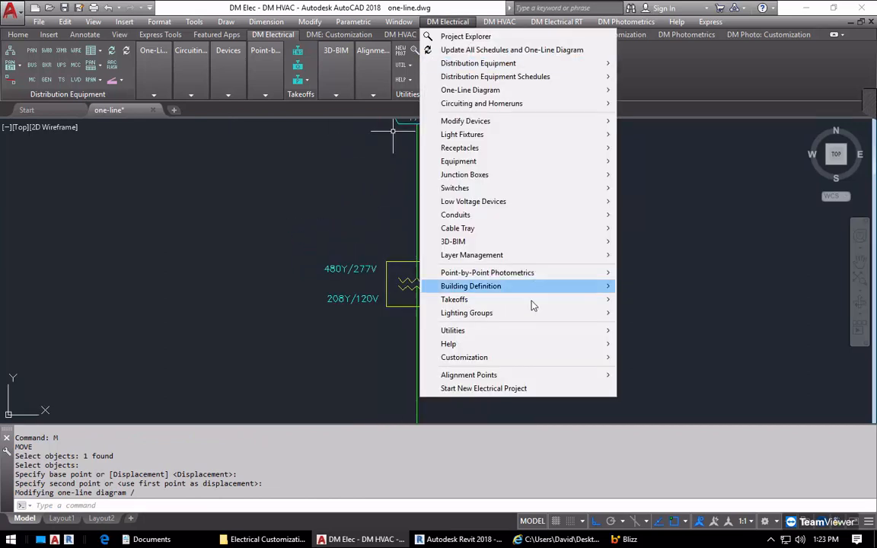
mouse_move(525, 357)
mouse_move(628, 182)
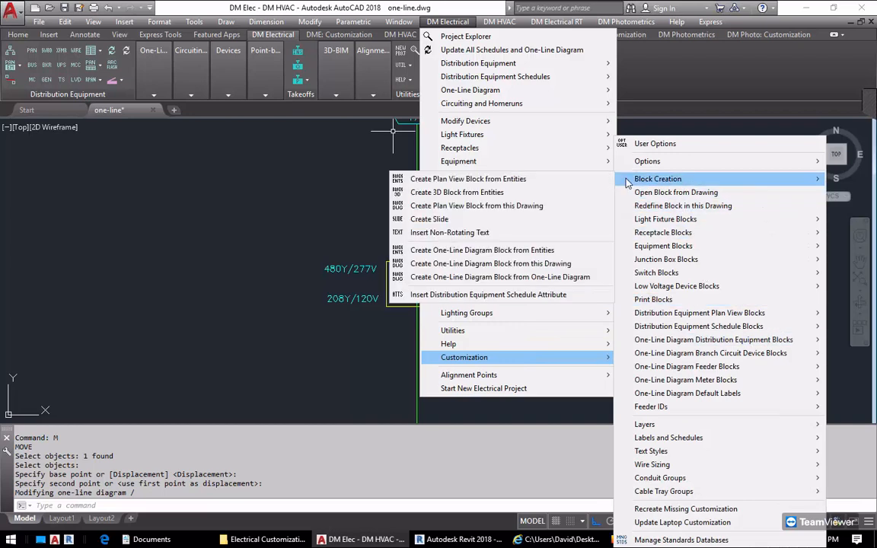
click(428, 219)
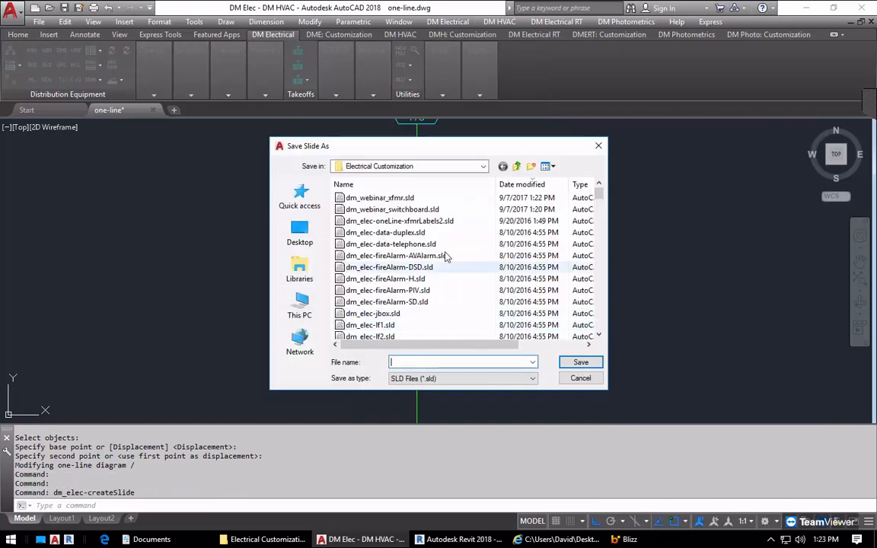
double_click(380, 198)
click(464, 272)
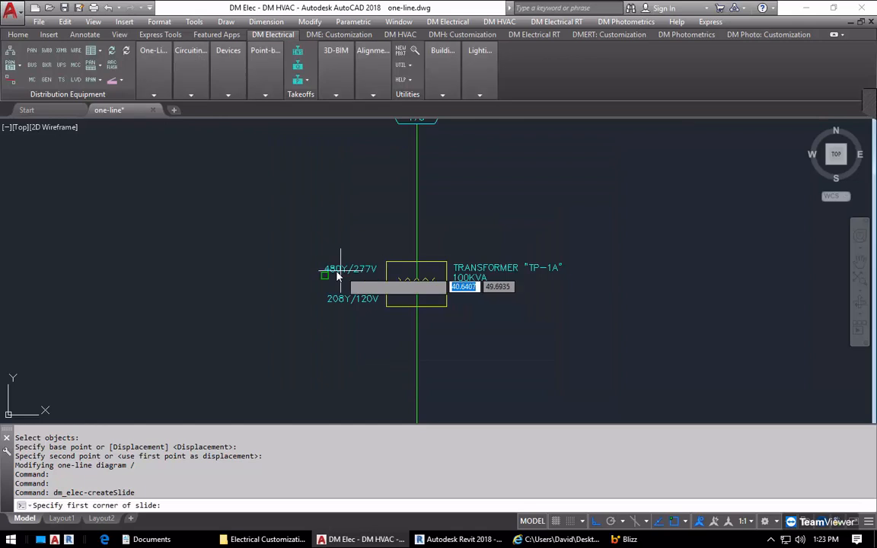
click(285, 319)
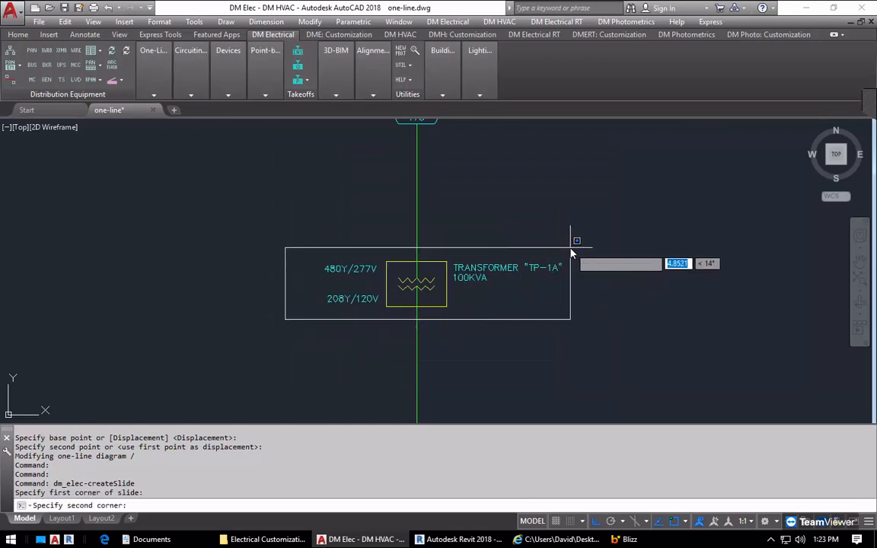
click(571, 245)
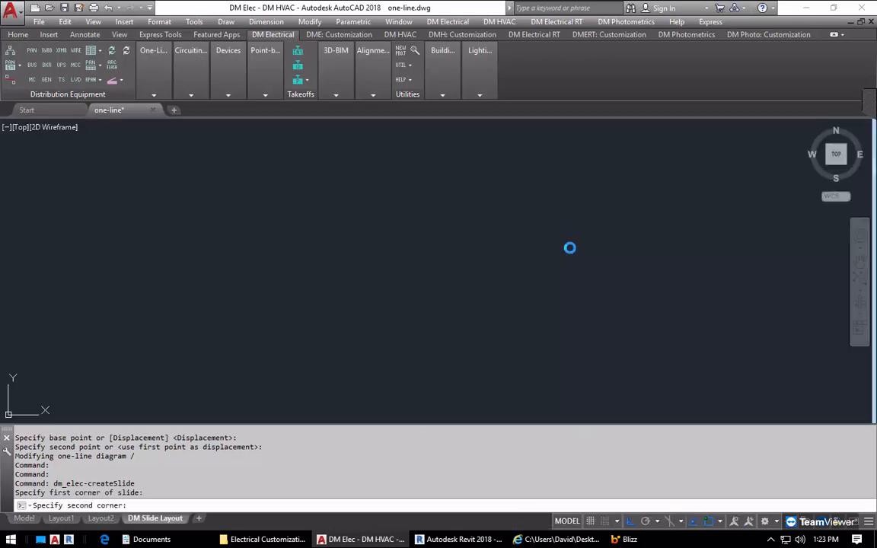
Review the recaptured Webinar Transformer preview in the equipment insertion block list, leaving without inserting equipment
click(160, 96)
click(160, 110)
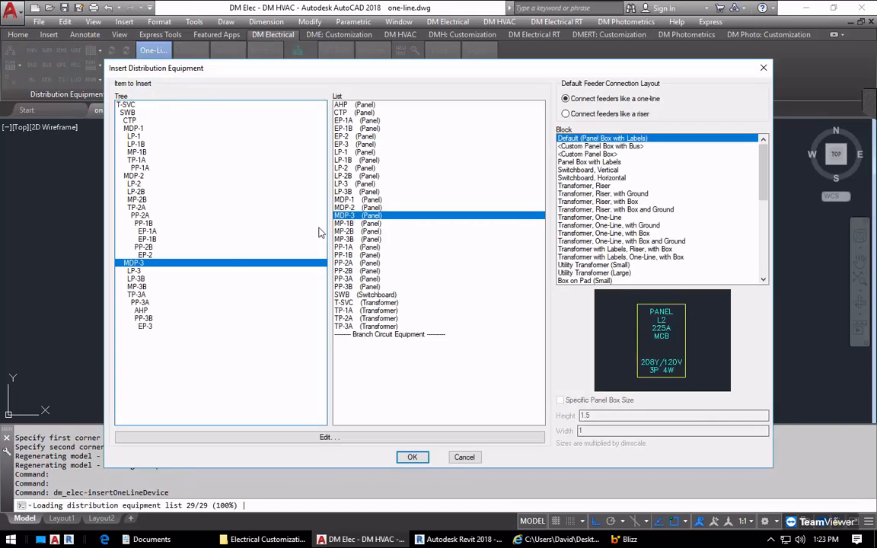
scroll(770, 187, down, 1)
scroll(770, 188, down, 9)
click(602, 281)
click(620, 273)
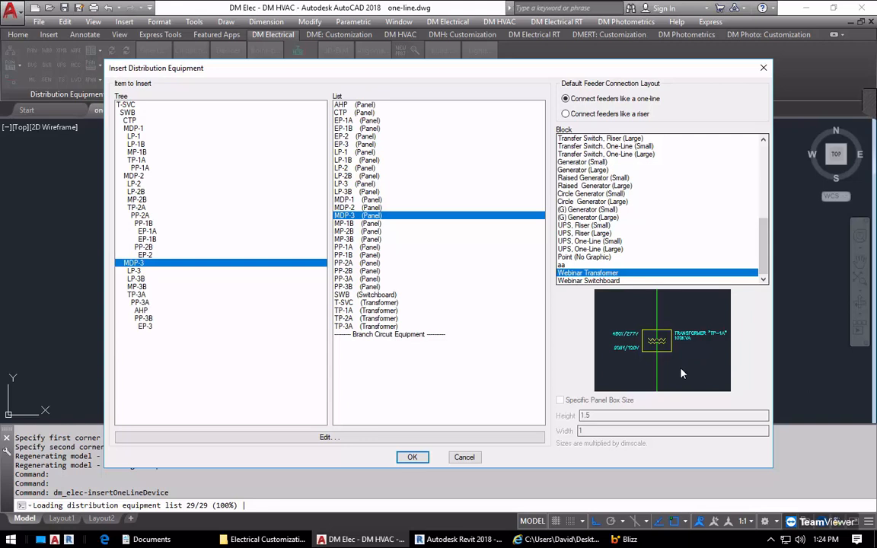
click(467, 458)
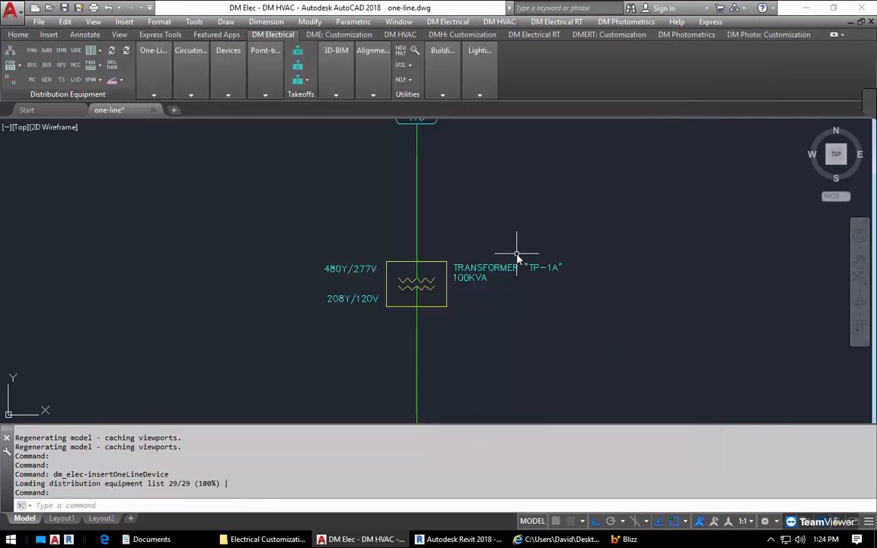
Insert the dm_webinar_xfmr block at scale 1 and rotation 0 in the empty area left of the TP-1A transformer
scroll(505, 235, down, 3)
middle_drag(505, 239, 484, 241)
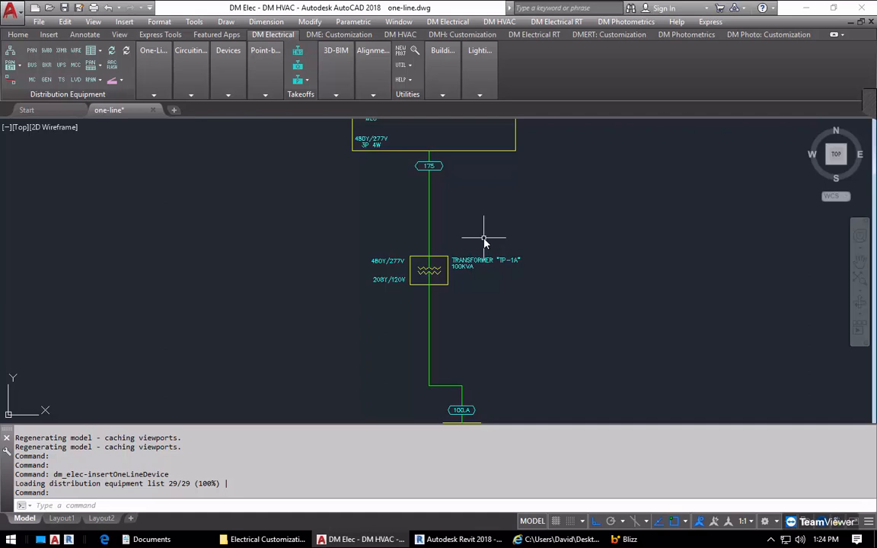
text(i)
key(Return)
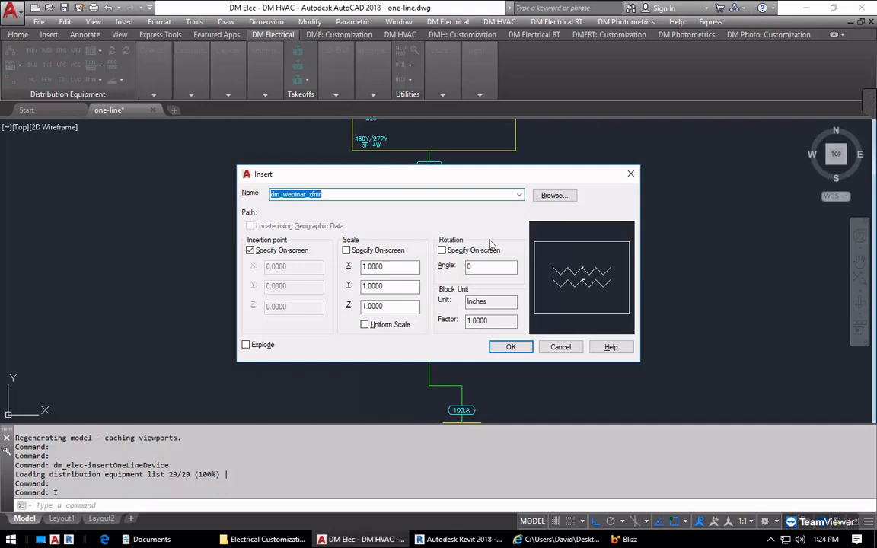
click(515, 348)
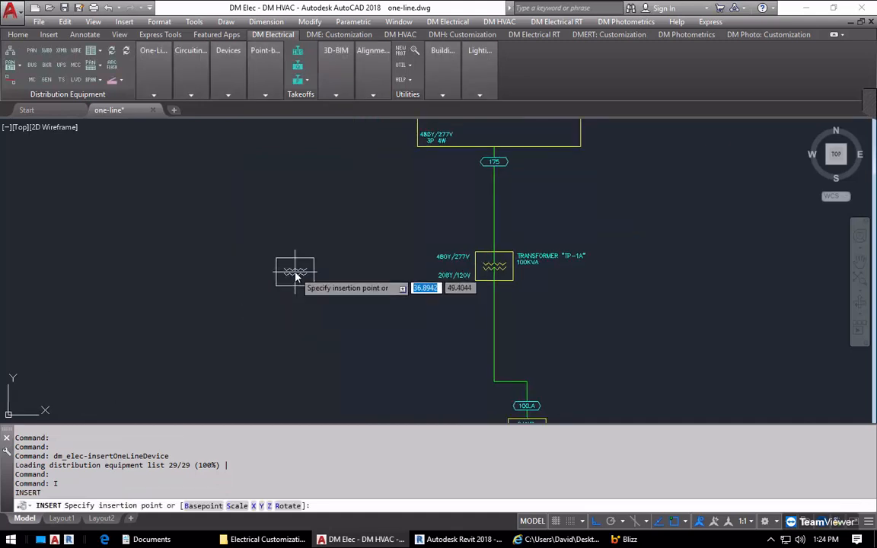
click(270, 277)
click(345, 411)
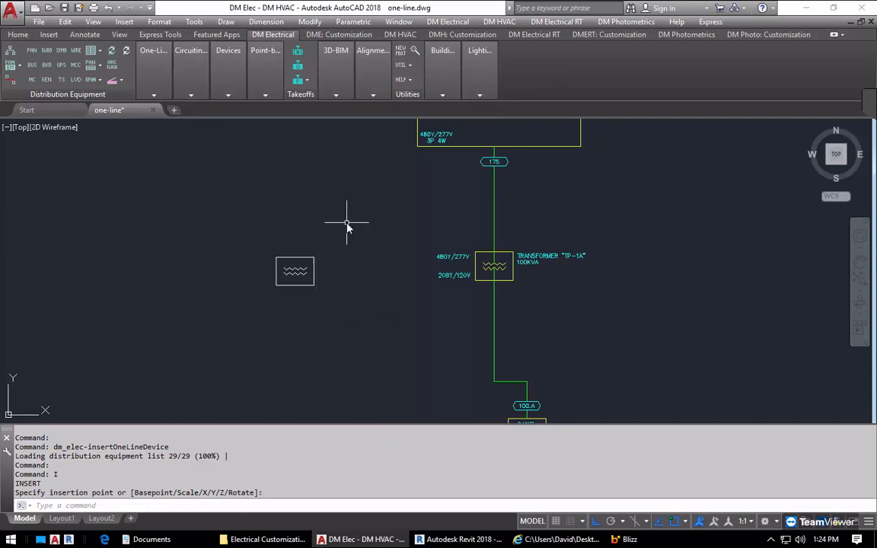
Rotate the inserted transformer block 90 degrees so its zigzag windings run vertically
scroll(301, 263, up, 4)
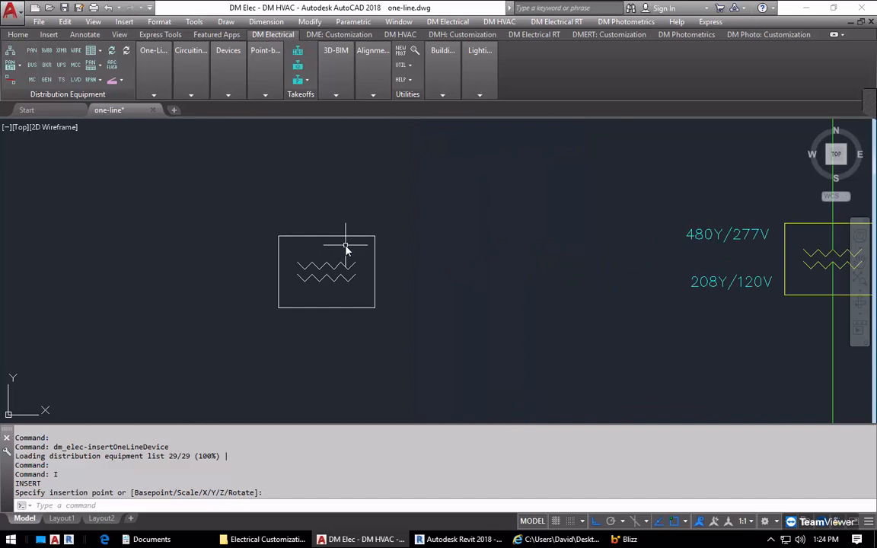
click(346, 248)
text(RO)
key(Return)
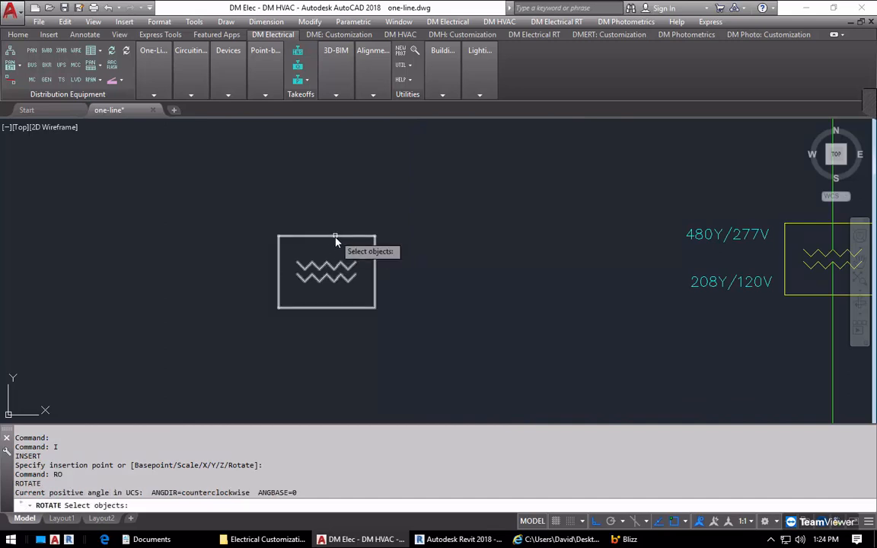
click(339, 249)
key(Return)
click(336, 251)
click(374, 177)
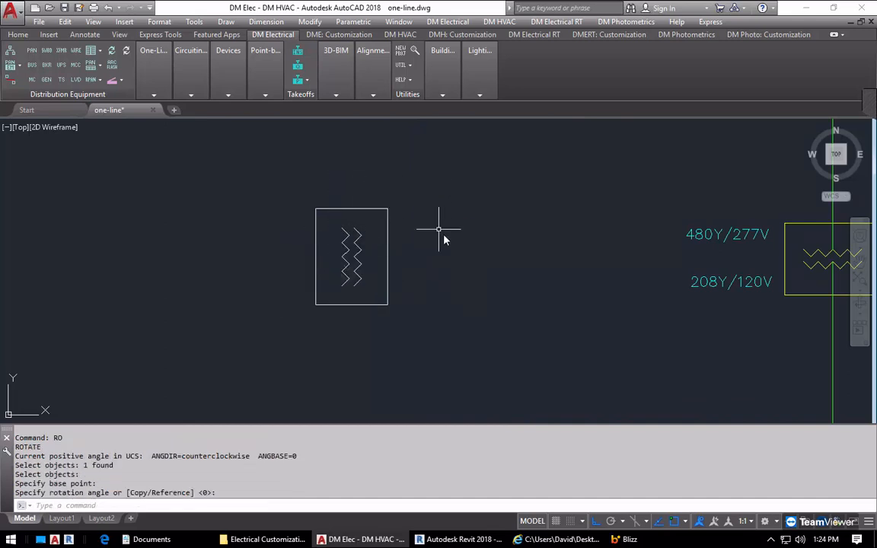
Set up a one-line block from entities: file dm_webinar_xfmr2, upstream feeder From left, downstream To the right, display name Transformer Side
scroll(446, 236, down, 2)
middle_drag(408, 250, 406, 251)
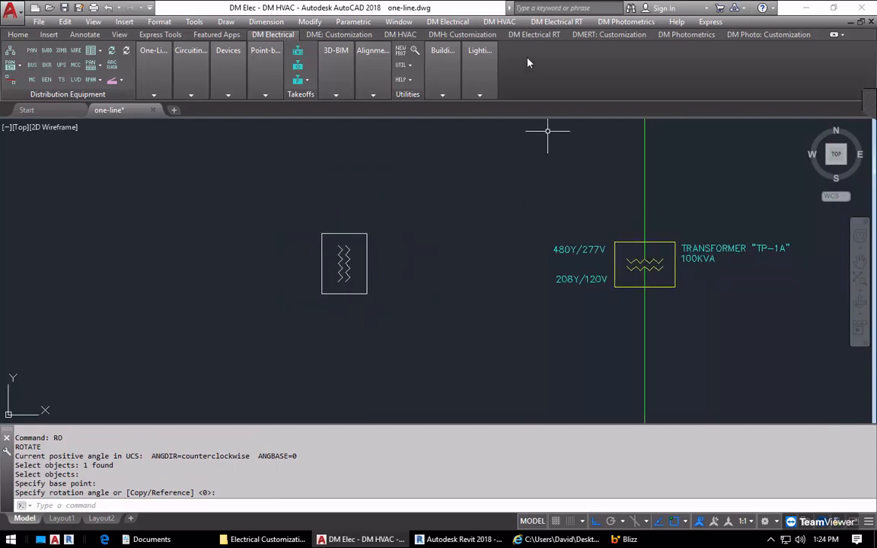
click(457, 23)
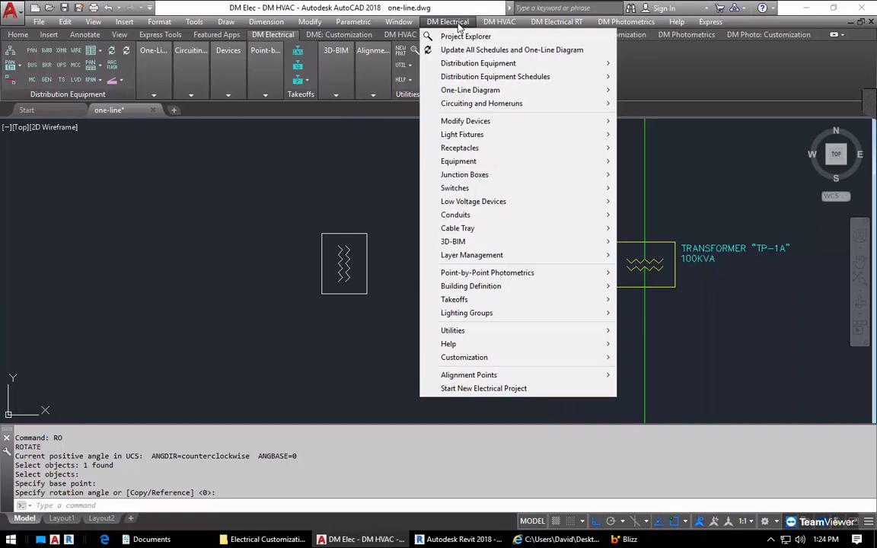
mouse_move(503, 359)
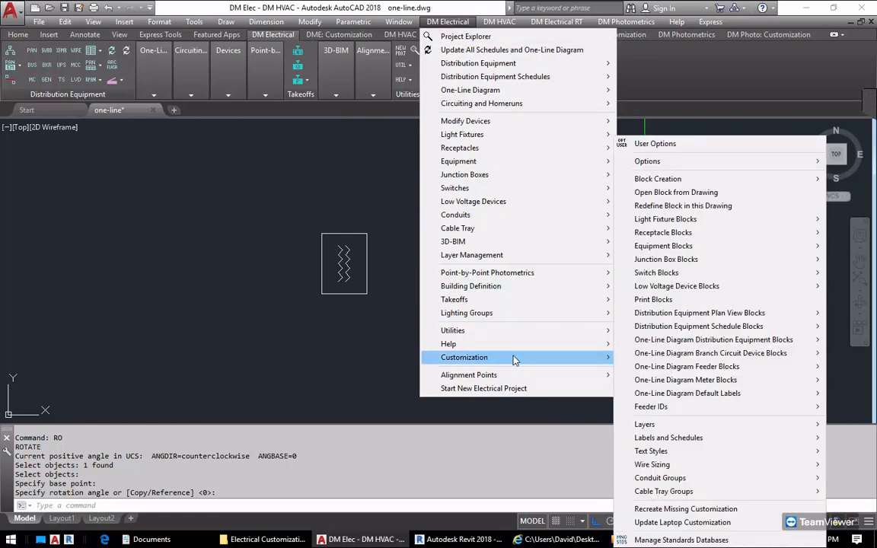
mouse_move(675, 181)
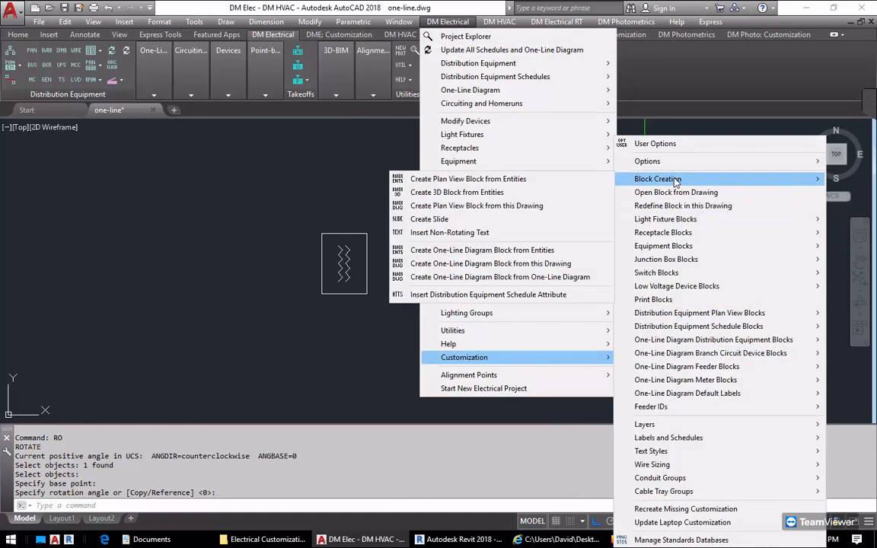
click(544, 255)
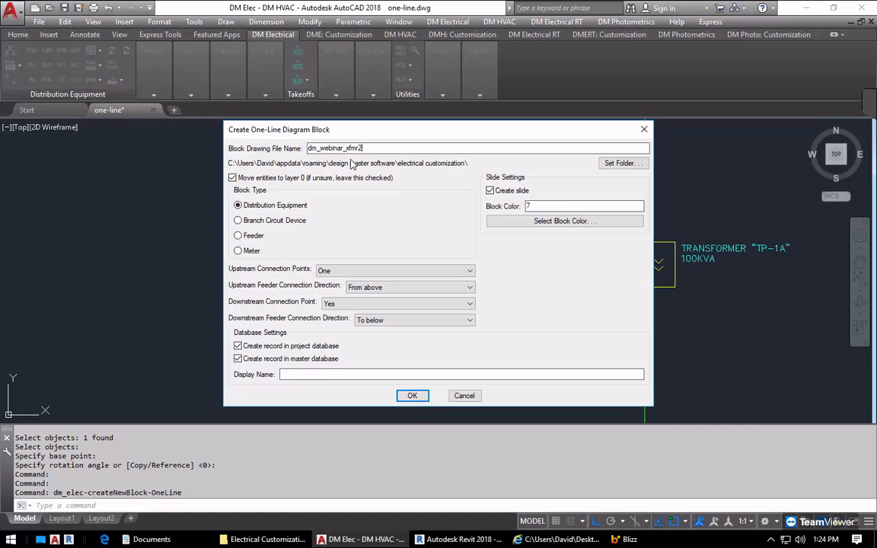
click(385, 288)
click(372, 298)
click(386, 321)
click(387, 332)
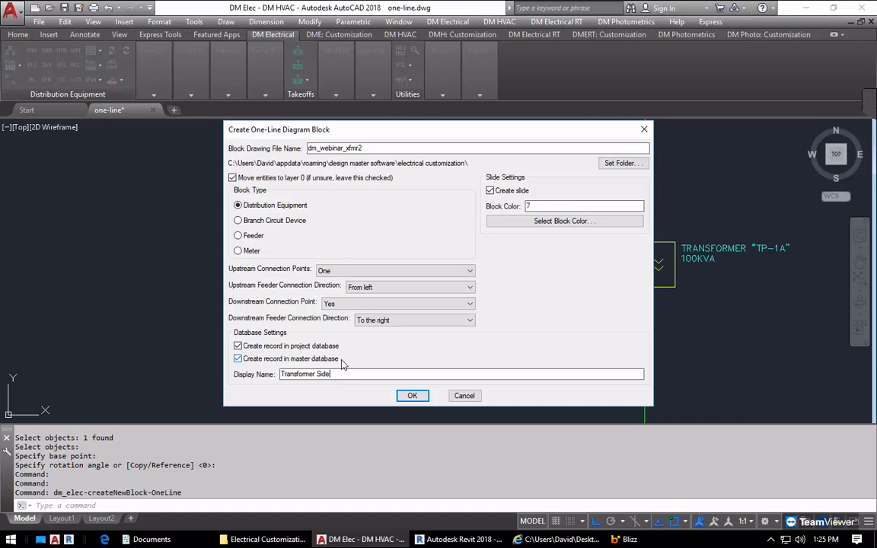
click(412, 396)
Select the rotated transformer box and windings as the entities for the new one-line diagram block
click(482, 294)
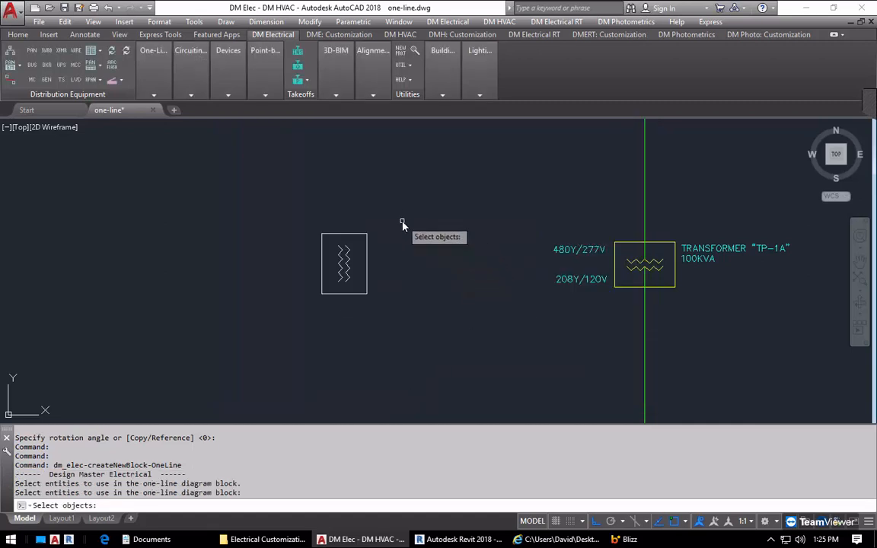
click(400, 218)
click(282, 336)
key(Return)
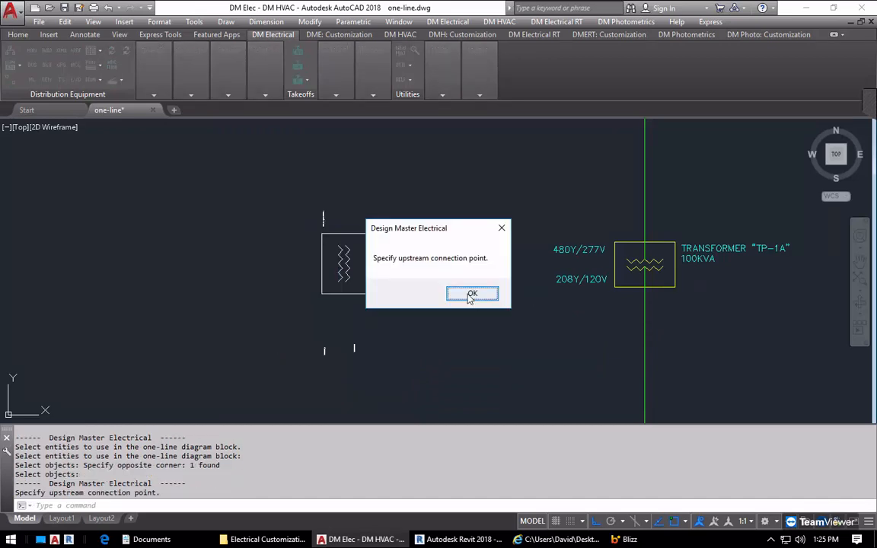
Place the upstream connection point at the middle of the left winding and the downstream point at the middle of the right winding
click(470, 297)
scroll(334, 263, up, 4)
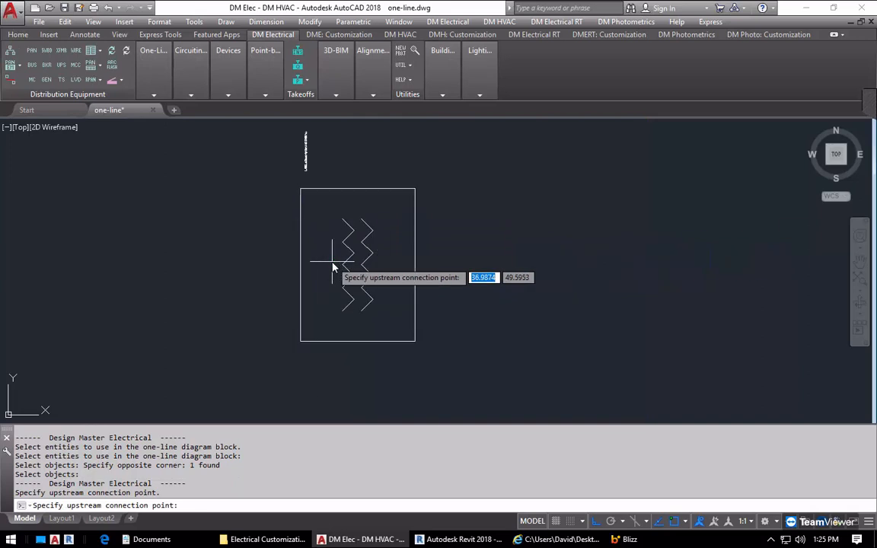
click(344, 266)
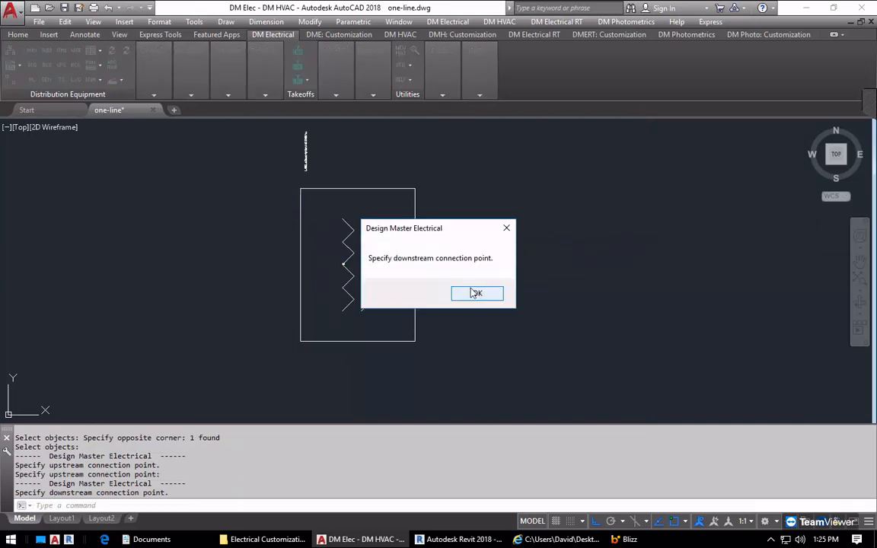
click(476, 294)
click(363, 265)
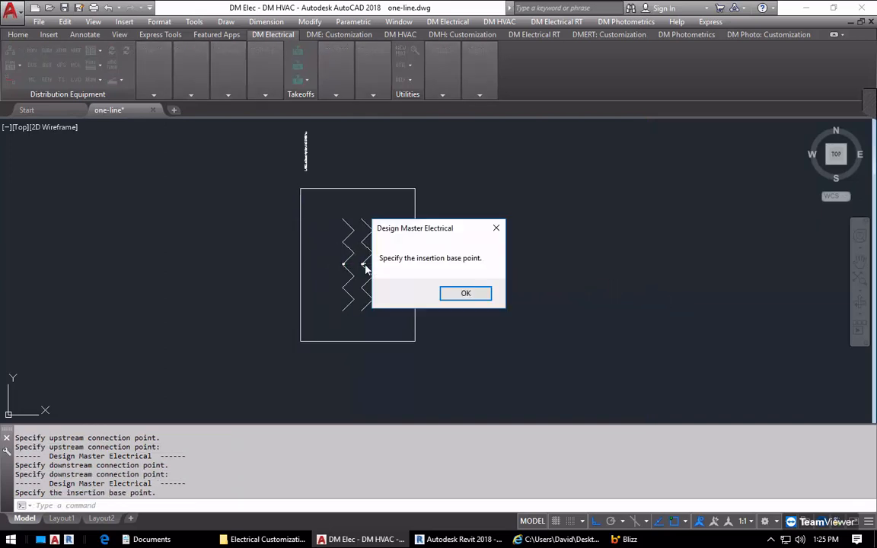
Set the new block's insertion base point at the middle of the right winding
click(466, 294)
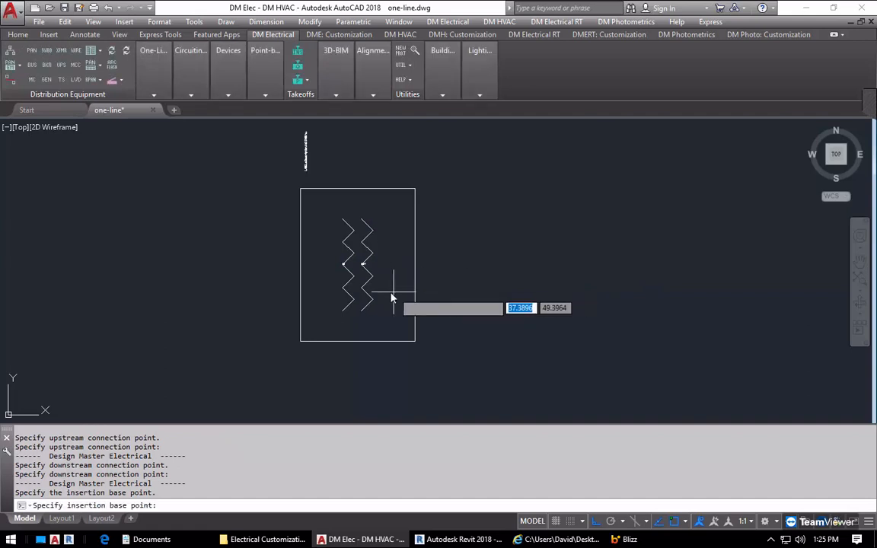
click(362, 265)
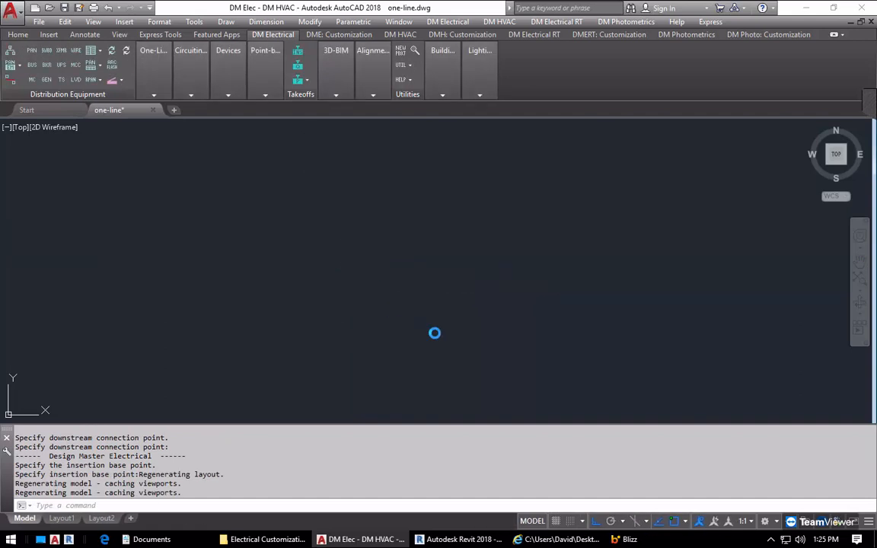
Erase transformer TP-1A and its feeders from the one-line diagram
middle_drag(467, 265, 379, 254)
text(e)
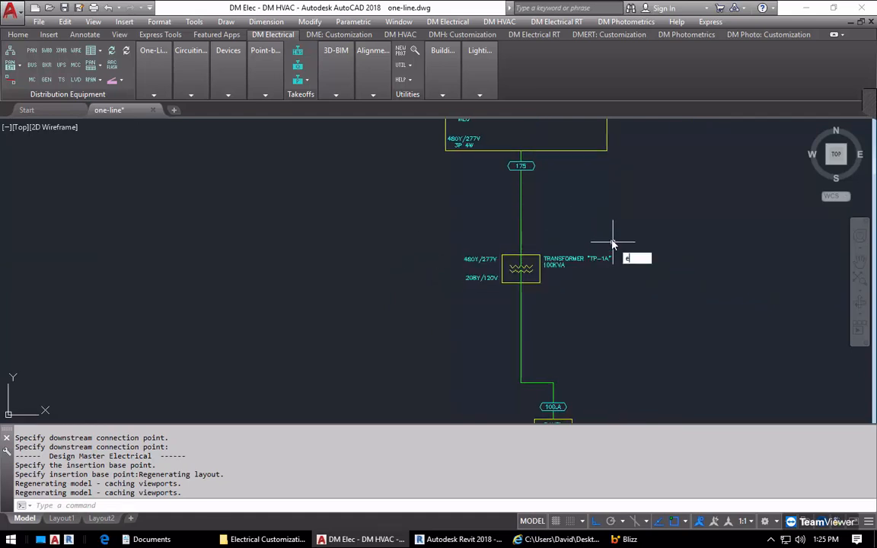
key(Return)
click(610, 236)
click(390, 323)
key(Return)
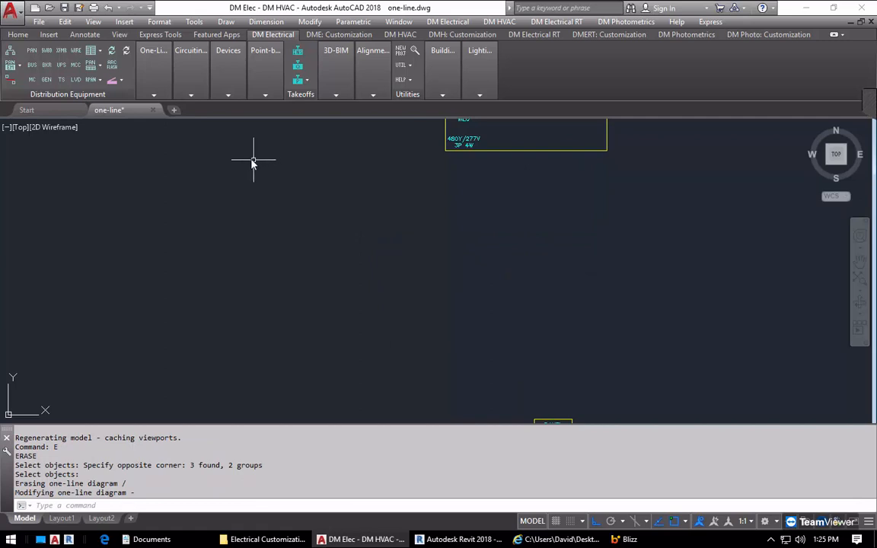
Insert distribution equipment TP-1A with the Transformer Side block, placing it between the upstream panel and the panel below
mouse_move(219, 81)
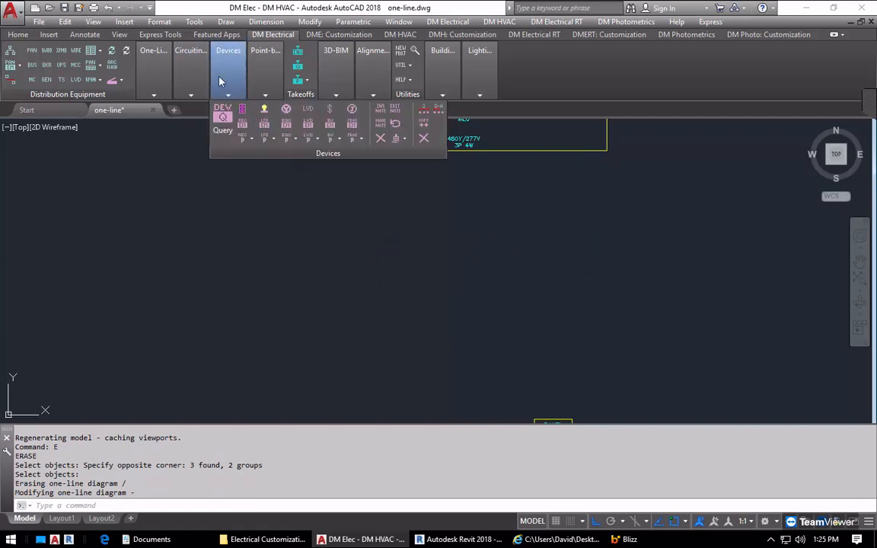
mouse_move(154, 86)
click(143, 103)
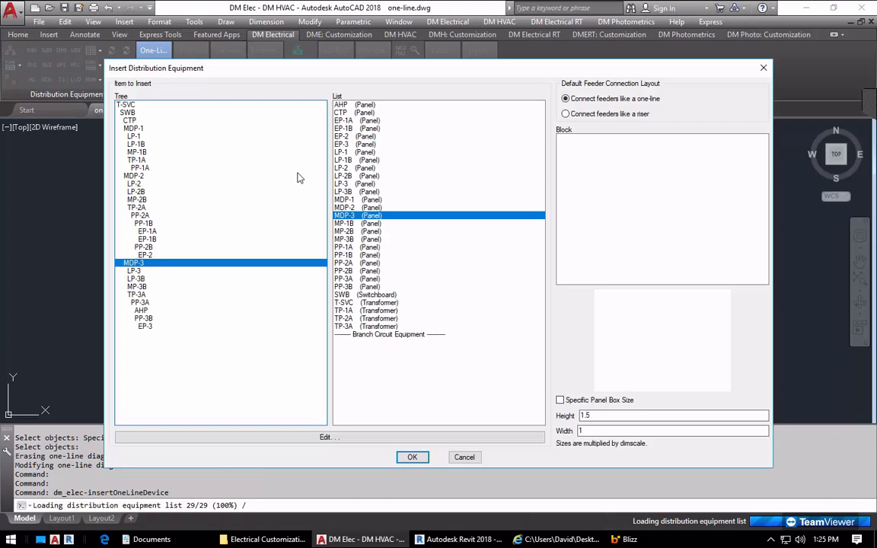
click(137, 160)
drag(764, 172, 764, 252)
click(662, 281)
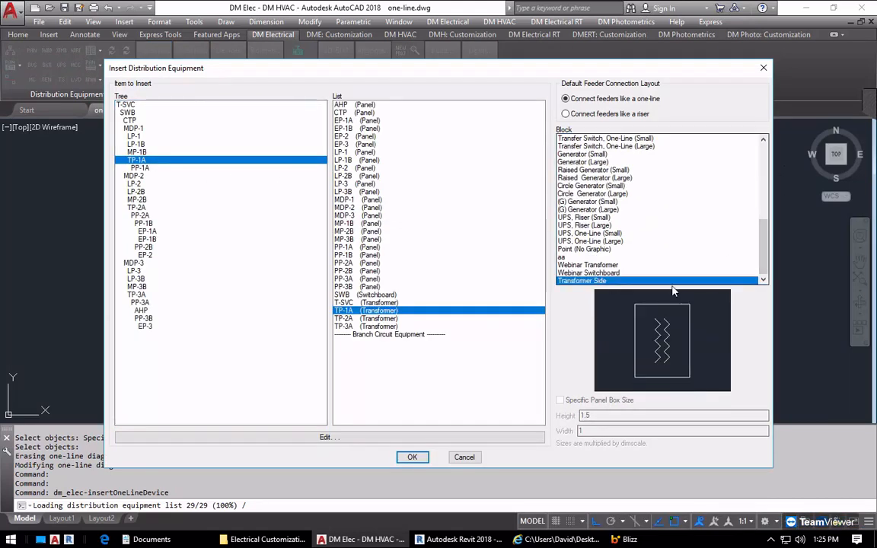
click(415, 462)
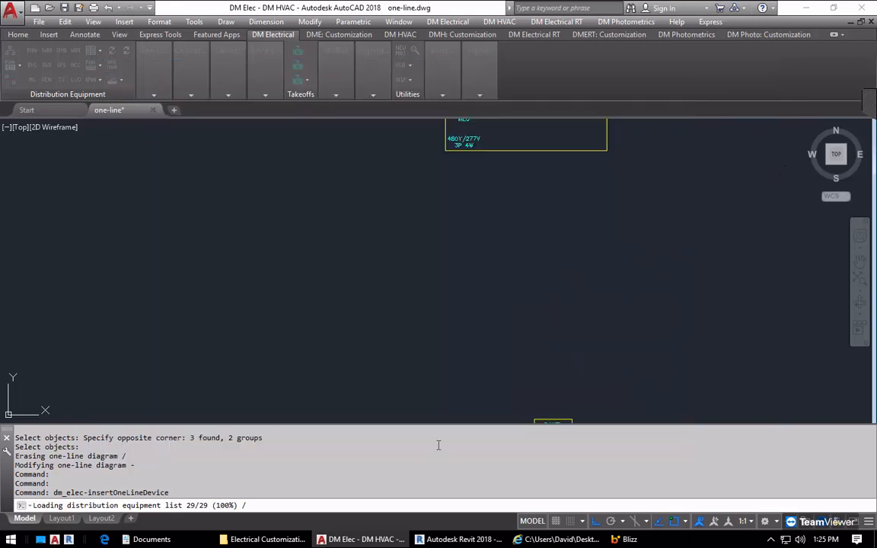
click(543, 274)
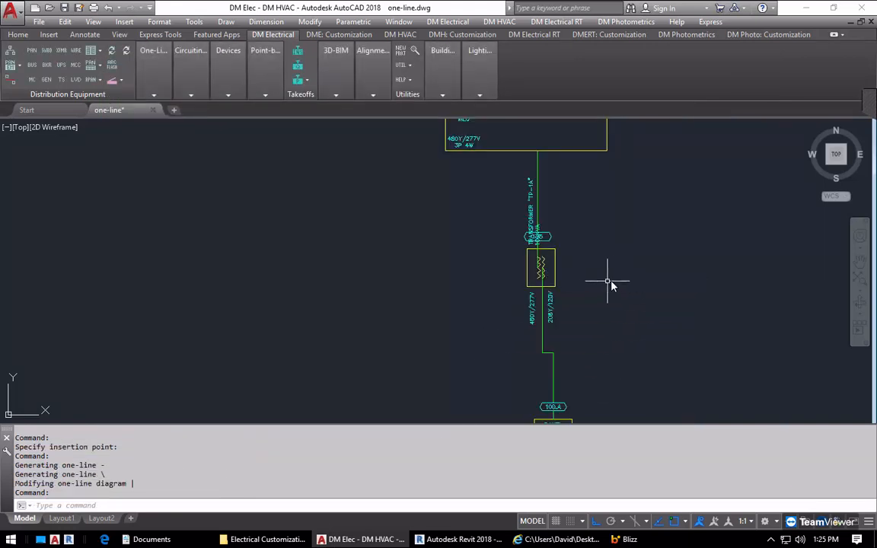
Reshape the upstream feeder of transformer TP-1A by stretching its upper vertices to the left
scroll(565, 266, up, 4)
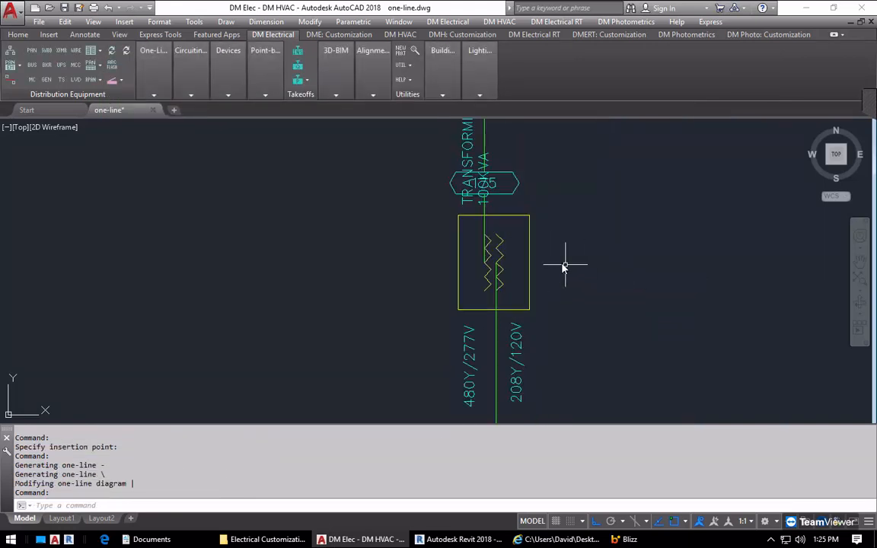
click(482, 135)
scroll(497, 153, down, 2)
click(502, 147)
click(490, 142)
middle_drag(515, 152, 543, 227)
click(518, 188)
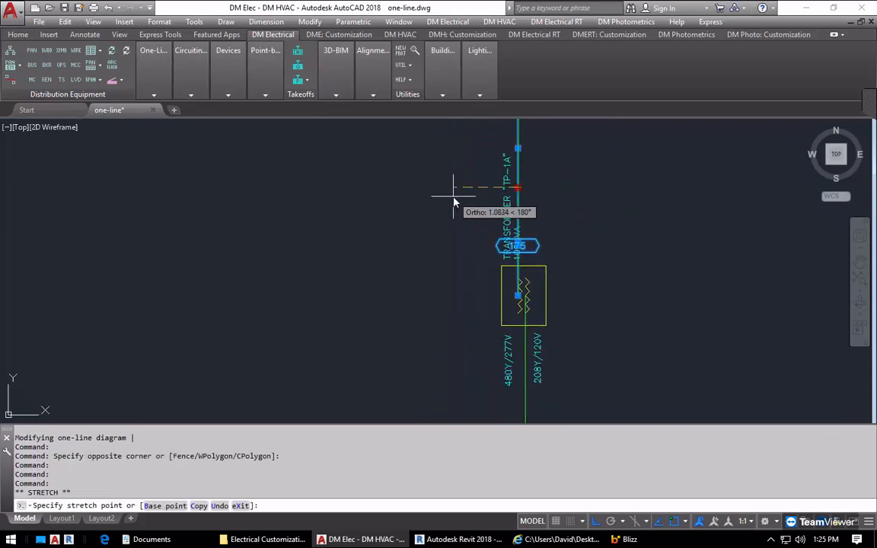
click(518, 148)
click(425, 157)
scroll(559, 251, down, 4)
key(Escape)
scroll(556, 278, up, 4)
scroll(556, 278, up, 1)
scroll(554, 274, down, 6)
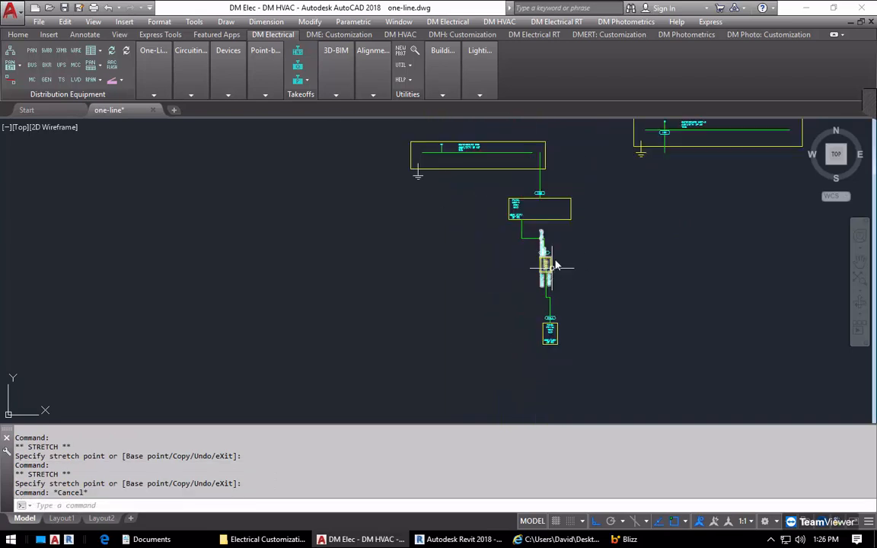
Erase all the equipment and feeders of the one-line diagram to clear the drawing area
text(e)
key(Return)
scroll(703, 237, down, 2)
click(766, 158)
click(525, 299)
key(Return)
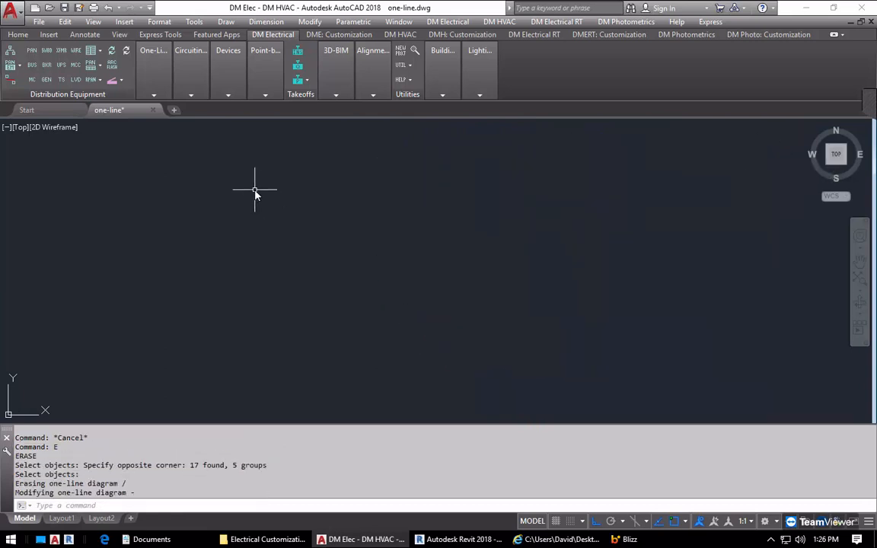
click(154, 93)
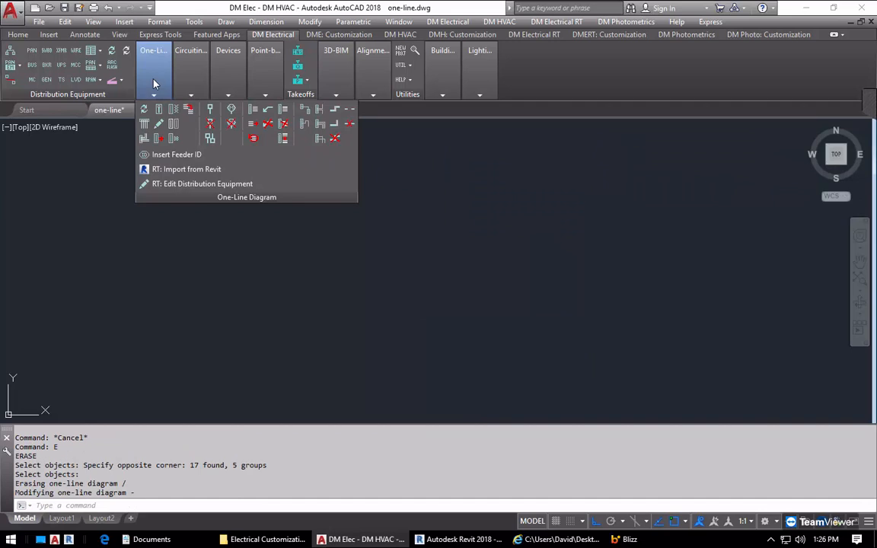
click(144, 111)
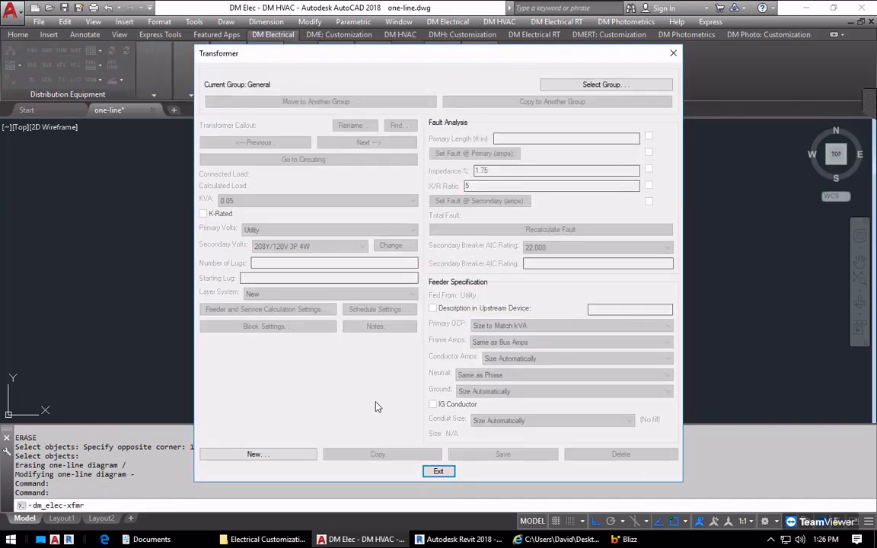
click(438, 472)
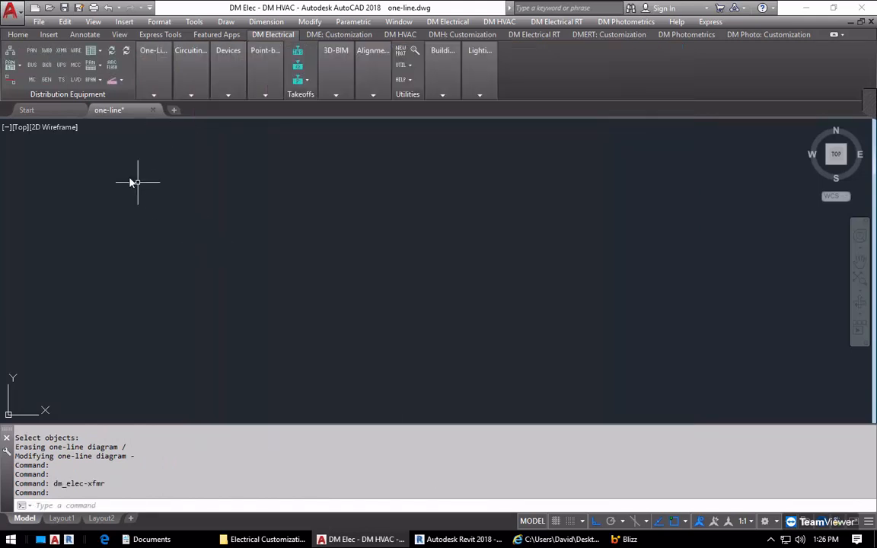
Set the initial one-line diagram block of transformer TP-1A to Transformer Side
click(12, 52)
click(374, 263)
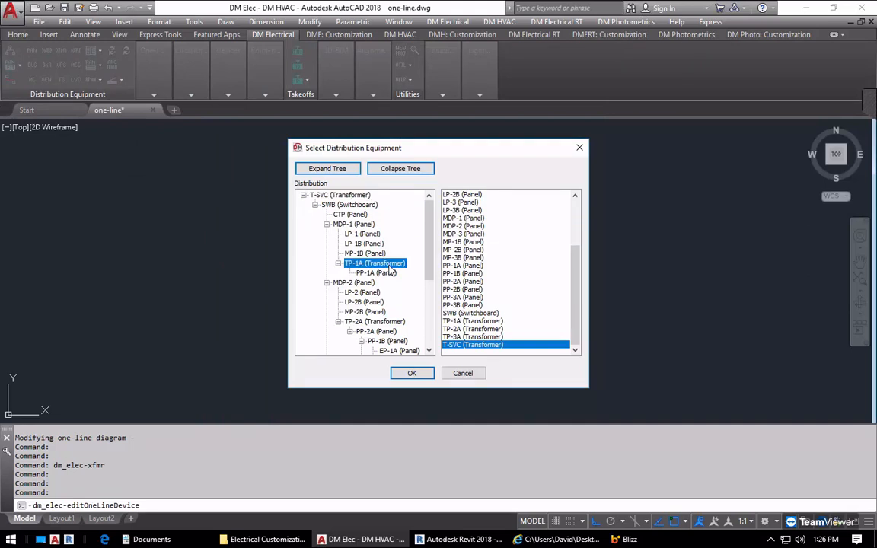
click(411, 374)
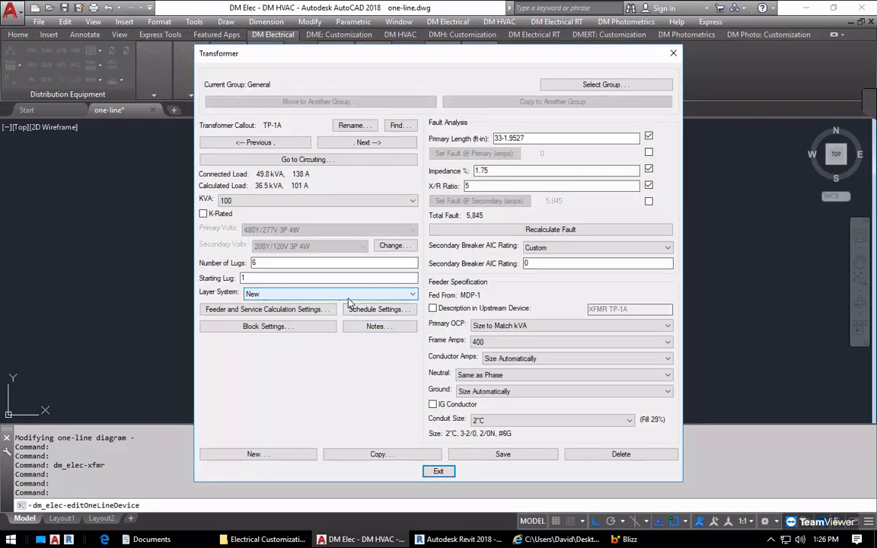
click(292, 327)
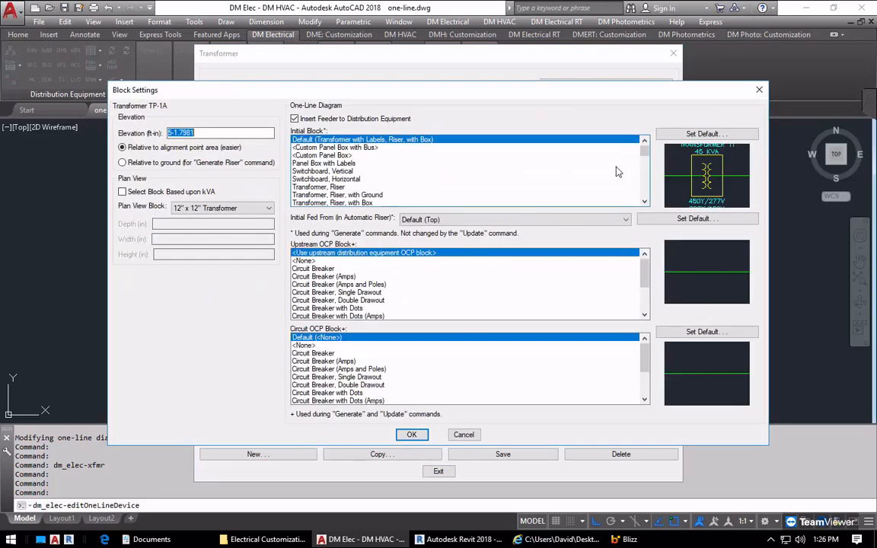
drag(644, 153, 645, 196)
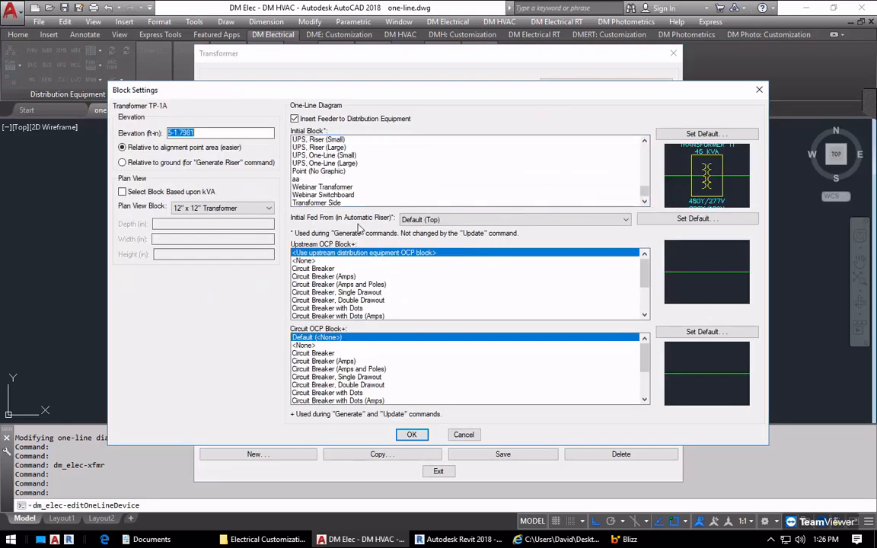
click(342, 203)
click(412, 435)
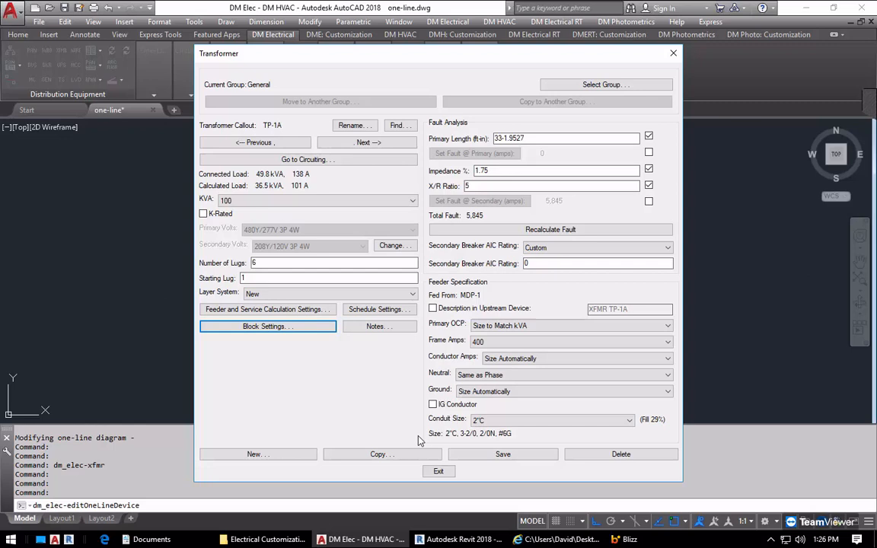
click(439, 473)
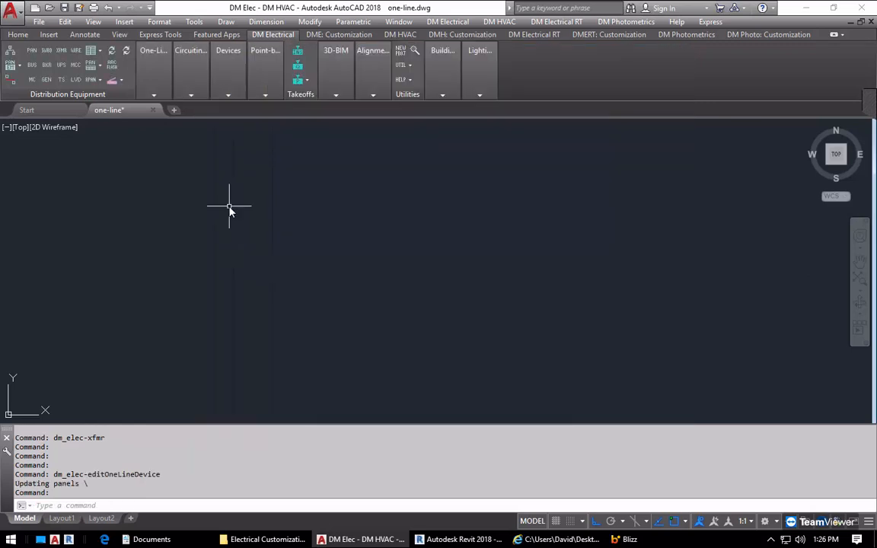
click(153, 95)
click(145, 138)
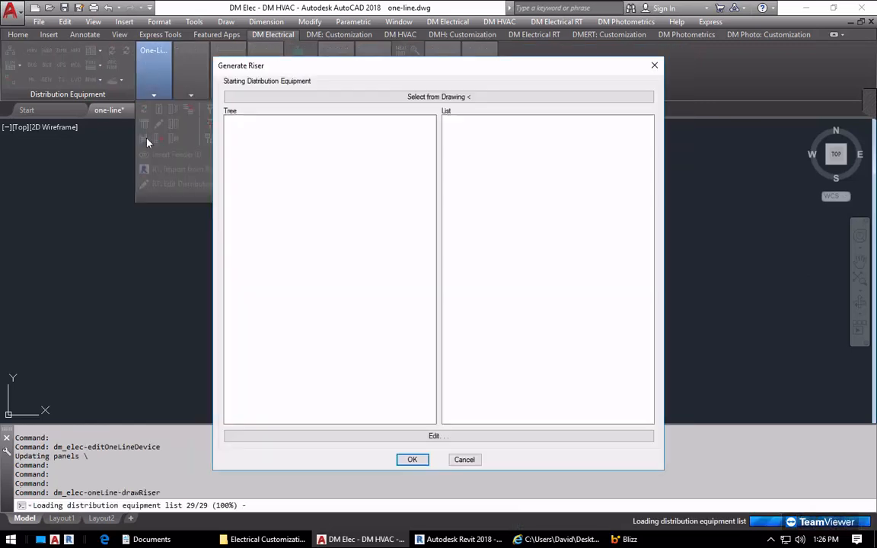
click(242, 142)
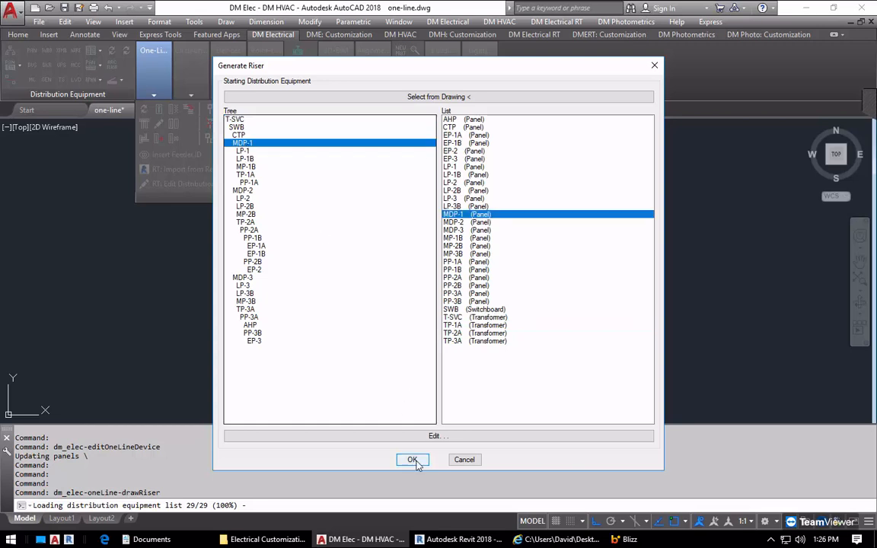
click(451, 461)
Generate a riser diagram starting from panel MDP-1 and place it in the empty drawing area
click(153, 93)
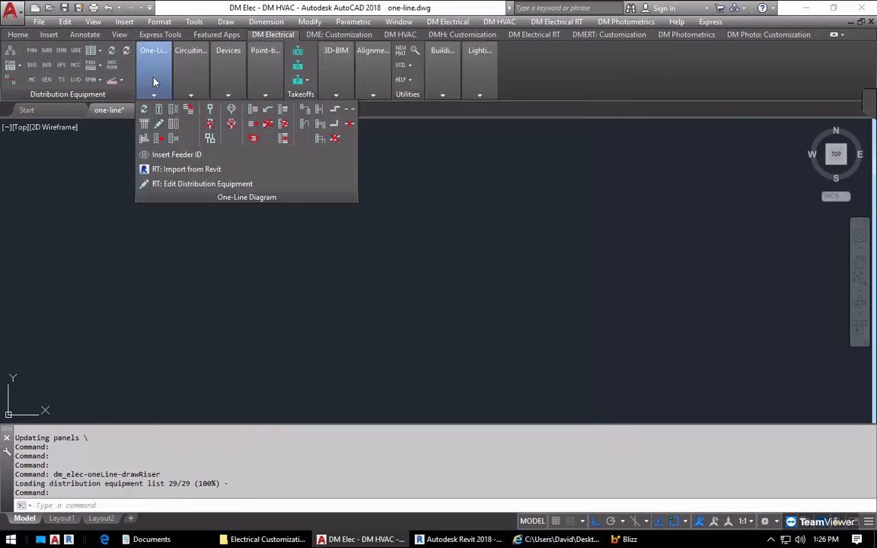
click(148, 139)
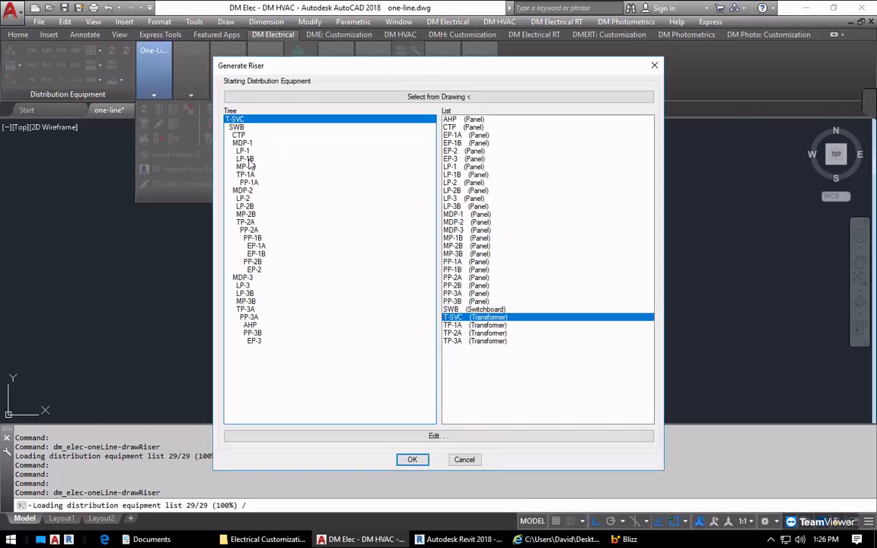
click(242, 143)
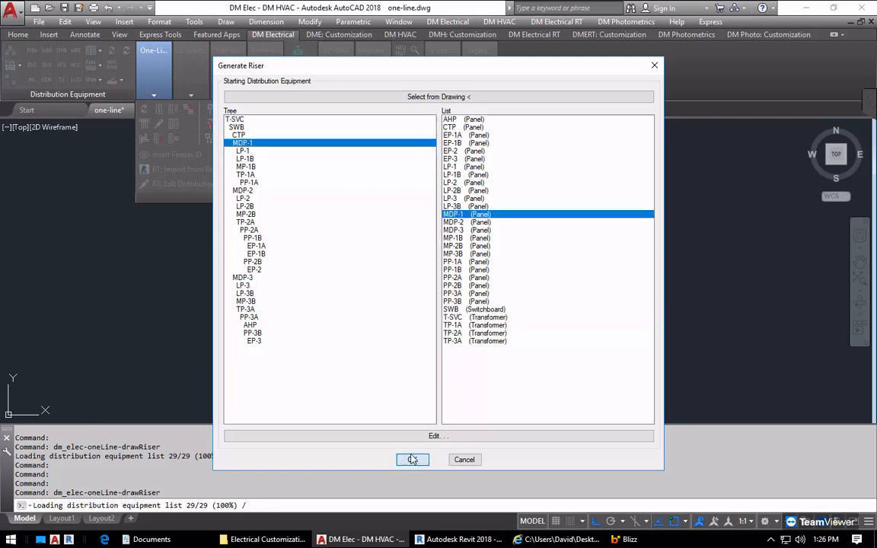
click(412, 459)
click(218, 283)
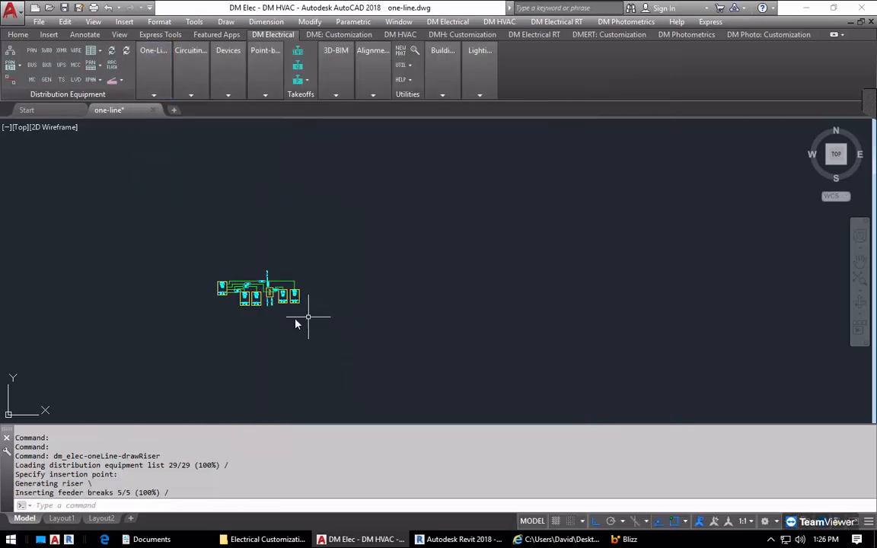
scroll(247, 294, up, 2)
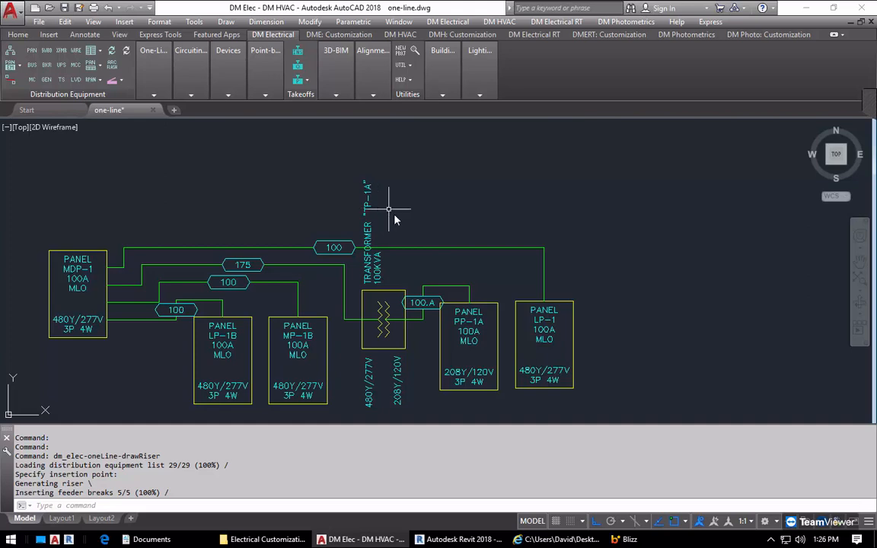
middle_drag(405, 273, 402, 227)
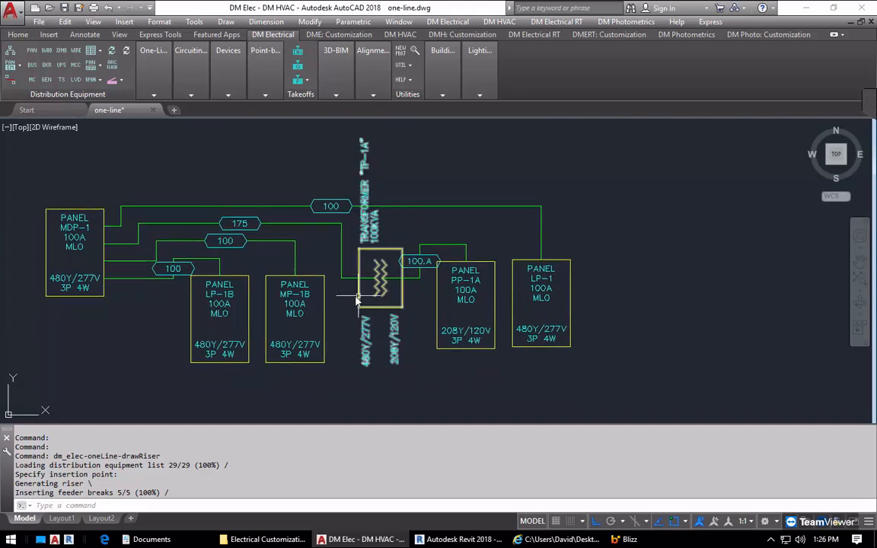
Erase all riser equipment and feeders downstream of panel MDP-1, keeping the MDP-1 panel box
text(e)
key(Return)
click(657, 381)
click(163, 152)
key(Return)
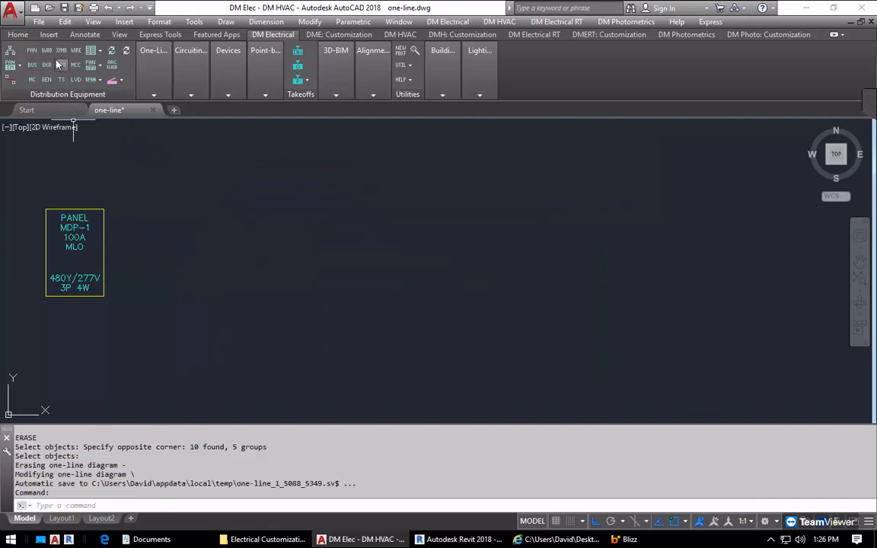
Change the initial one-line diagram block of transformer TP-1A to Webinar Transformer
click(59, 51)
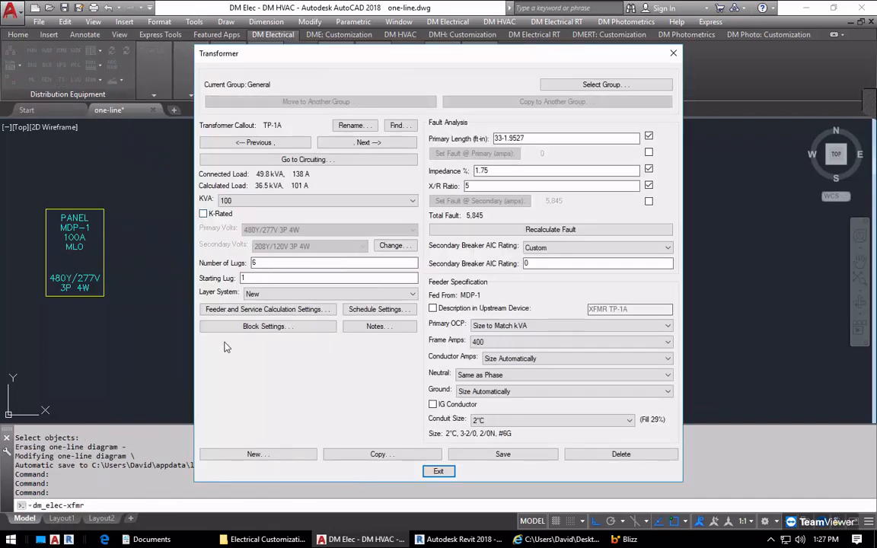
click(264, 326)
click(318, 197)
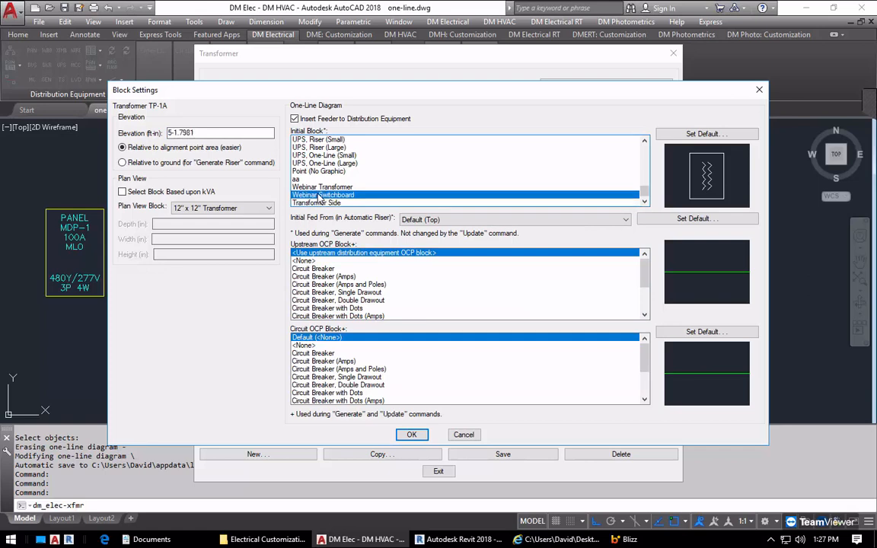
click(335, 187)
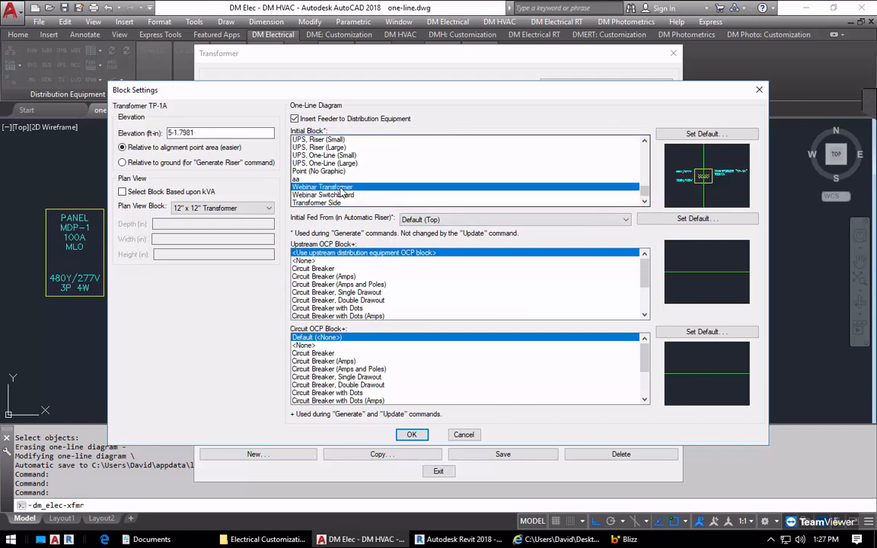
click(411, 435)
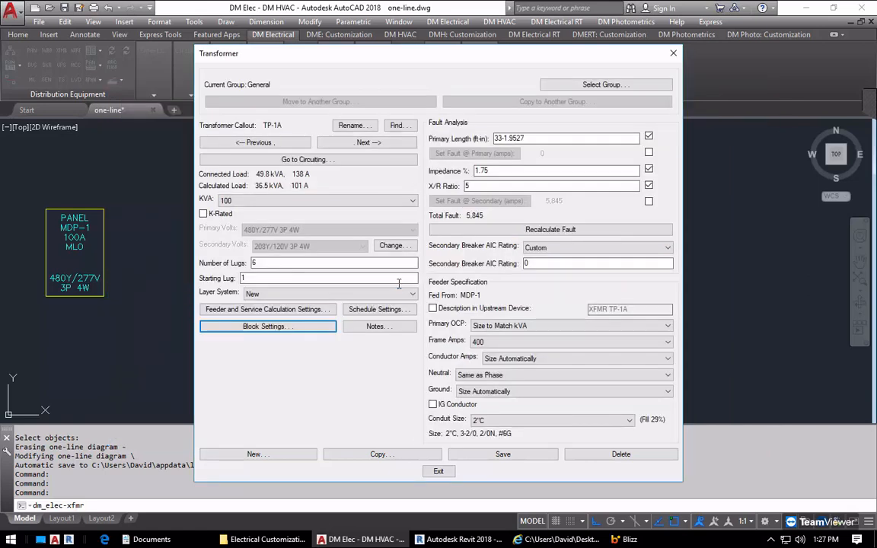
click(440, 472)
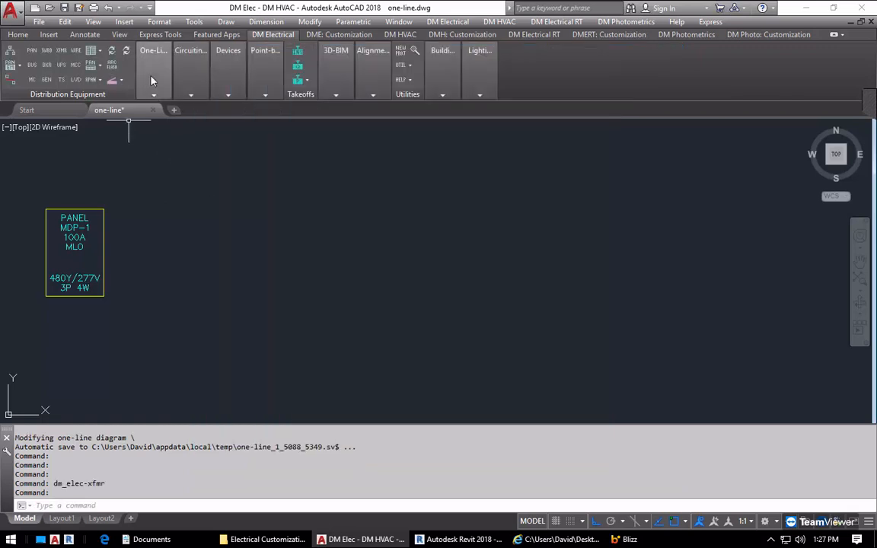
Regenerate the riser from the existing panel MDP-1 using the new transformer block
click(151, 81)
click(143, 123)
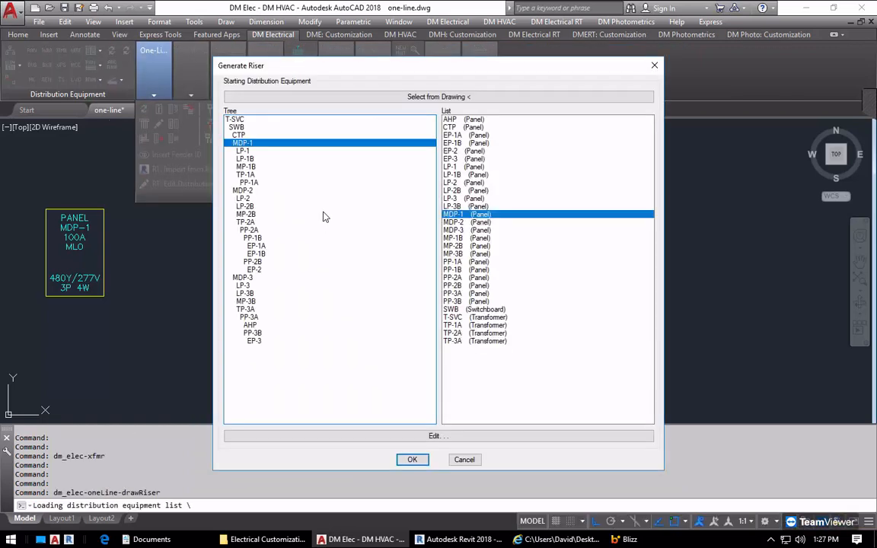
click(412, 460)
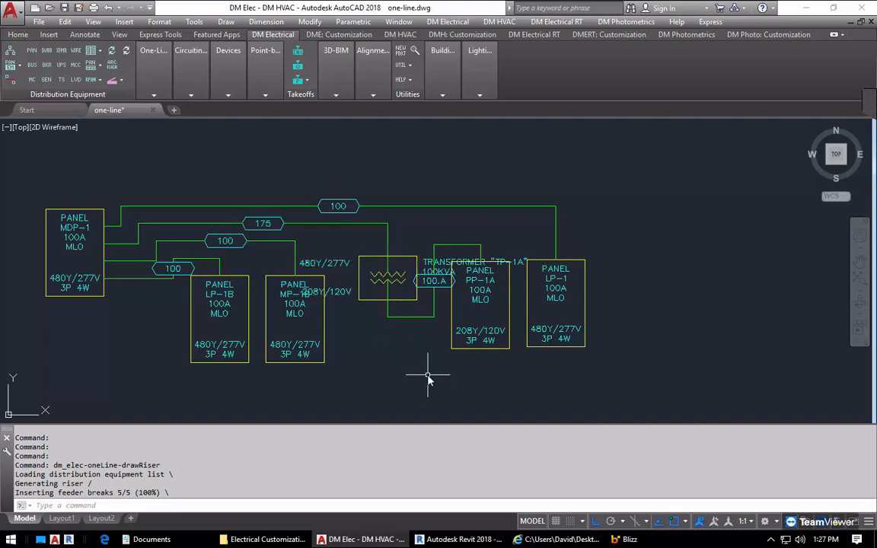
Undo the regenerated riser and the erasure of the equipment downstream of MDP-1
text(u)
key(Return)
text(u)
key(Return)
text(u)
key(Return)
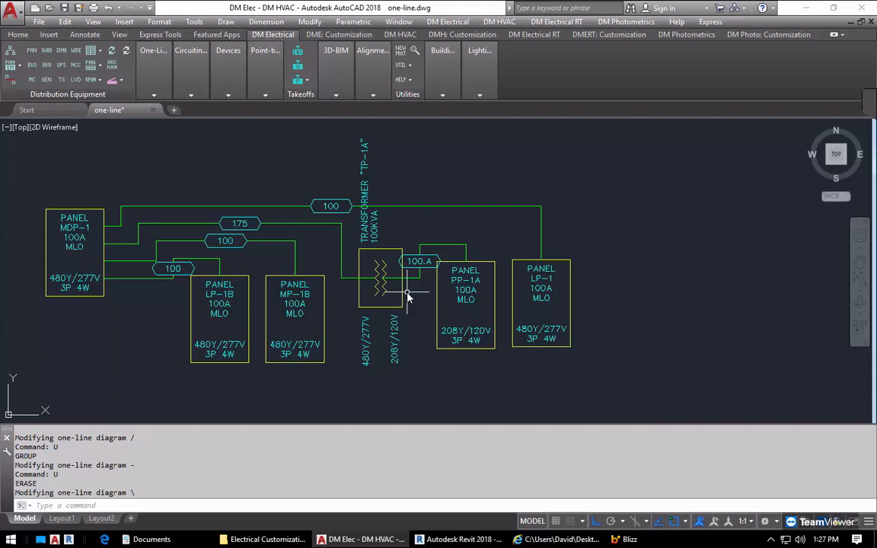
Erase the entire riser diagram, including panel MDP-1
text(e)
key(Return)
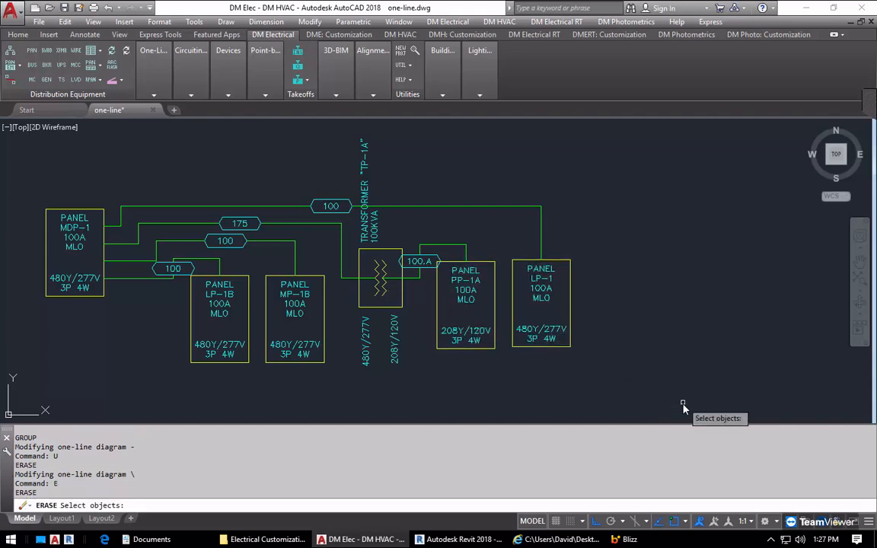
click(657, 397)
click(47, 157)
key(Return)
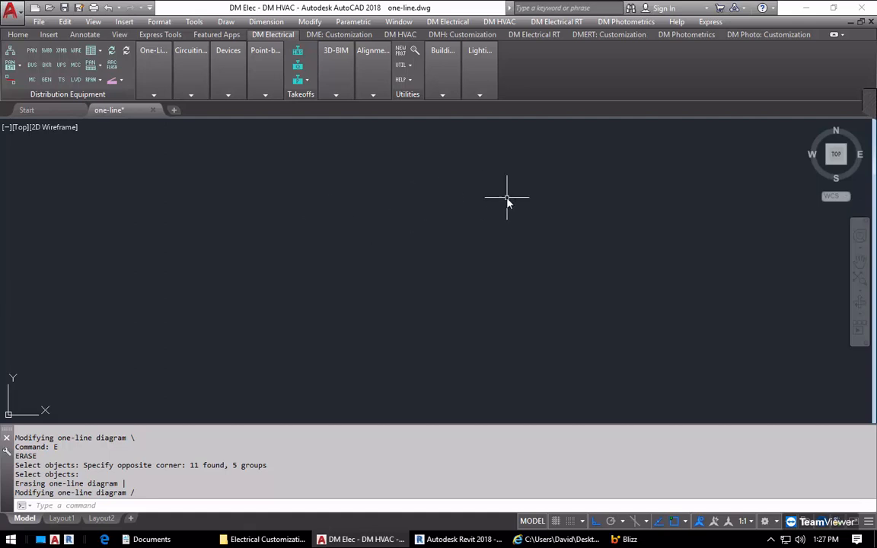
mouse_move(875, 101)
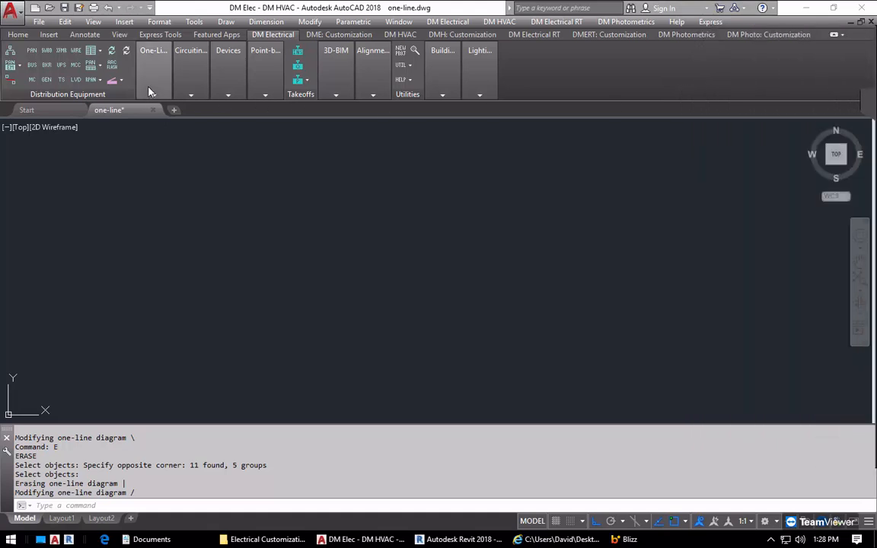
click(163, 84)
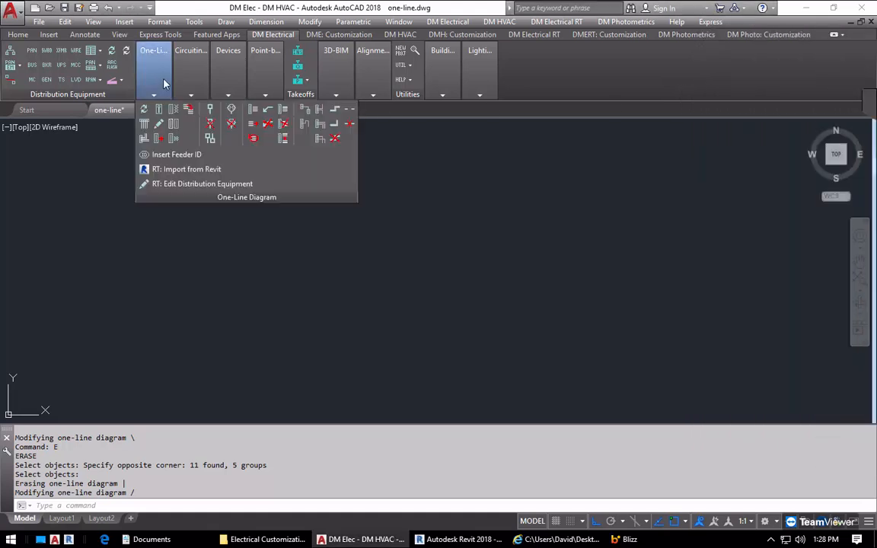
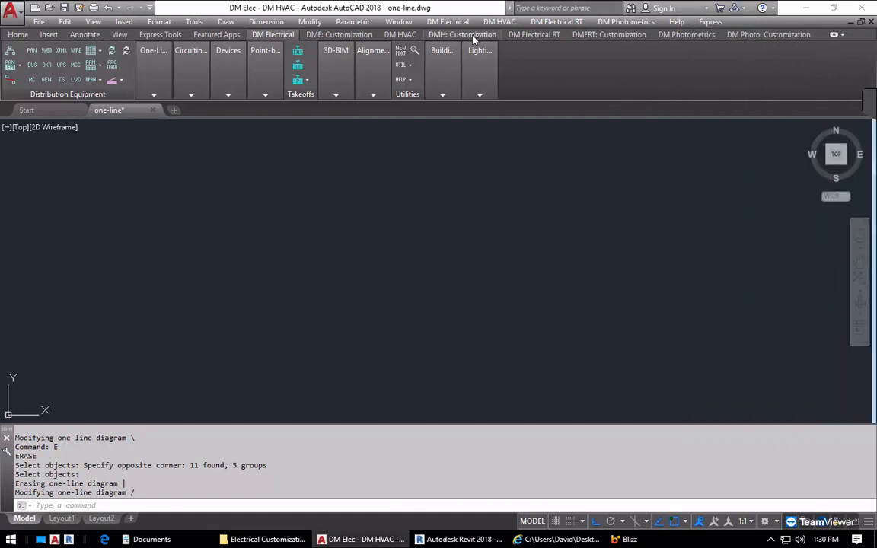
Open the project's electrical options list, enlarge its window and bring up the One-Line Diagram settings
click(448, 21)
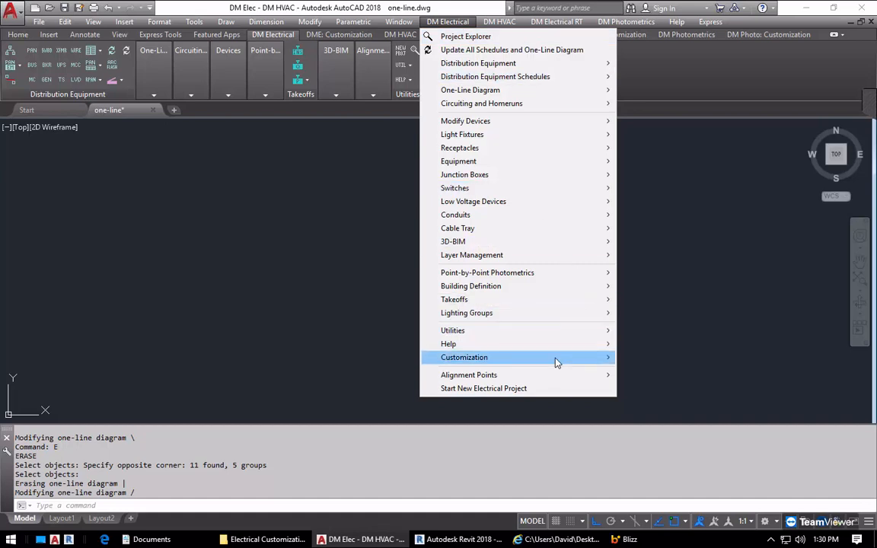
mouse_move(557, 365)
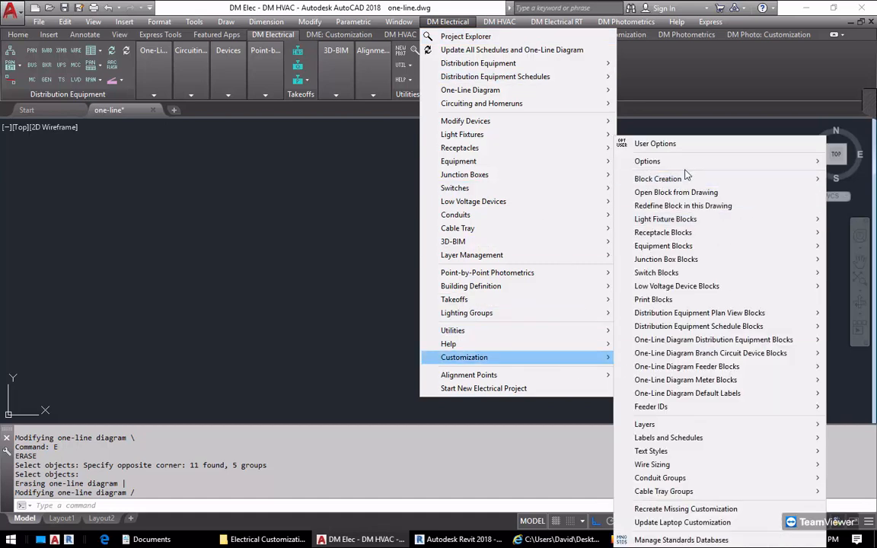
mouse_move(682, 171)
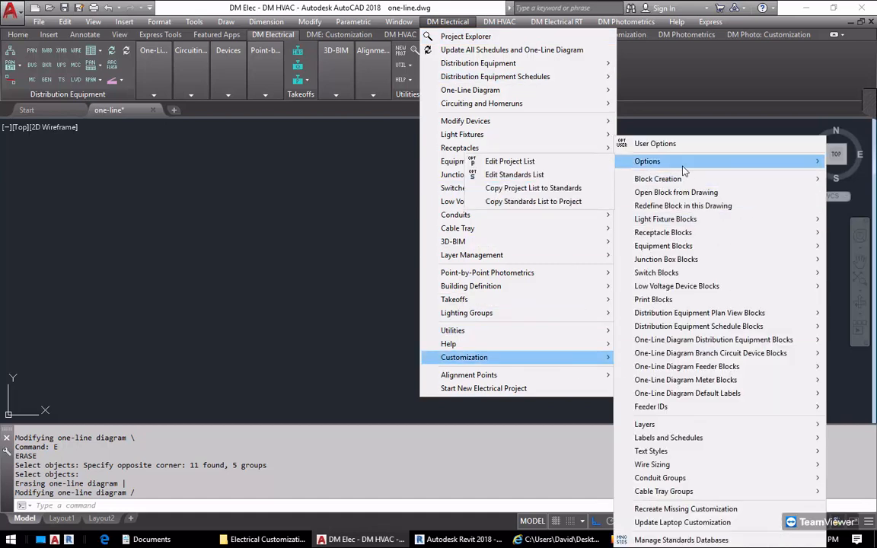
click(572, 167)
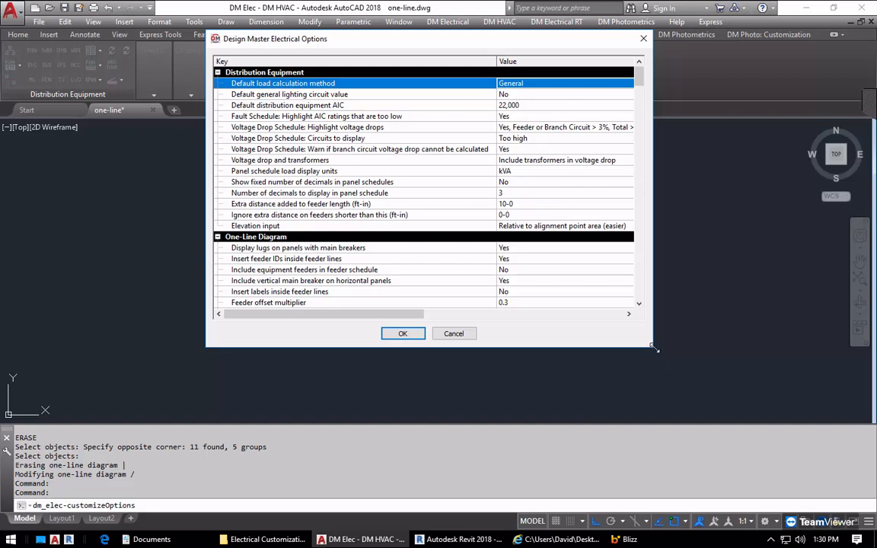
drag(653, 347, 729, 502)
mouse_move(722, 107)
mouse_down()
mouse_move(735, 195)
mouse_move(727, 122)
mouse_up()
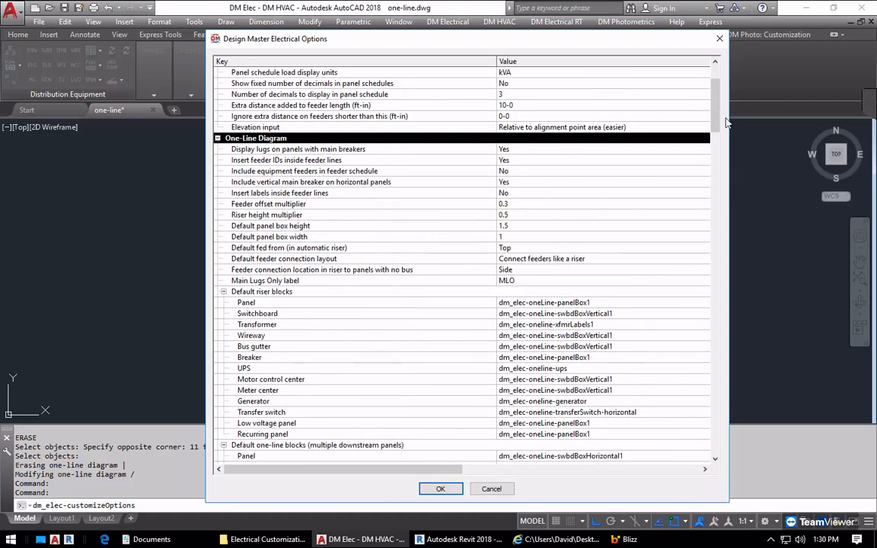
Set the One-Line Diagram option "Insert feeder IDs inside feeder lines" to No and apply the options
click(330, 161)
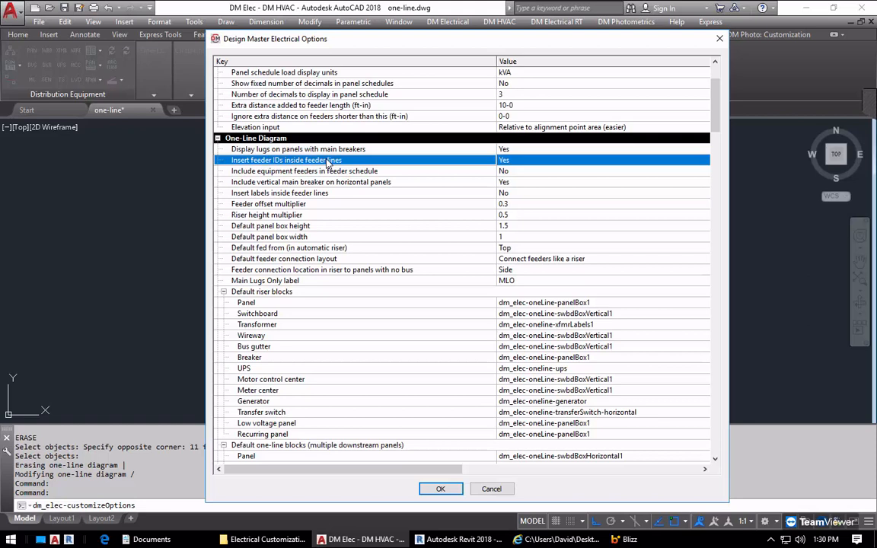
click(533, 162)
click(528, 163)
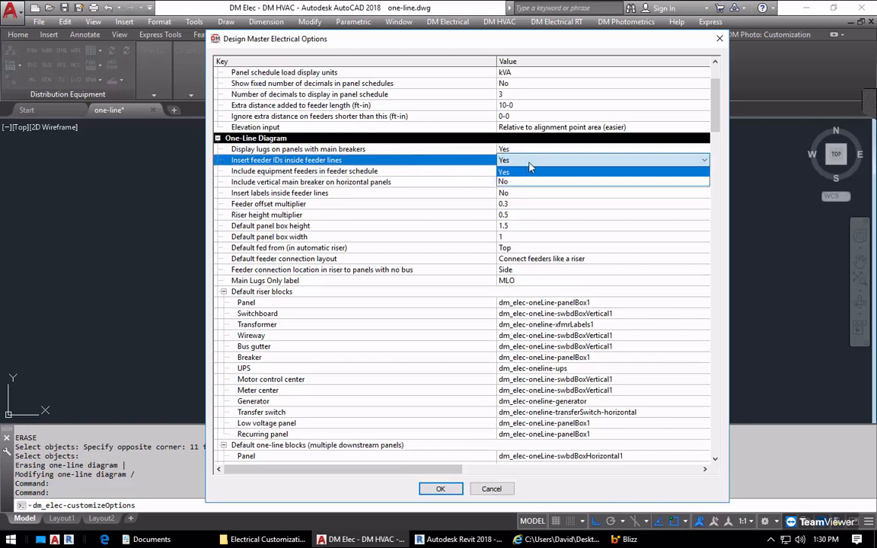
click(524, 182)
click(408, 173)
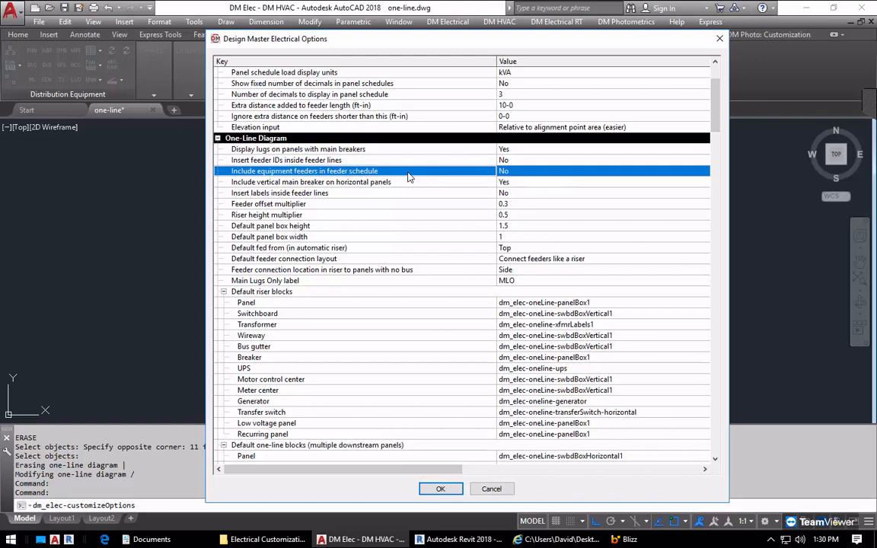
click(440, 489)
Generate a riser diagram starting from panel MDP-1 and place it in the empty drawing area
click(152, 90)
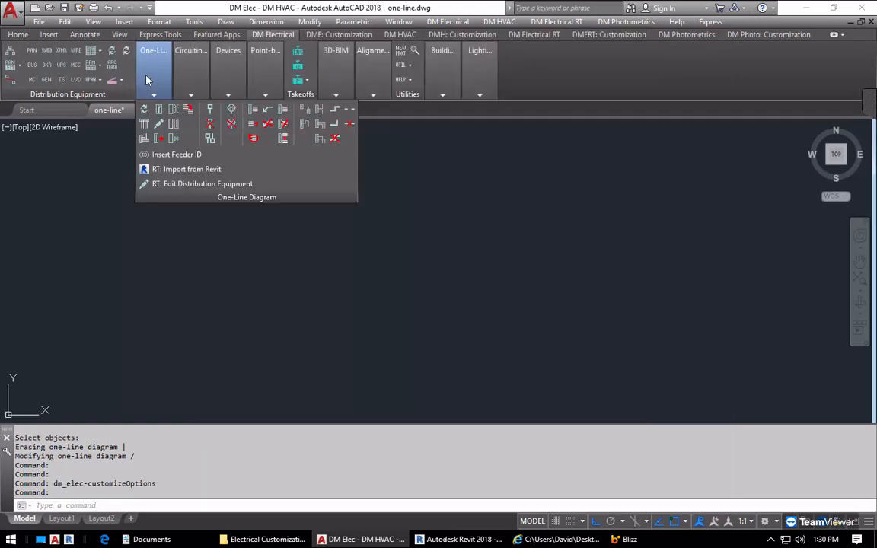
click(143, 140)
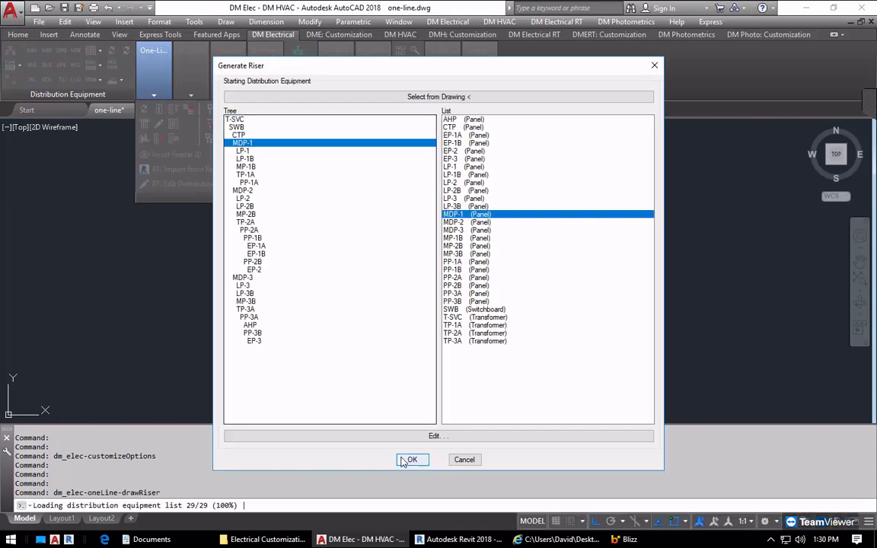
click(411, 458)
click(204, 324)
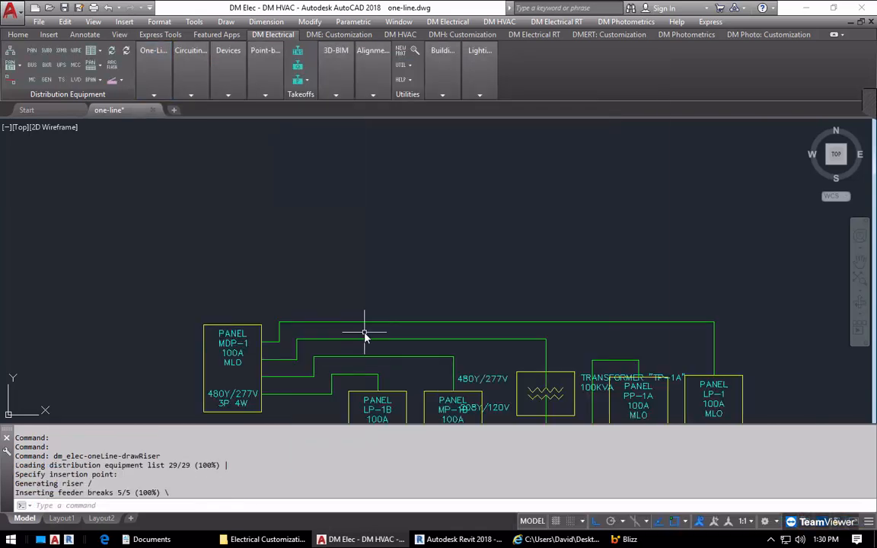
middle_drag(504, 294, 372, 222)
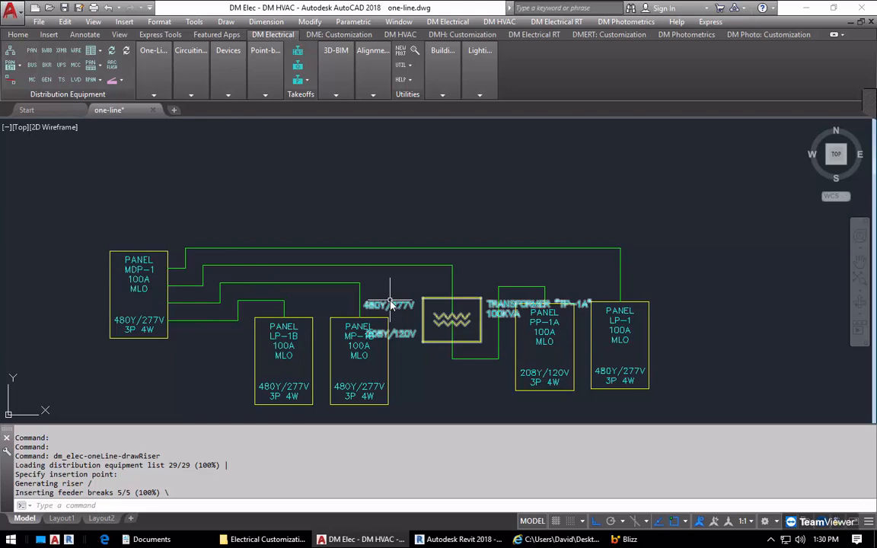
middle_drag(345, 281, 358, 255)
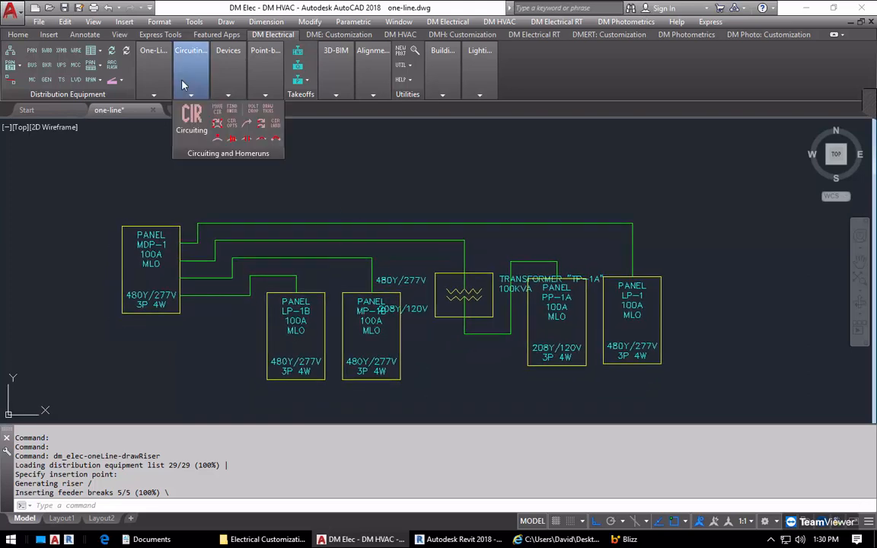
Add the Feeder field label to the feeder between MDP-1 and LP-1, placing it above the line with object snap off
mouse_move(156, 86)
click(231, 109)
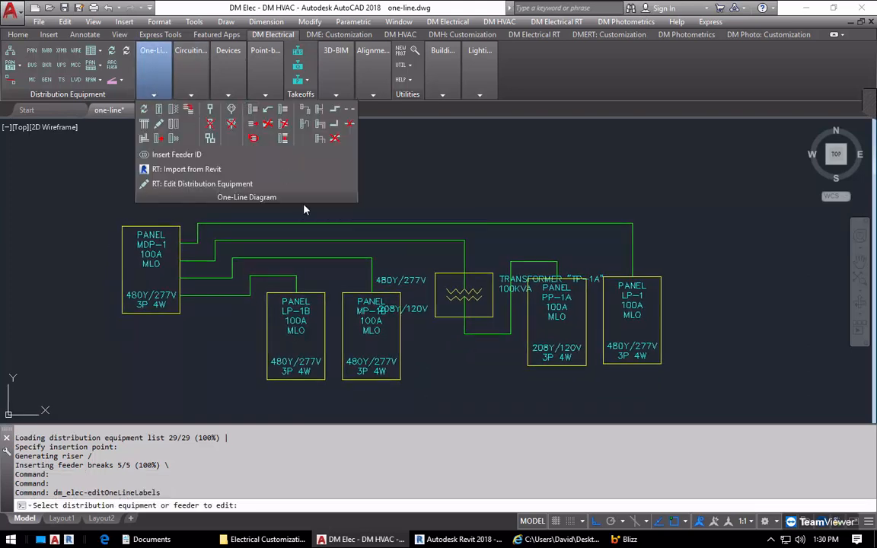
click(302, 224)
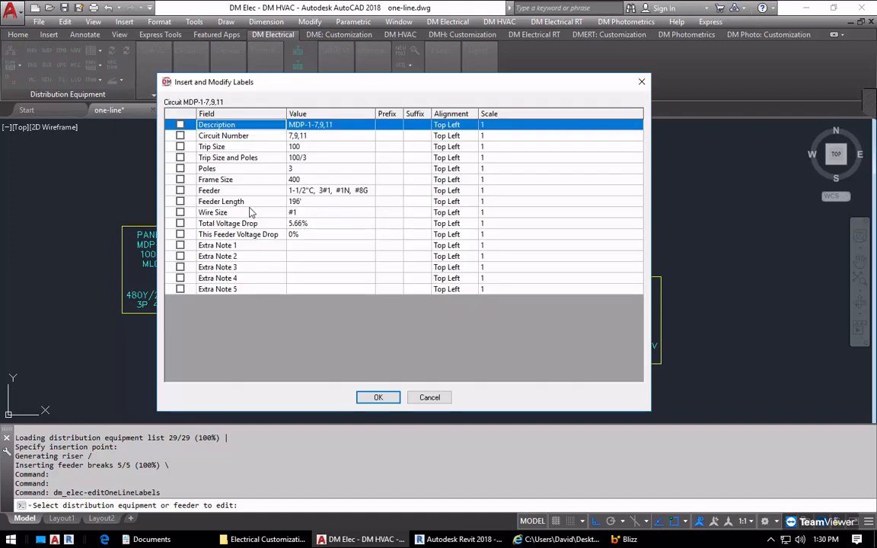
click(181, 191)
click(375, 398)
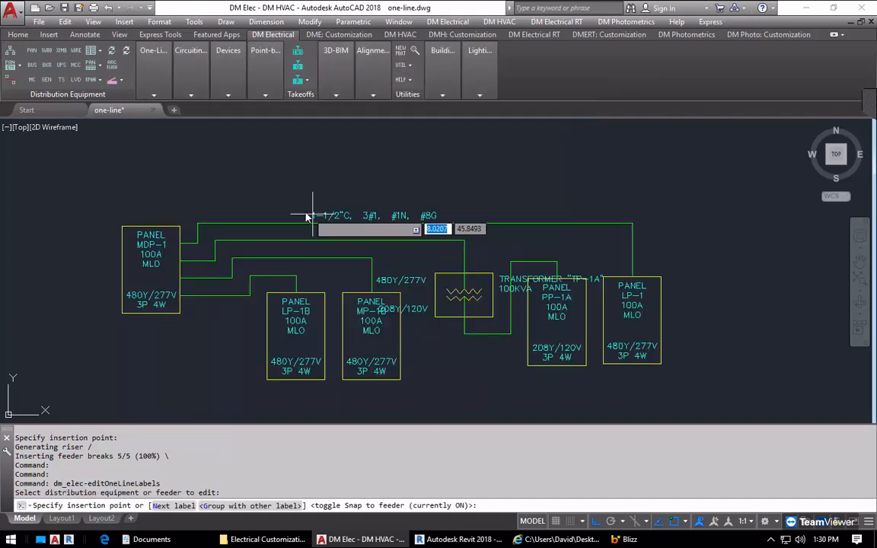
key(F3)
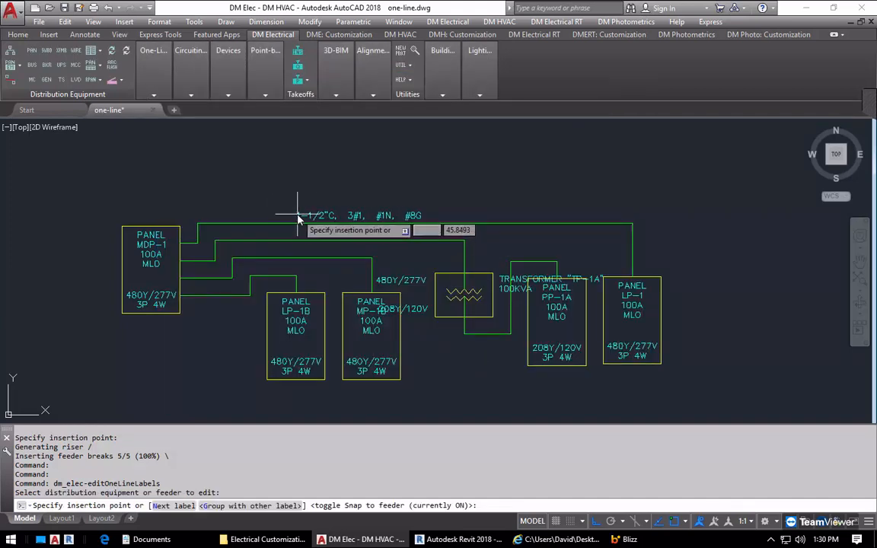
click(298, 219)
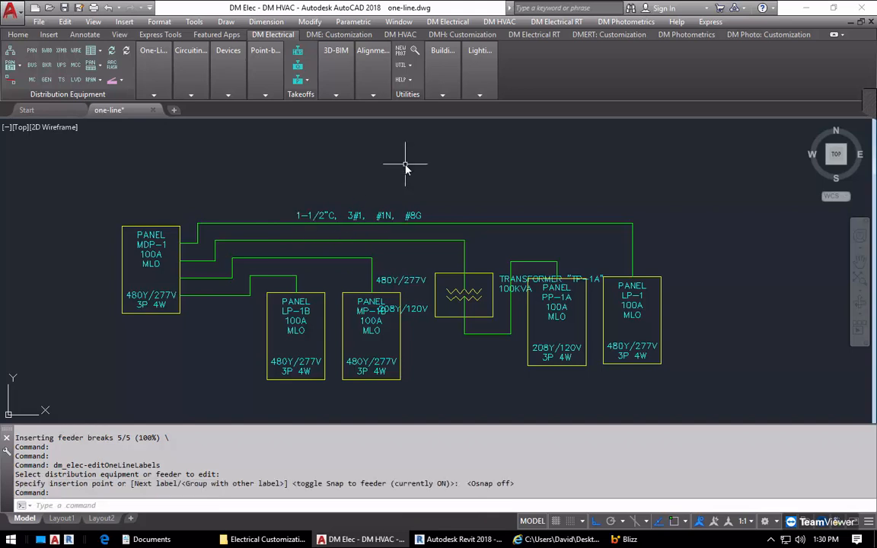
click(867, 102)
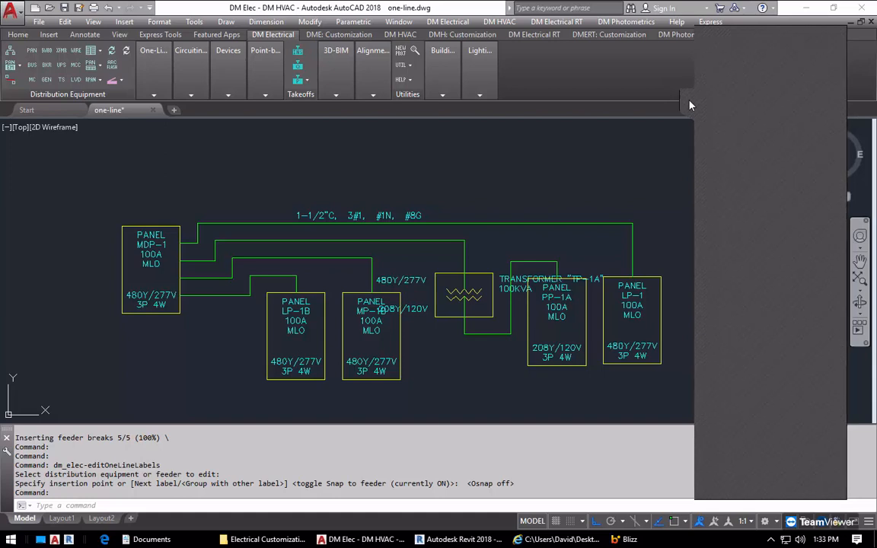
click(709, 313)
key(Escape)
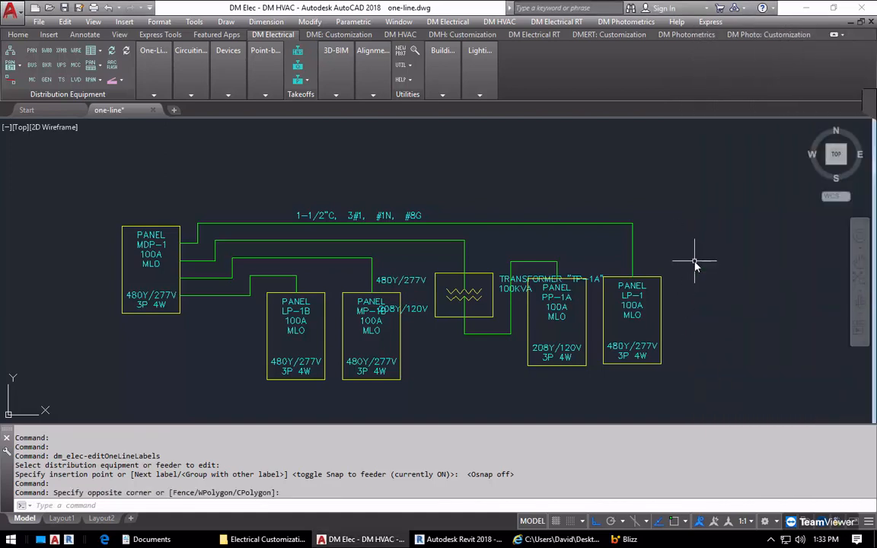
Move panel LP-1 horizontally to the right, farther away from panel PP-1A
text(M)
key(Return)
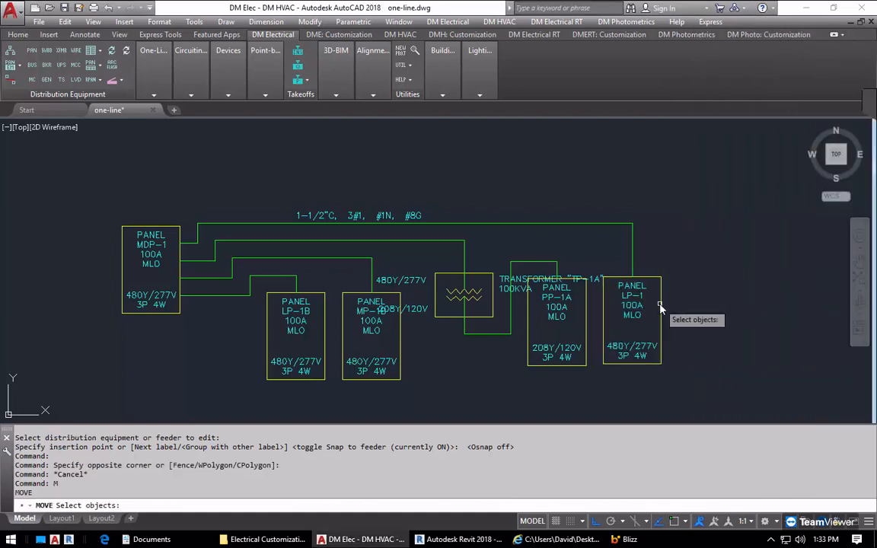
click(662, 308)
key(Return)
click(590, 396)
click(686, 385)
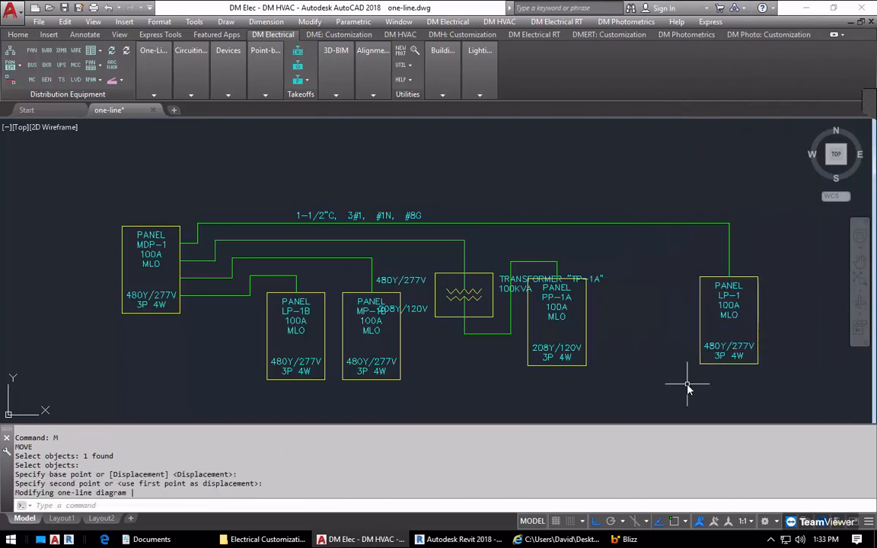
Move panel LP-1B straight down by about 1.78 units, below the row of panels
middle_drag(650, 290, 680, 205)
key(Return)
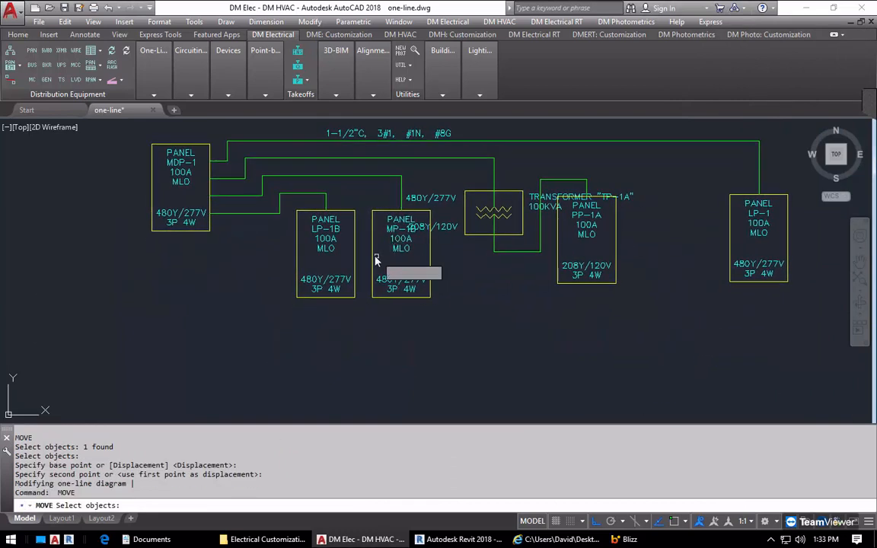
click(354, 250)
key(Return)
click(370, 203)
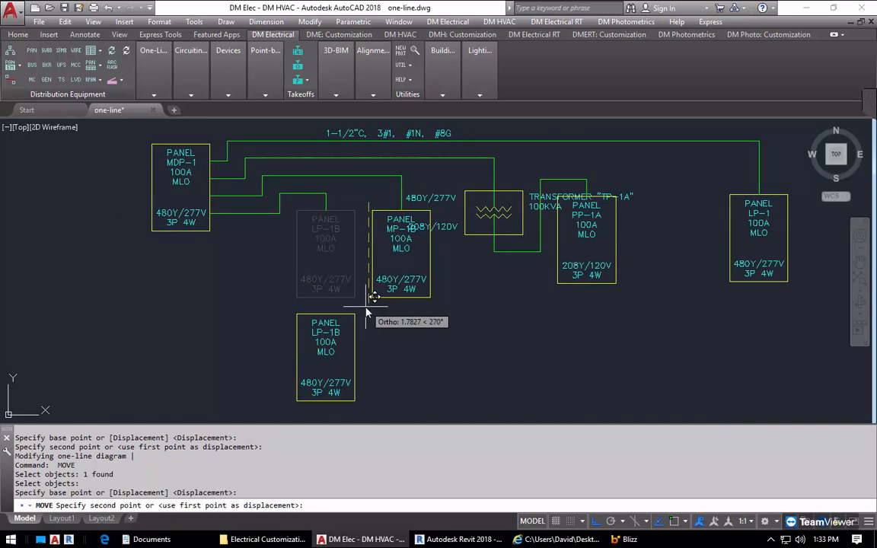
click(369, 307)
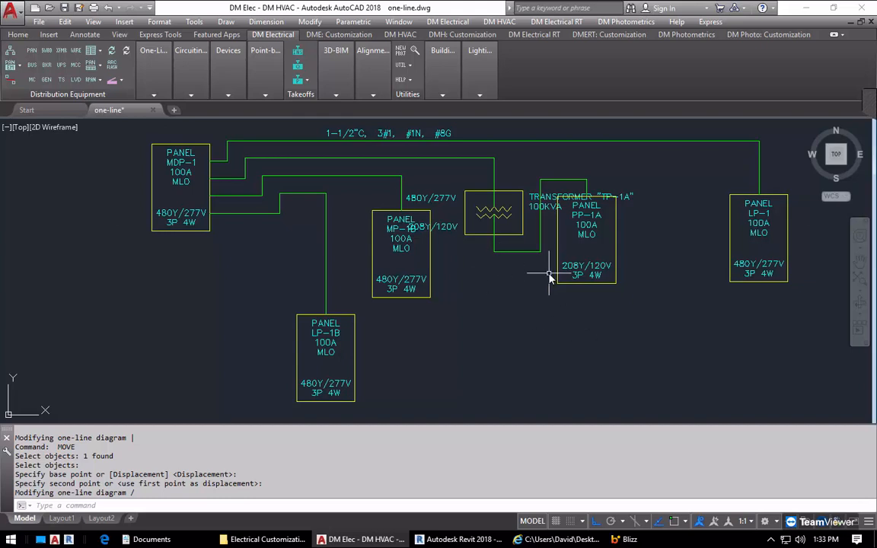
Generate a full riser diagram starting from transformer T-SVC and place it near the existing MDP-1 riser
scroll(550, 272, down, 2)
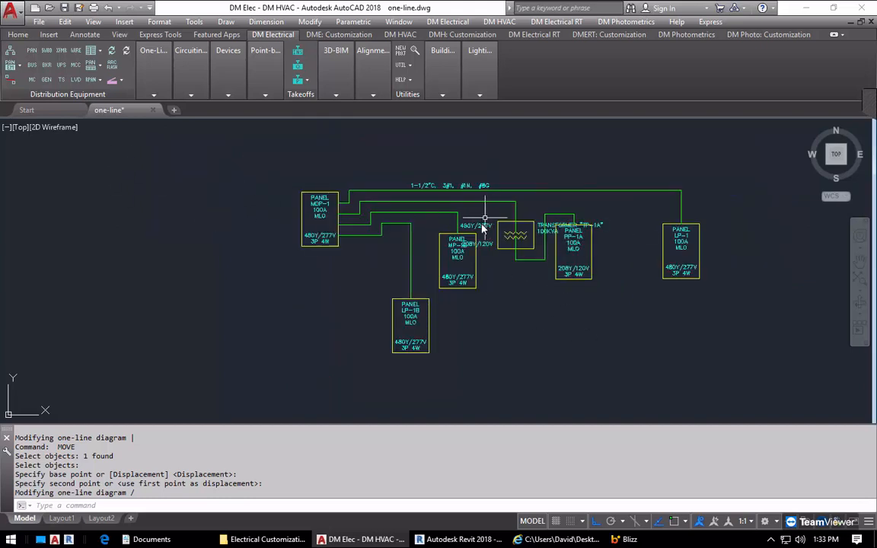
mouse_move(140, 71)
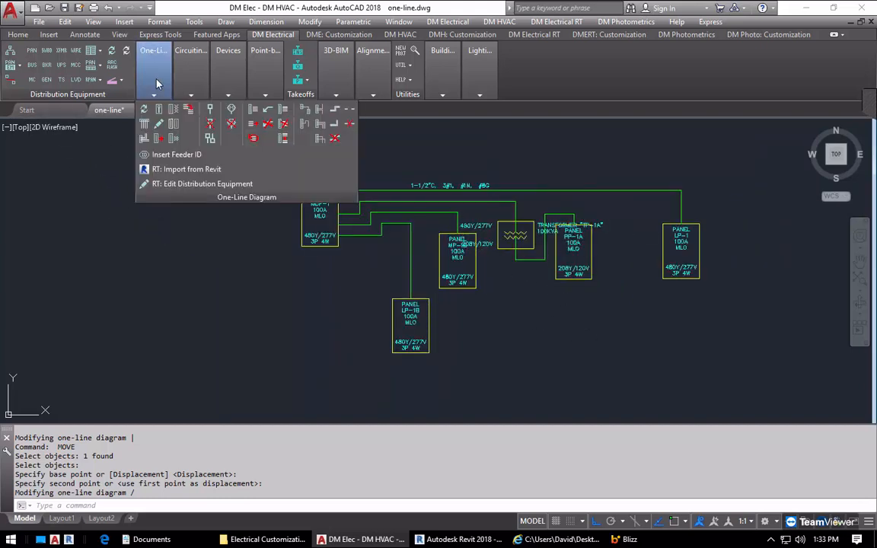
click(145, 140)
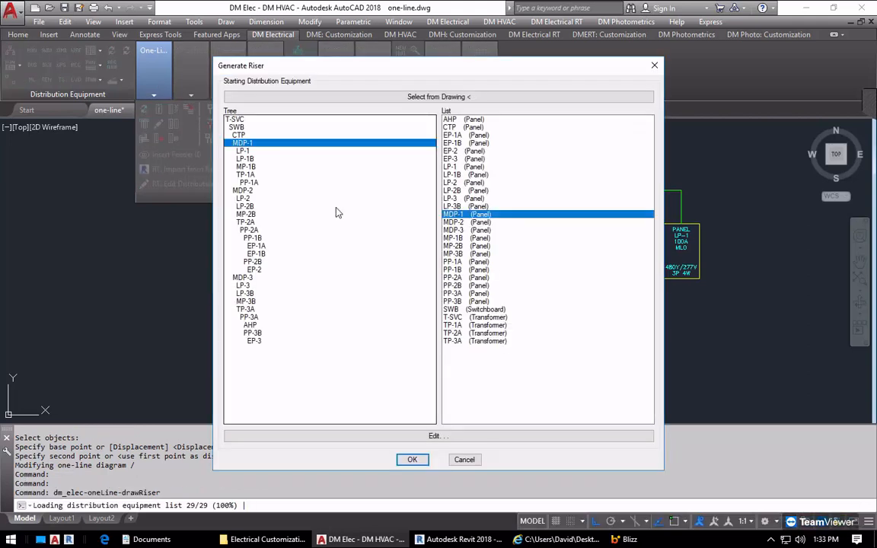
click(229, 120)
click(412, 459)
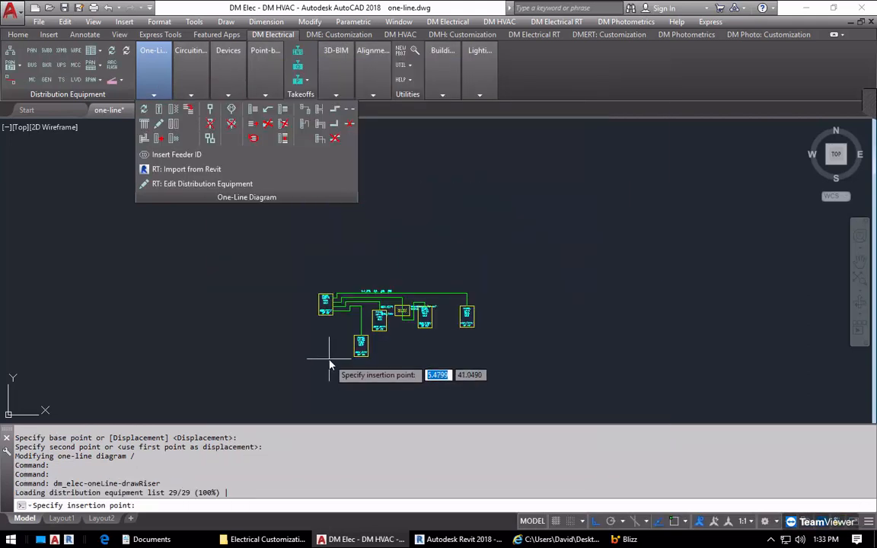
click(421, 240)
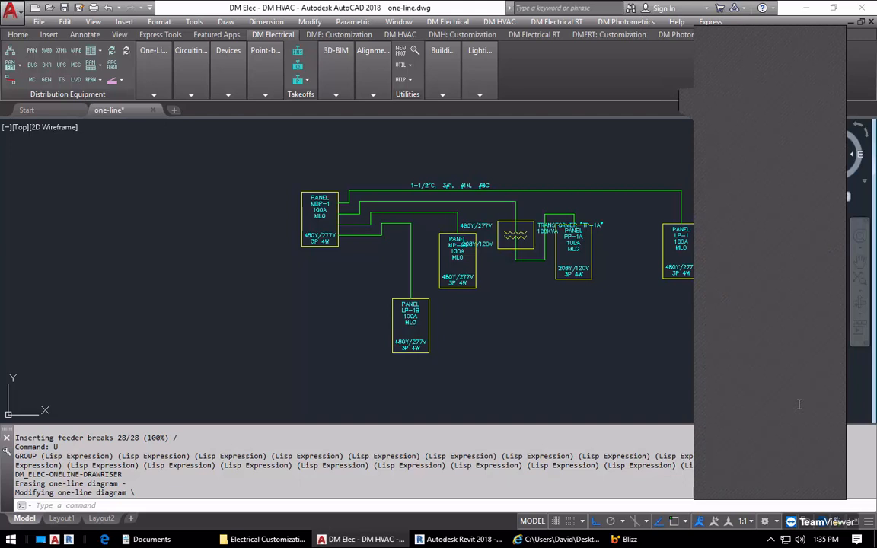
drag(769, 47, 800, 29)
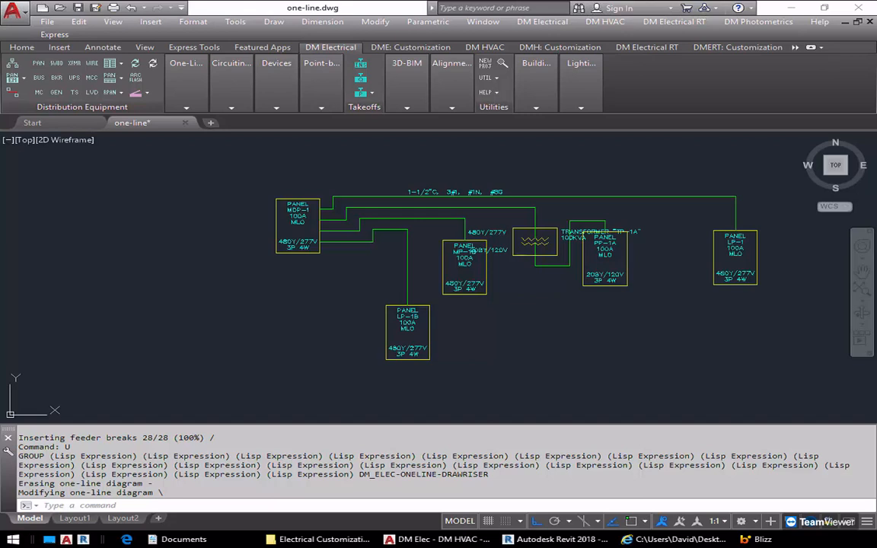
click(251, 290)
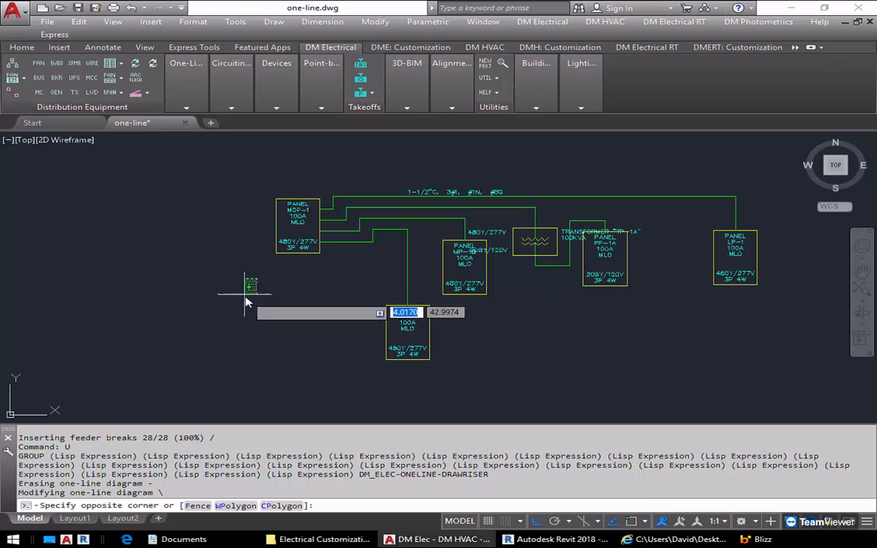
click(319, 286)
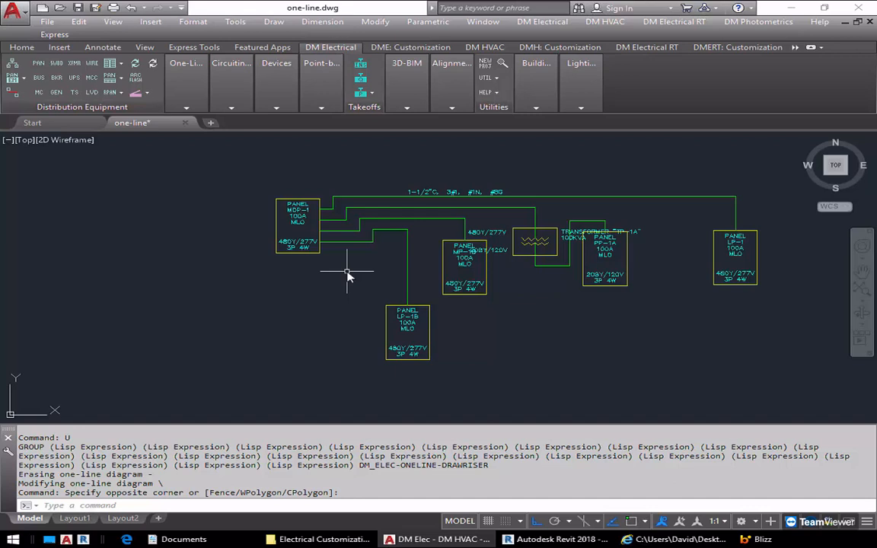
Give the feeder between MDP-1 and LP-1B the Circuit Breaker OCP block with Feeder ID set to Yes, and select the updated feeder
click(176, 98)
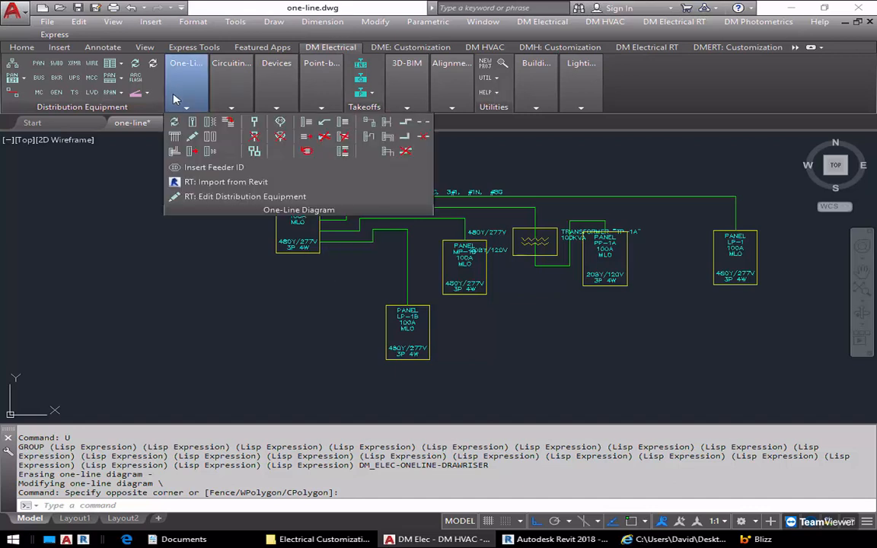
click(251, 153)
click(339, 241)
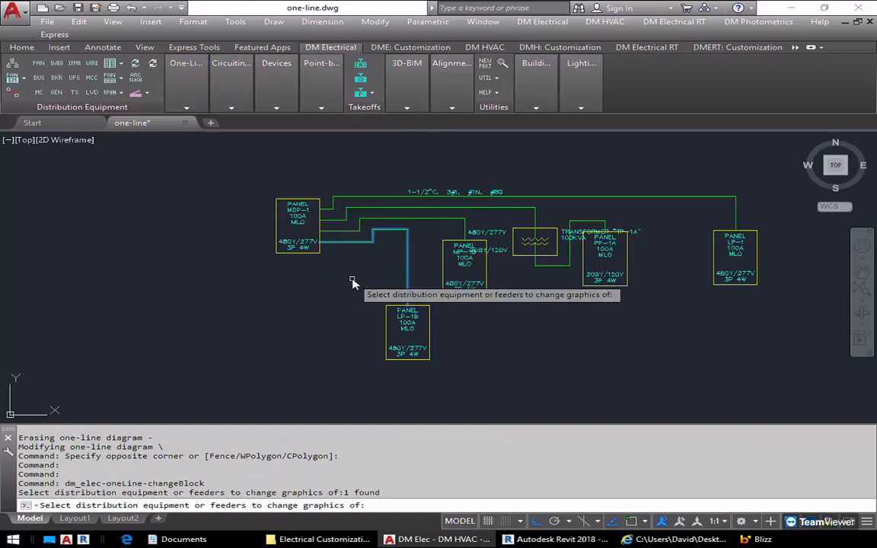
key(Return)
click(156, 166)
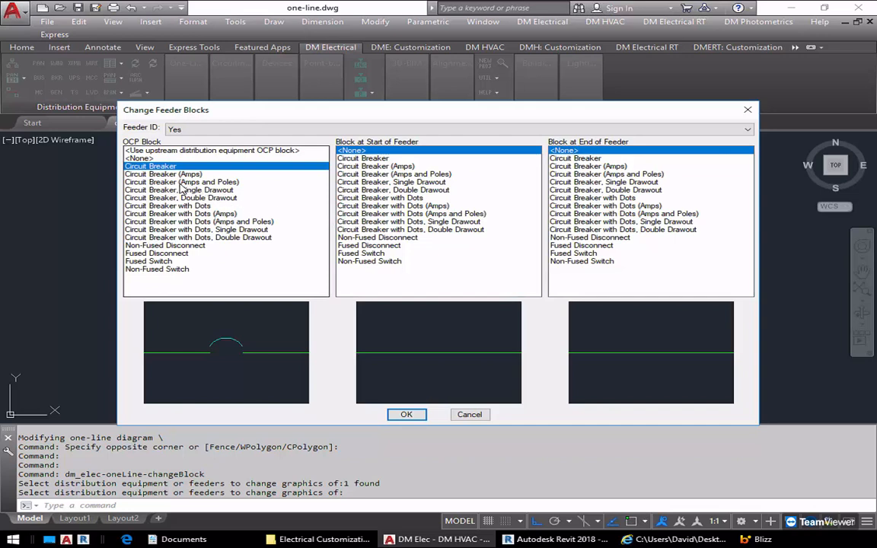
click(202, 130)
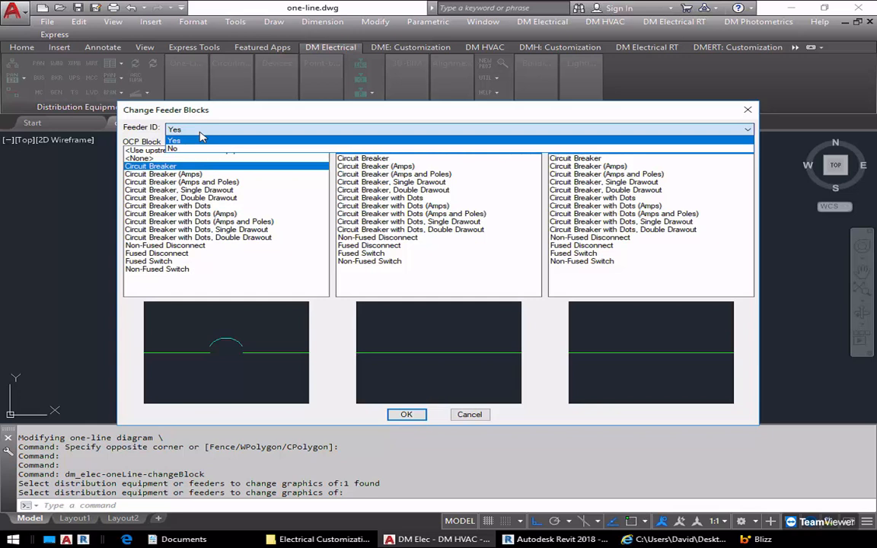
click(202, 139)
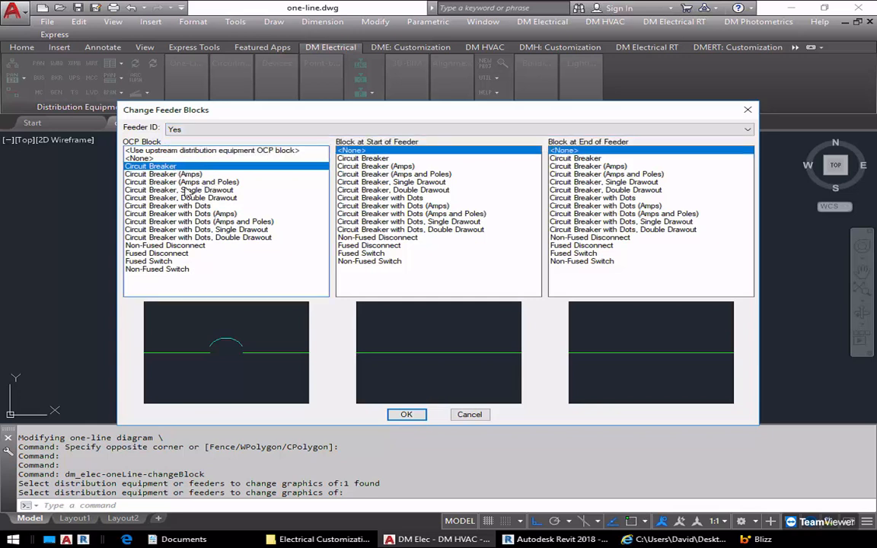
click(407, 414)
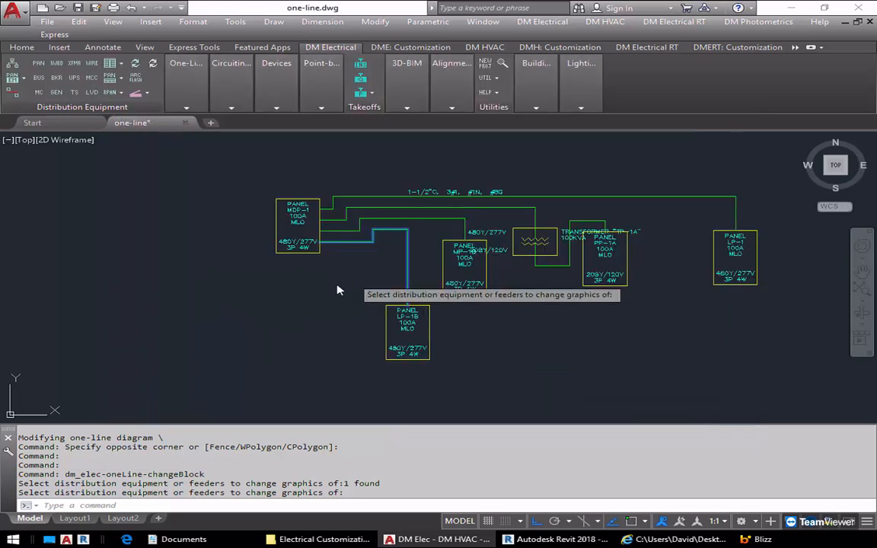
scroll(349, 244, up, 2)
click(329, 246)
click(327, 244)
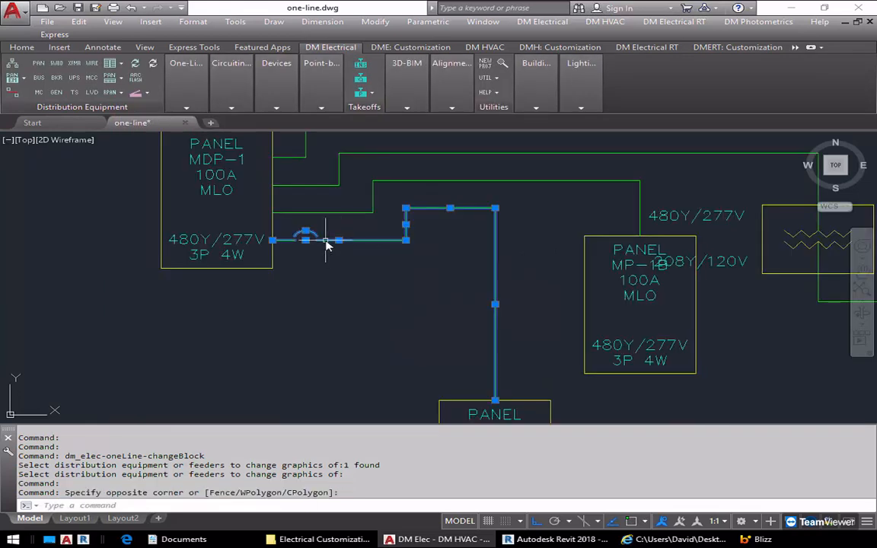
With Ortho off, move the feeder's breaker symbol onto the vertical run above LP-1B and back onto the horizontal run beside MDP-1
click(306, 240)
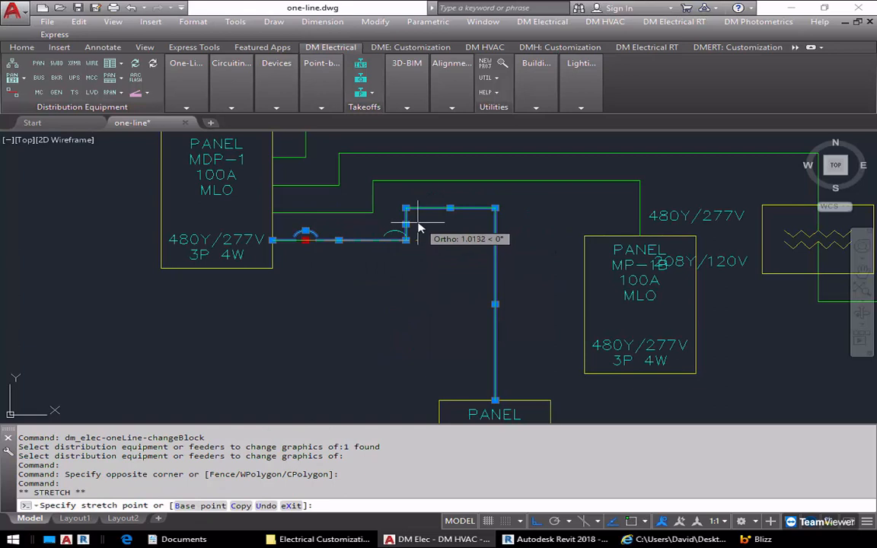
key(F8)
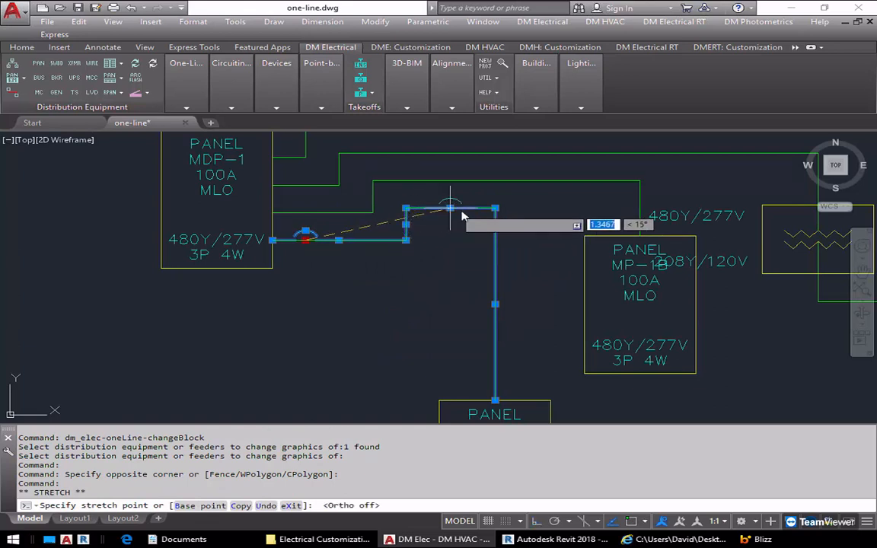
click(510, 244)
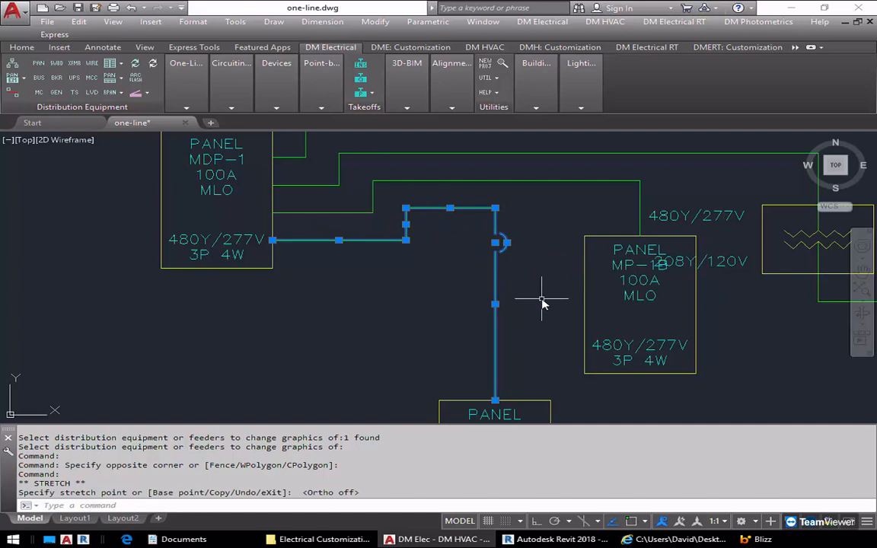
click(499, 243)
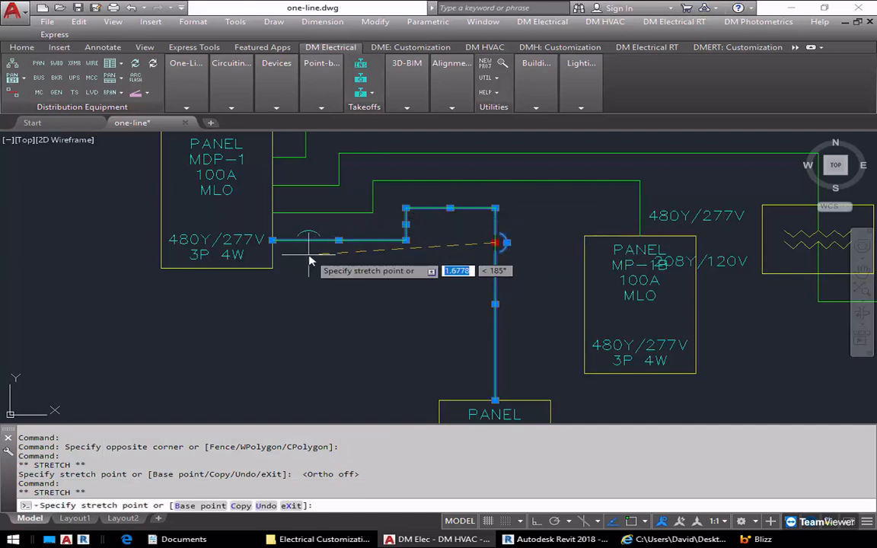
click(308, 242)
key(Escape)
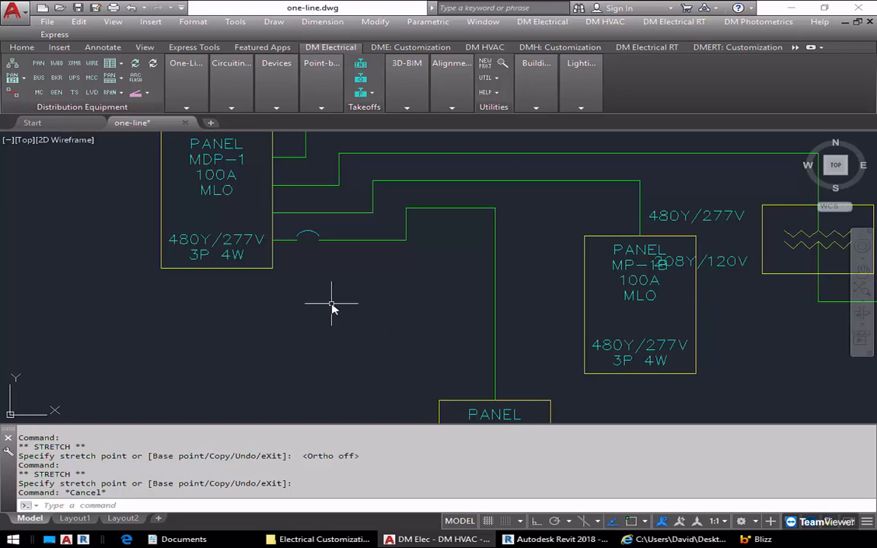
Draw a small two-segment inverted-V line in the empty area below the MDP-1 to LP-1B feeder
text(lin)
key(Return)
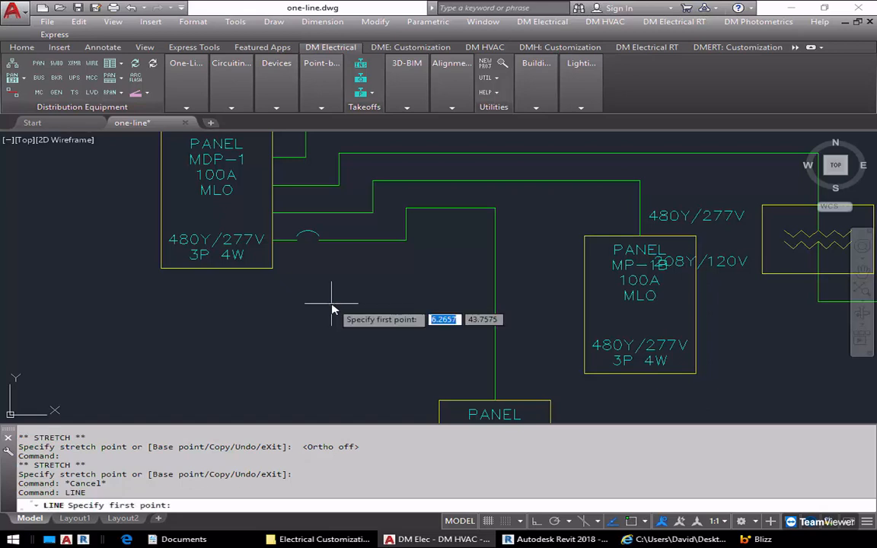
click(284, 338)
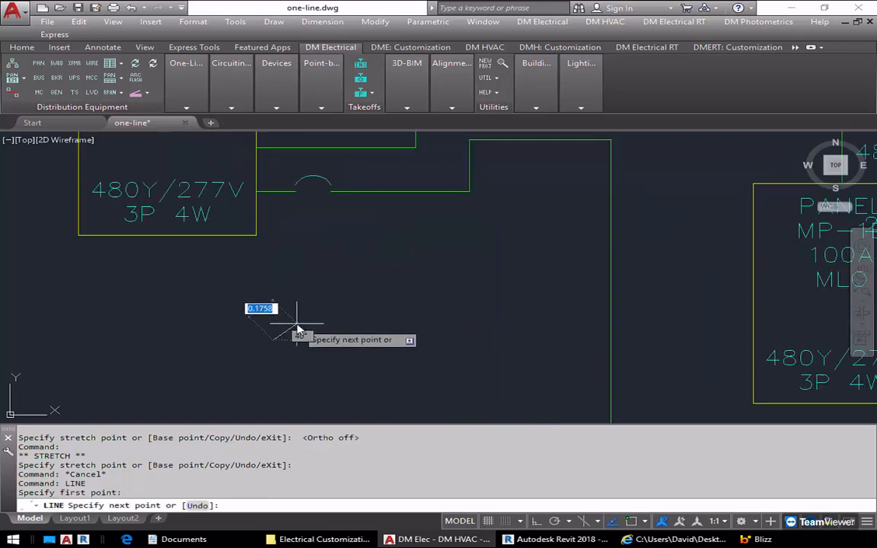
scroll(299, 323, up, 2)
click(295, 326)
click(315, 337)
key(Return)
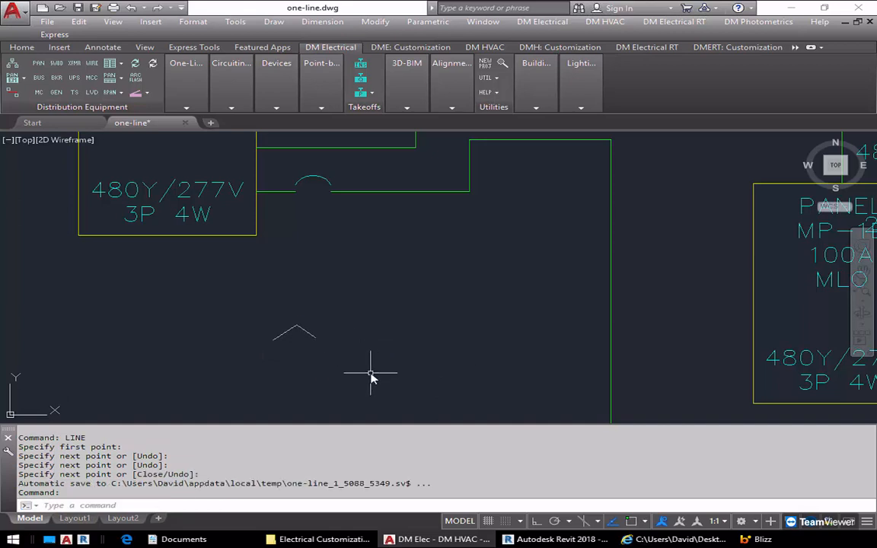
Draw a small circle to the lower right of the inverted V and place the text M inside it, height 0.2 and rotation 0
text(ci)
key(Return)
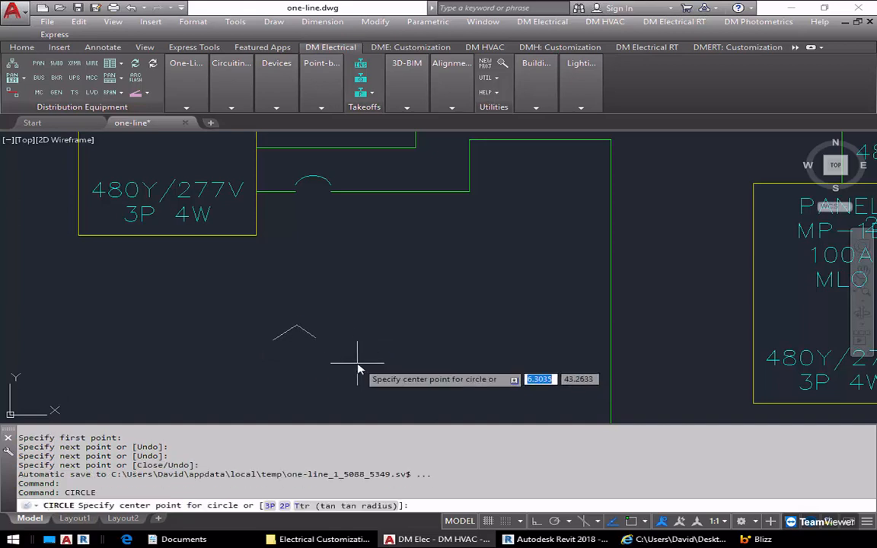
click(357, 358)
click(358, 373)
text(dt)
key(Return)
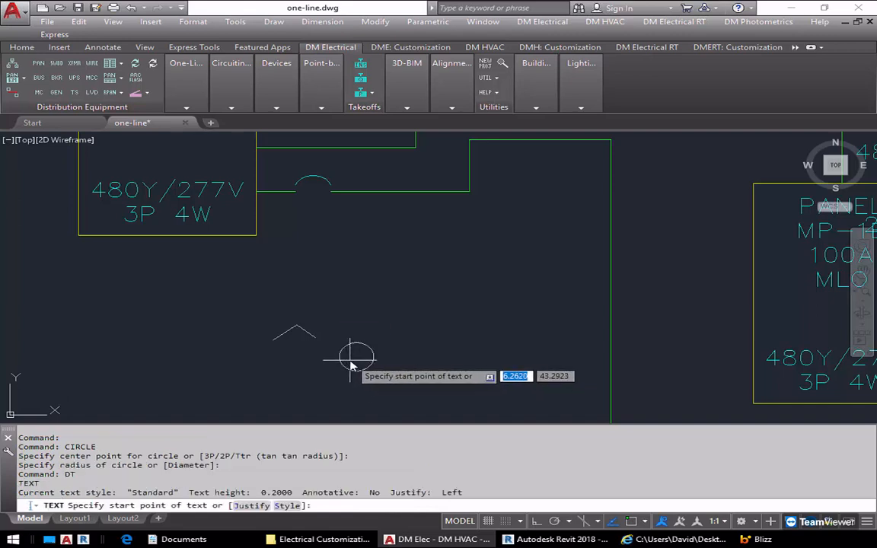
click(358, 367)
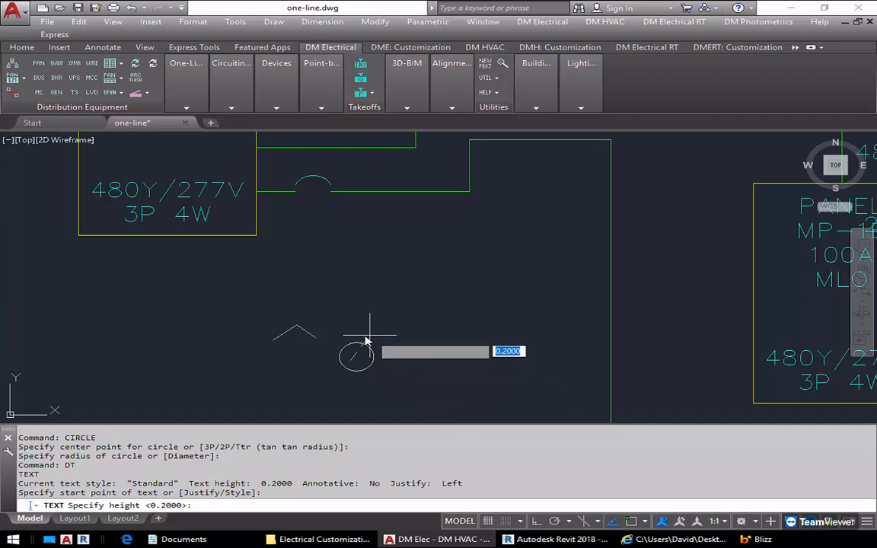
key(Return)
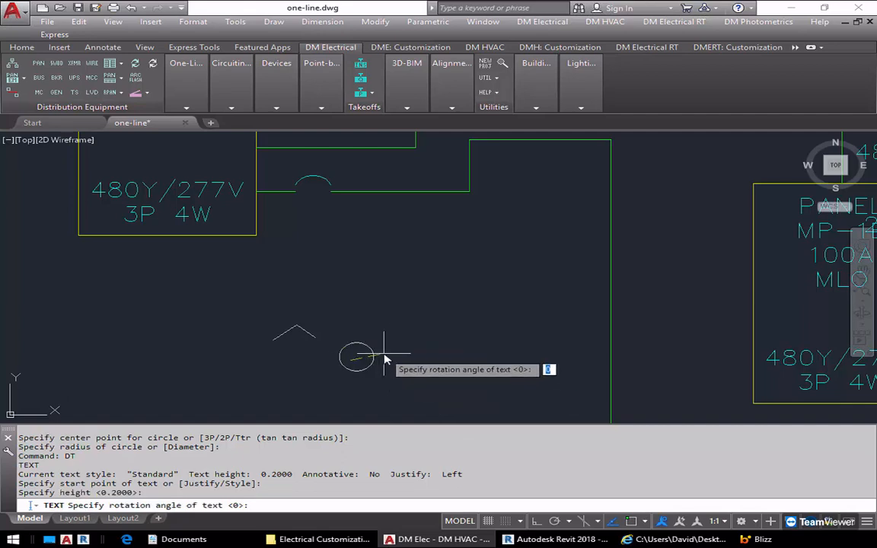
key(Return)
text(M)
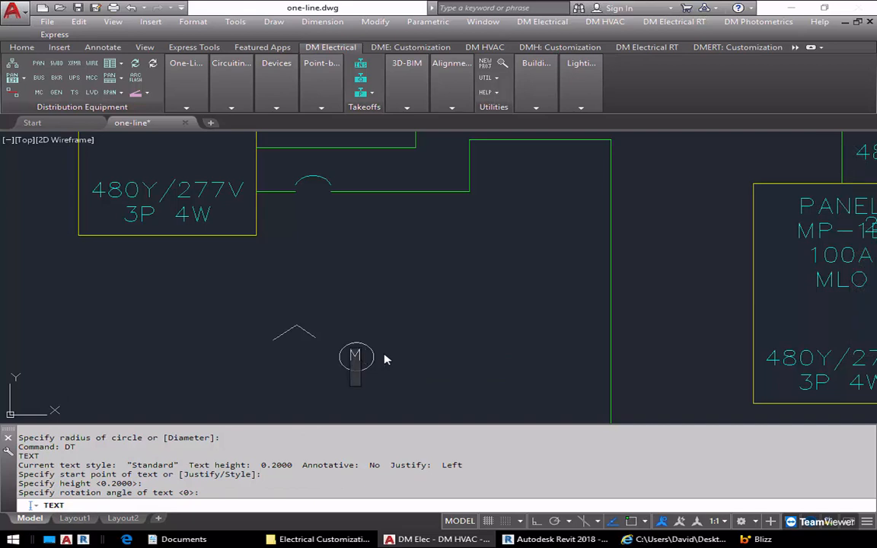
key(Return)
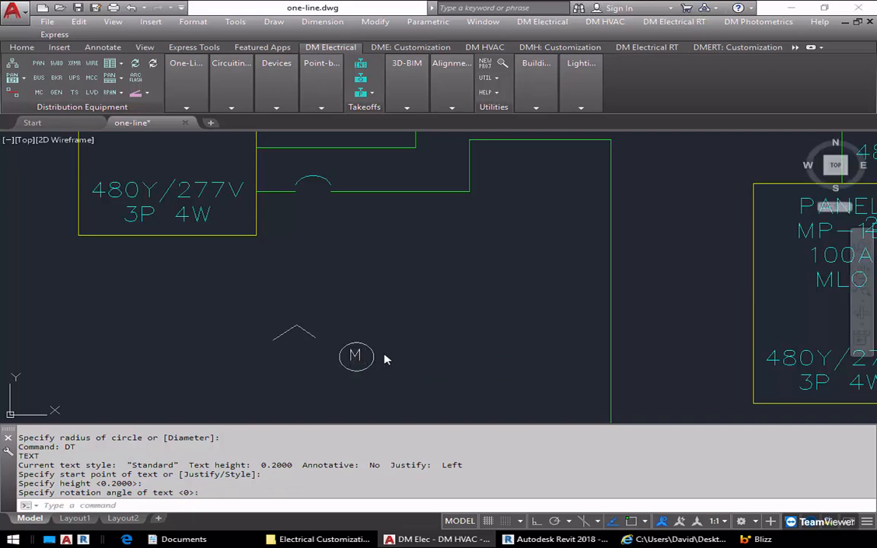
With Ortho on, draw short horizontal lines joining the left and right quadrants of the M circle, one on each side
text(L)
key(Return)
scroll(323, 352, up, 2)
click(313, 359)
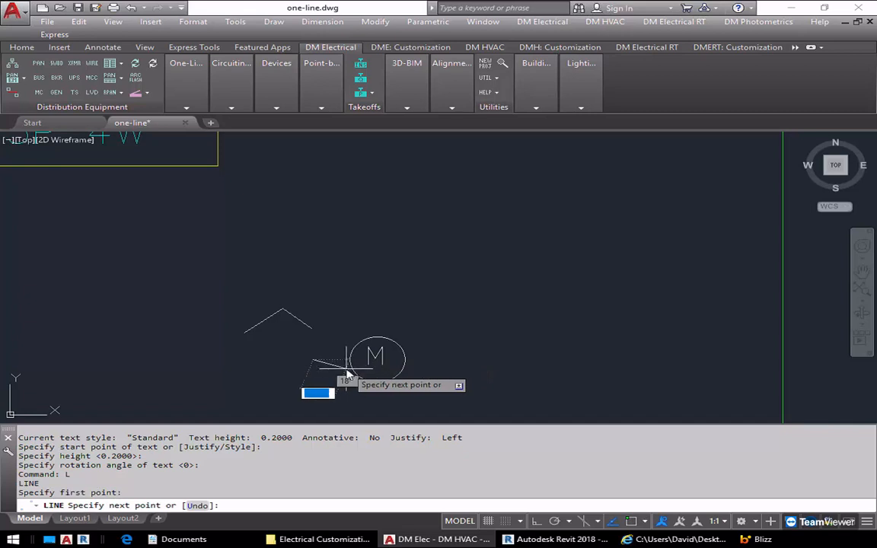
key(F8)
text(quad)
key(Return)
click(358, 371)
key(Escape)
key(Return)
text(quad)
key(Return)
click(406, 368)
click(422, 378)
key(Return)
Draw a horizontal line from the right stub's end to beyond the inverted V, and shorten it to a stub at the symbol's left end
key(Return)
text(end)
key(Return)
click(423, 359)
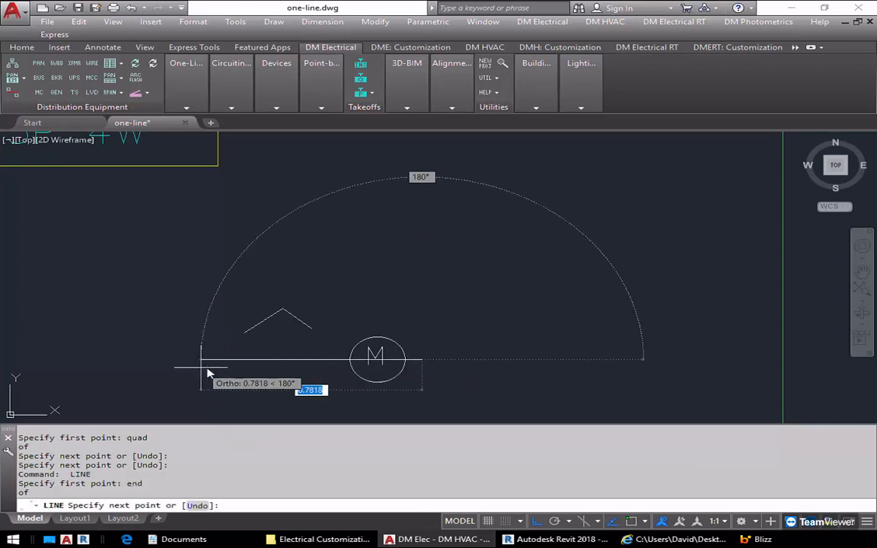
click(223, 366)
key(Escape)
click(228, 360)
click(425, 359)
key(Escape)
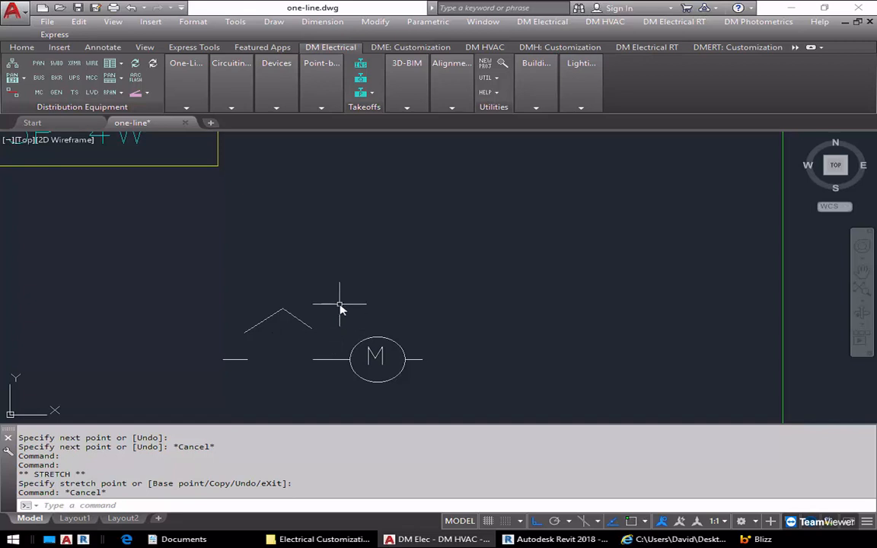
Set up a one-line diagram block from entities with file name dm_webinar_bkr_meter, block type Feeder and display name "Breaker / Meter"
scroll(339, 298, down, 2)
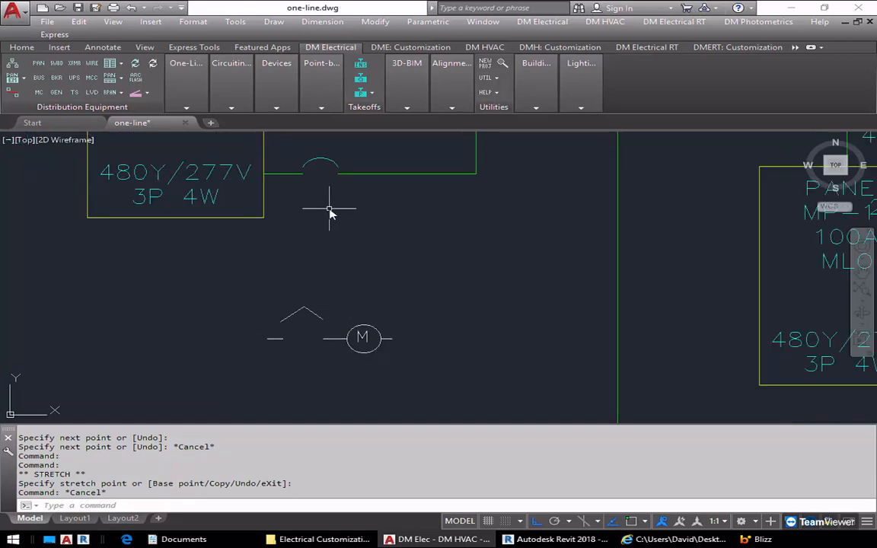
click(544, 24)
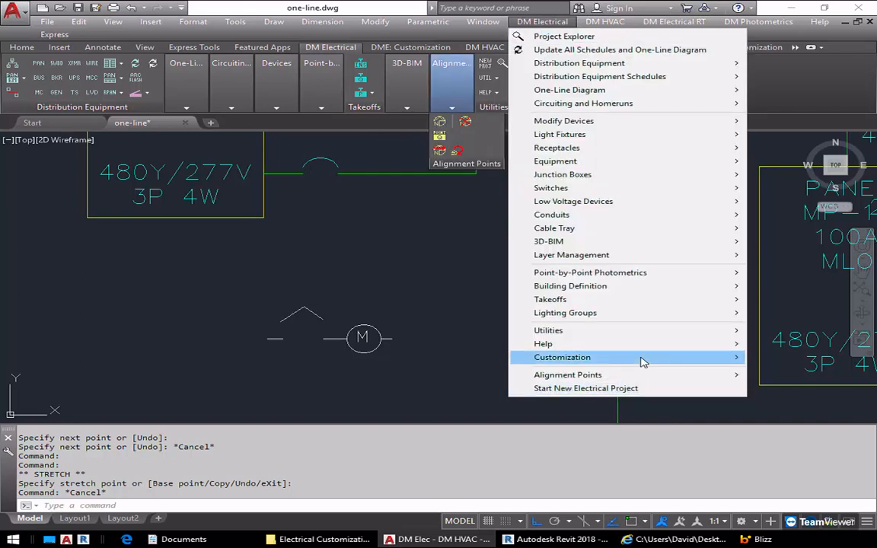
mouse_move(640, 358)
mouse_move(817, 181)
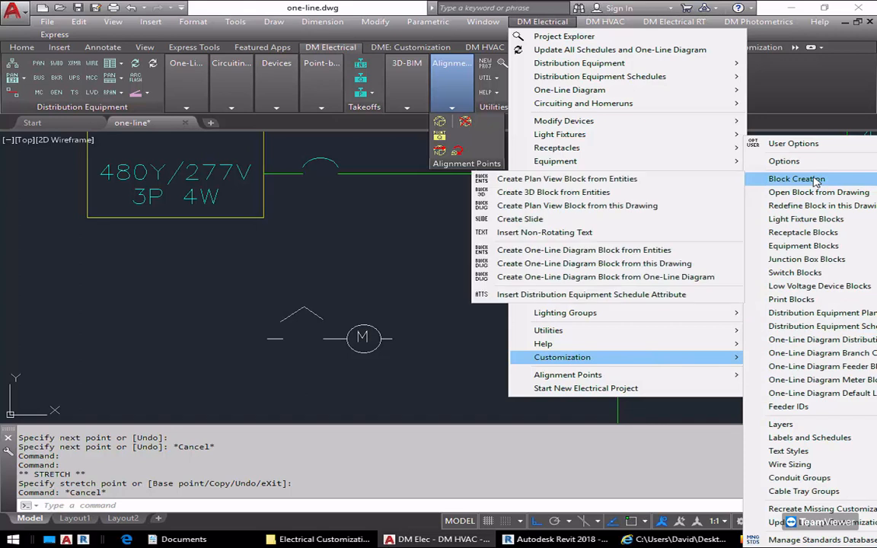
click(642, 256)
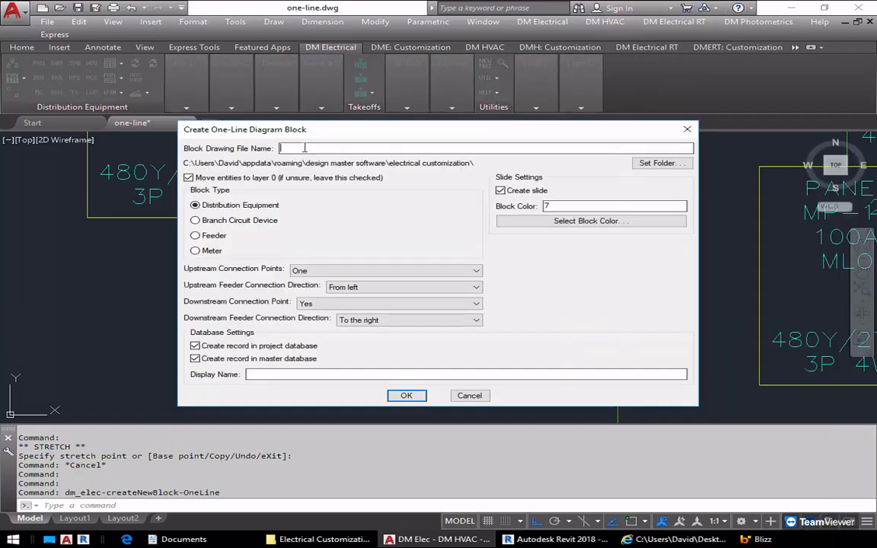
text(dm_webinar_bkr_meter)
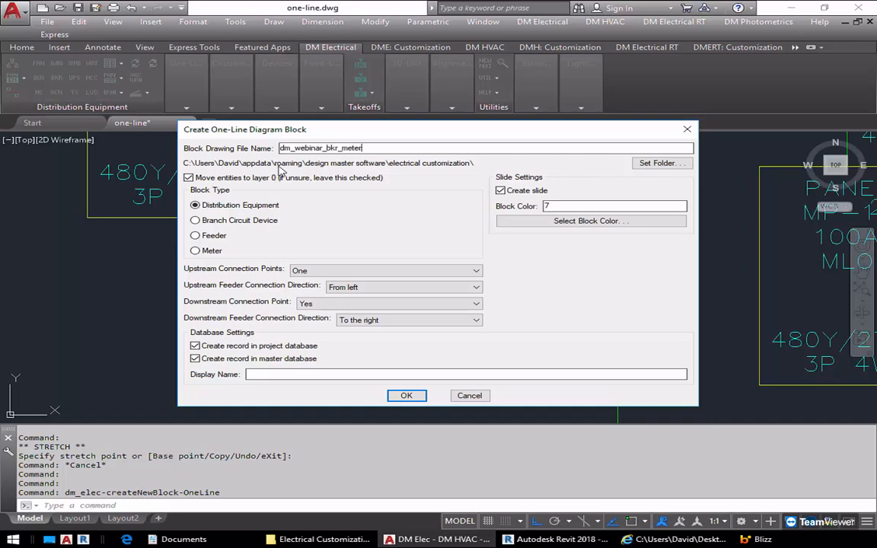
click(220, 239)
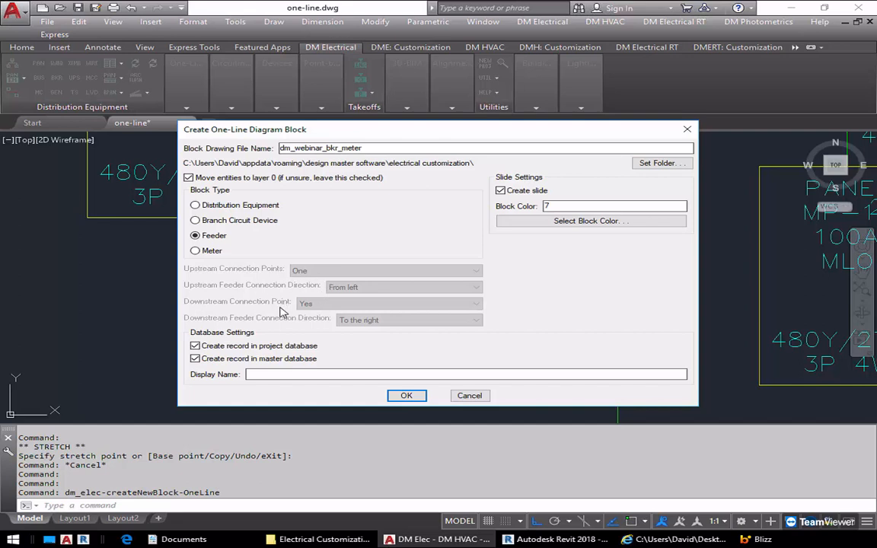
click(259, 374)
text(Breaker / Meter)
click(403, 395)
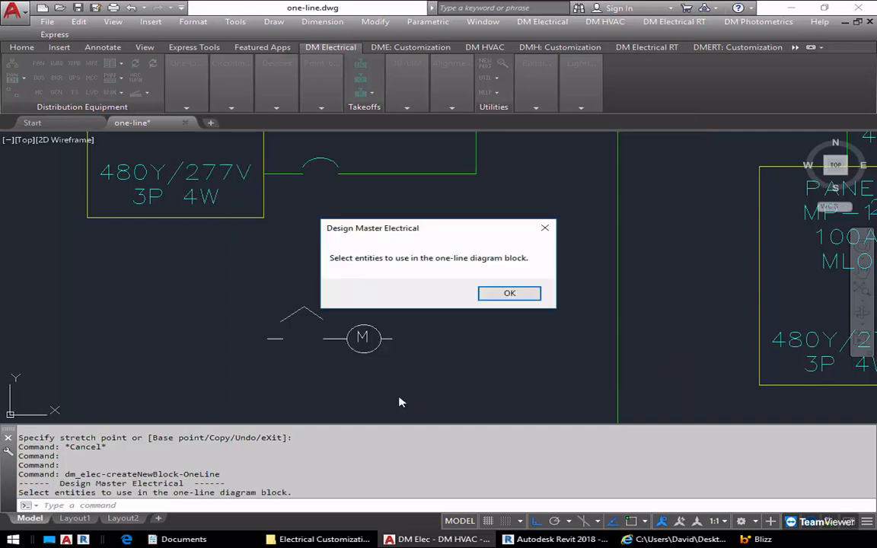
Select the inverted V, the three line stubs, the circle and the letter M as the block's entities
click(510, 295)
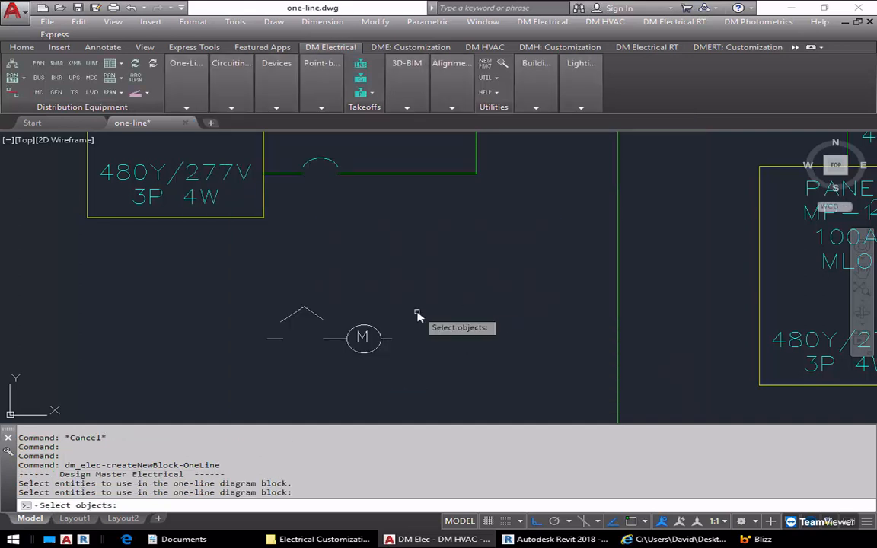
click(439, 289)
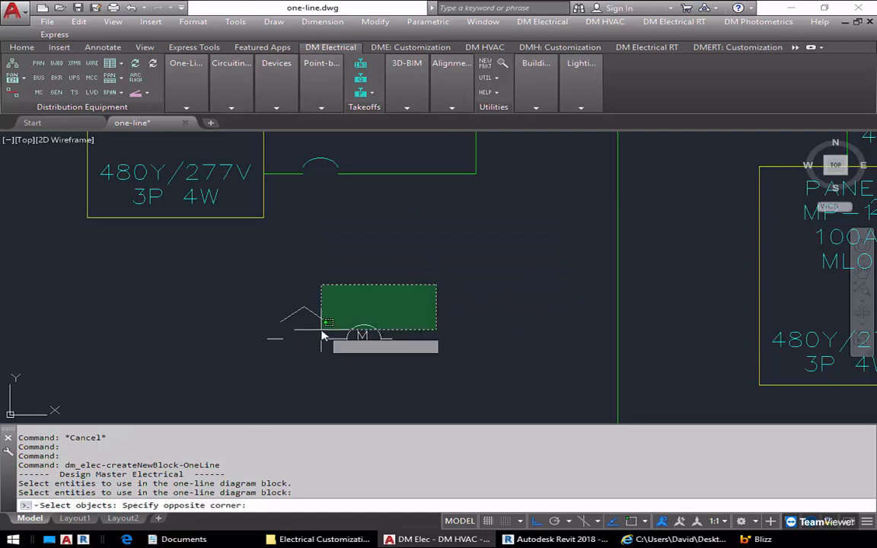
click(236, 368)
key(Return)
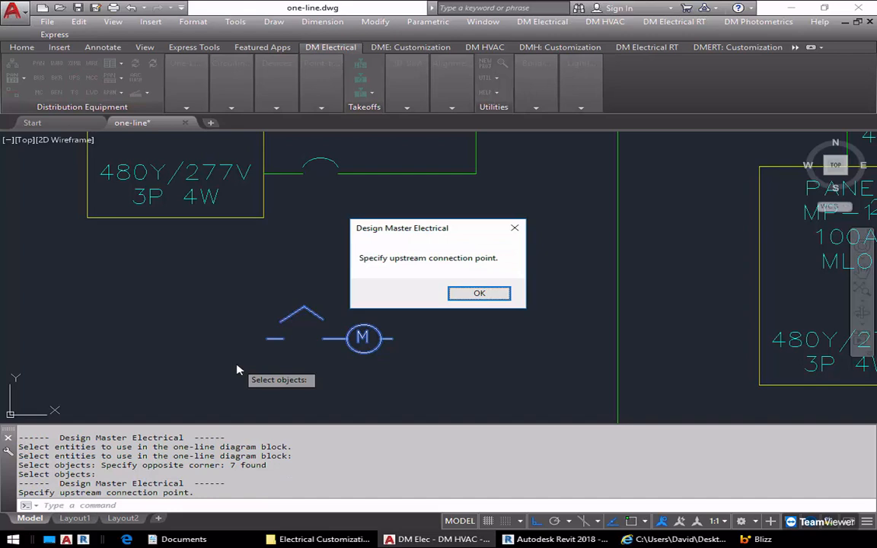
Snap the block's upstream and downstream connection points to its left and right line ends, and set the mirroring point at the inverted V's apex
key(Return)
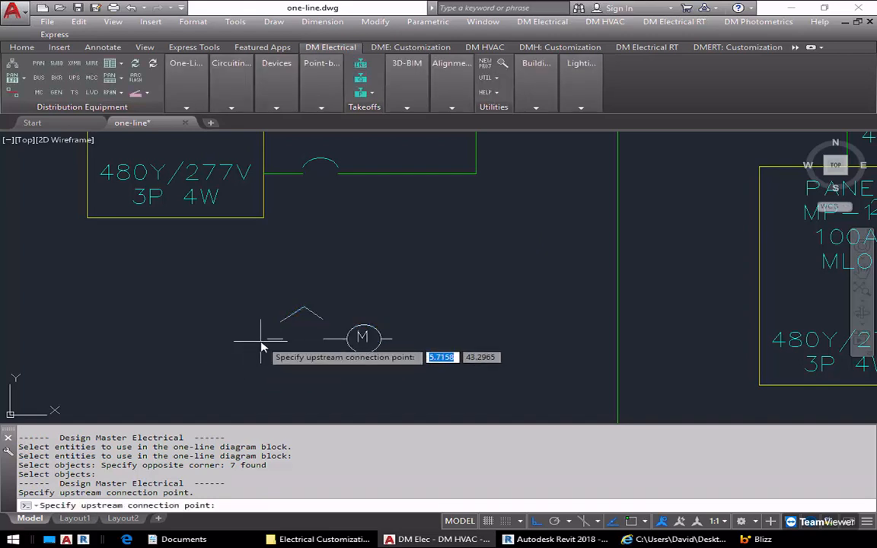
key(F3)
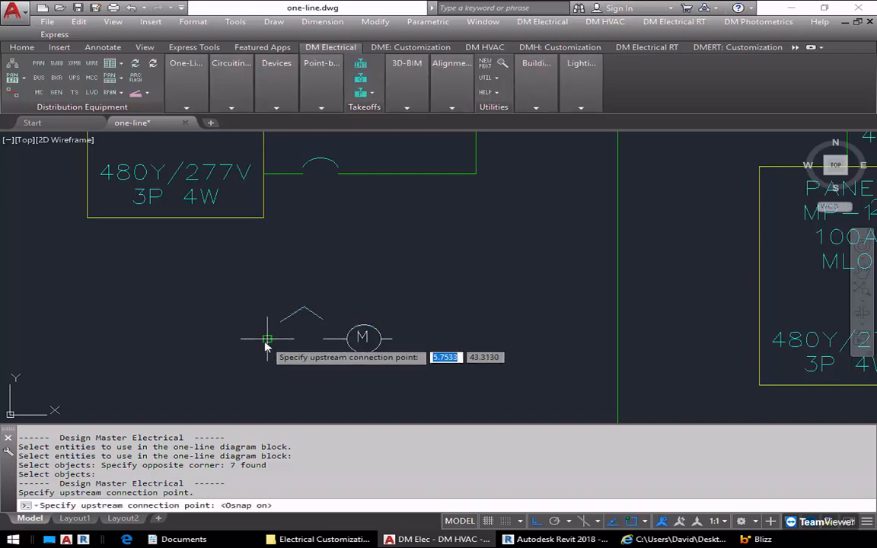
click(266, 341)
key(Return)
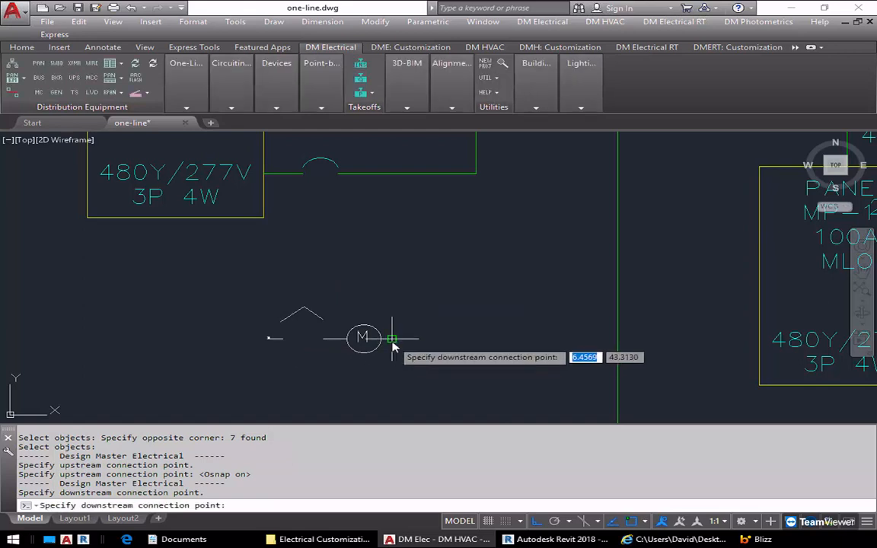
click(393, 346)
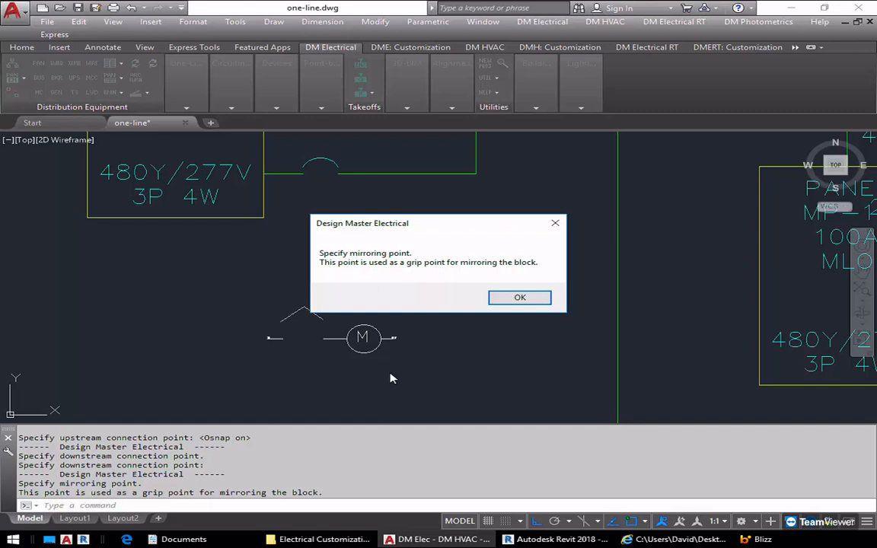
key(Return)
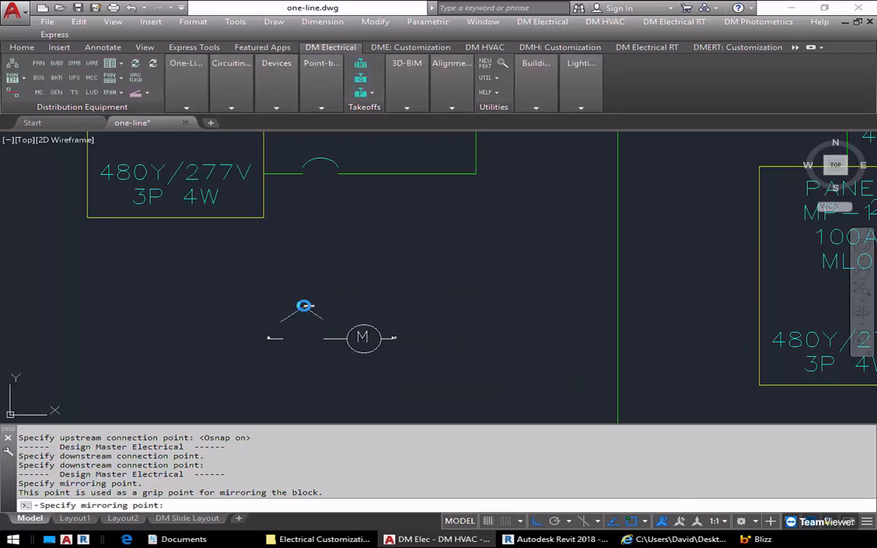
click(304, 305)
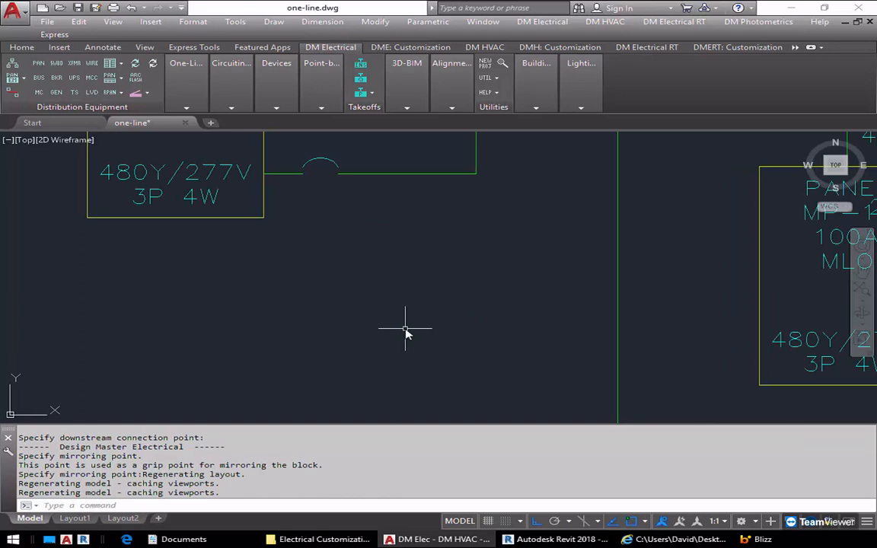
Change the OCP block of panel MDP-1's lowest feeder to Breaker / Meter
click(186, 76)
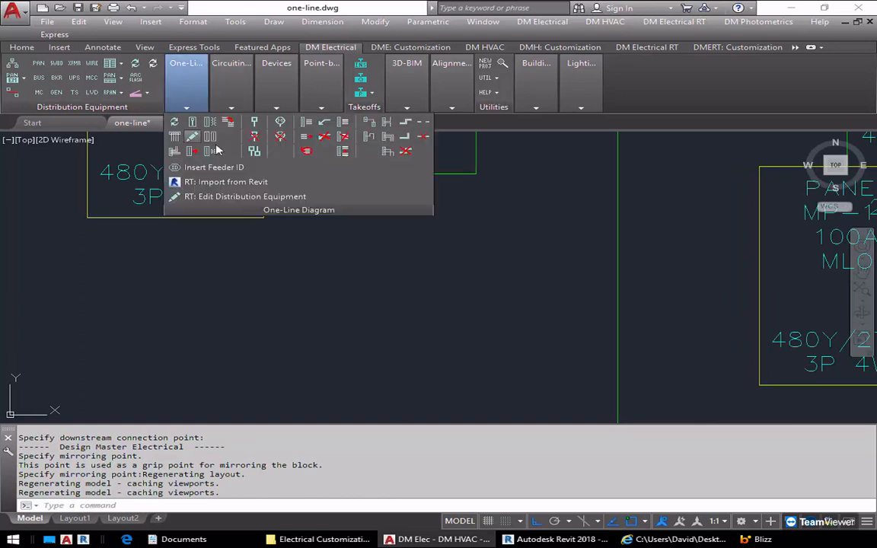
click(192, 122)
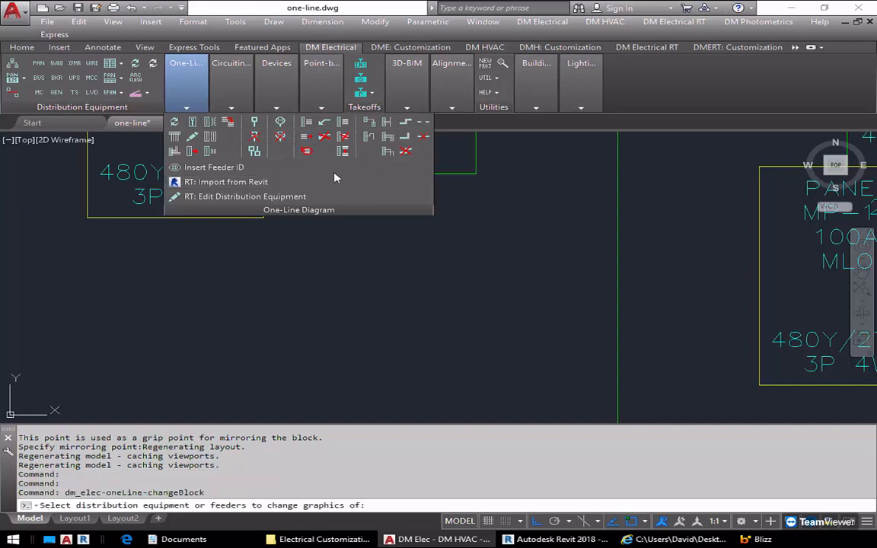
click(190, 123)
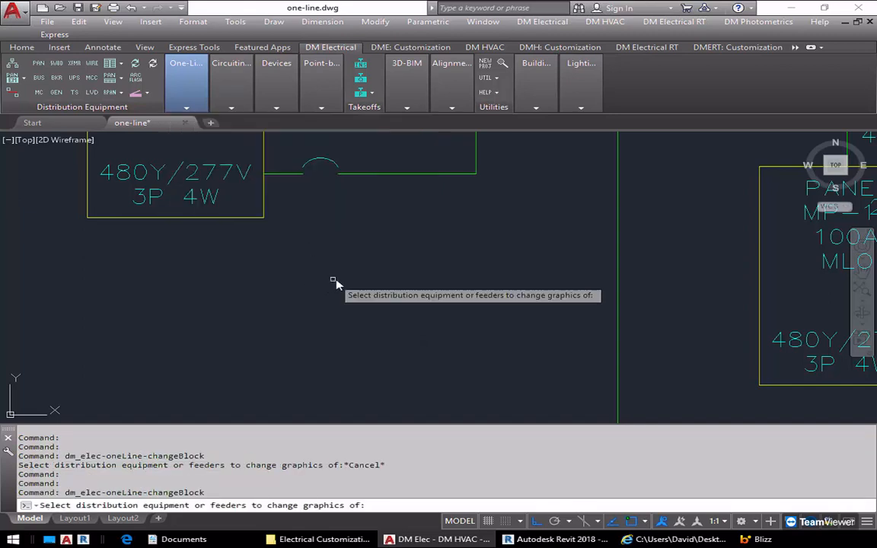
click(364, 176)
key(Return)
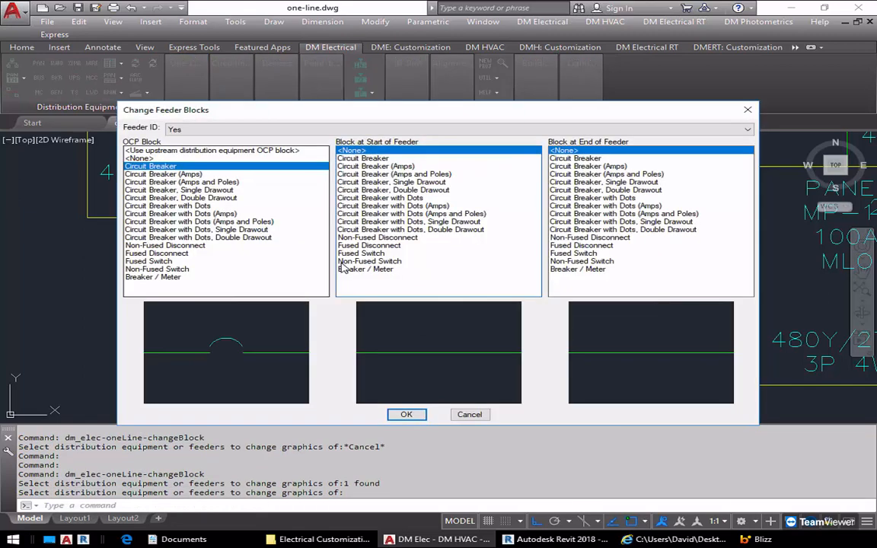
click(165, 278)
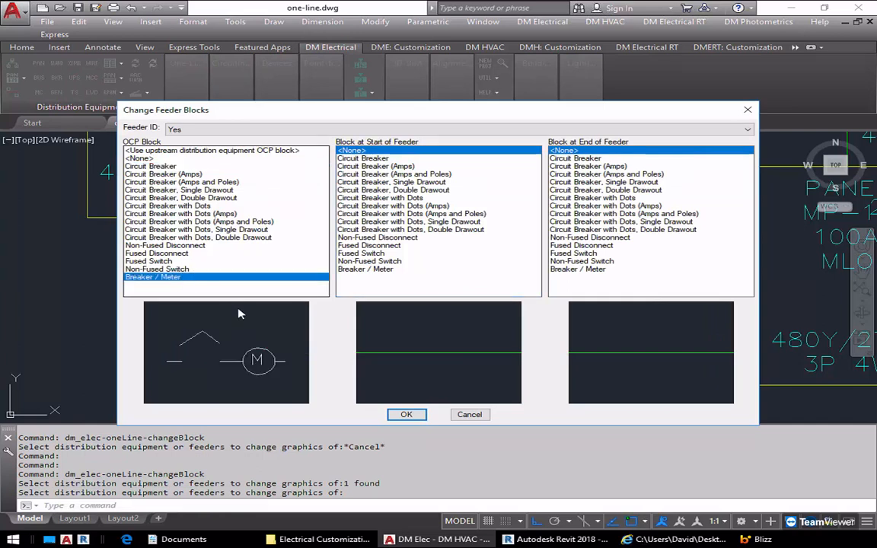
click(403, 415)
Shift the breaker/meter symbol on the lowest feeder slightly farther from panel MDP-1 along its line
middle_drag(379, 241, 375, 370)
click(370, 292)
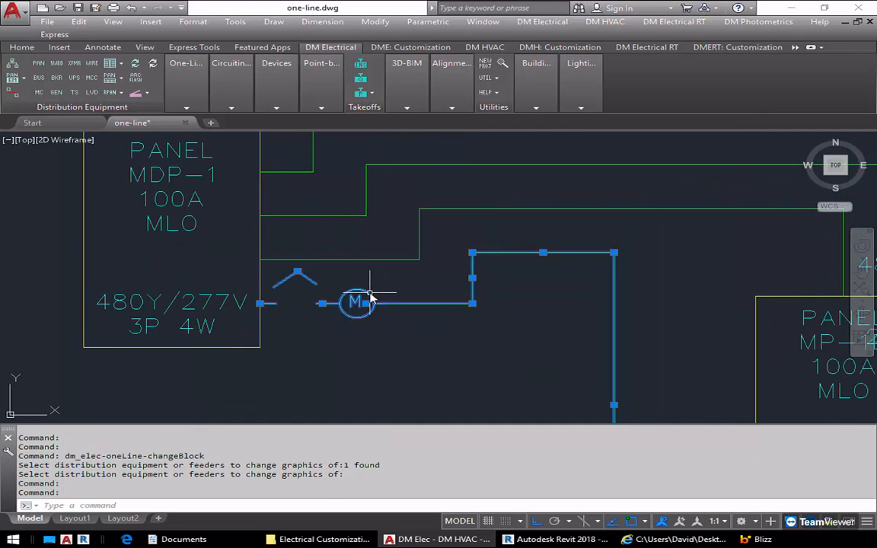
click(322, 303)
scroll(401, 259, down, 2)
middle_drag(401, 263, 368, 270)
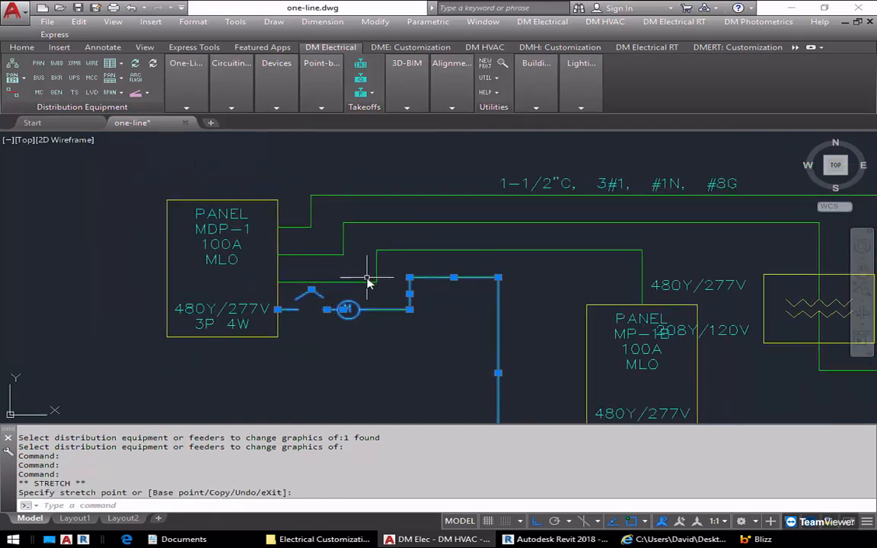
middle_drag(259, 252, 407, 244)
key(Escape)
Move panel MDP-1 horizontally about 1.5 units away from its feeders' bends, with object snap off
text(m)
key(Return)
click(428, 246)
key(Return)
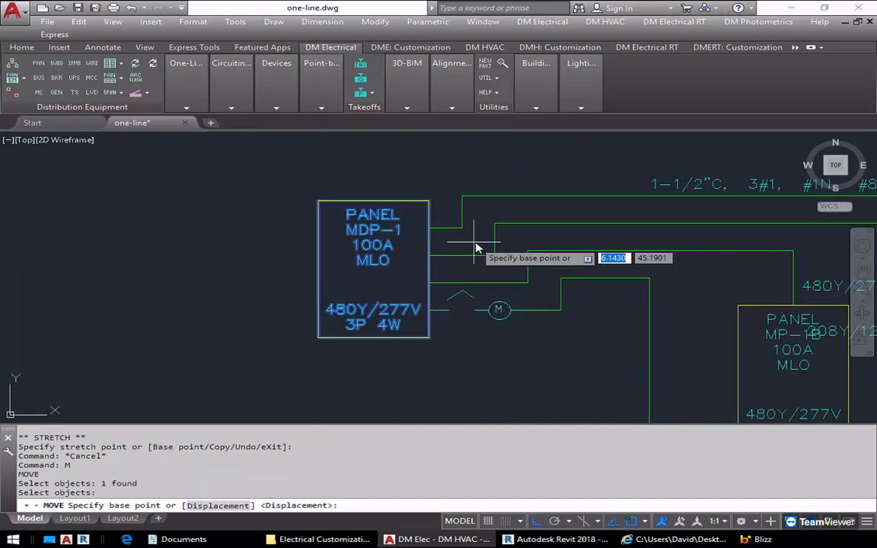
click(476, 248)
key(F3)
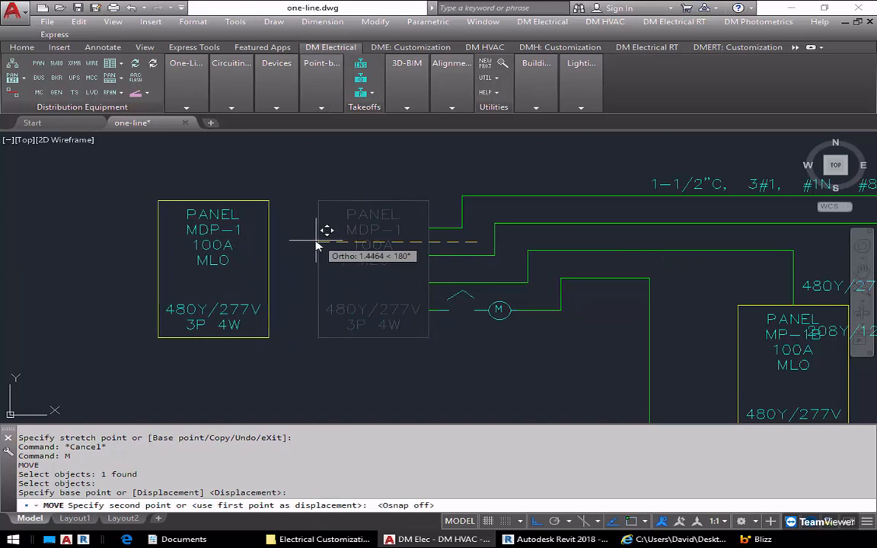
click(311, 245)
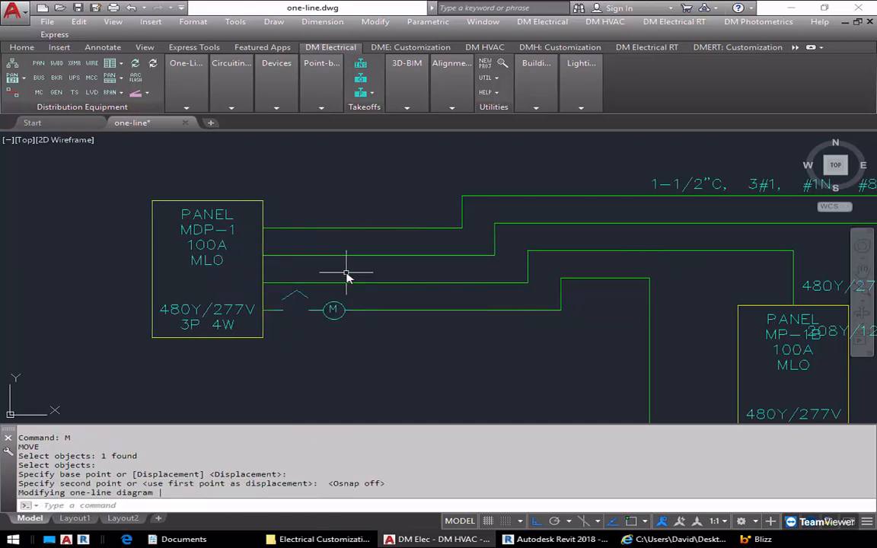
Change the OCP block of all four feeders leaving panel MDP-1 to Breaker / Meter
click(177, 110)
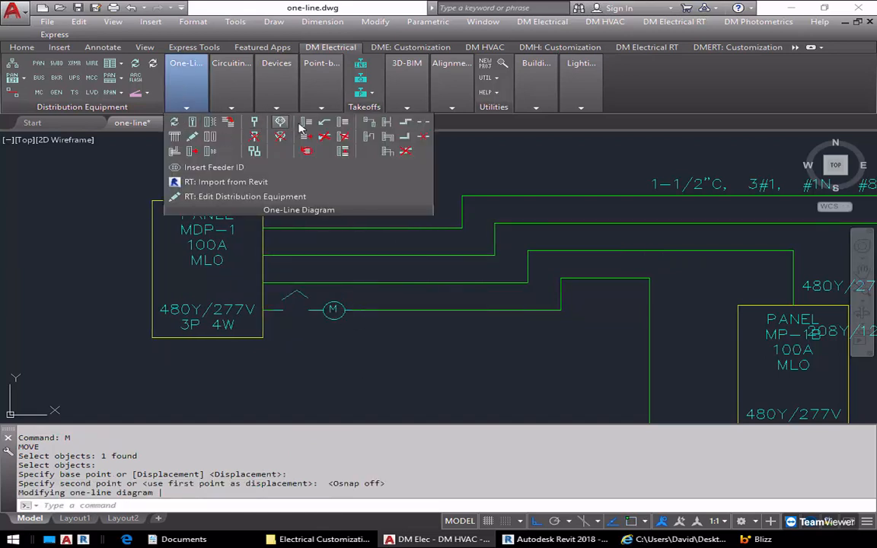
click(213, 122)
click(394, 345)
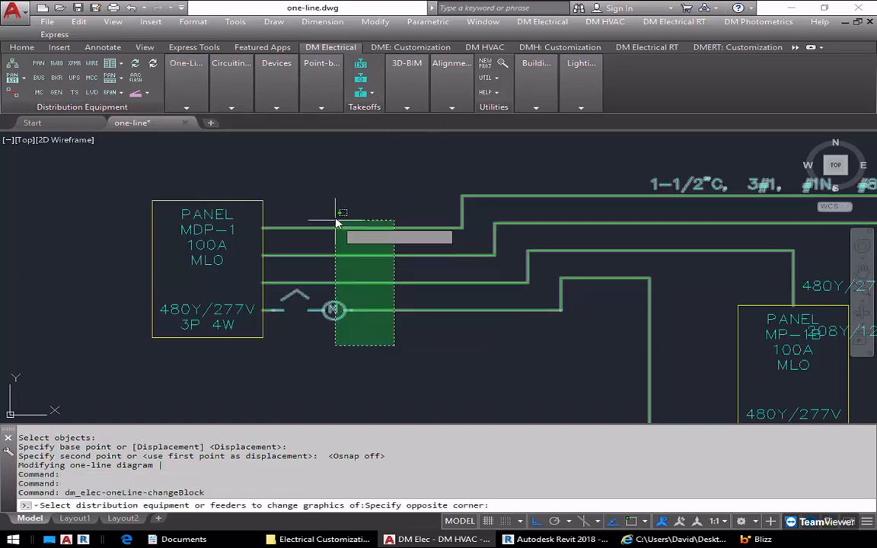
click(336, 223)
key(Return)
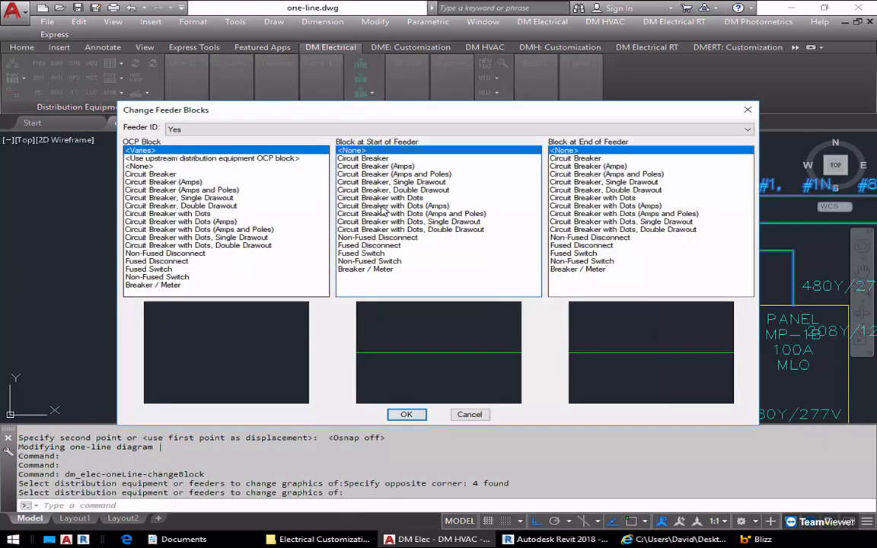
click(182, 287)
click(403, 415)
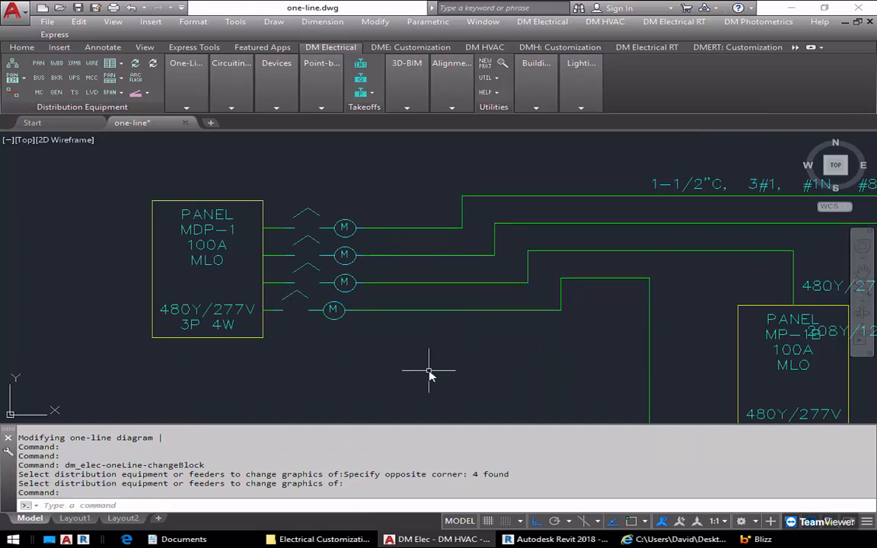
Flip the lowest feeder's breaker/meter symbol below its line with the mirroring point, and flip it back above
click(304, 301)
scroll(301, 323, up, 2)
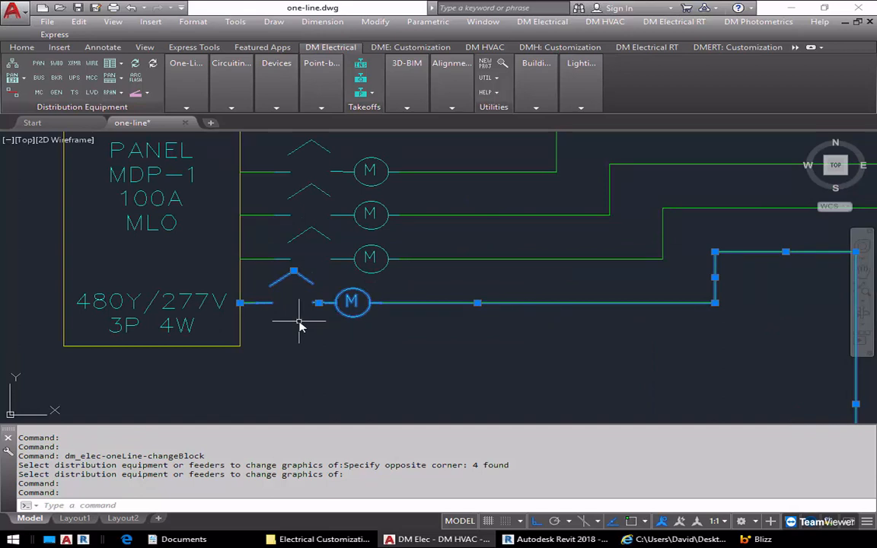
click(294, 273)
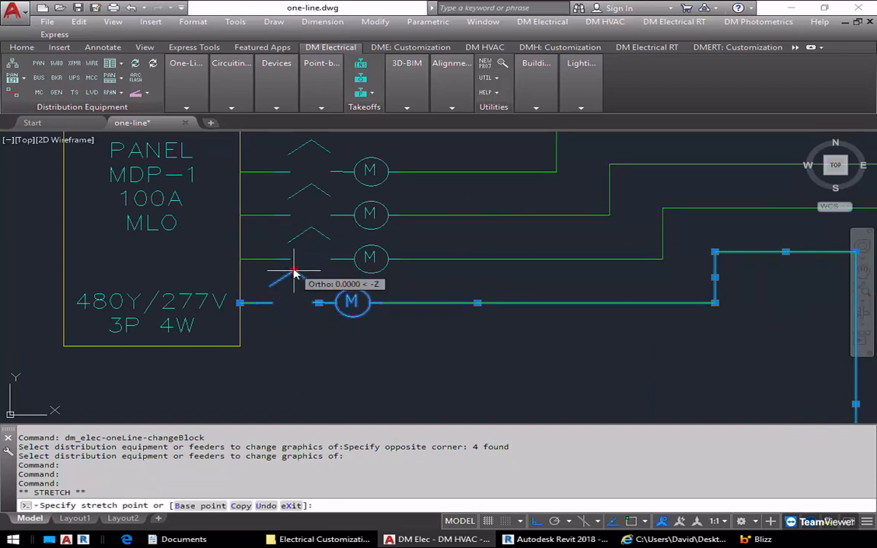
click(304, 367)
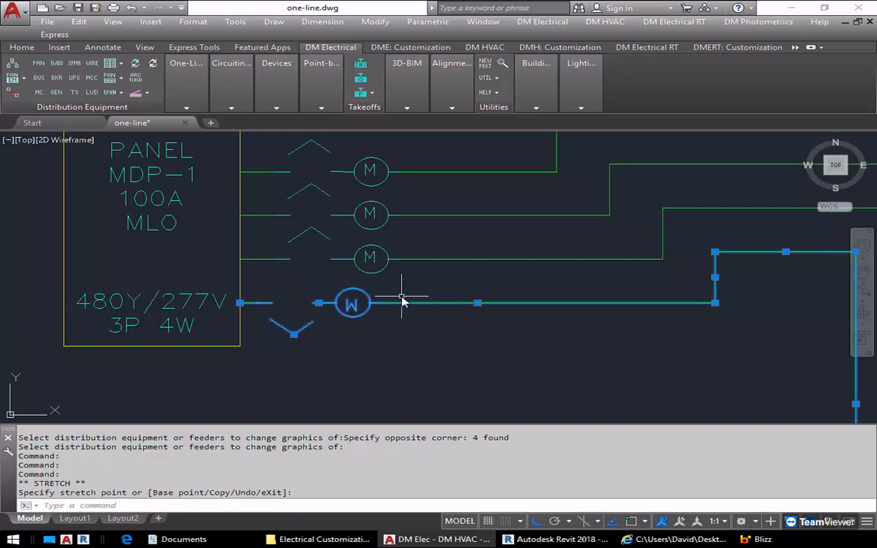
click(294, 333)
click(296, 276)
key(Escape)
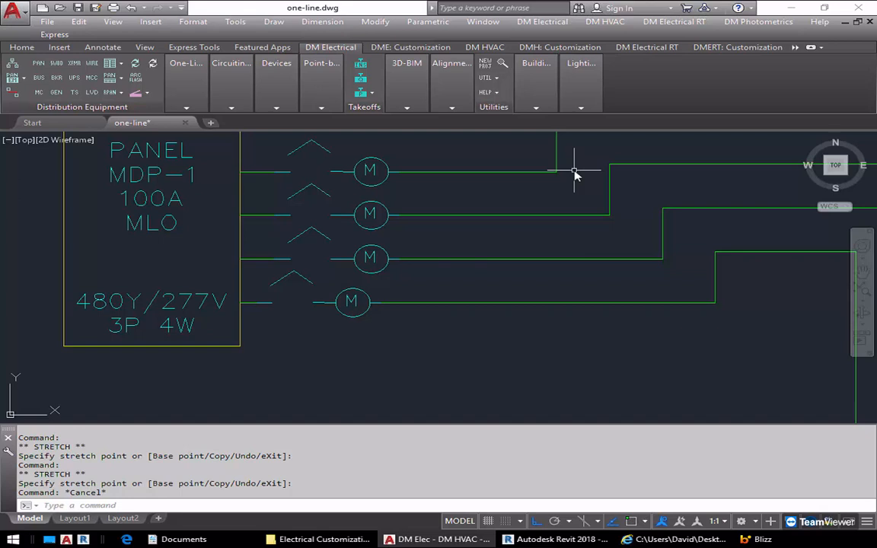
Change the layer system of the two lower feeders from panel MDP-1 to Existing
click(647, 47)
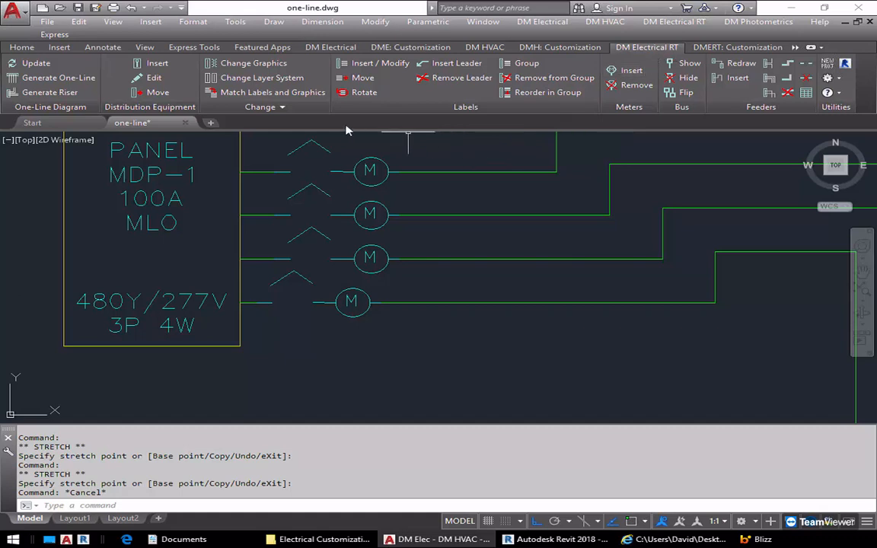
click(271, 84)
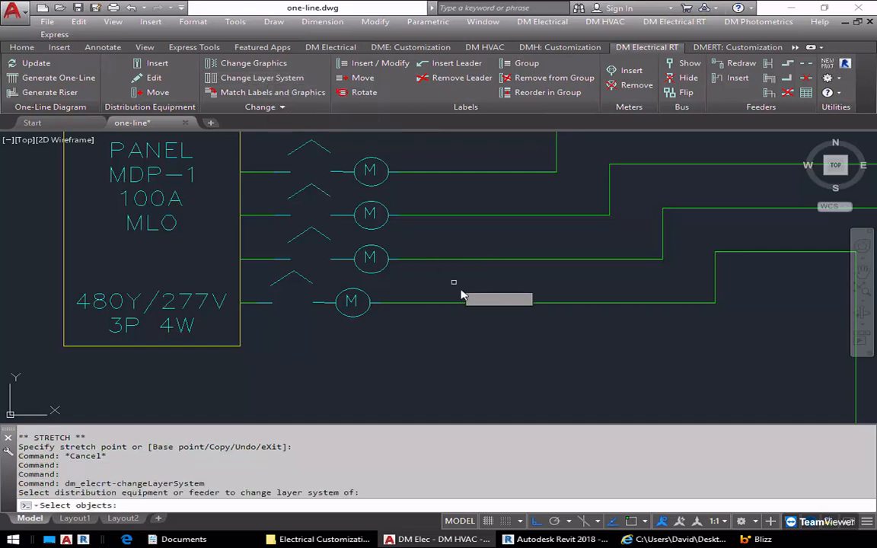
click(490, 347)
click(435, 251)
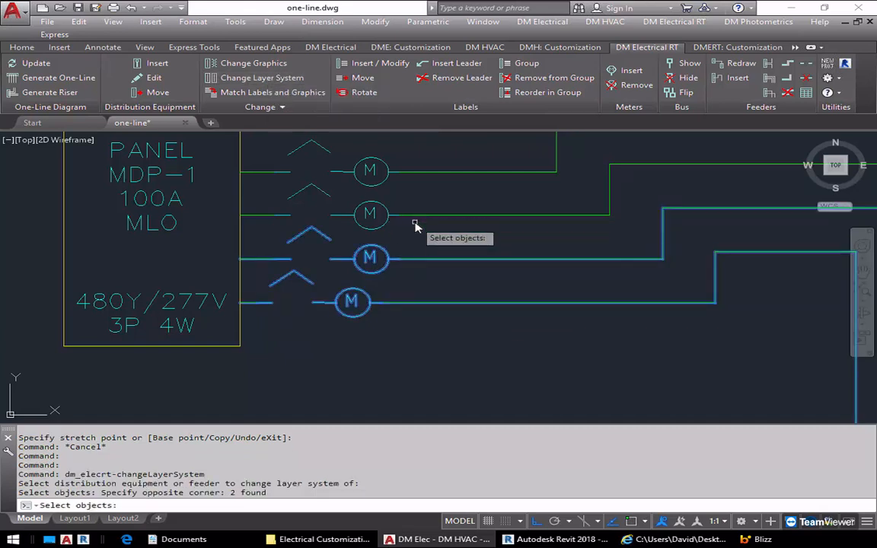
key(Return)
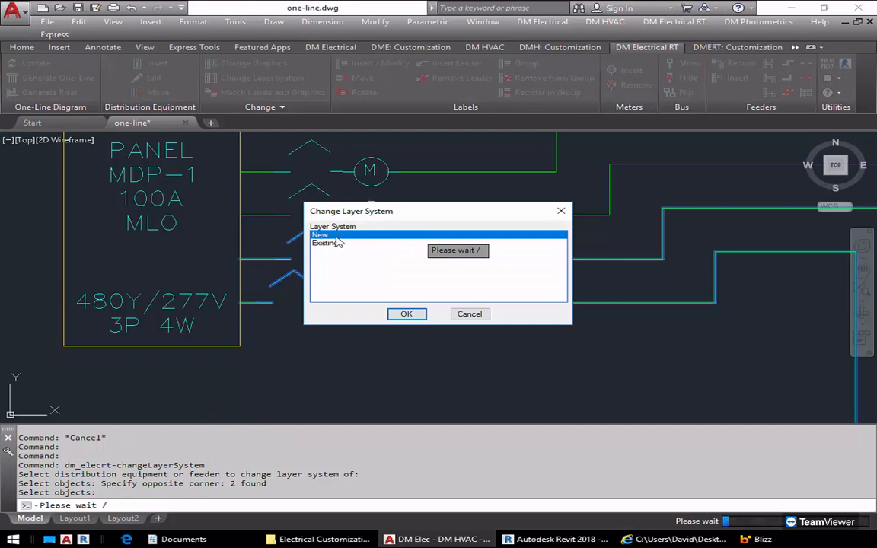
click(338, 243)
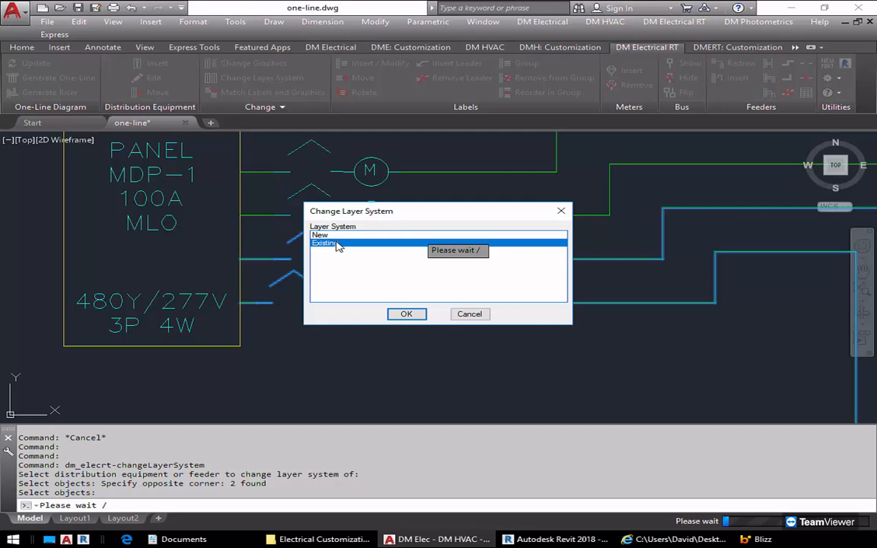
click(406, 314)
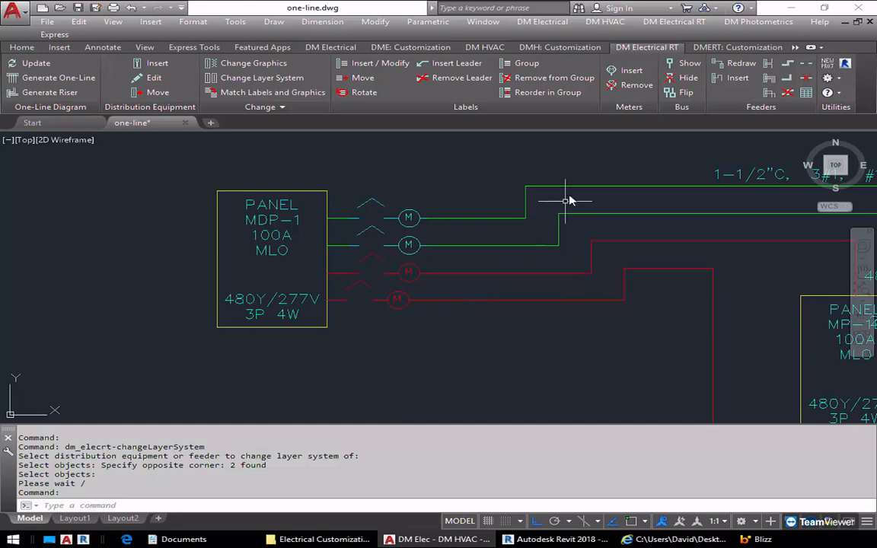
Open the project layer list and compare the one-line layer names in the New and Existing systems, including the ONE LINE METER key
click(674, 21)
mouse_move(689, 177)
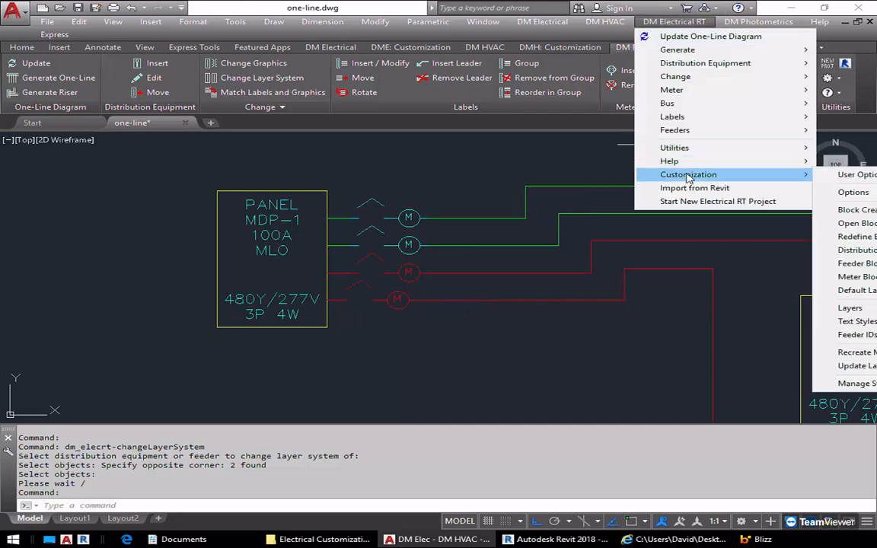
mouse_move(865, 316)
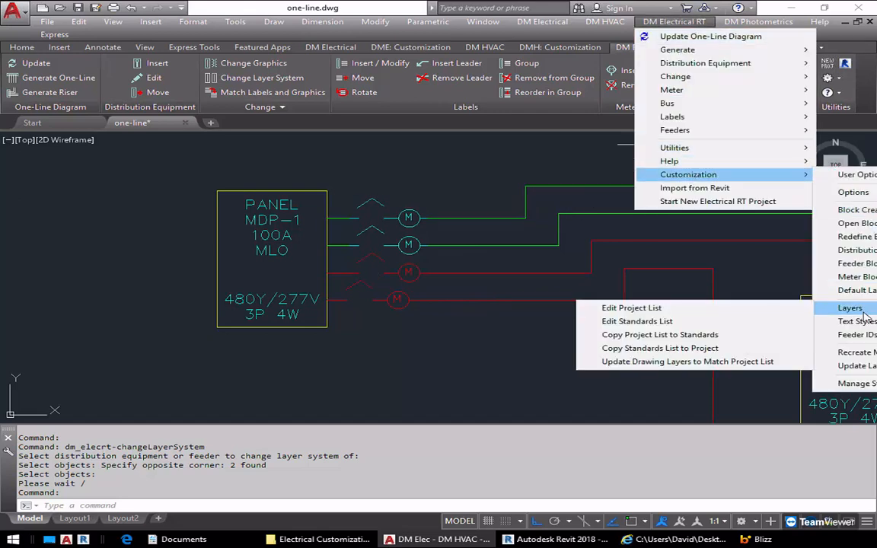
click(734, 315)
click(283, 151)
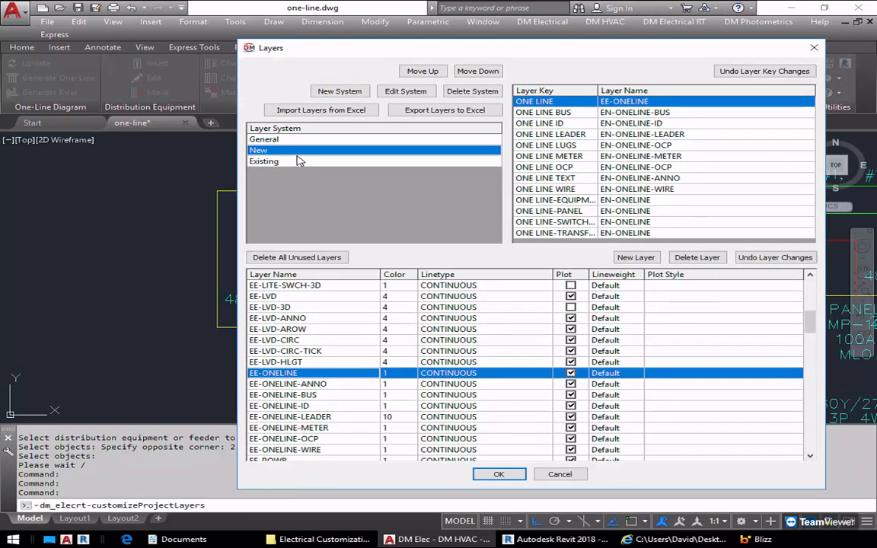
click(299, 161)
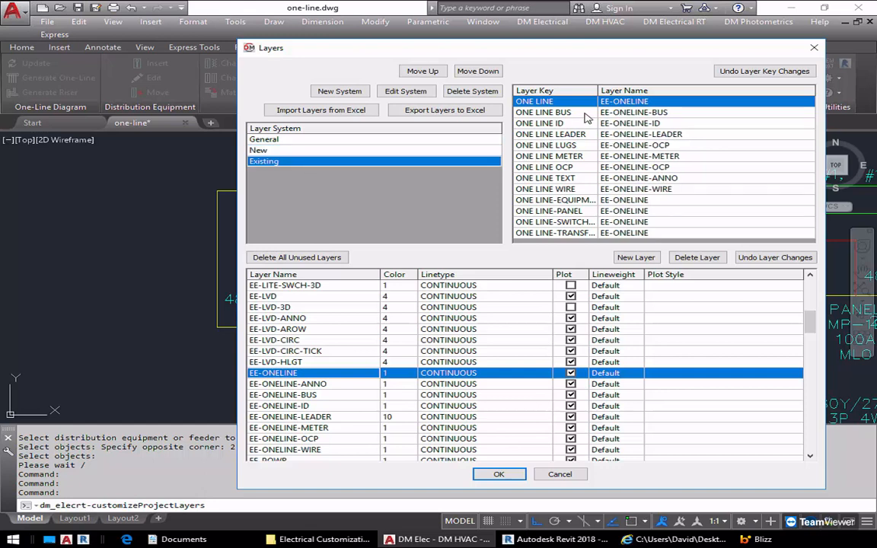
click(418, 150)
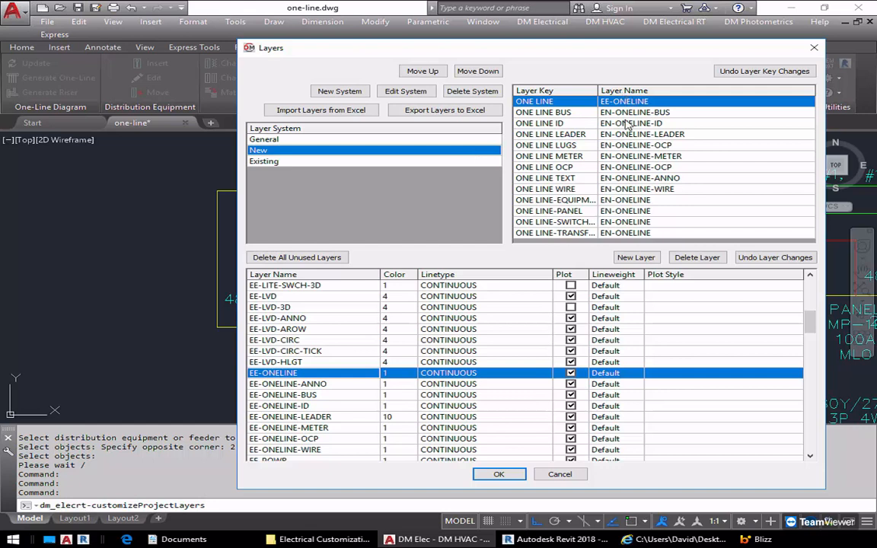
click(578, 156)
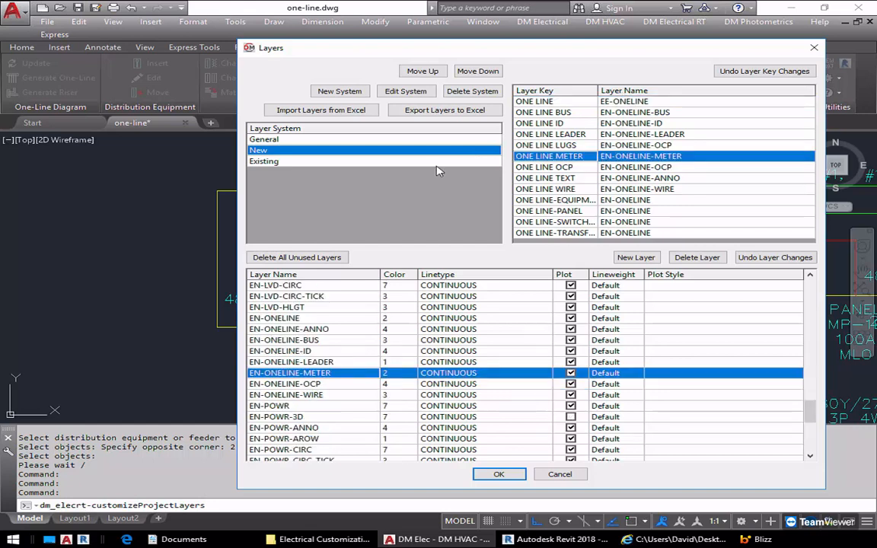
click(396, 160)
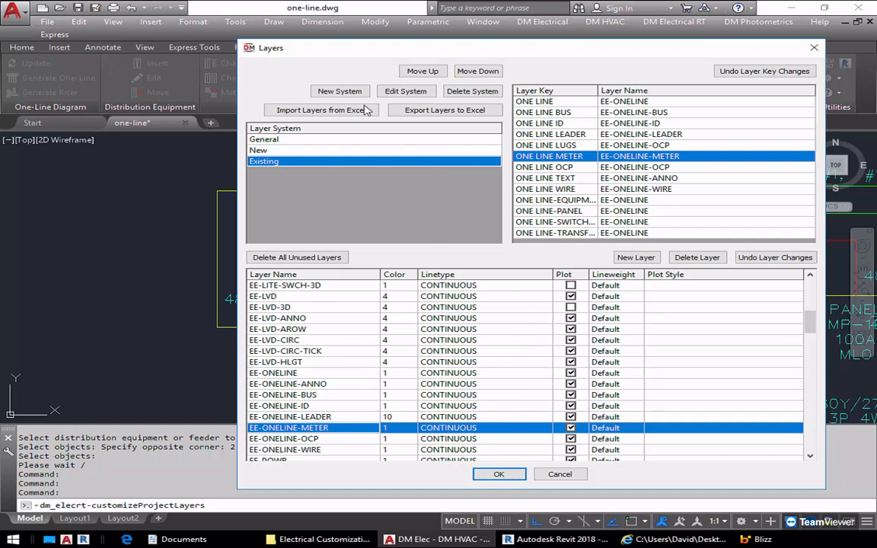
Create a new layer system named Demo with its layers copied from the Existing system
click(344, 90)
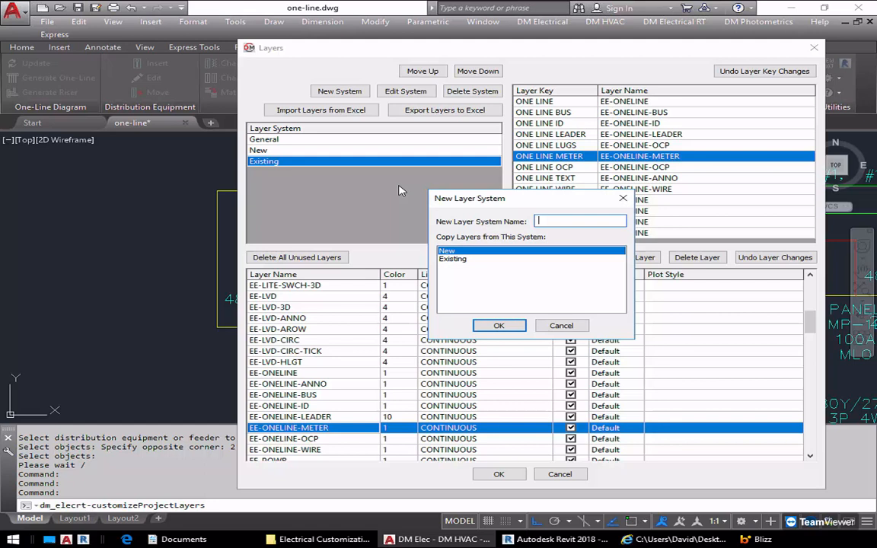
text(Demo)
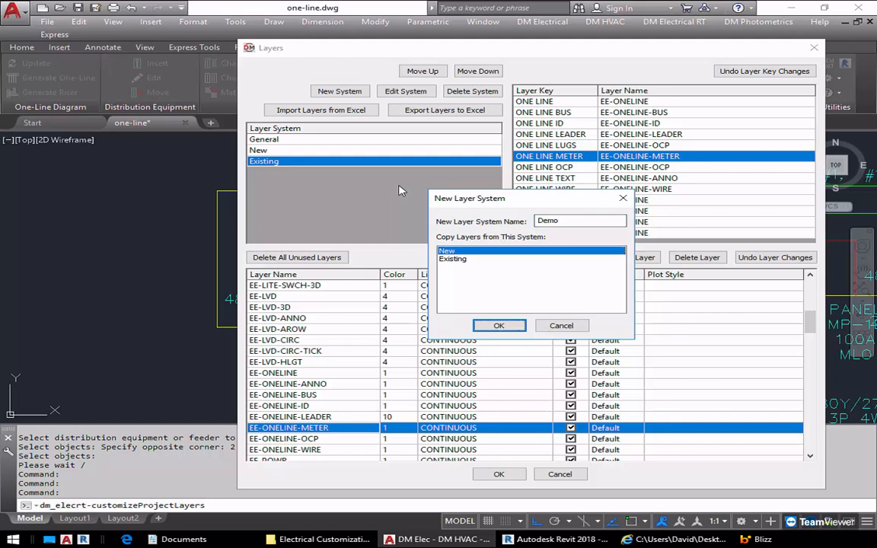
click(452, 259)
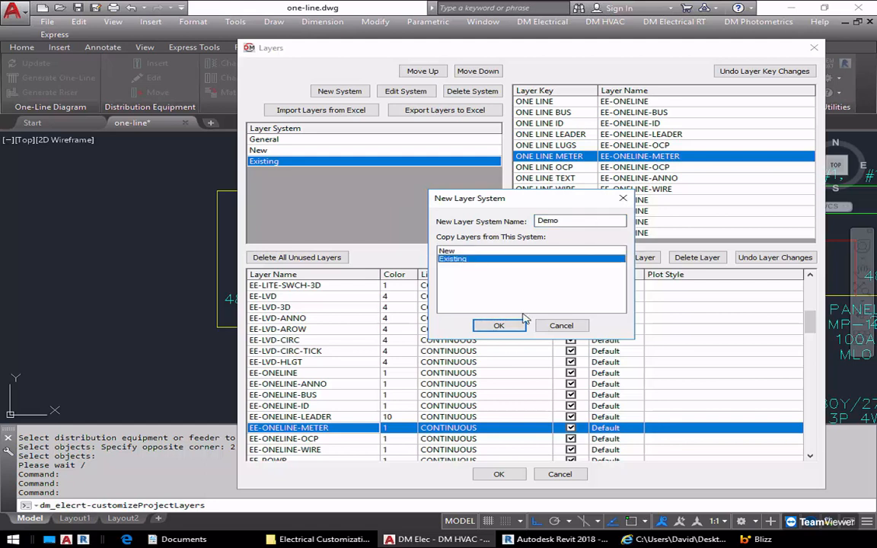
click(499, 325)
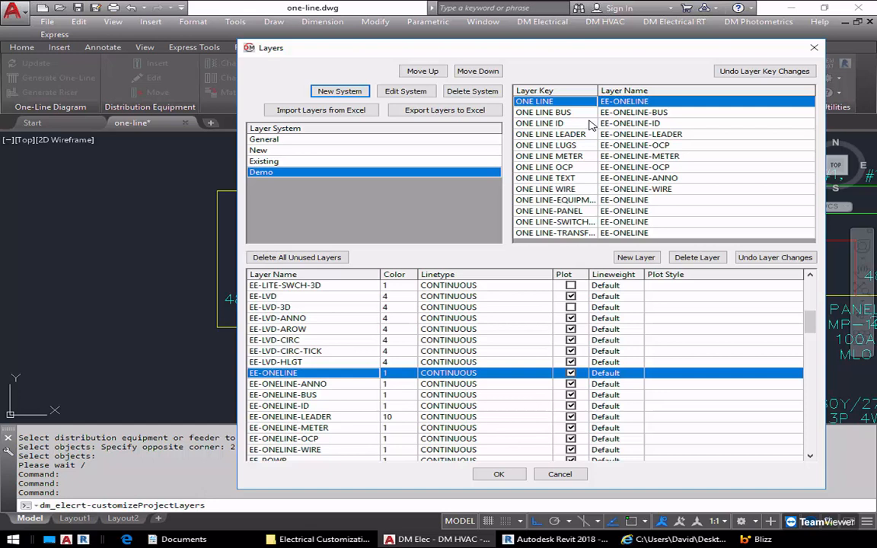
Review the layer assignments of the one-line leader, text and lugs keys in the Demo system
click(564, 134)
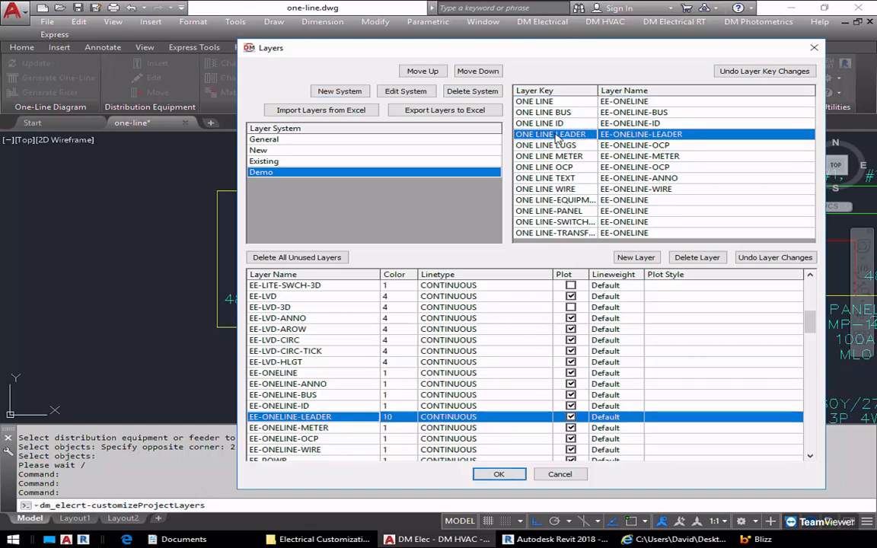
click(567, 177)
click(674, 145)
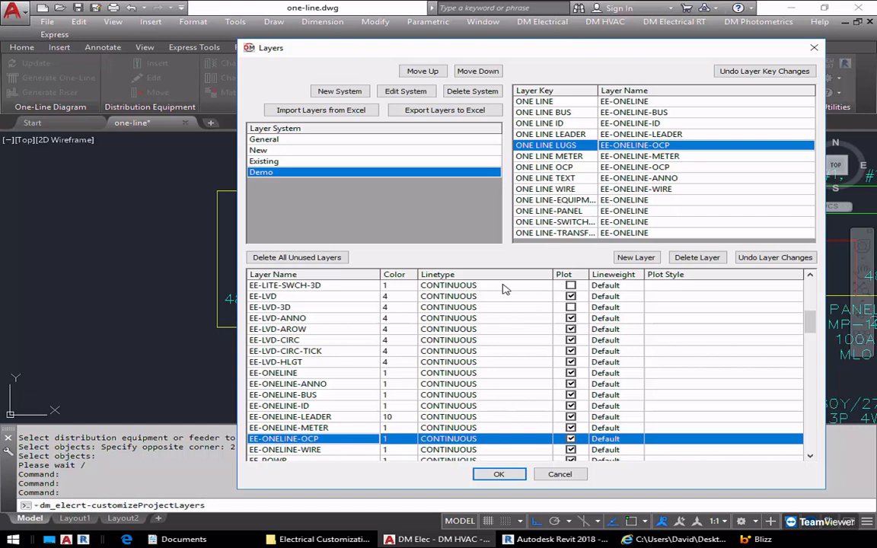
Add a new layer named E-WEBINAR to the project layer list
click(575, 202)
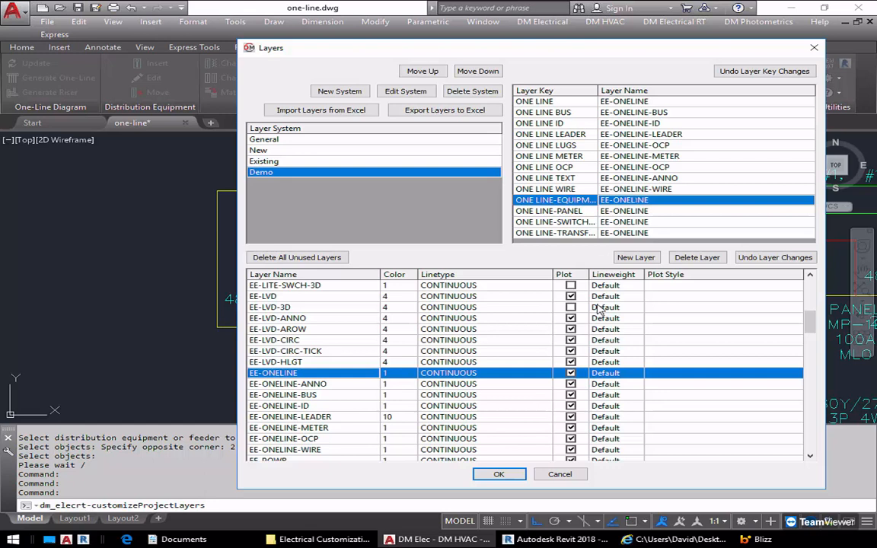
click(637, 258)
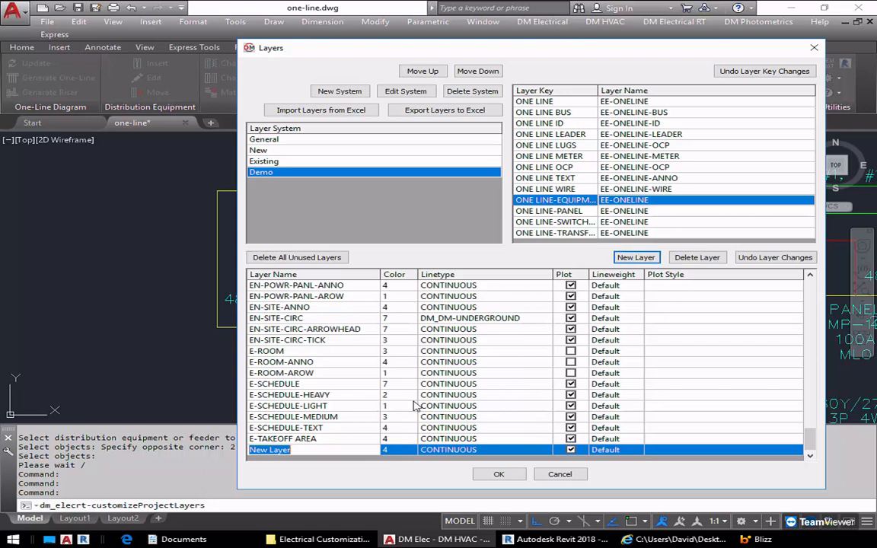
text(E-WEBINAR)
key(Return)
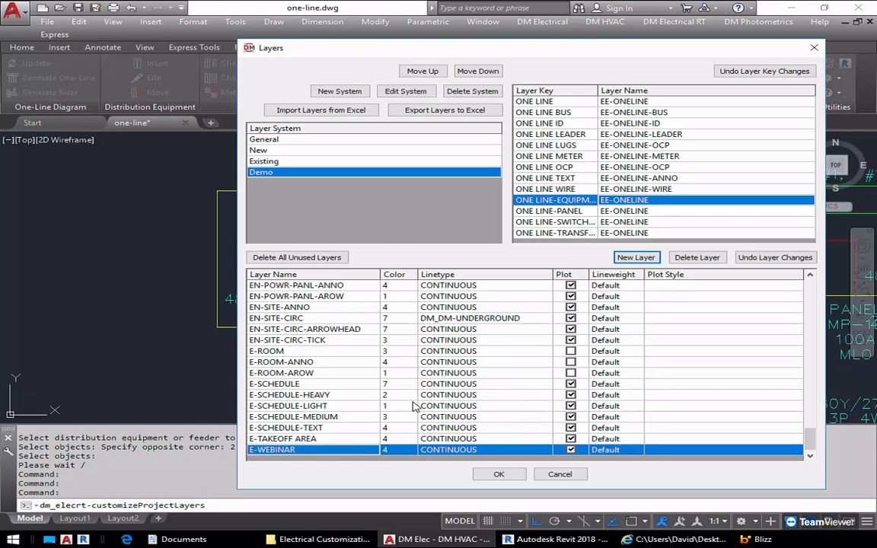
Assign the E-WEBINAR layer to the Demo system's one-line equipment key and save the layer settings
click(638, 200)
drag(809, 304, 814, 468)
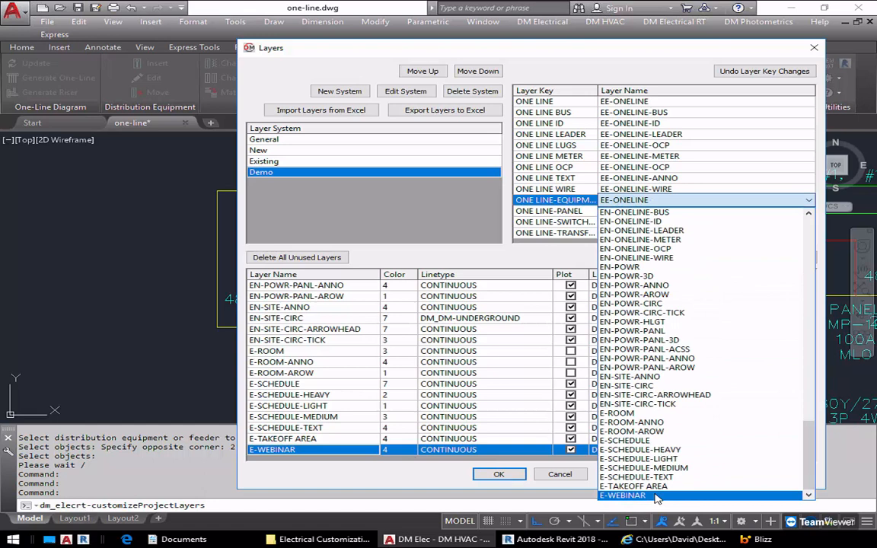
click(625, 496)
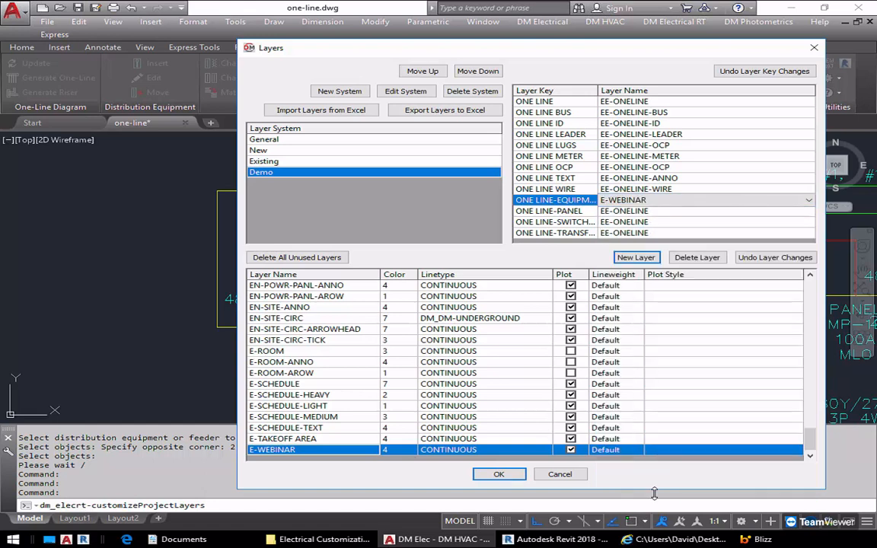
click(564, 201)
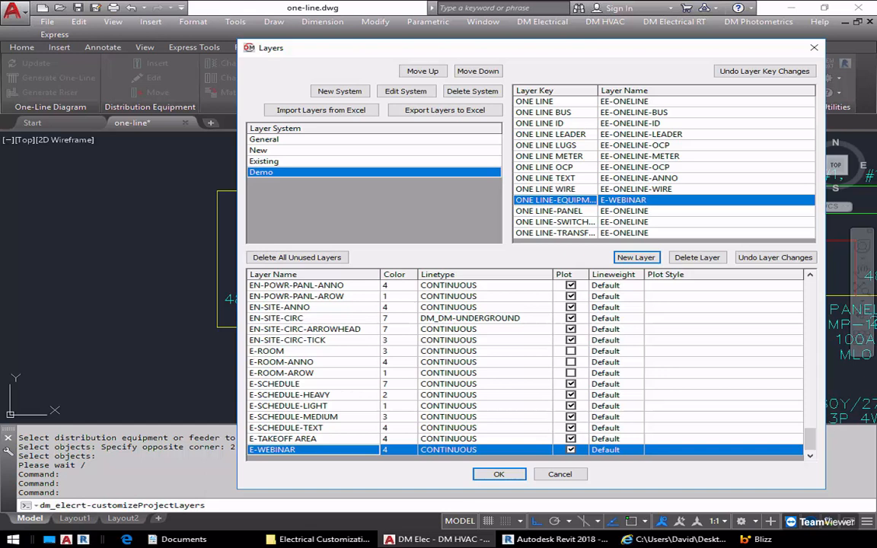
click(357, 363)
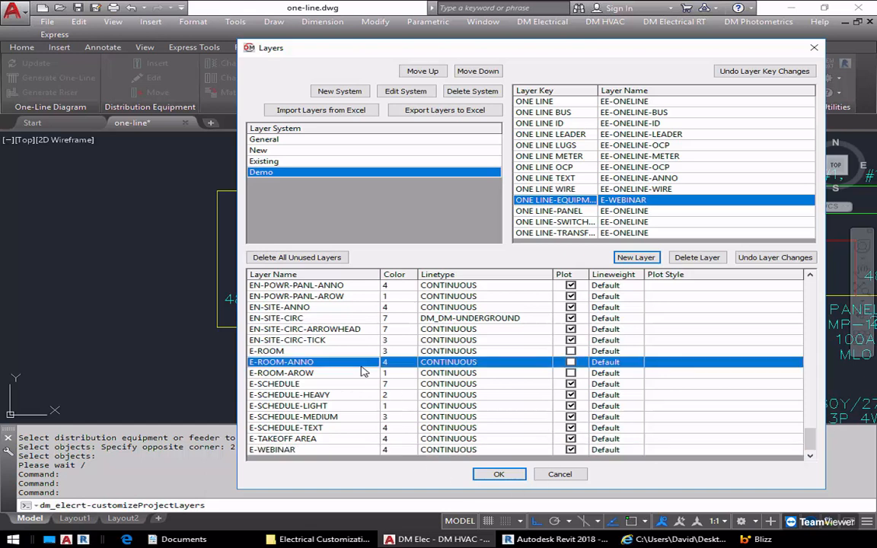
scroll(362, 371, up, 15)
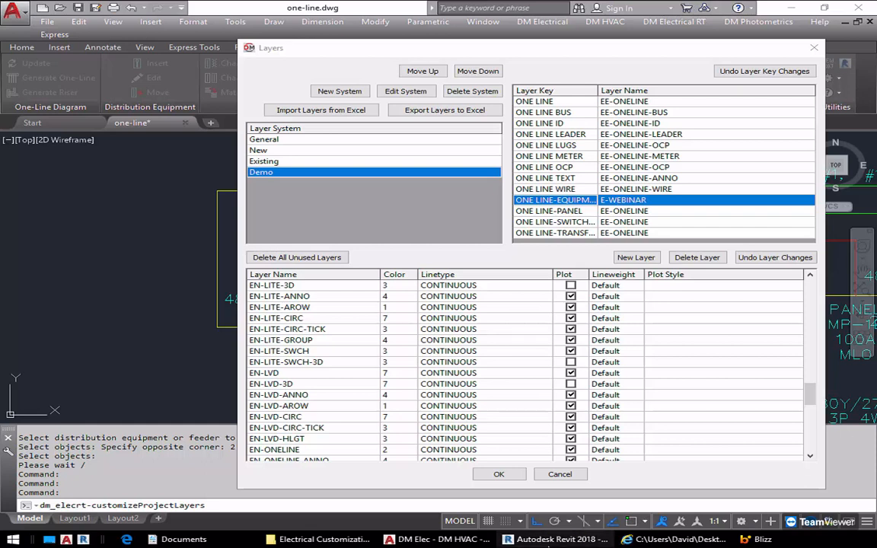
click(499, 473)
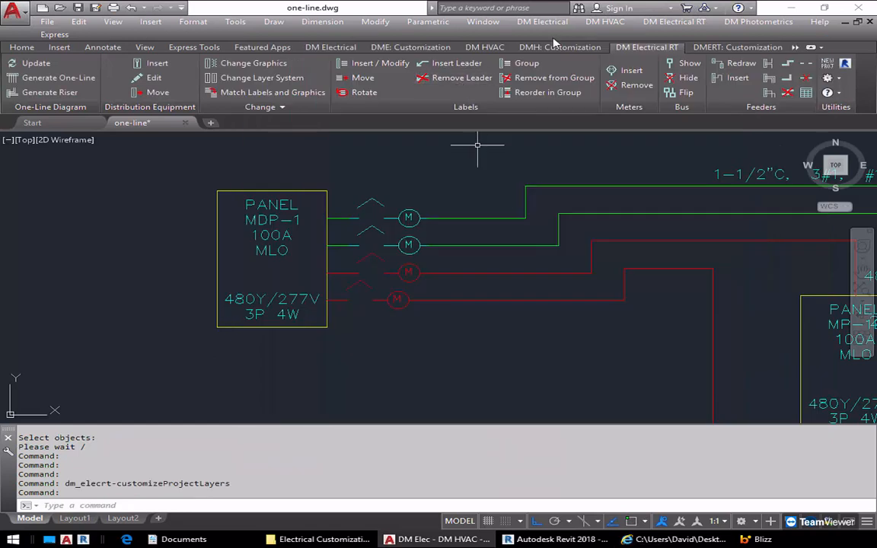
Open the project's text style list, examine the style, height and scale factor settings, and close it without changes
click(525, 20)
mouse_move(593, 358)
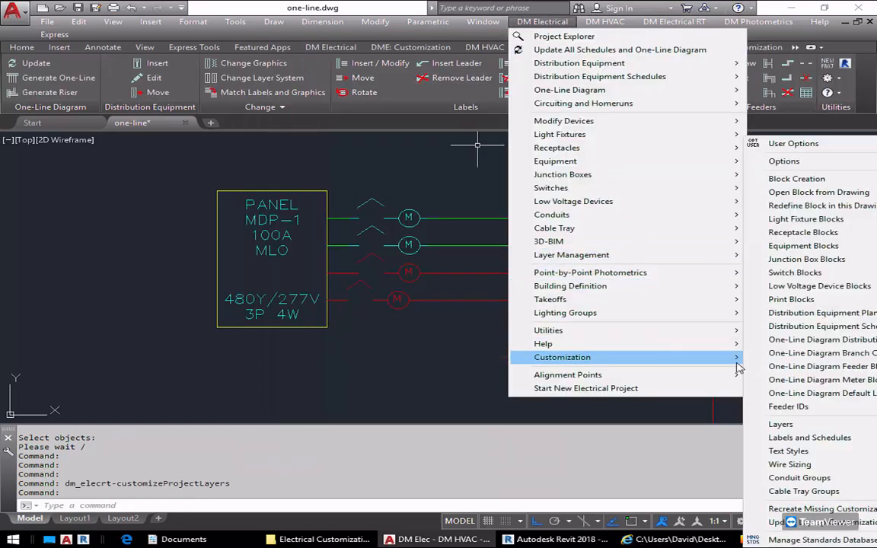
mouse_move(783, 454)
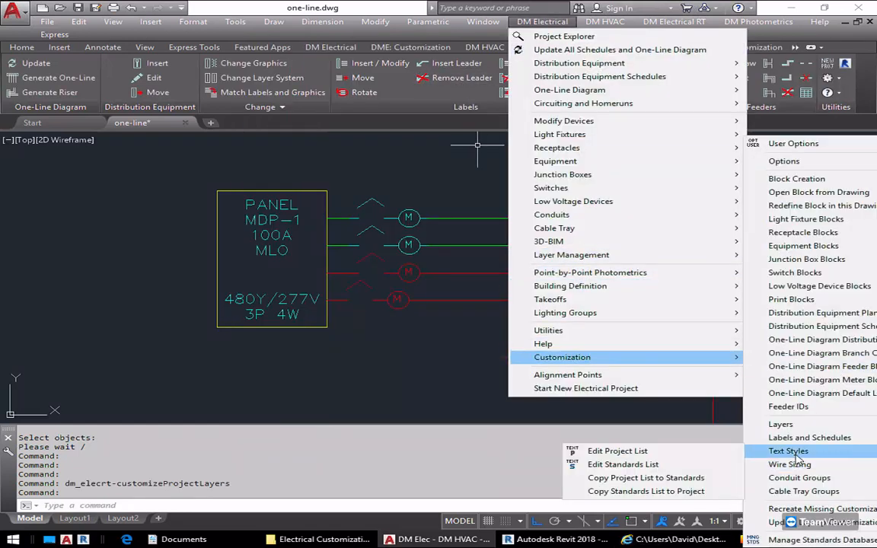
click(677, 453)
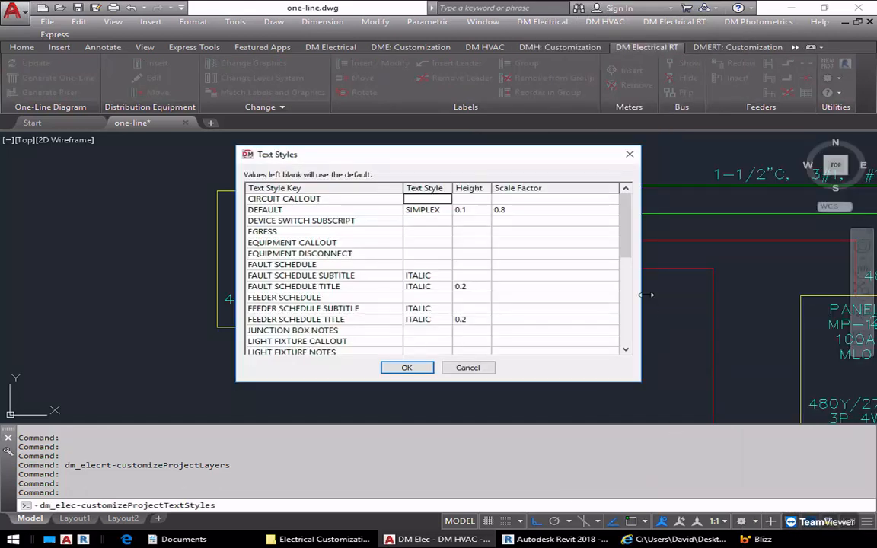
click(460, 367)
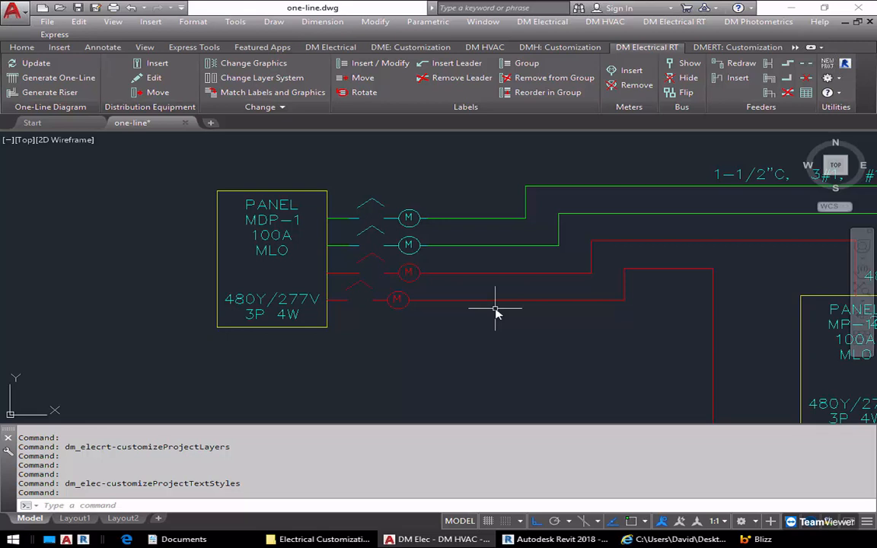
Flip the lowest feeder's breaker/meter symbol below its line using the mirroring point
click(363, 292)
click(361, 282)
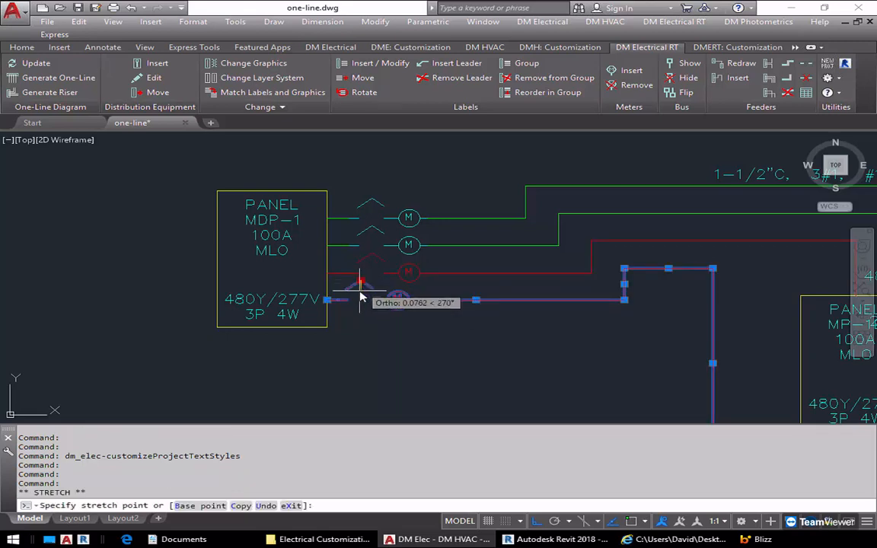
click(361, 321)
scroll(388, 312, up, 2)
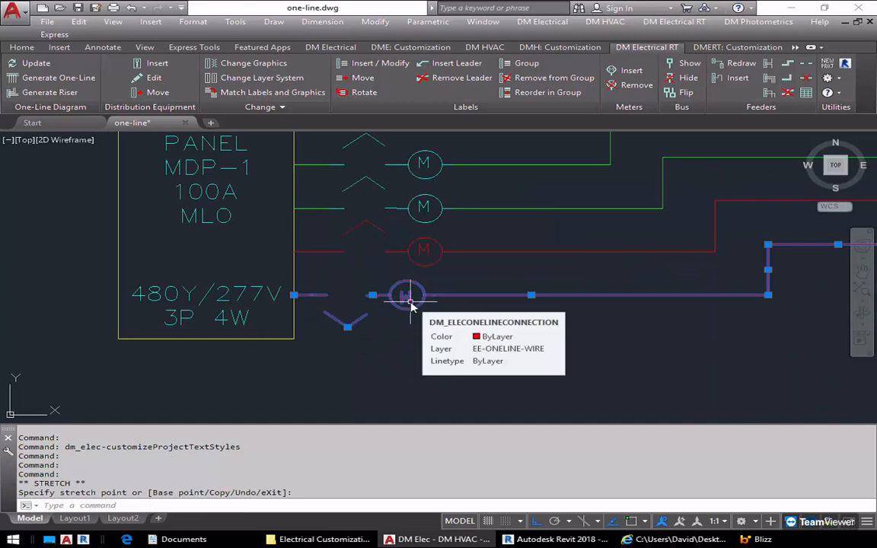
key(Escape)
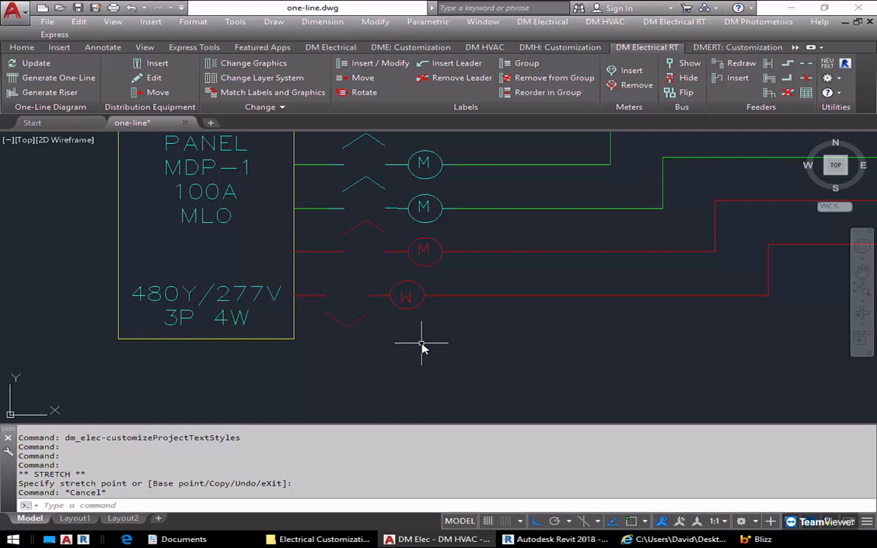
middle_drag(463, 358, 501, 272)
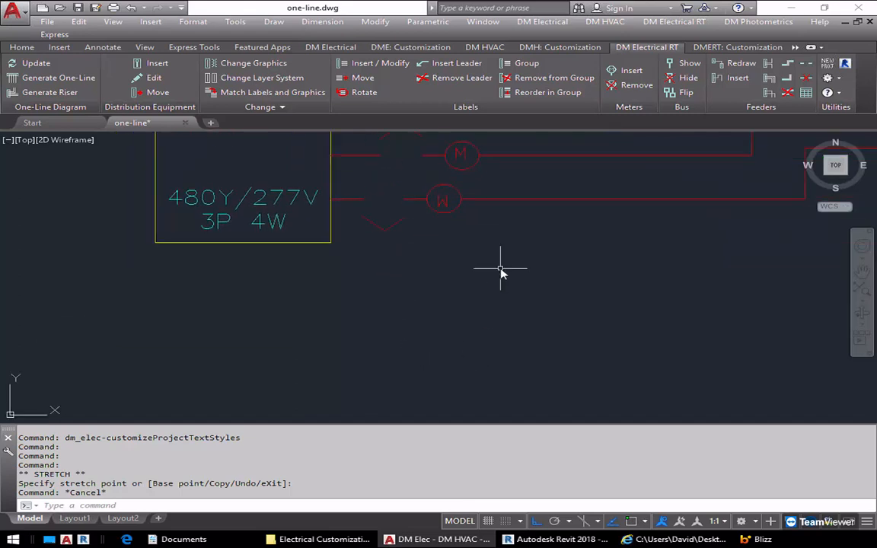
text(i)
key(Return)
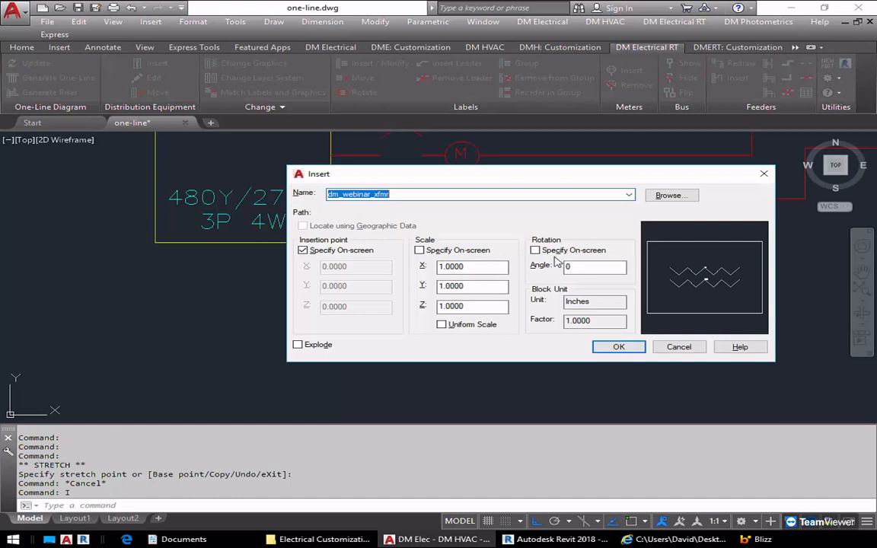
click(629, 196)
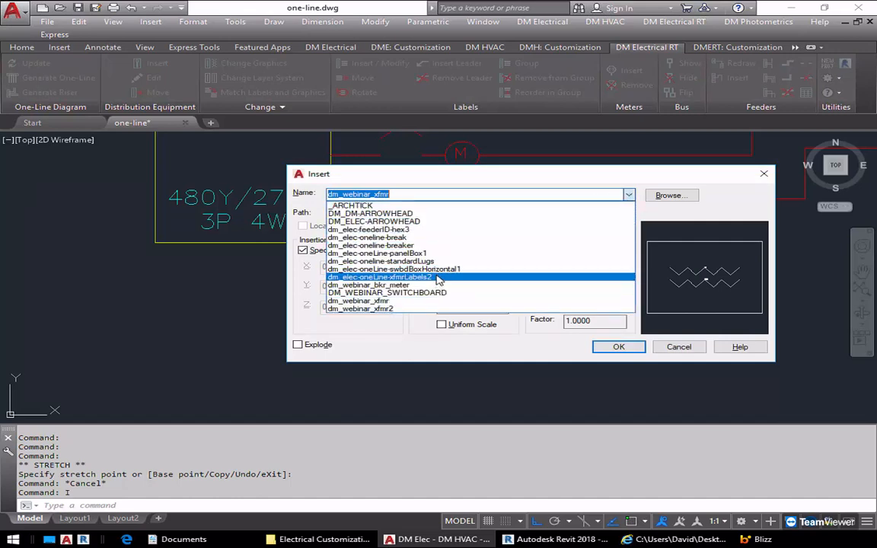
key(Escape)
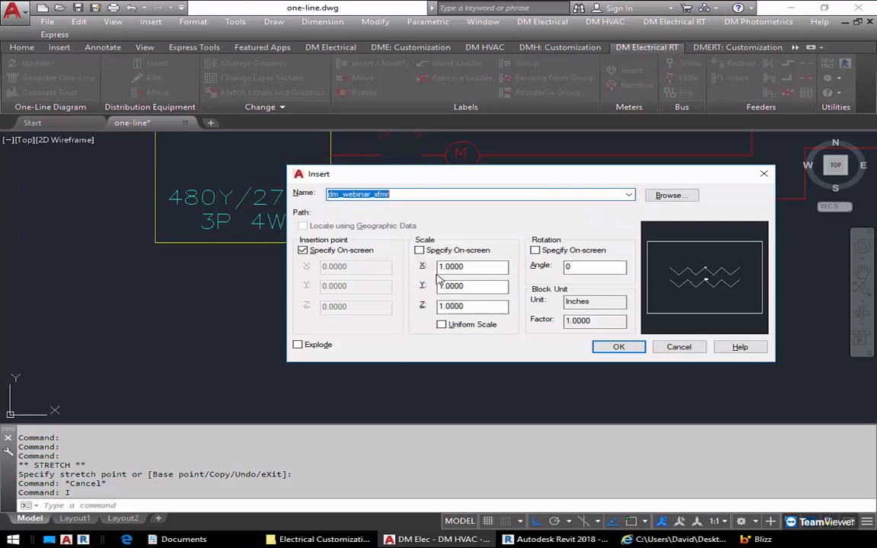
key(Escape)
middle_drag(492, 220, 499, 293)
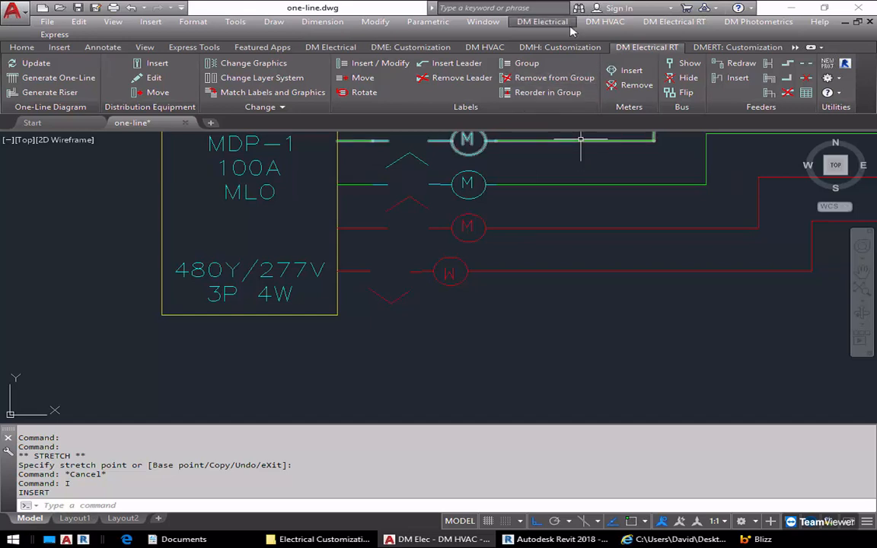
Open the lowest feeder's breaker/meter block, dm_webinar_bkr_meter, from the one-line drawing for editing
click(542, 21)
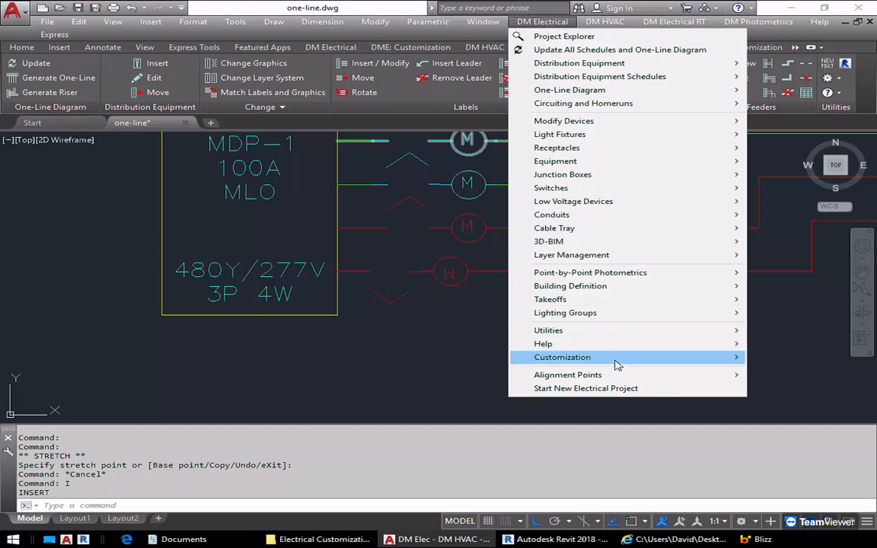
mouse_move(618, 358)
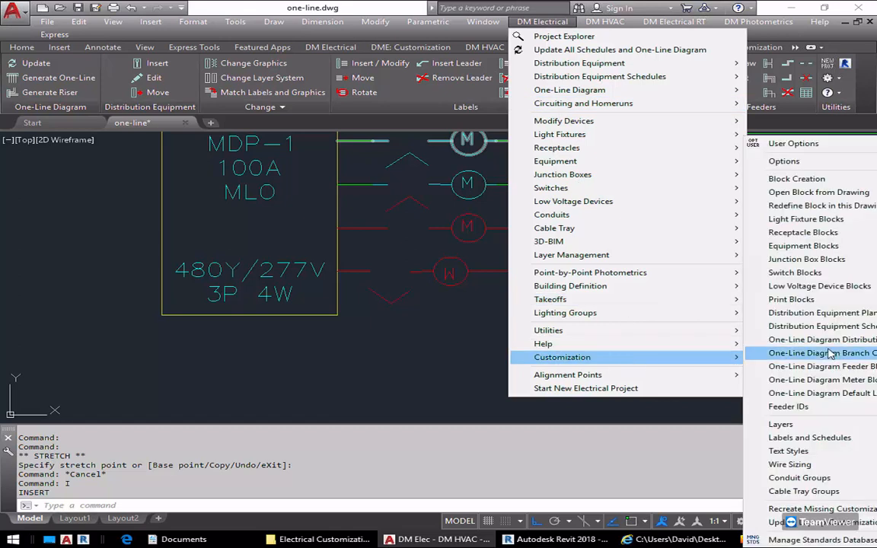
click(834, 193)
click(482, 229)
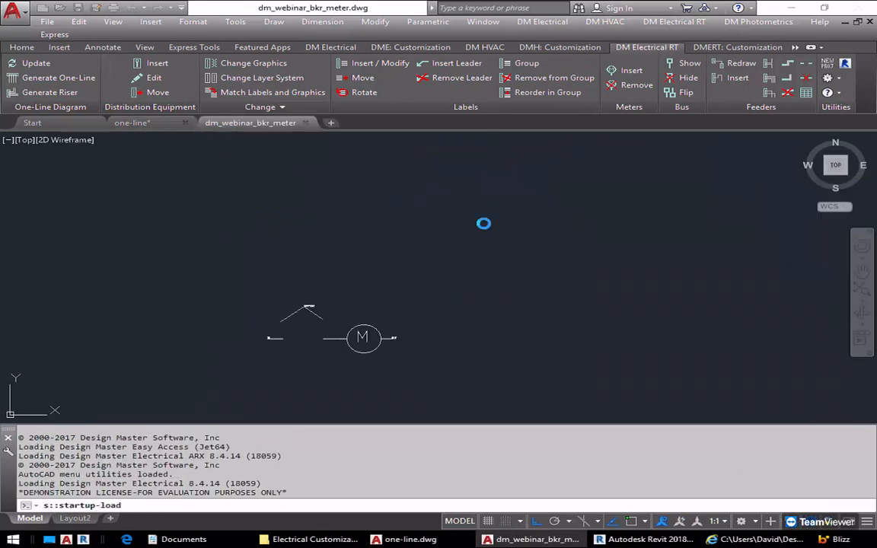
Erase the M text inside the meter circle of the block
scroll(418, 289, up, 4)
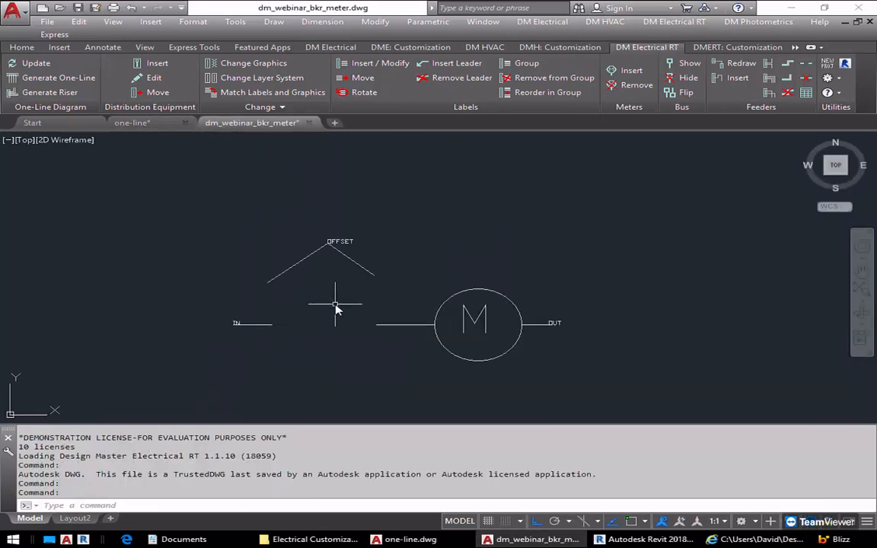
click(499, 326)
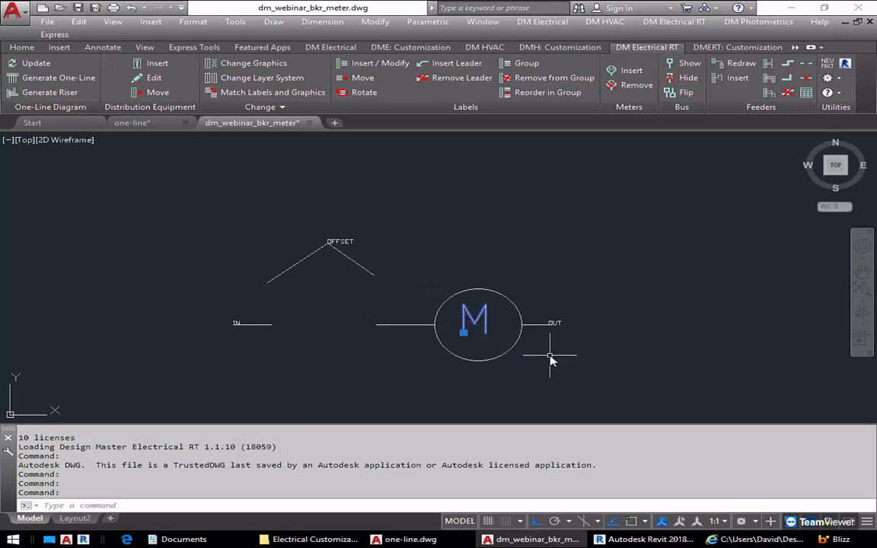
text(E)
key(Return)
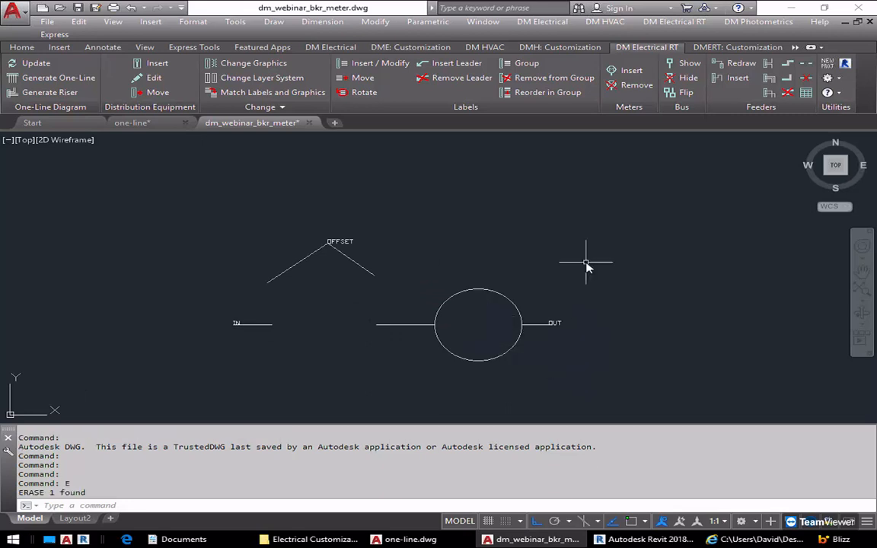
Insert the non-rotating text M at the centre of the meter circle, picking a text height of about 0.10
click(543, 22)
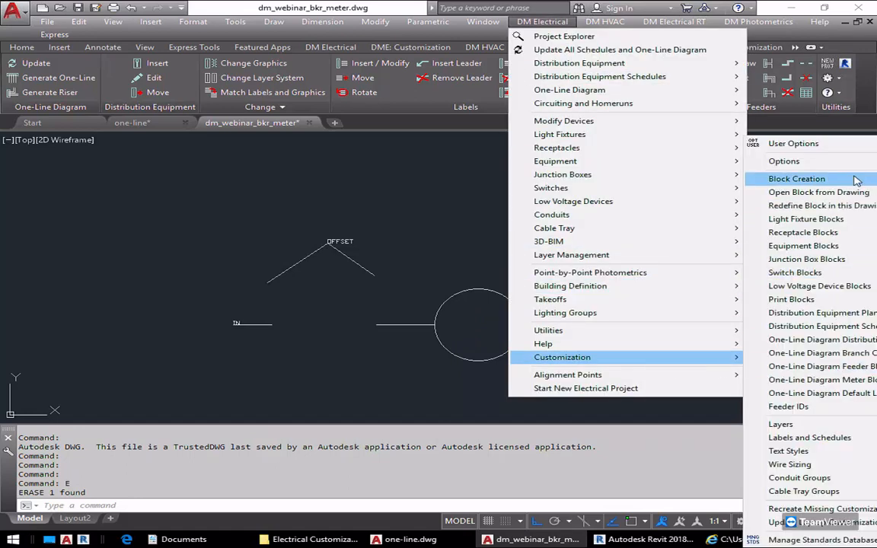
mouse_move(853, 179)
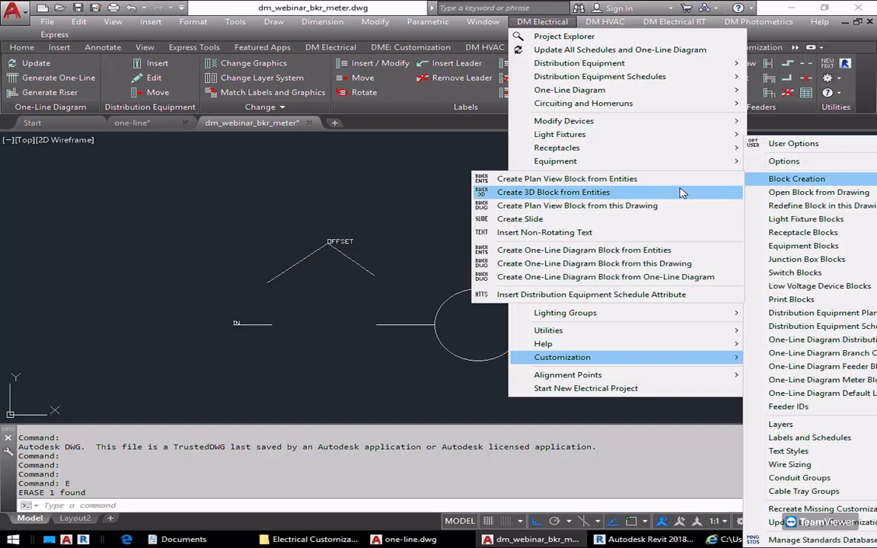
click(632, 233)
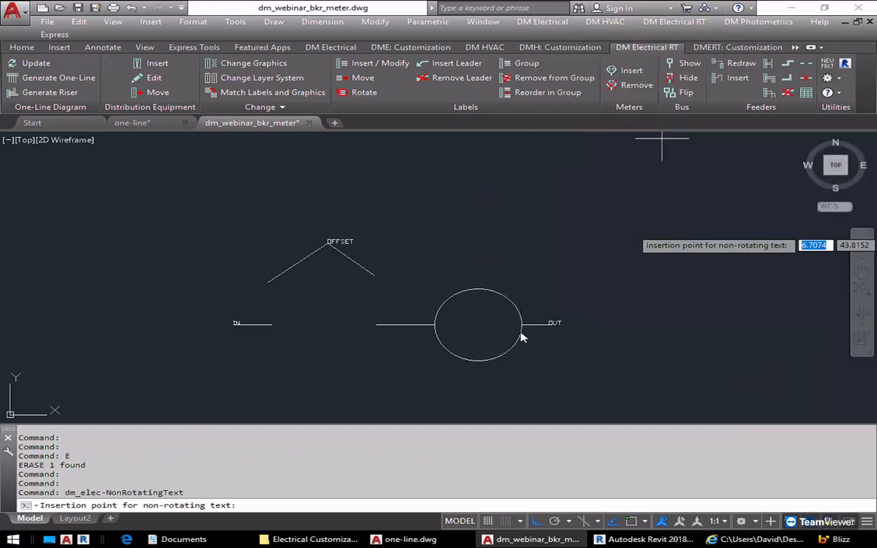
click(473, 334)
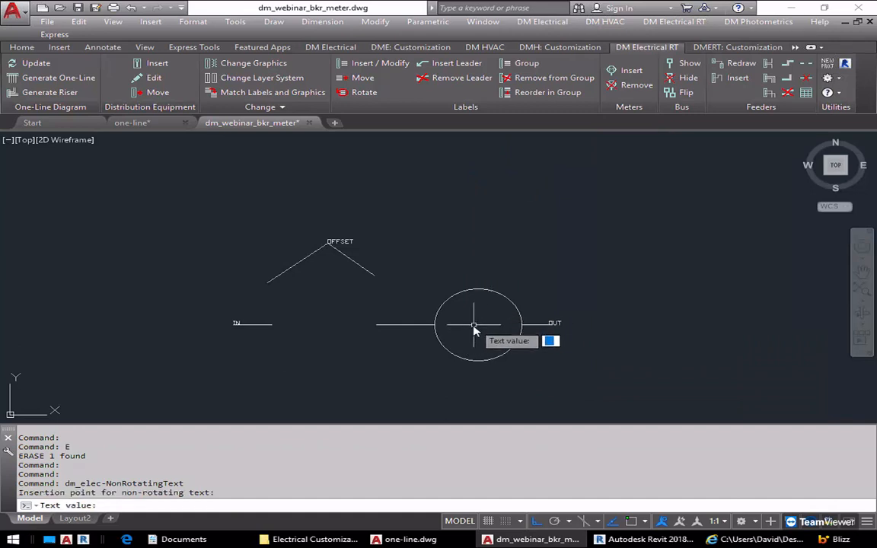
key(Escape)
key(Return)
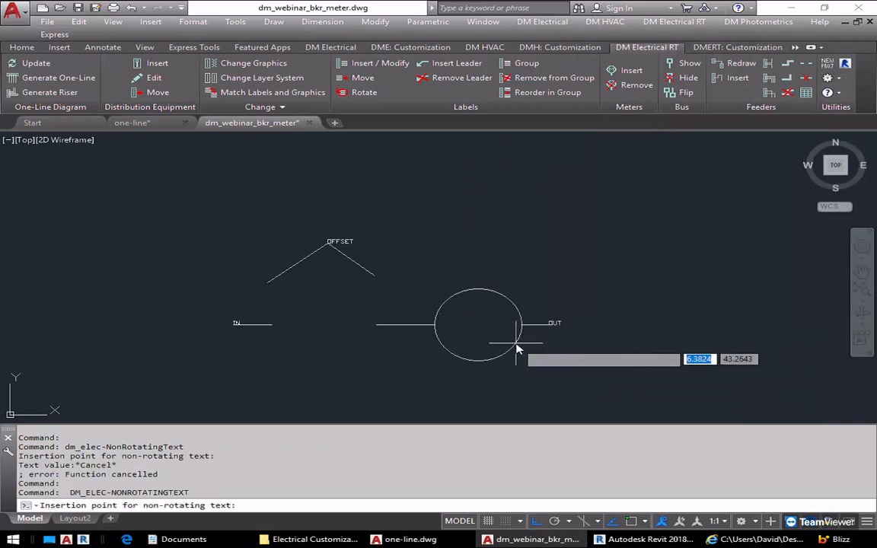
text(cen)
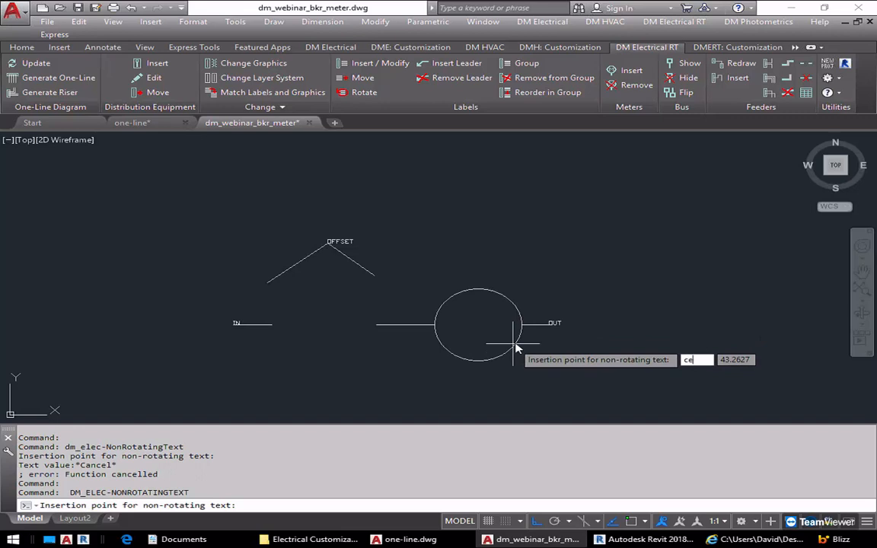
key(Return)
click(523, 350)
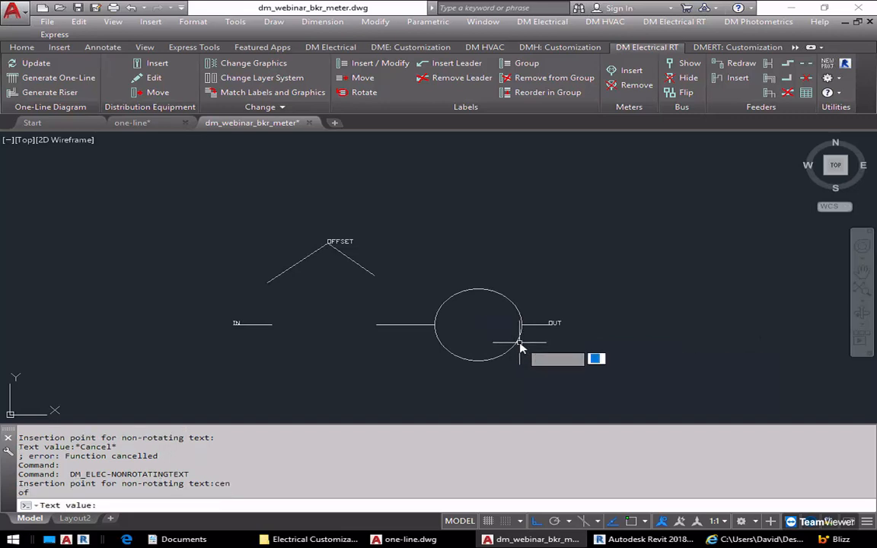
text(M)
key(Return)
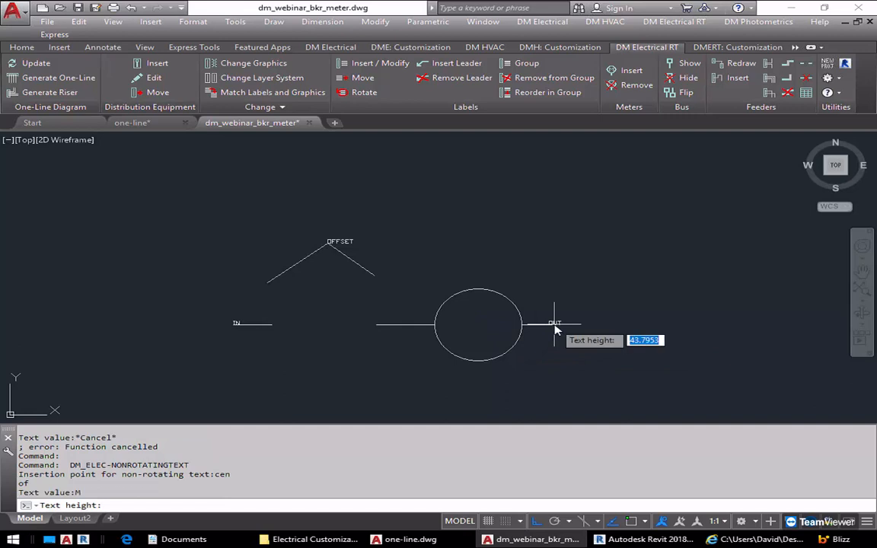
click(474, 315)
click(493, 349)
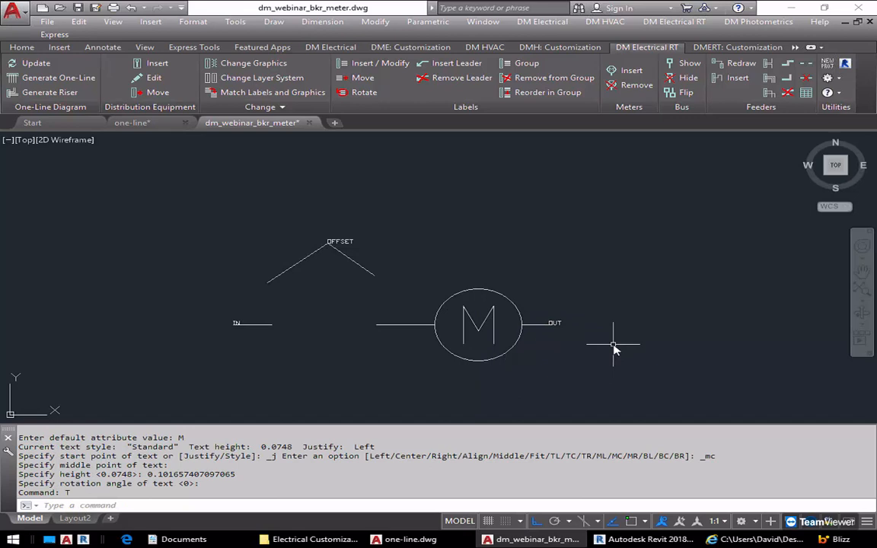
Save the dm_webinar_bkr_meter block drawing and close it
key(alt+f)
key(s)
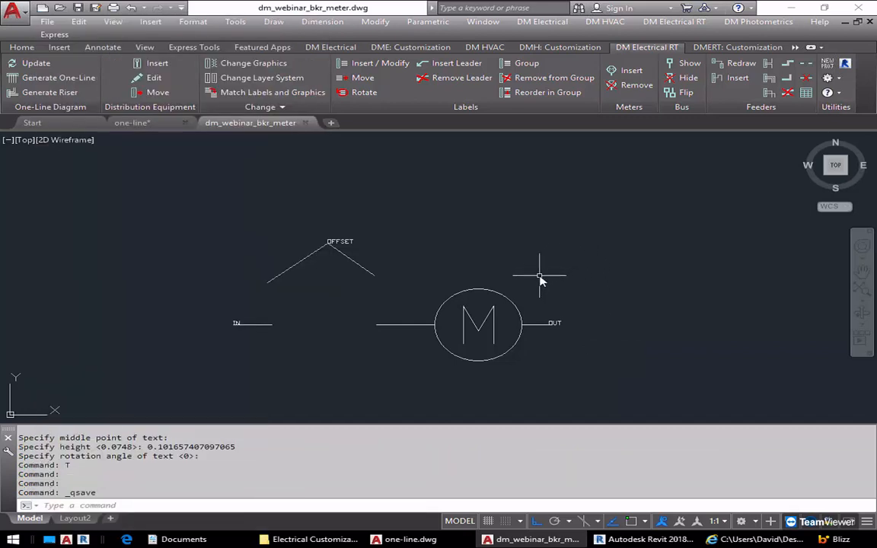
key(alt+f)
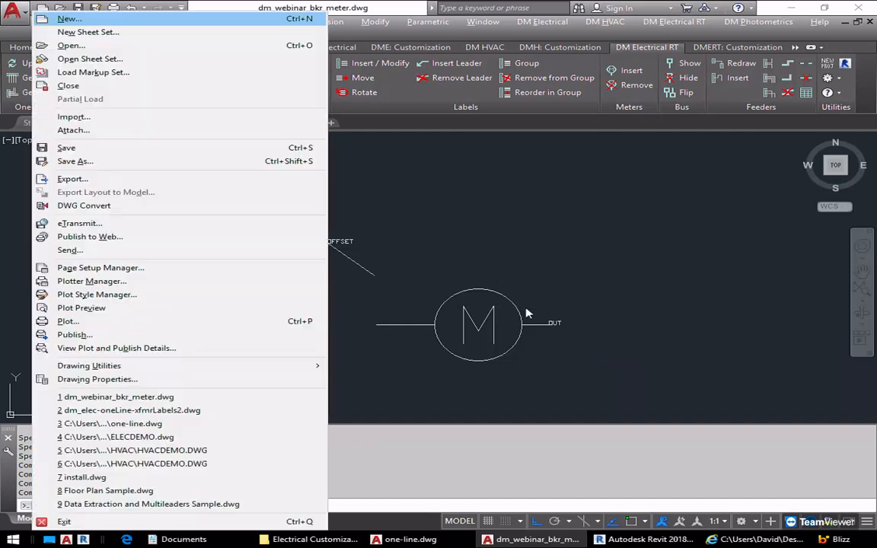
key(c)
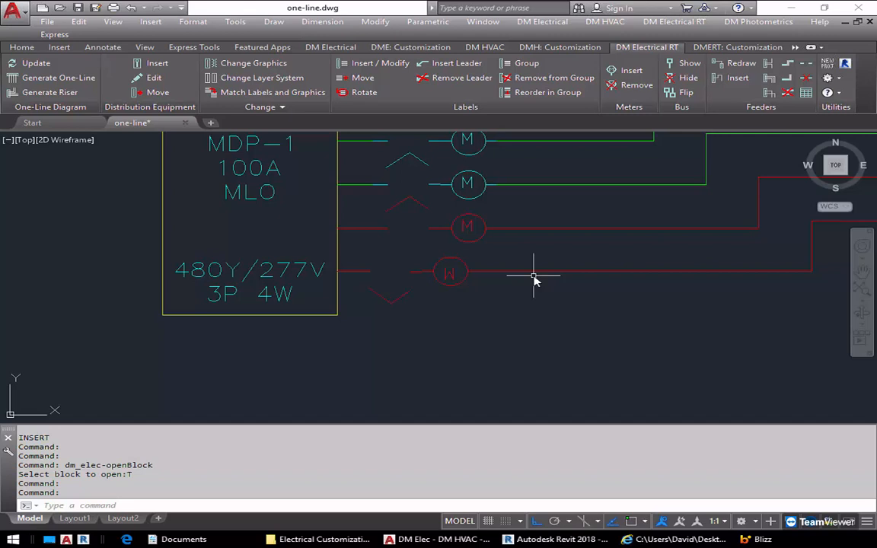
Redefine the breaker/meter block in the one-line drawing from one of panel MDP-1's feeders
click(688, 28)
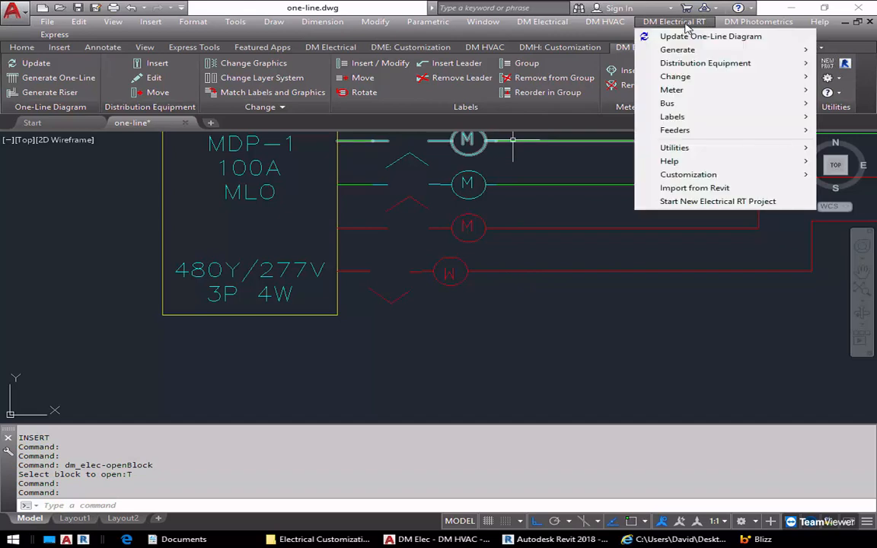
mouse_move(723, 173)
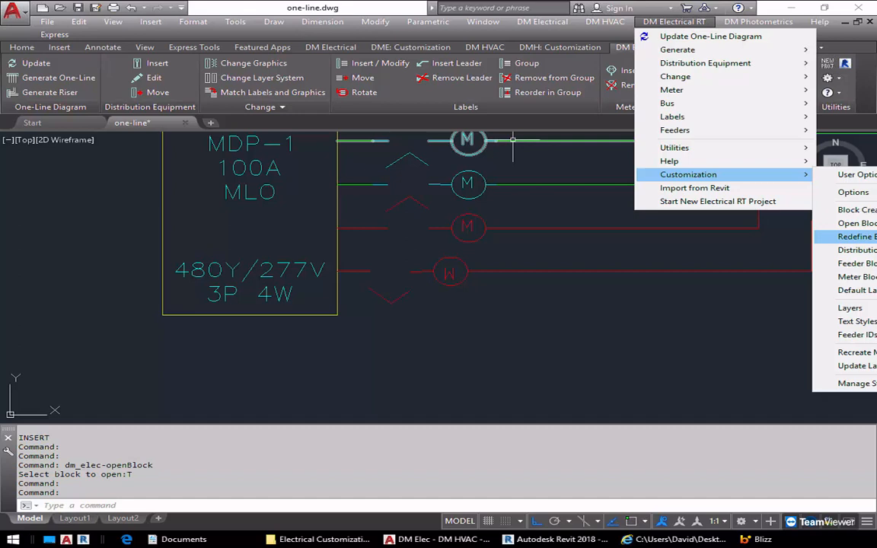
click(853, 237)
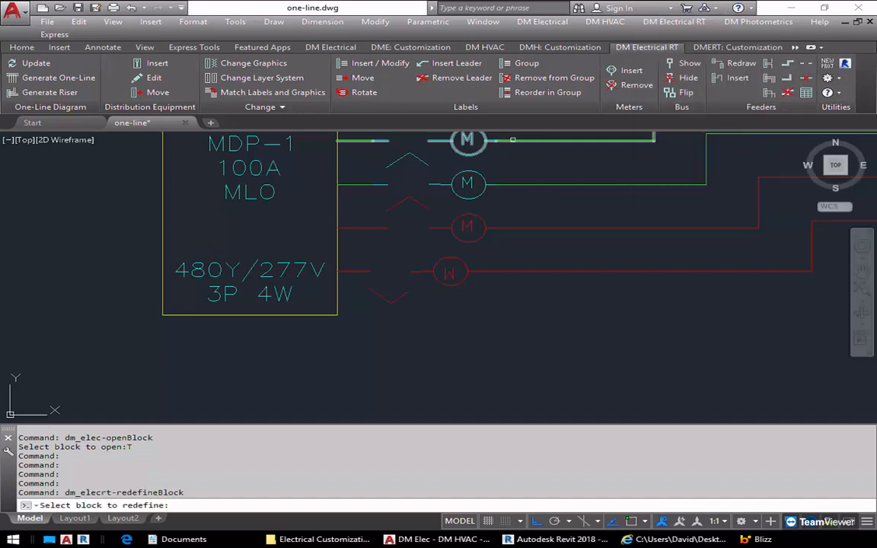
click(426, 213)
middle_drag(525, 298, 514, 341)
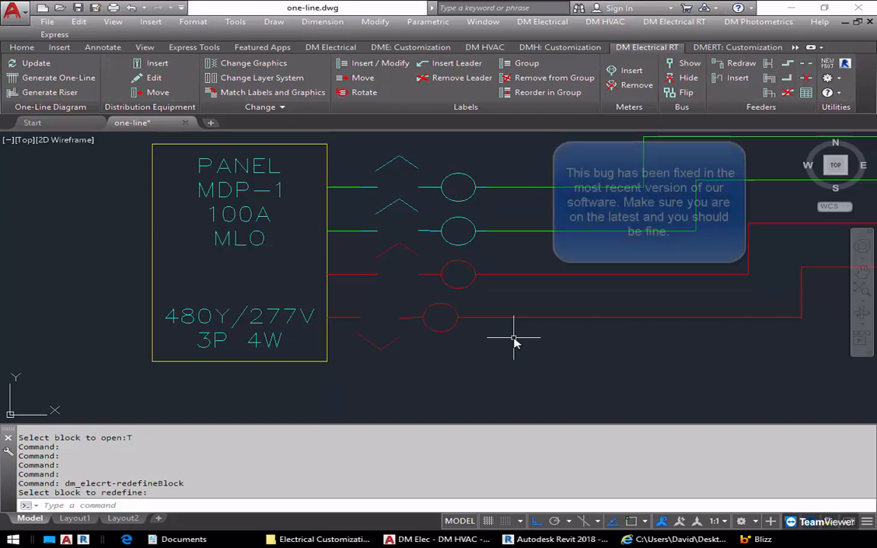
Remove the breaker/meter symbols from the four feeders of panel MDP-1 by changing their graphics
click(221, 70)
click(480, 147)
click(410, 350)
click(153, 150)
click(405, 415)
Change the OCP block of panel MDP-1's four feeders to Breaker / Meter
click(398, 174)
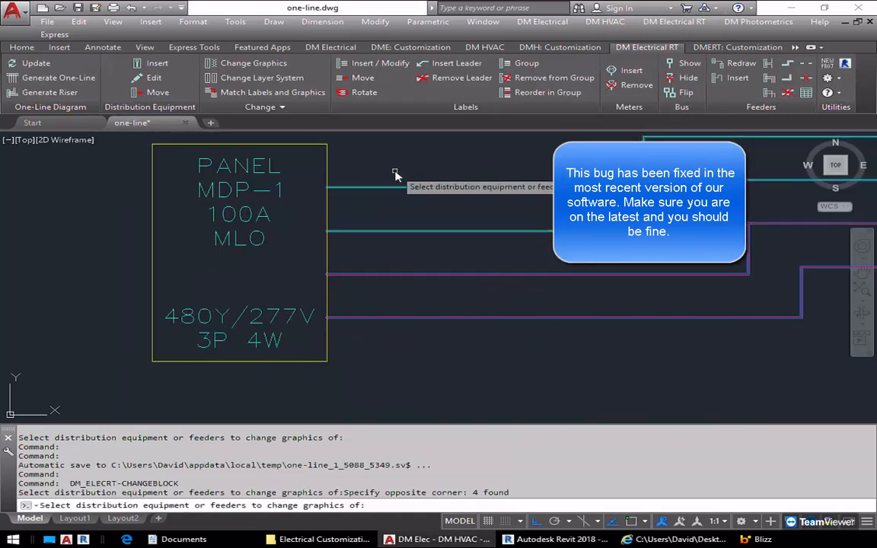
key(Return)
click(186, 279)
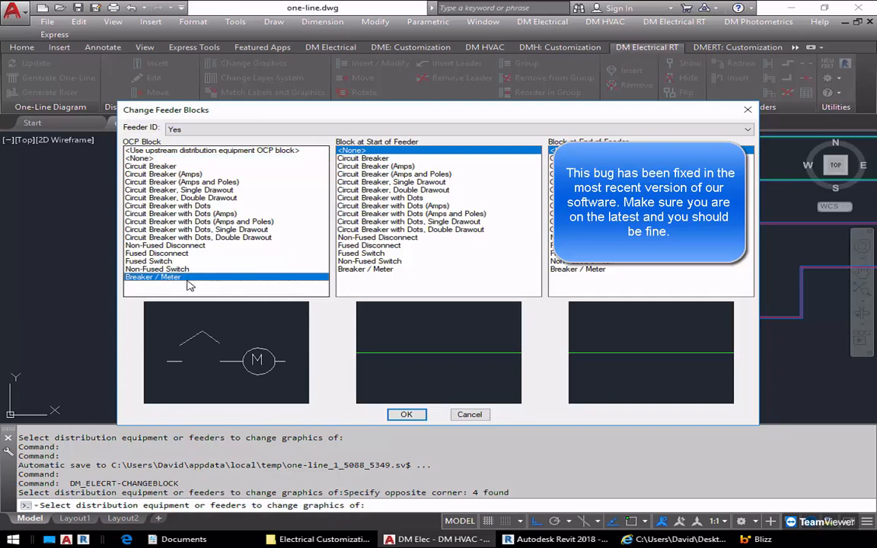
click(406, 414)
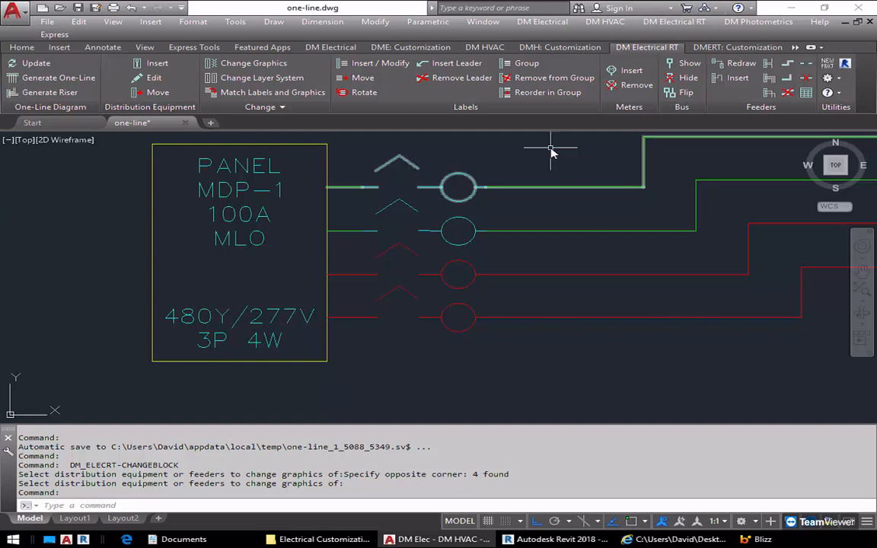
Open the project's layer list, look over the General system's linetypes, and select the New layer system
click(685, 23)
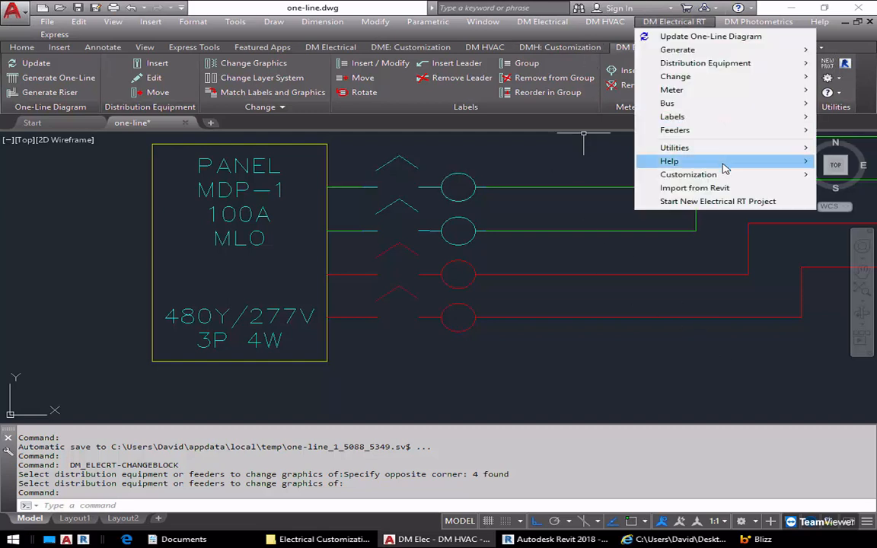
mouse_move(727, 174)
mouse_move(849, 309)
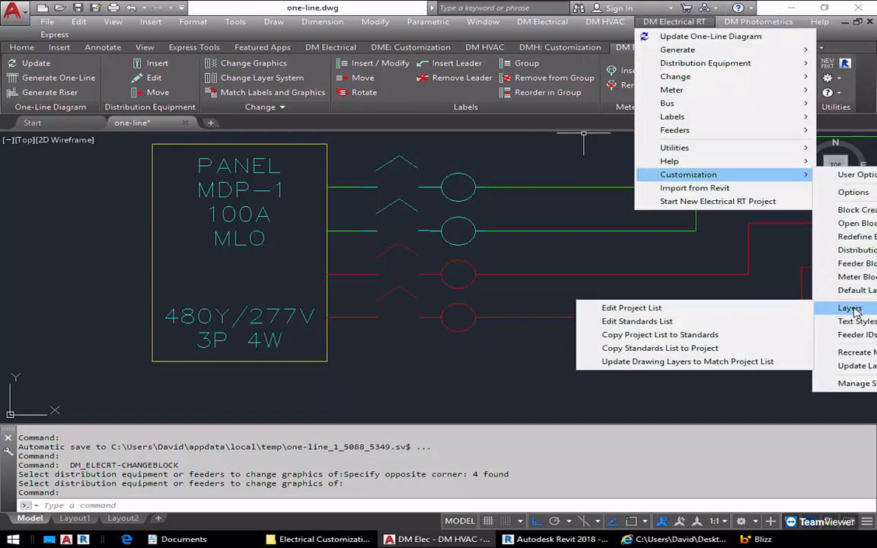
click(780, 309)
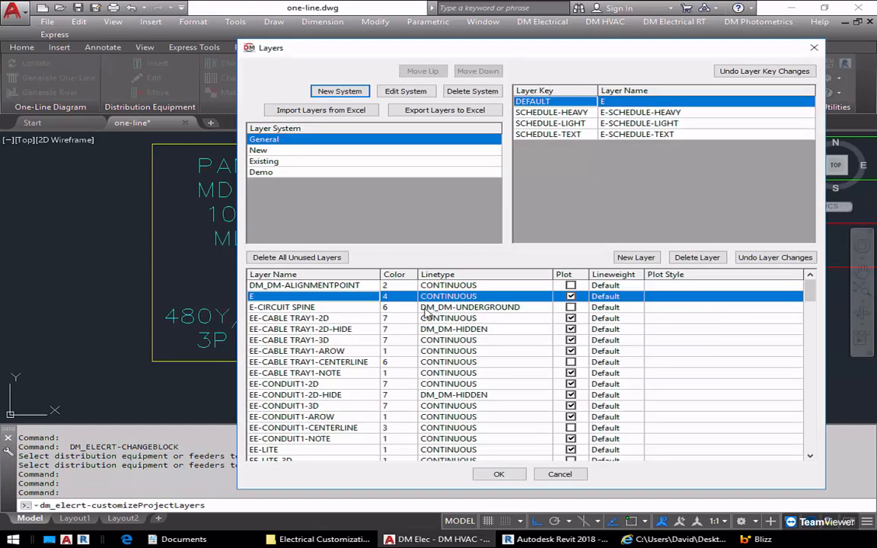
click(491, 308)
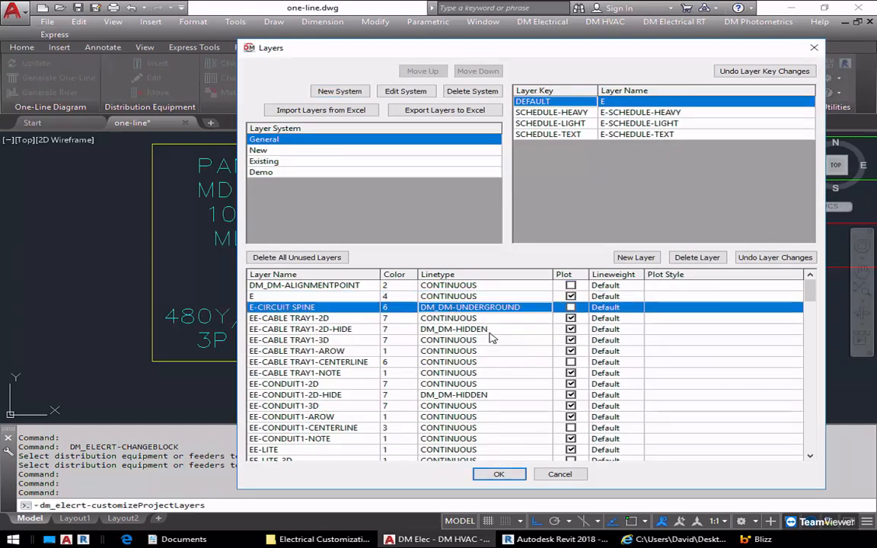
click(489, 330)
click(489, 351)
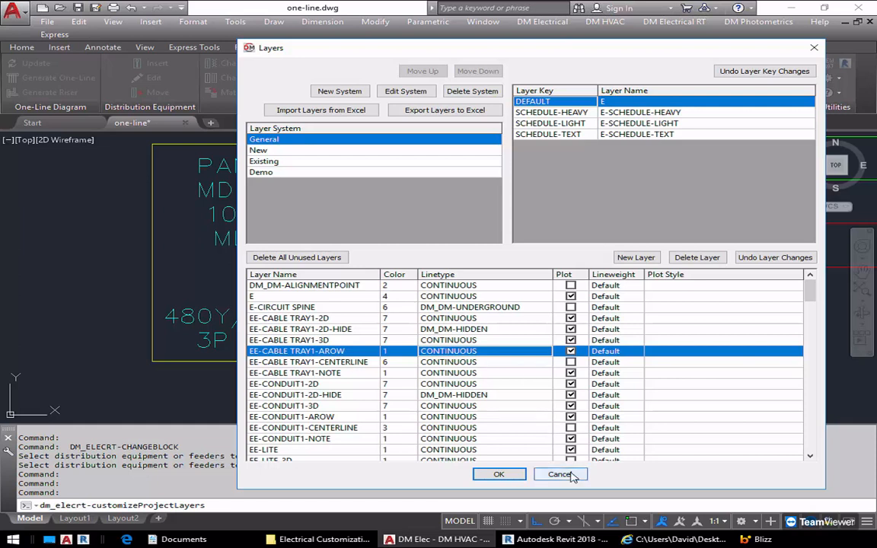
click(335, 151)
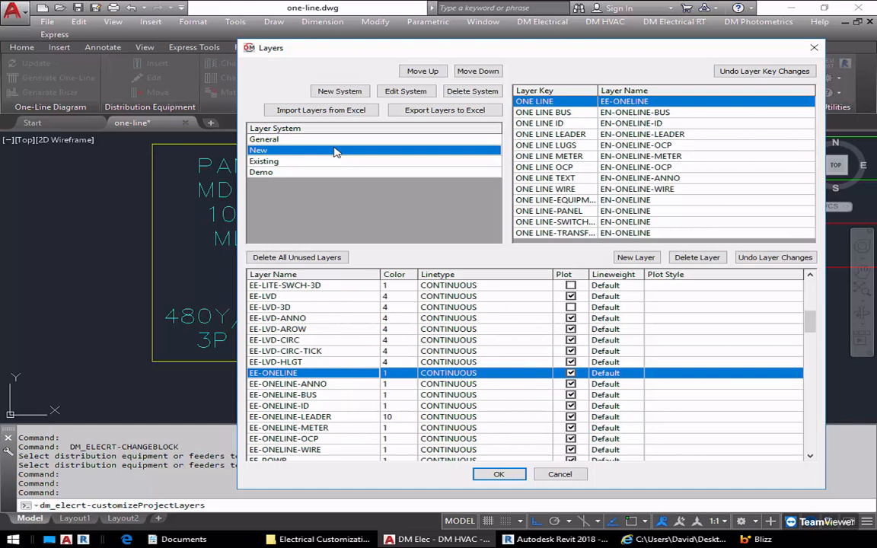
click(262, 140)
click(282, 150)
Assign the EN-ONELINE layer to the ONE LINE key of the New layer system
click(652, 105)
click(652, 105)
key(Down)
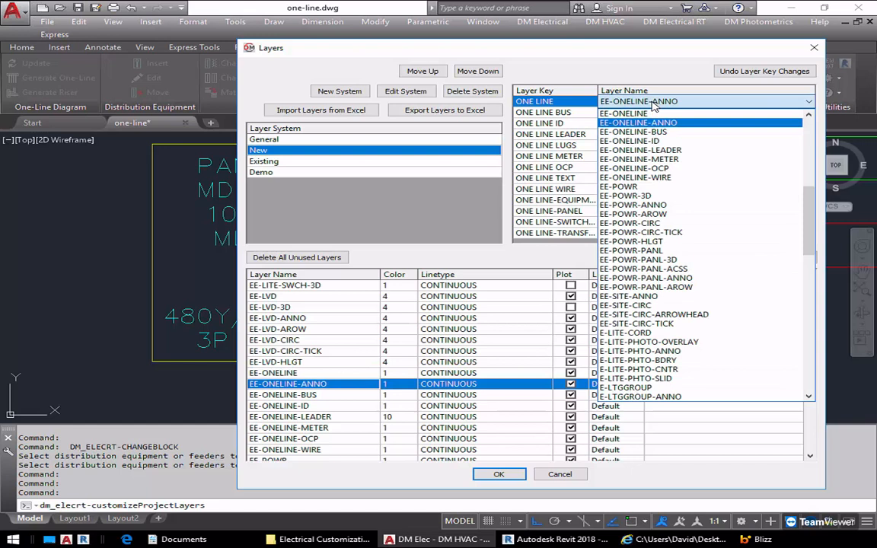
drag(809, 221, 827, 312)
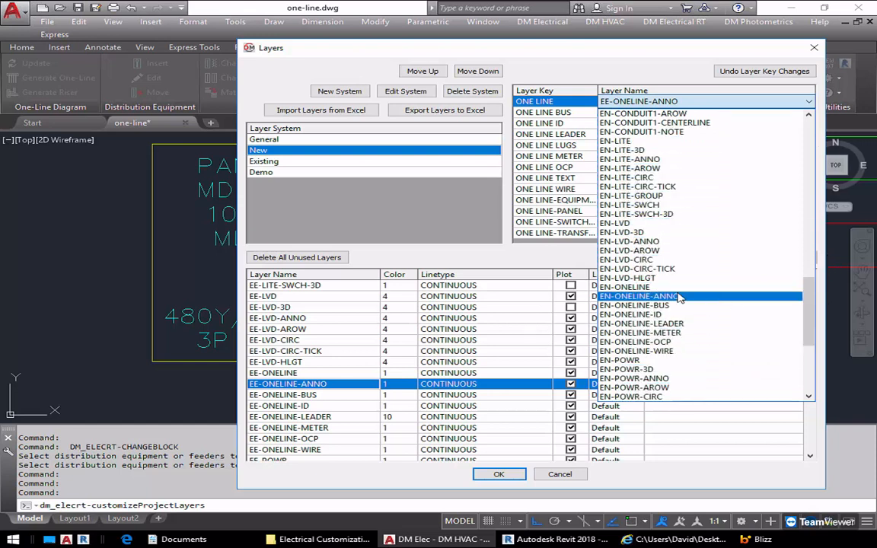
click(640, 287)
Set the linetype of the EN-ONELINE layer to PHANTOM2 and accept the layer changes
click(466, 378)
click(457, 385)
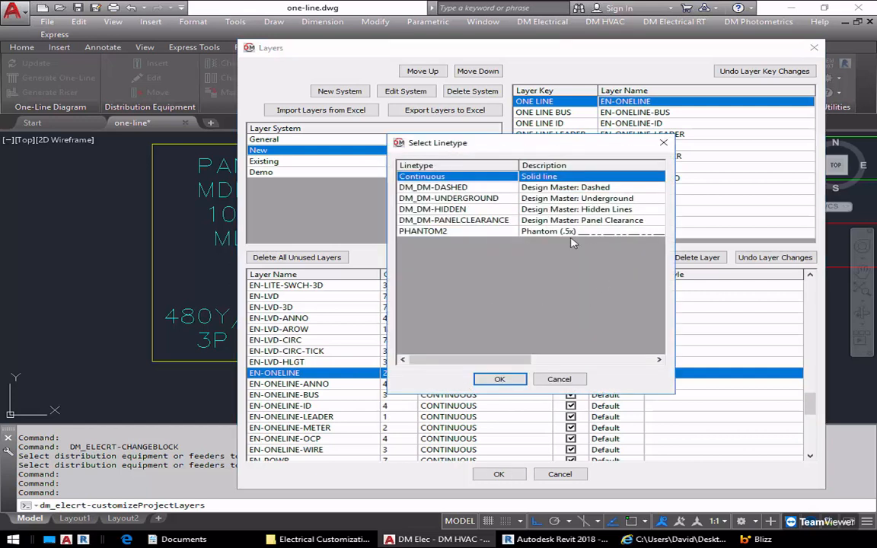
click(465, 232)
click(500, 379)
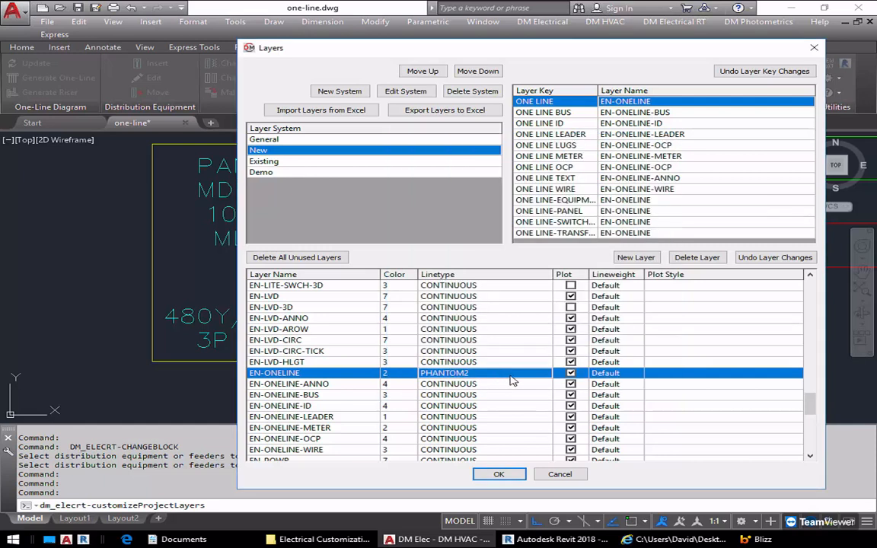
click(500, 475)
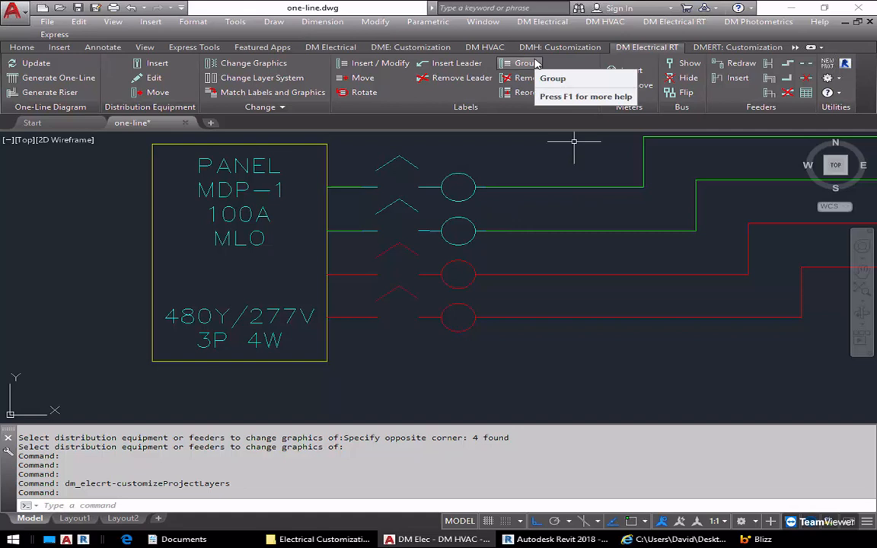
Update the one-line drawing's layers to match the project list
click(674, 21)
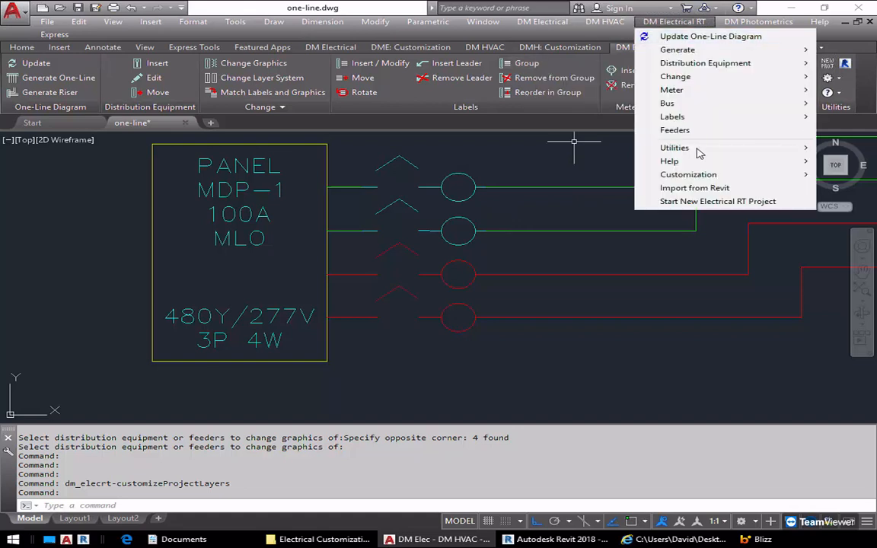
mouse_move(636, 170)
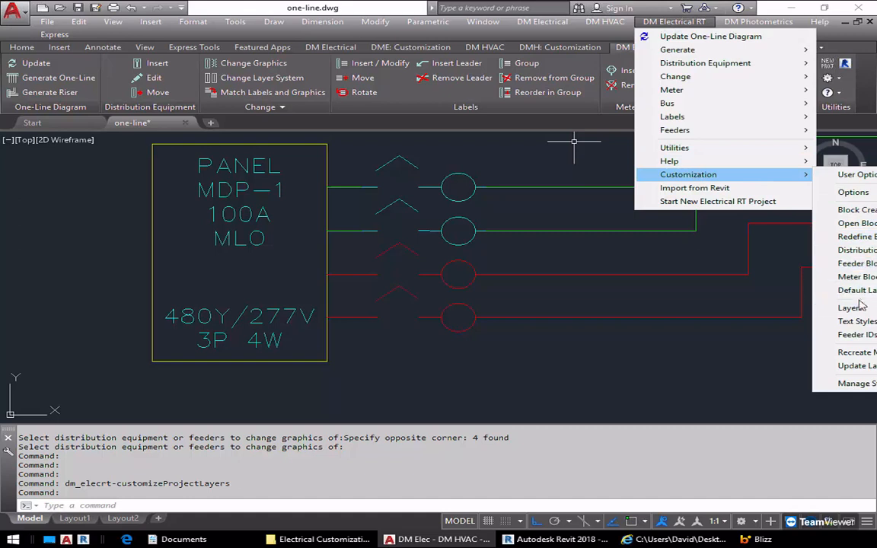
mouse_move(853, 307)
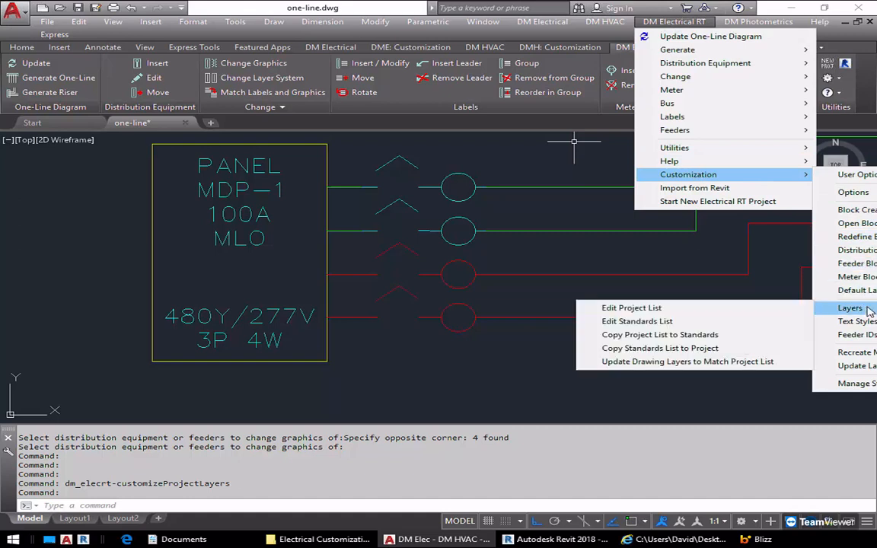
click(692, 362)
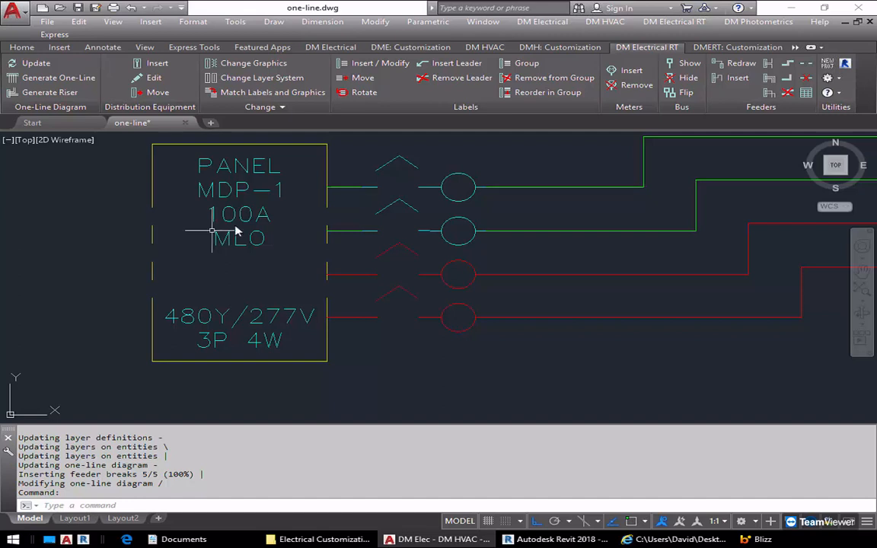
Switch to the Revit project, look at the Link CAD tool, and return to the one-line drawing in AutoCAD
click(560, 540)
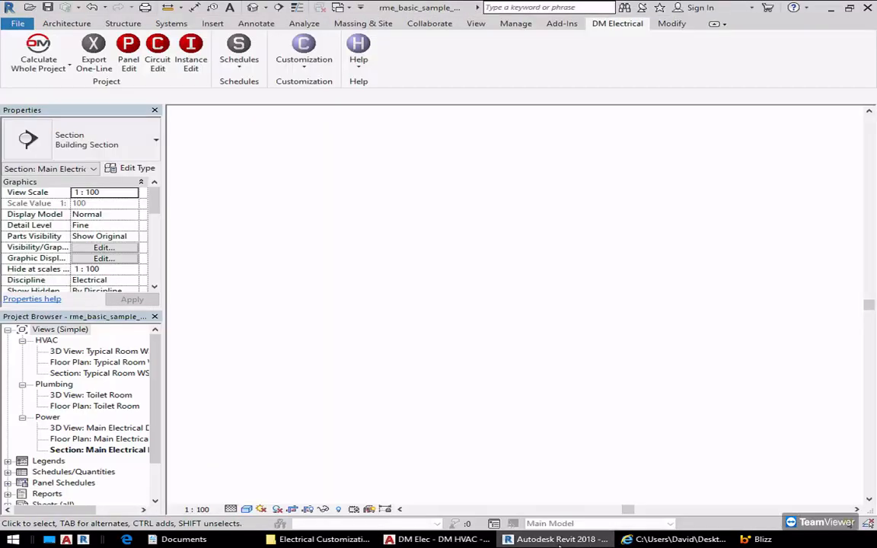
click(213, 24)
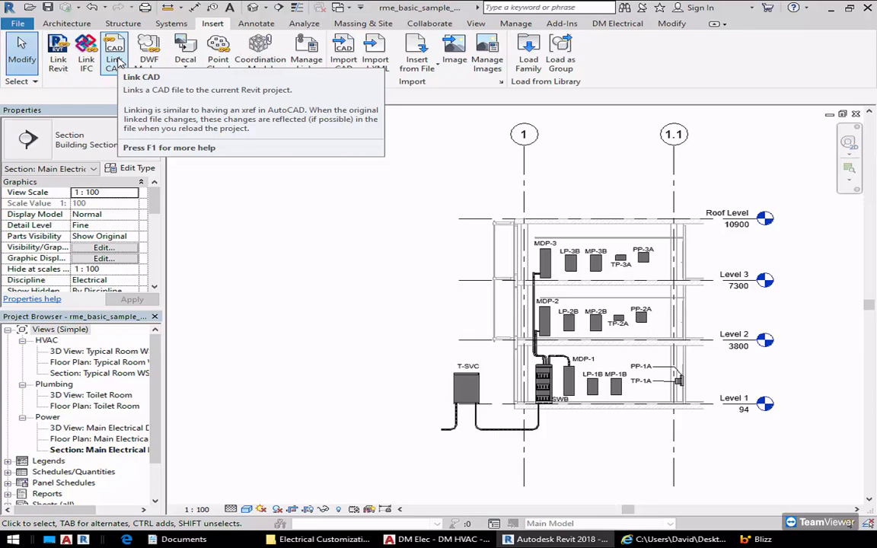
click(439, 539)
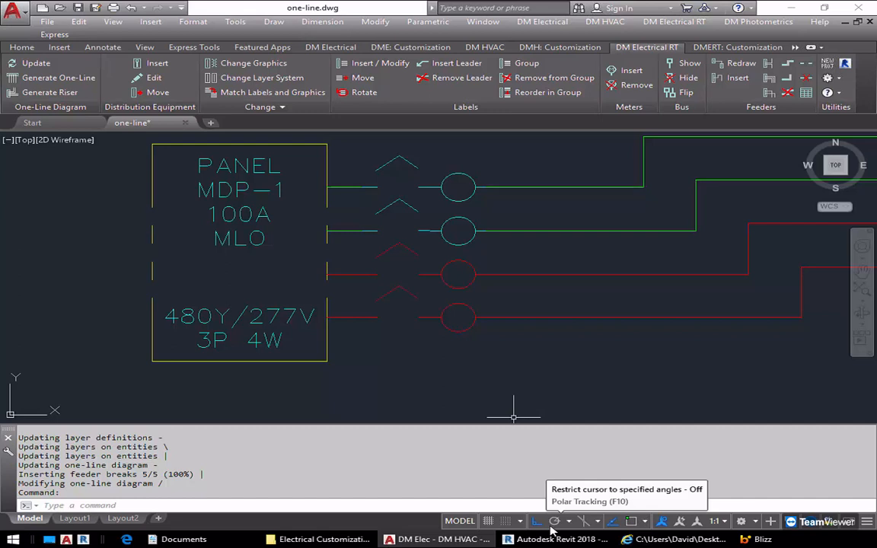
Open the project list of default one-line diagram labels for editing
click(673, 22)
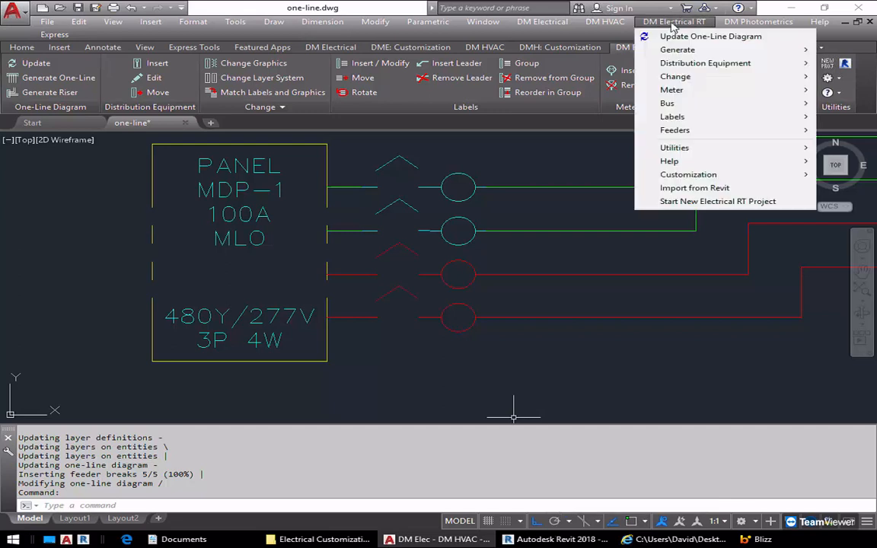
click(527, 22)
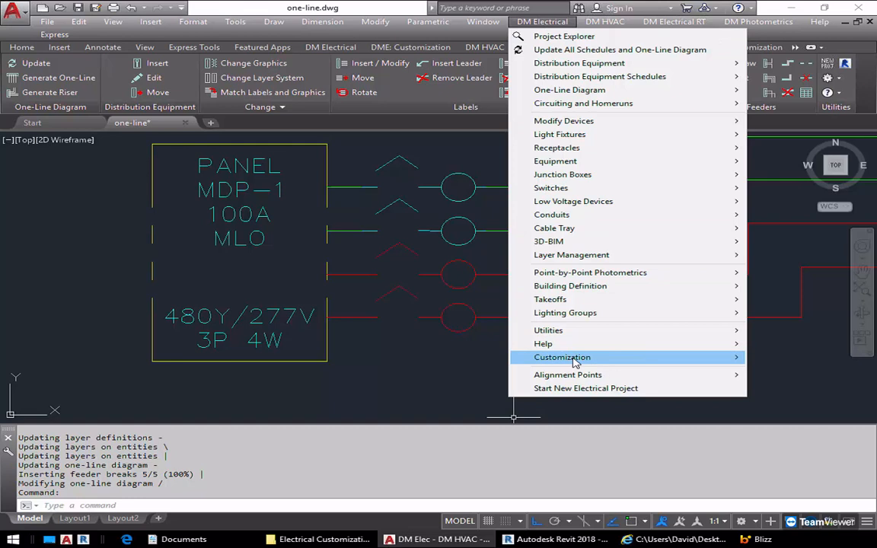
mouse_move(575, 362)
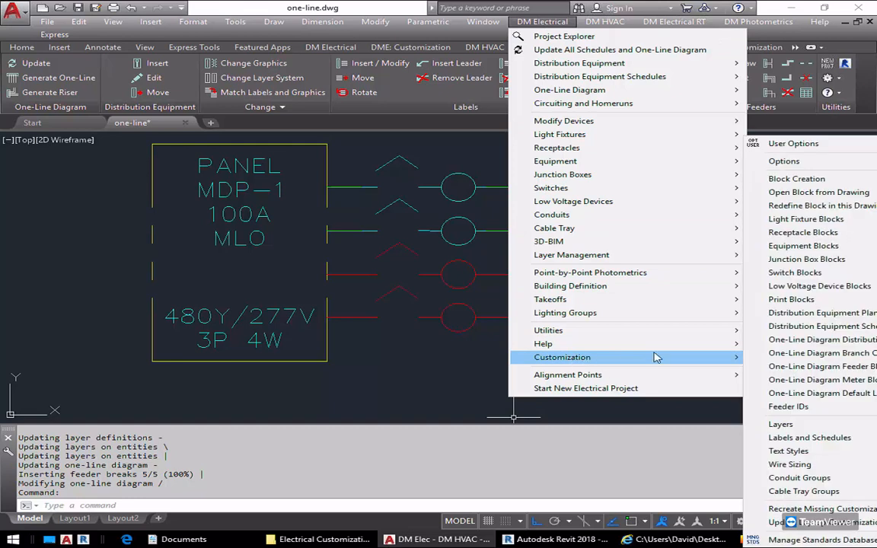
mouse_move(853, 396)
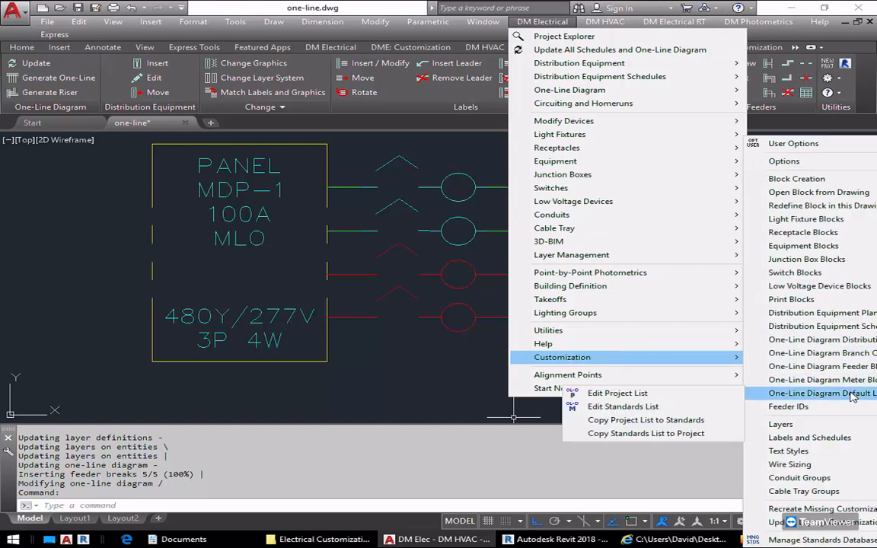
click(665, 396)
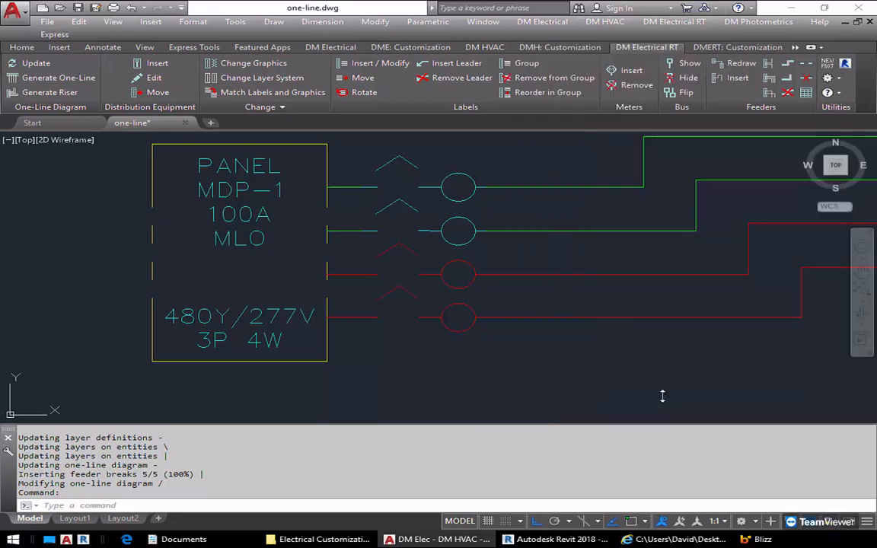
Enlarge the default labels window, widen the label name column, and look through the label categories from Panel to Equipment
drag(462, 147, 359, 68)
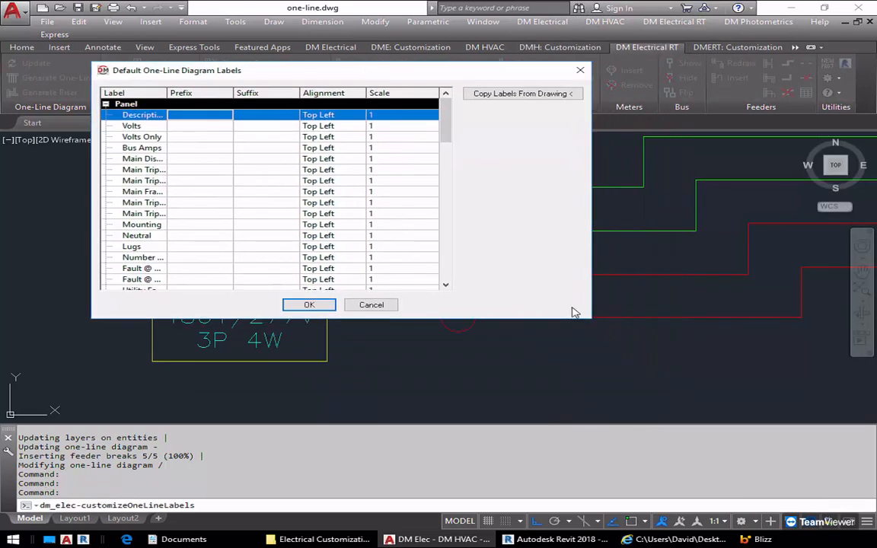
drag(591, 312, 693, 382)
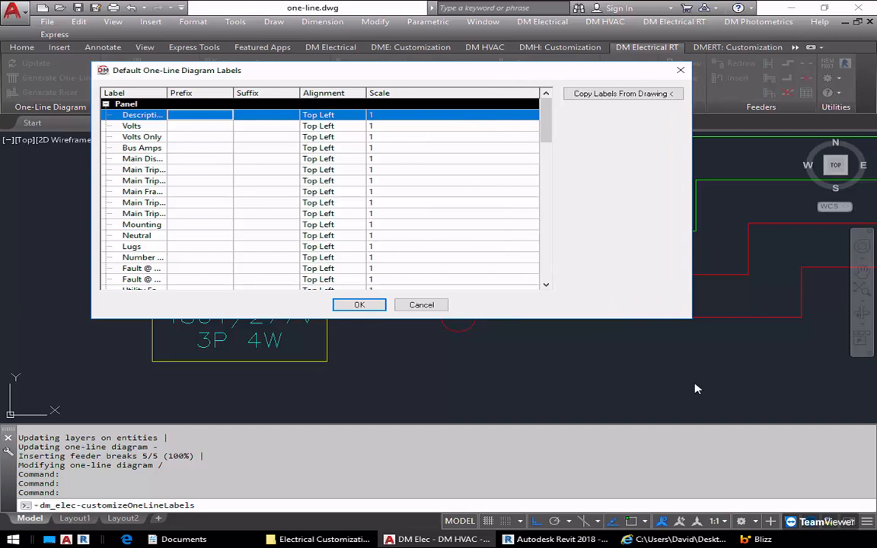
drag(682, 349, 678, 482)
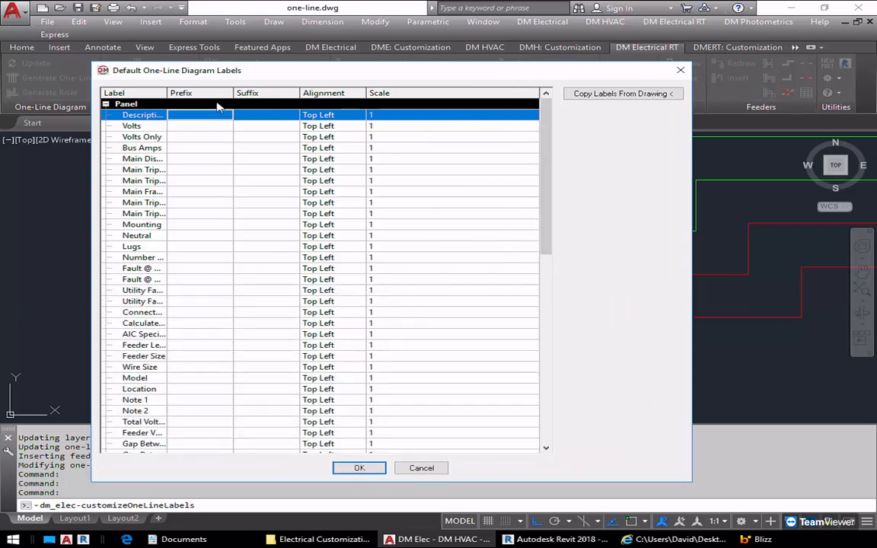
drag(166, 92, 257, 93)
drag(545, 109, 543, 352)
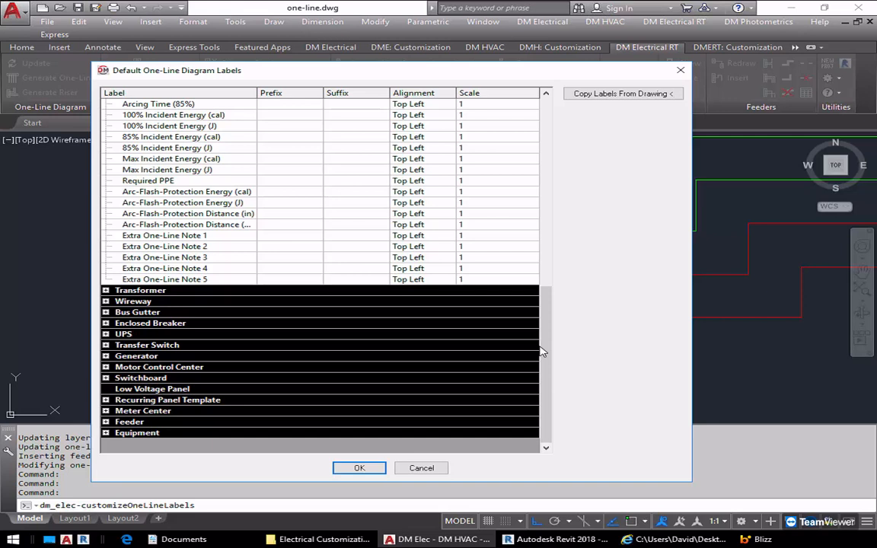
drag(543, 352, 558, 131)
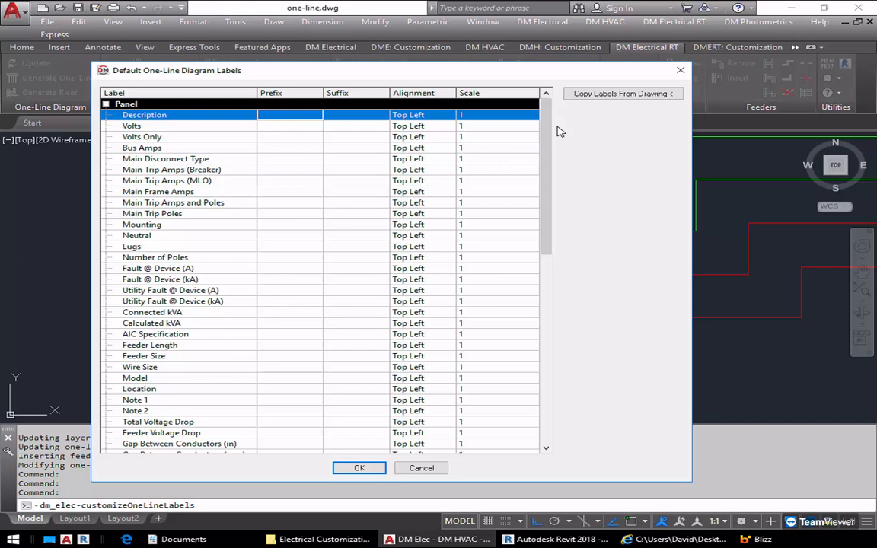
Set the default Panel labels to use prefix PANEL for Description and suffix A for Bus Amps, and accept the list
text(PANEL)
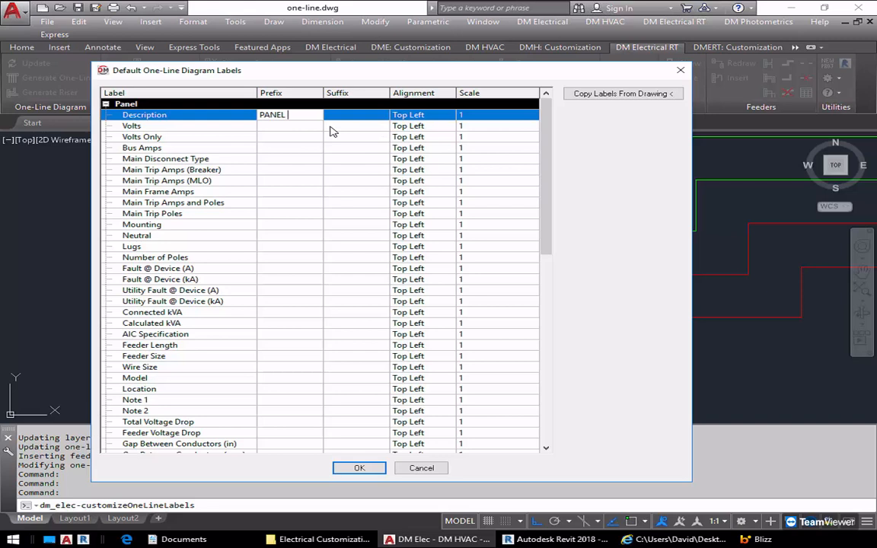
key(Return)
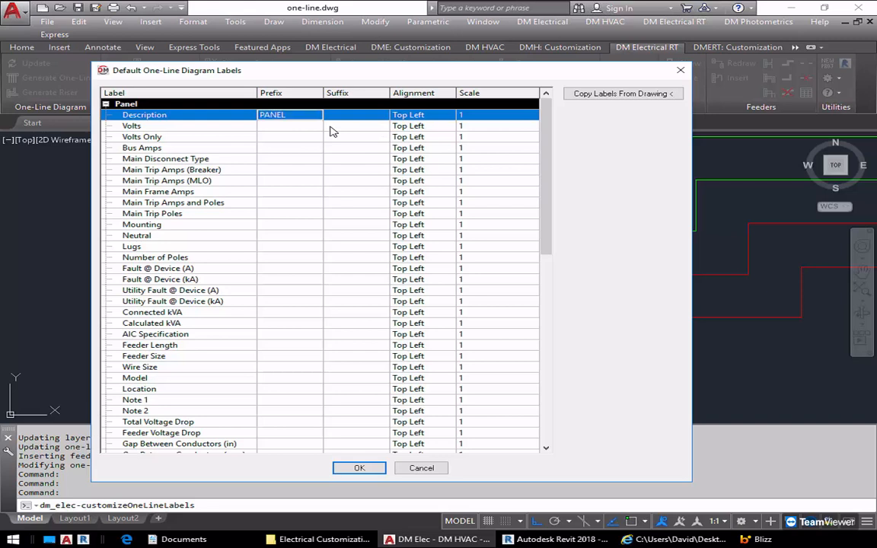
click(354, 149)
text(A)
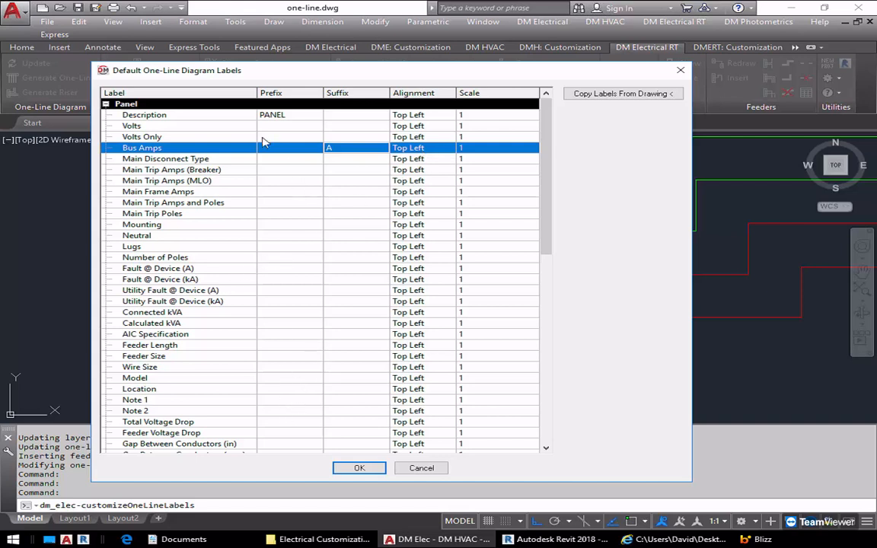
click(359, 467)
Insert panel LP-3B as a custom panel box with bus below panel MDP-1, placing the bus in its default location
scroll(448, 327, down, 2)
scroll(397, 226, up, 1)
middle_drag(398, 226, 385, 212)
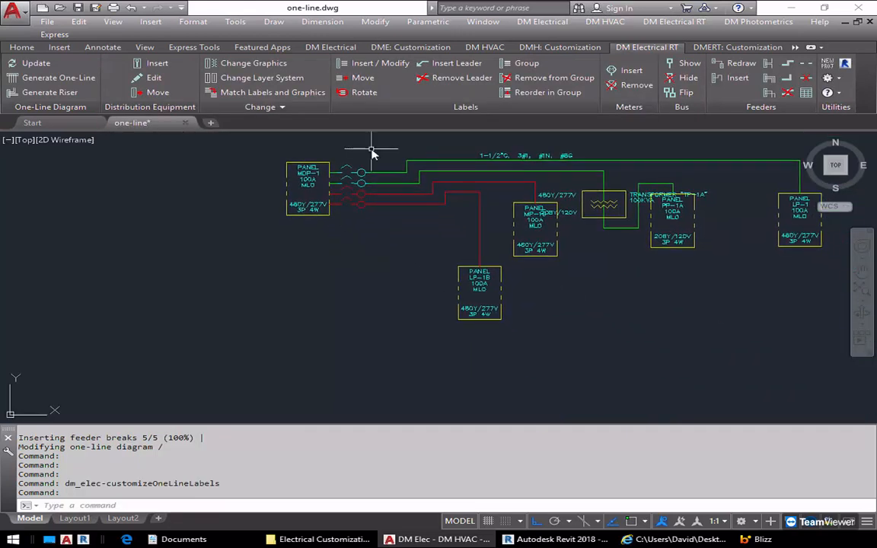
click(152, 64)
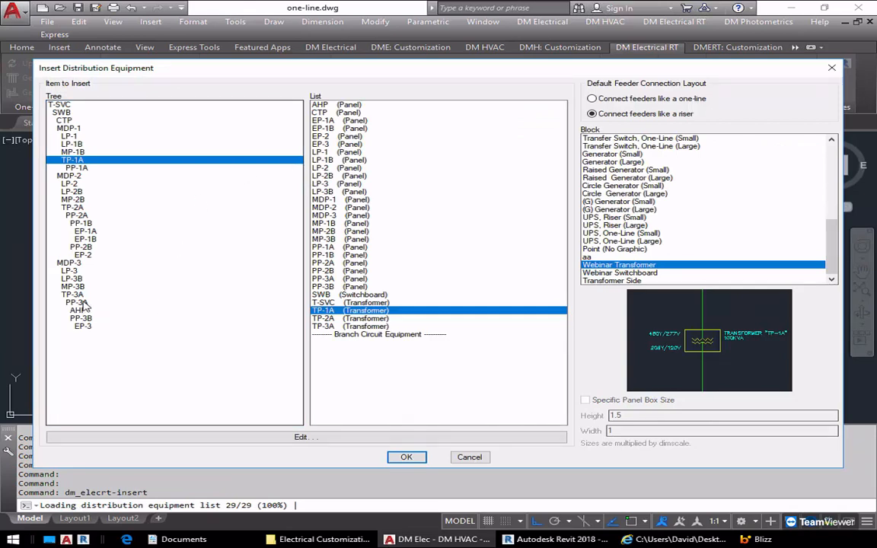
click(73, 279)
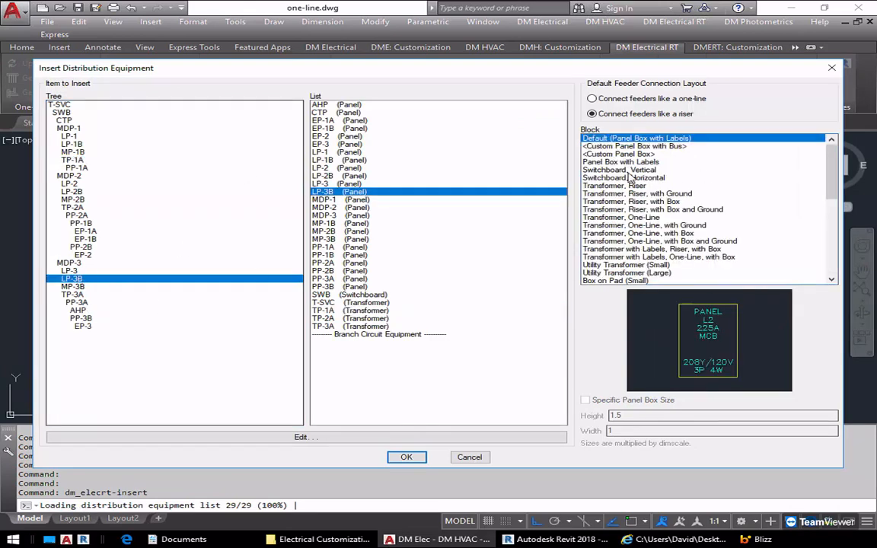
click(408, 457)
click(247, 310)
click(307, 387)
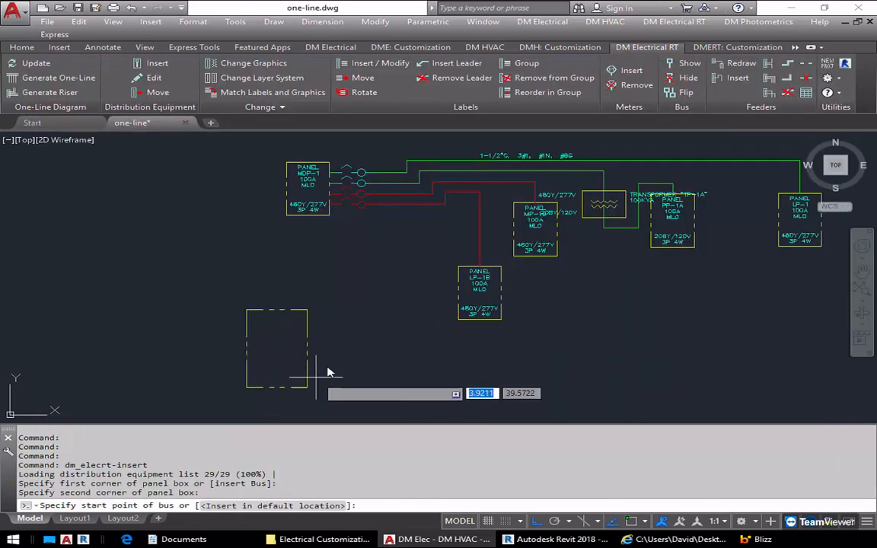
key(Return)
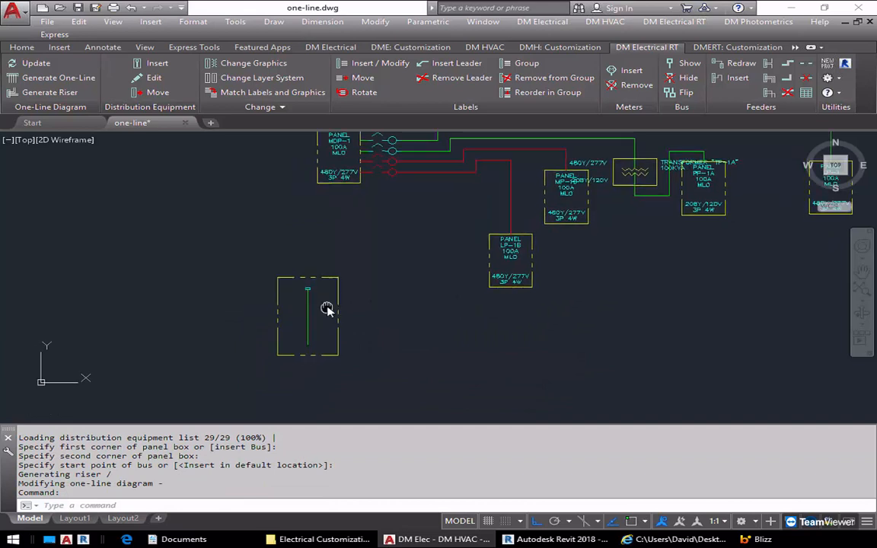
Add Description and Bus Amps labels to panel LP-3B, stacked just right of the top of its box
click(372, 67)
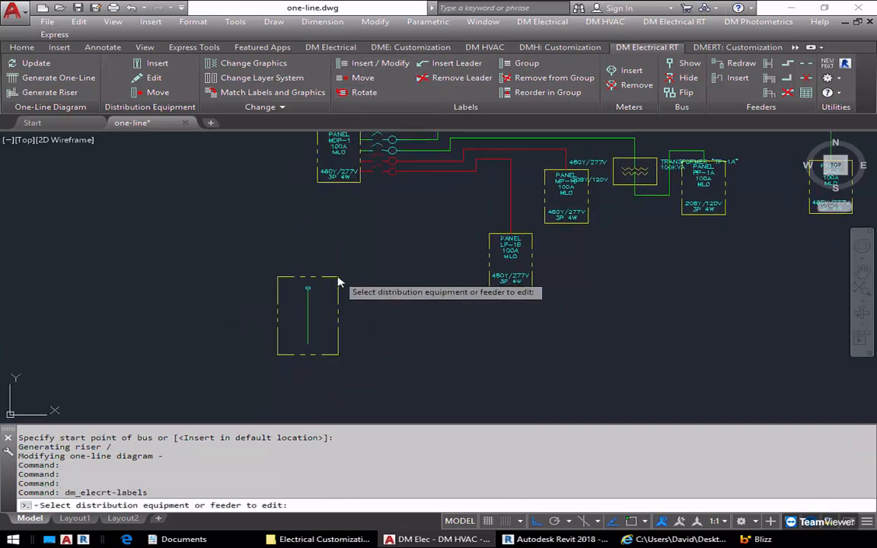
click(338, 283)
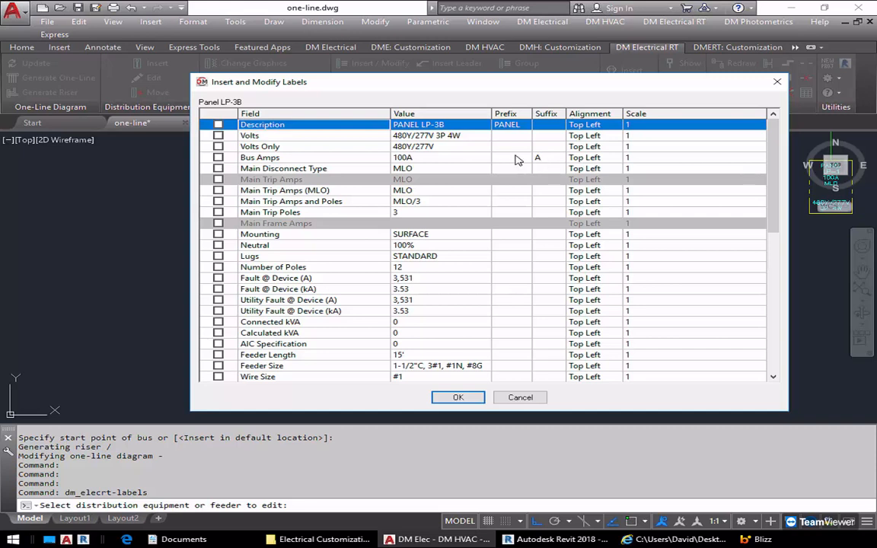
click(218, 124)
click(218, 157)
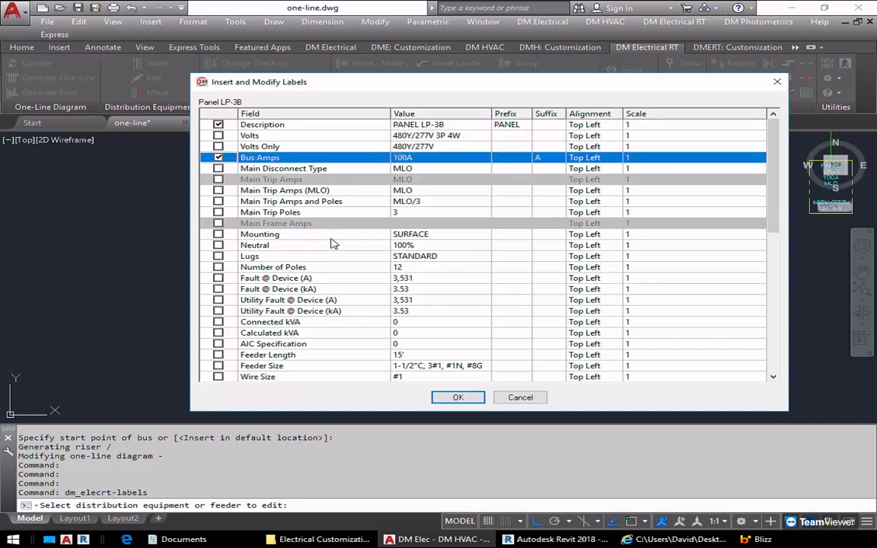
click(458, 397)
click(344, 285)
key(Return)
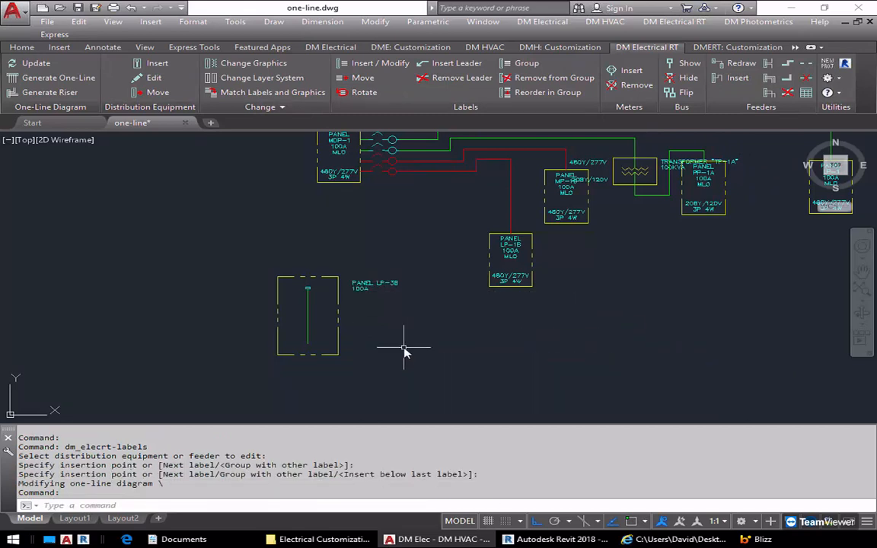
Enable the Mounting label for panel LP-3B and give it the prefix "MOUNTING:"
key(Return)
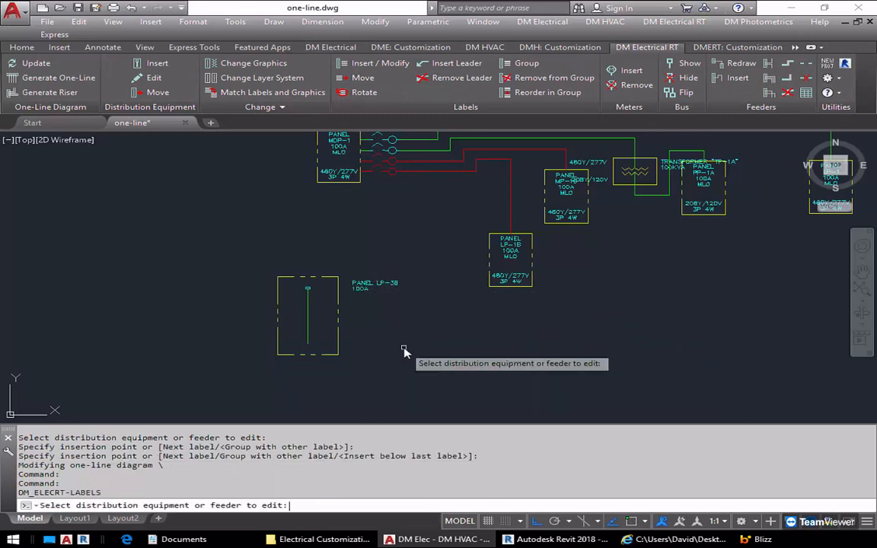
click(338, 298)
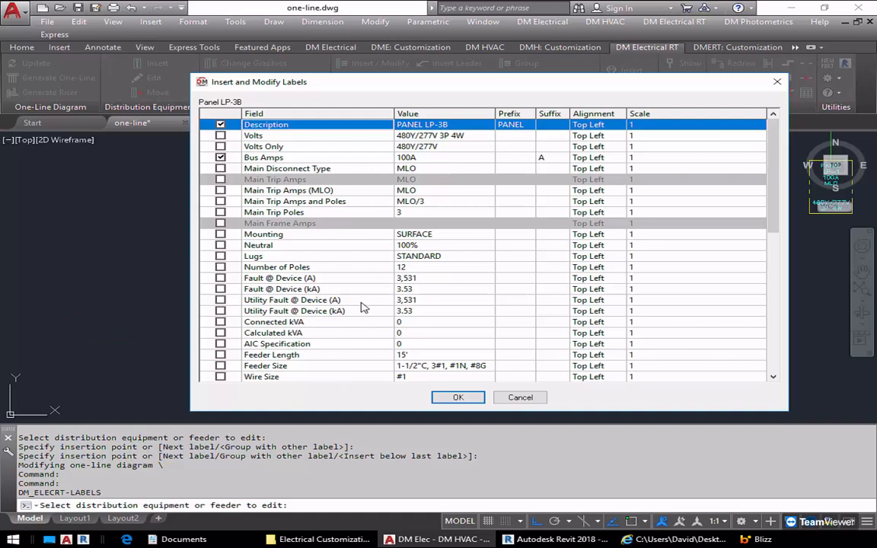
click(220, 233)
click(520, 237)
text(mou)
key(BackSpace)
key(BackSpace)
key(BackSpace)
text(MOUNTING:)
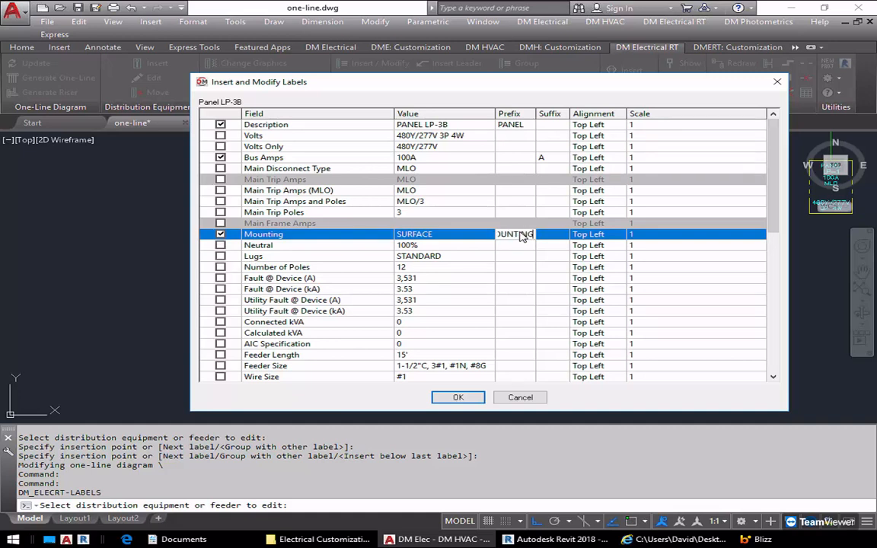
key(Return)
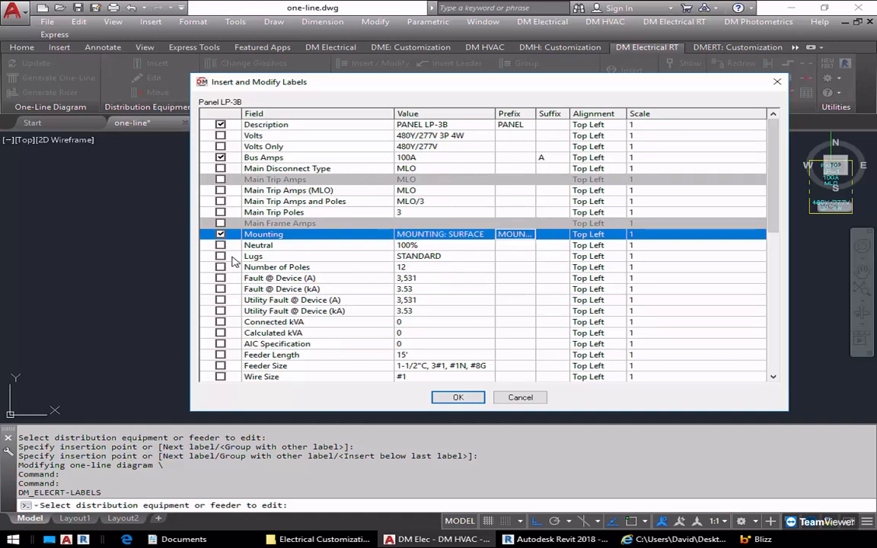
Enable the Lugs label with the prefix "LUGS:" and place the Mounting and Lugs labels stacked below the LP-3B box
click(220, 256)
click(514, 257)
text(LUGS:)
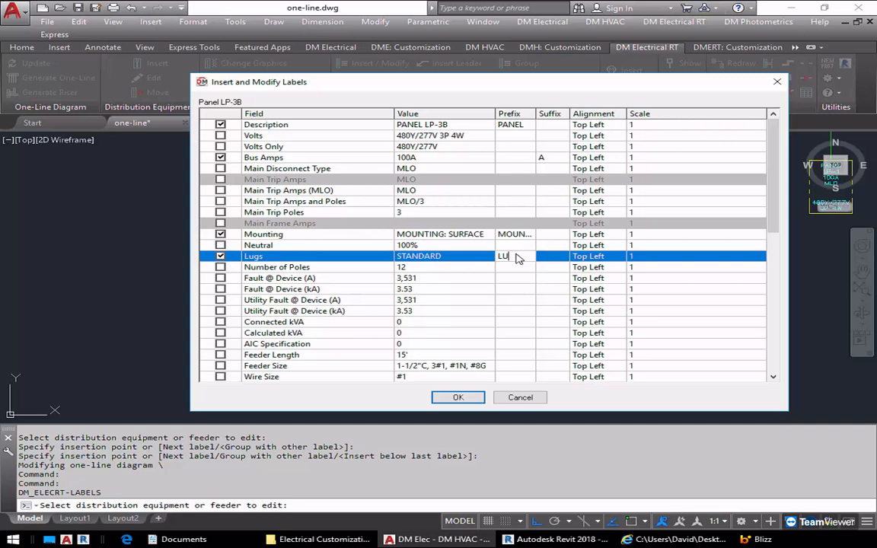
click(457, 398)
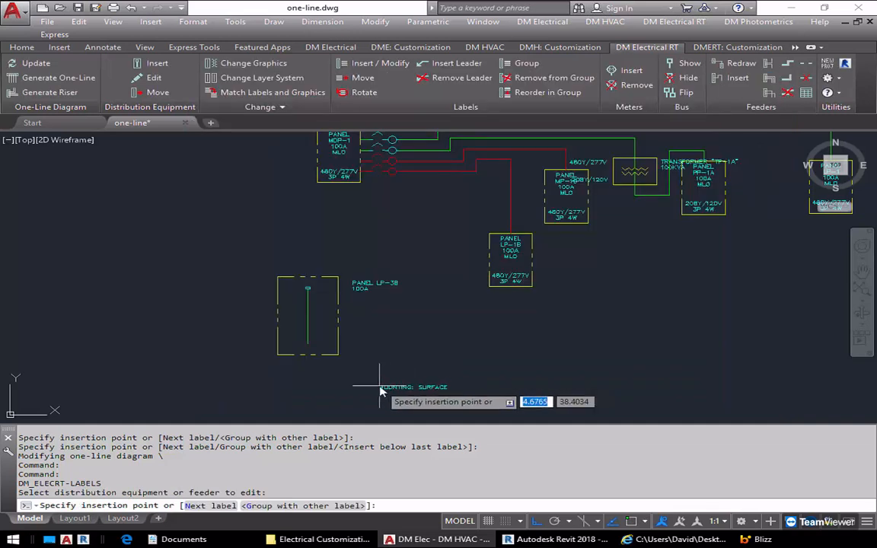
click(275, 368)
key(Return)
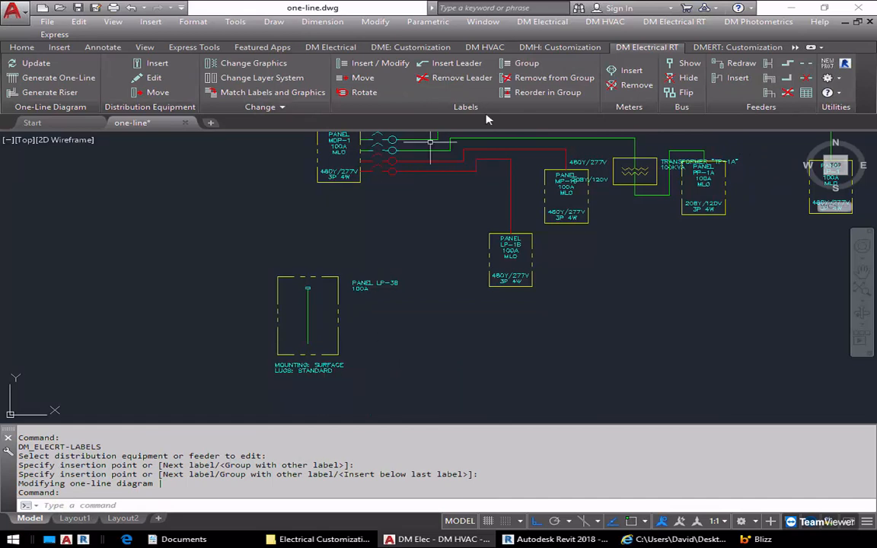
Copy the labels of panel LP-3B into the project's default one-line diagram labels and save the list
click(528, 25)
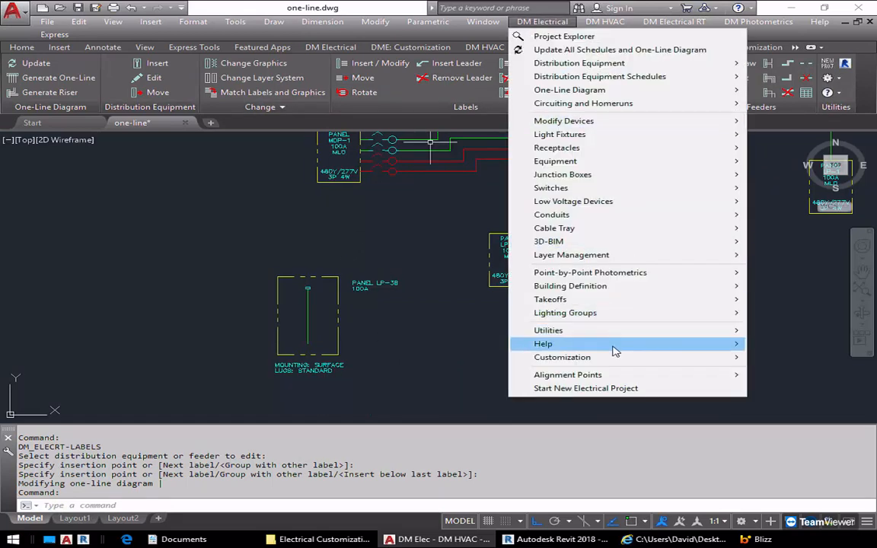
mouse_move(615, 359)
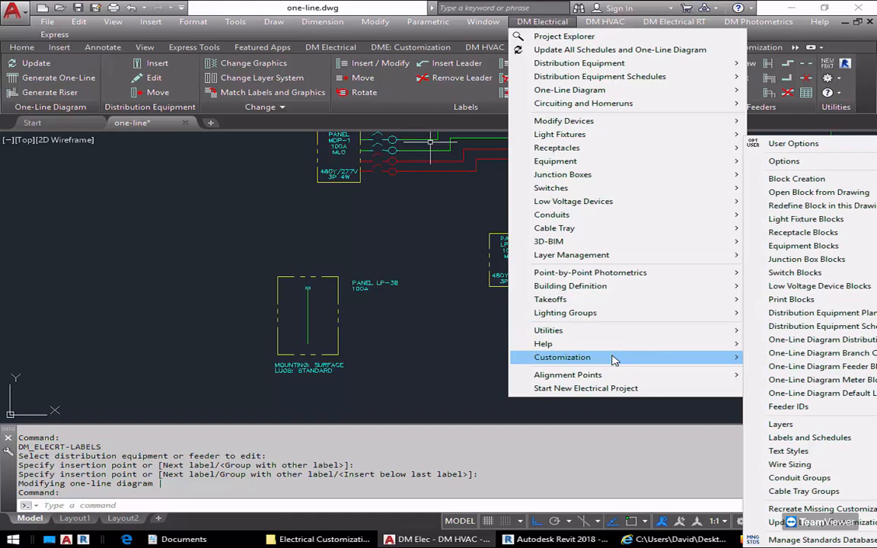
mouse_move(857, 391)
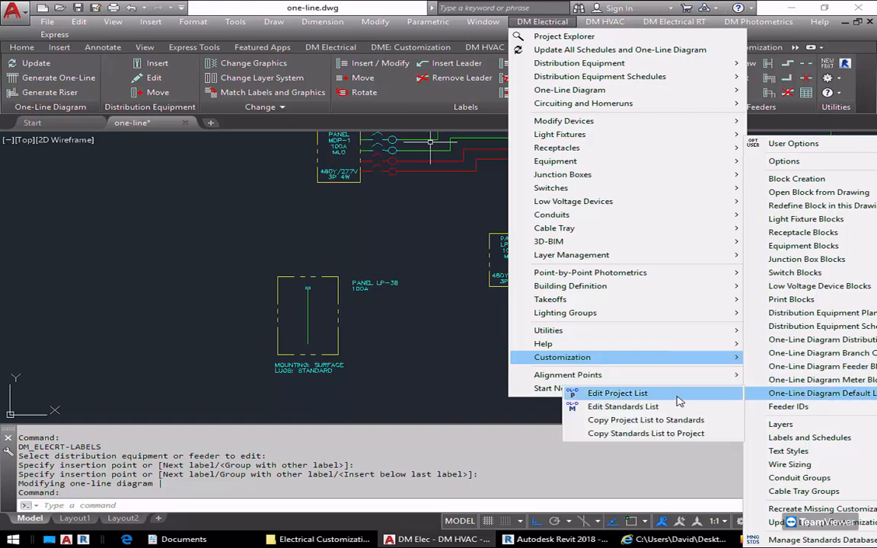
click(681, 402)
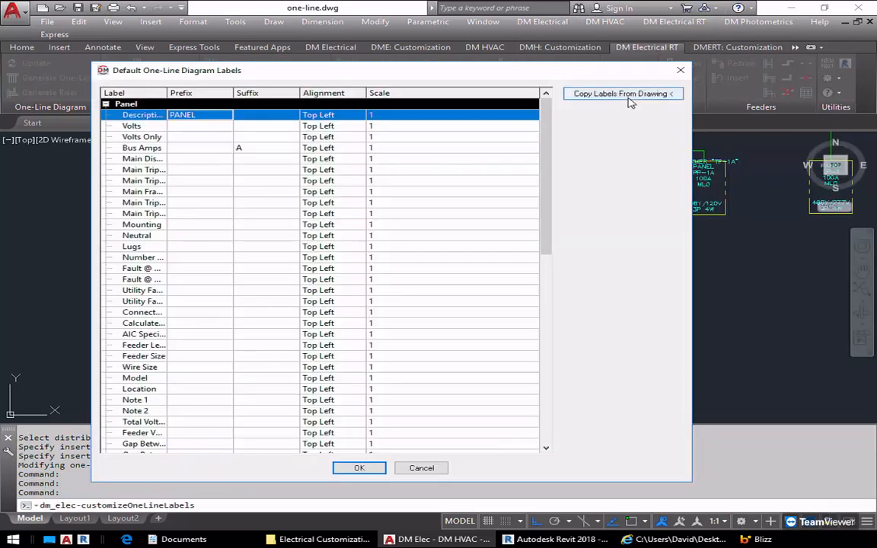
click(628, 99)
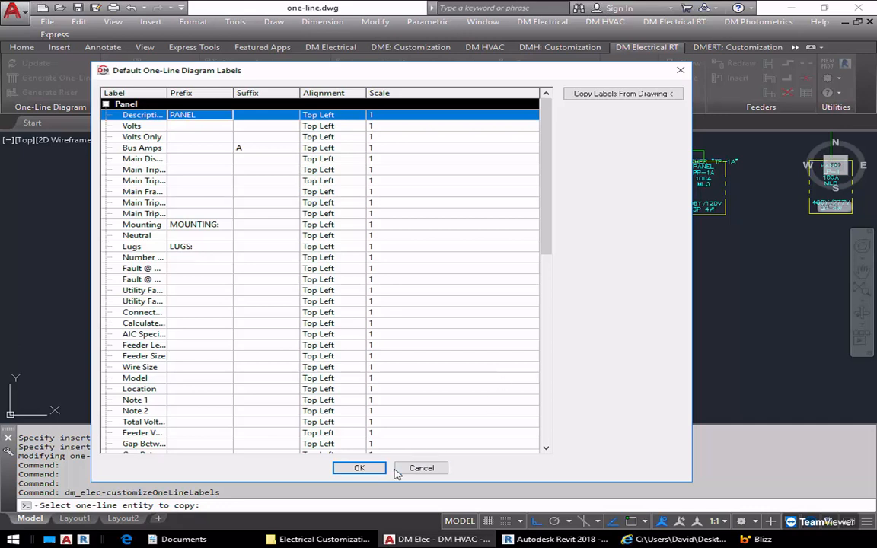
click(371, 473)
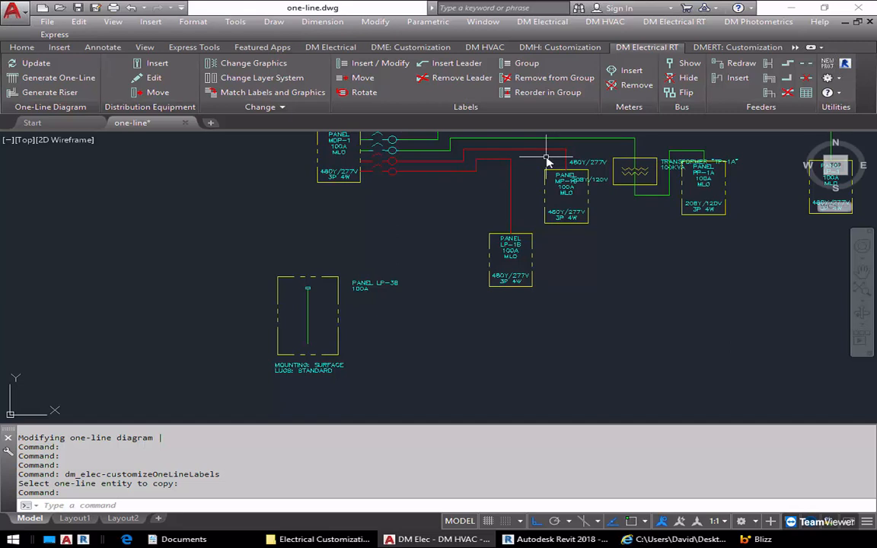
Open the Electrical RT project options and examine the feeder ID option and the default panel blocks for risers and one-line diagrams
click(674, 21)
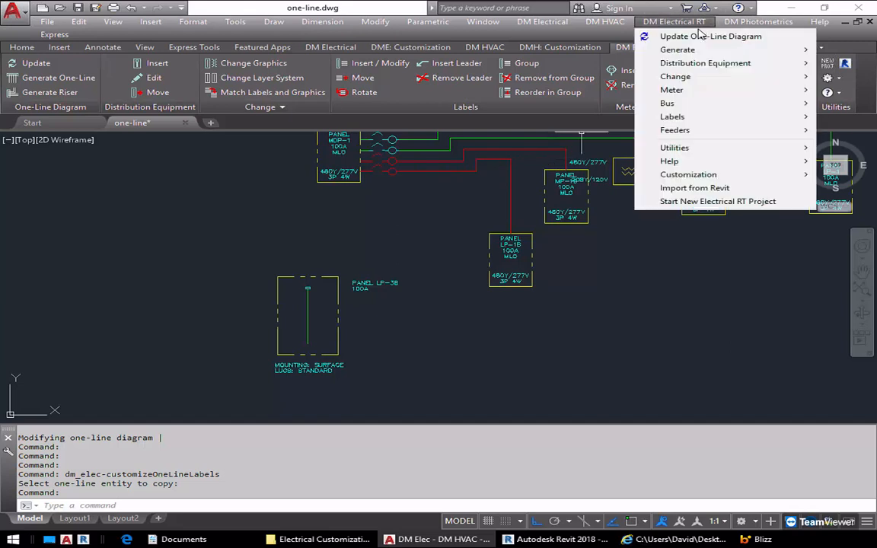
mouse_move(694, 177)
mouse_move(848, 192)
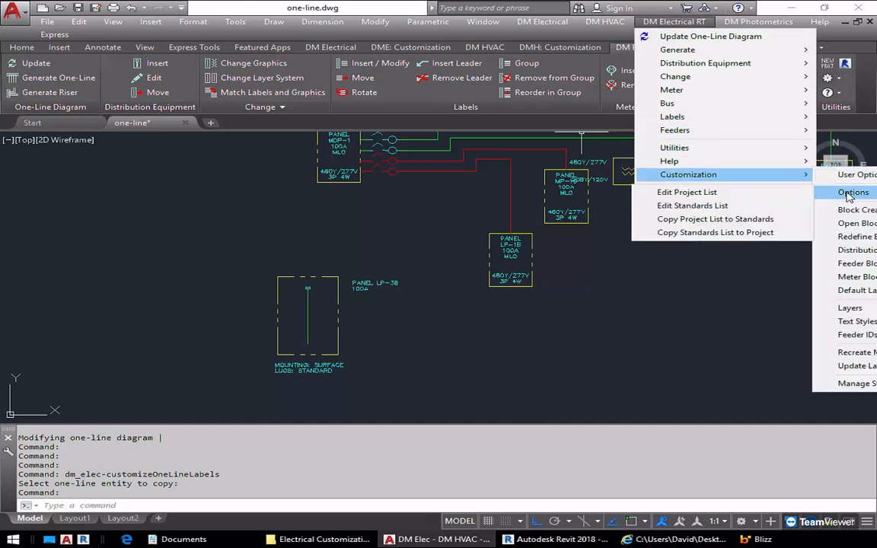
click(749, 195)
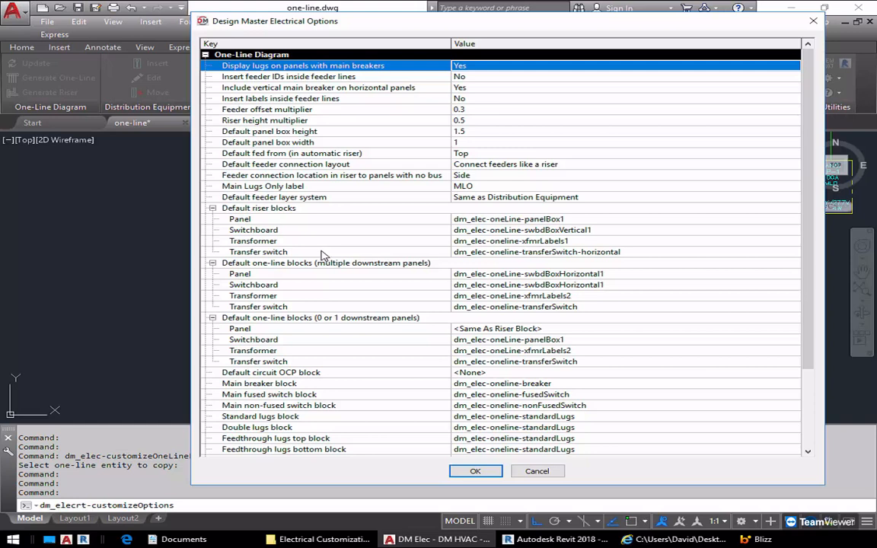
click(312, 76)
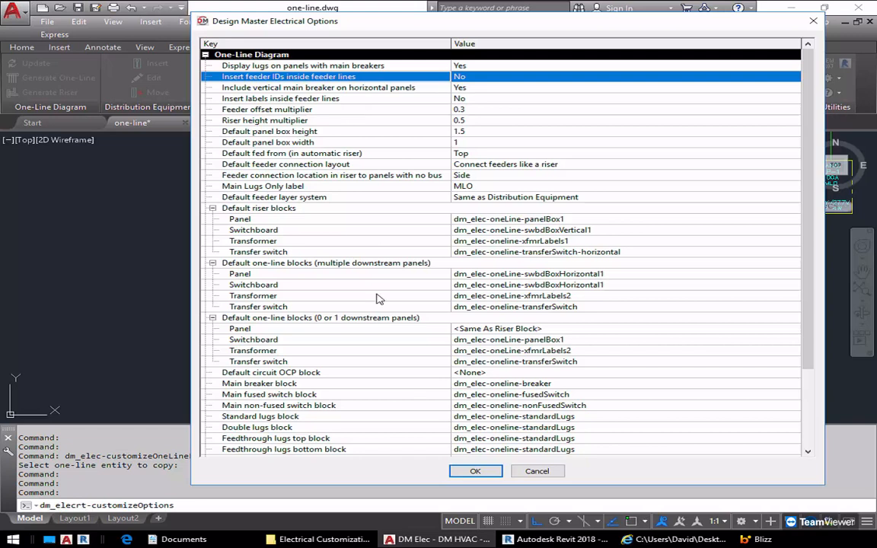
click(259, 207)
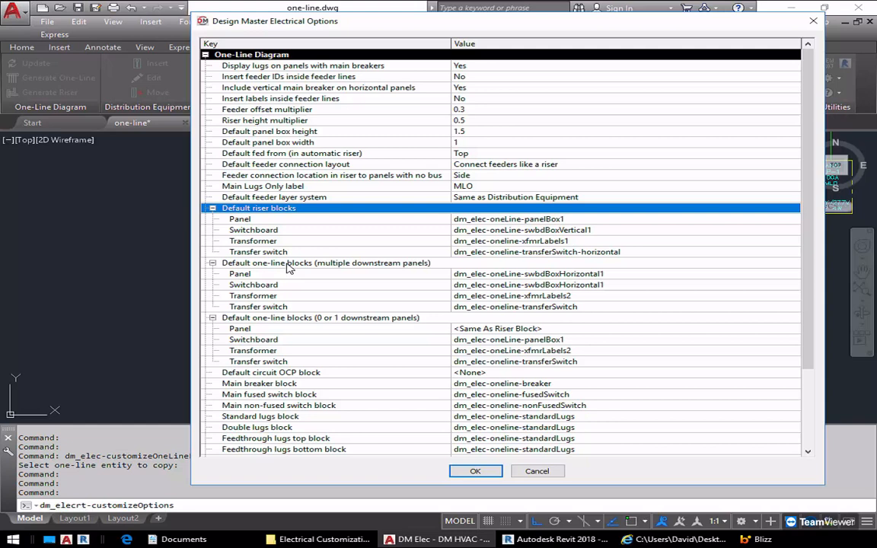
click(245, 220)
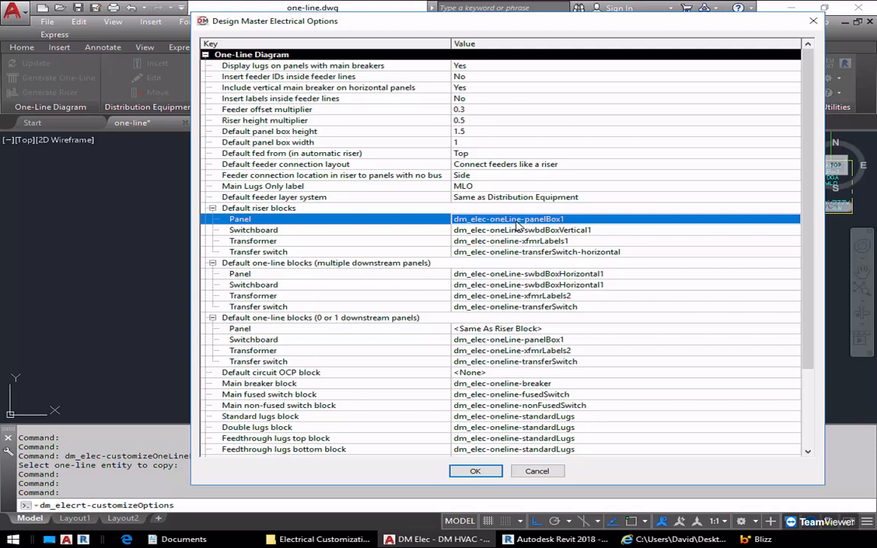
click(445, 274)
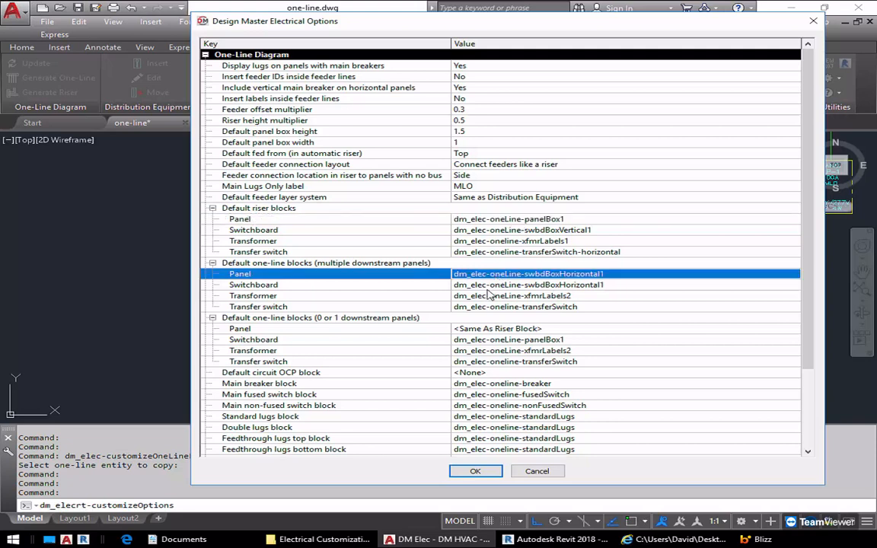
click(488, 329)
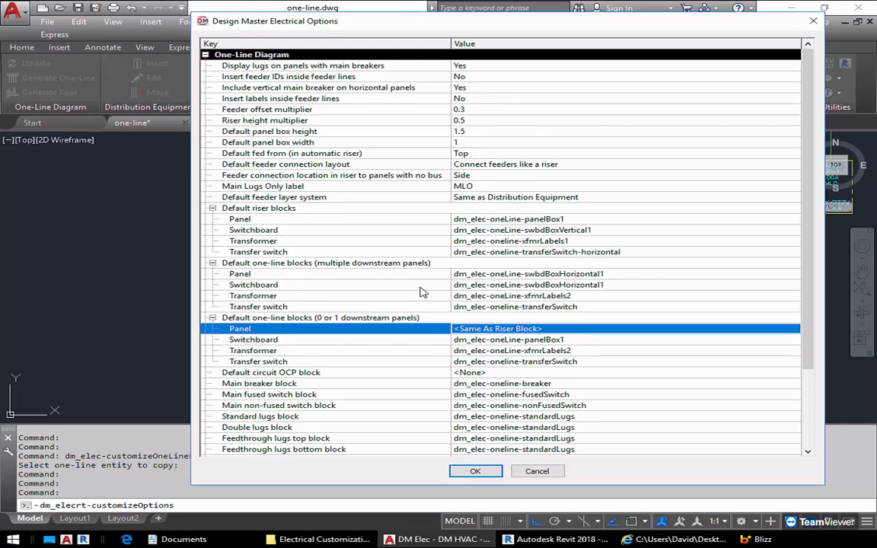
Browse the listed blocks and customization drawings available as the default one-line panel block for multiple downstream panels, keeping dm_elec-oneLine-swbdBoxHorizontal1
click(499, 274)
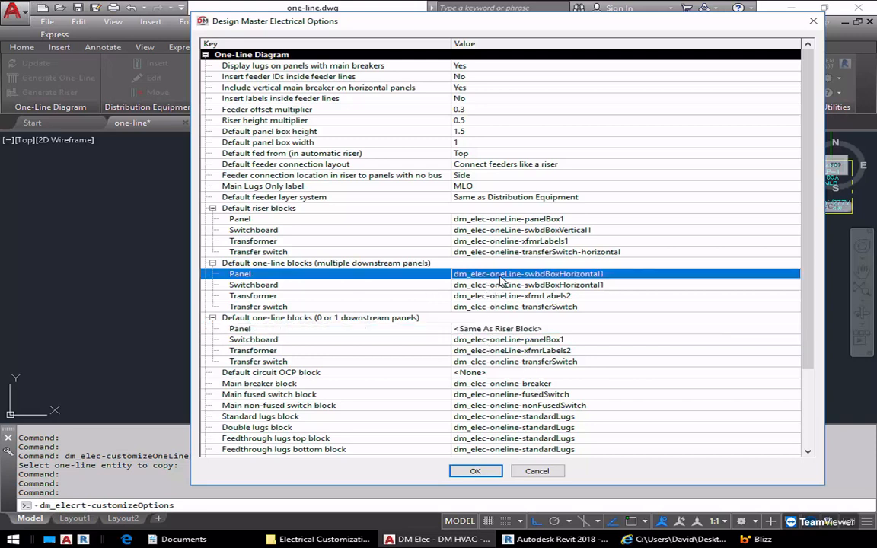
click(498, 274)
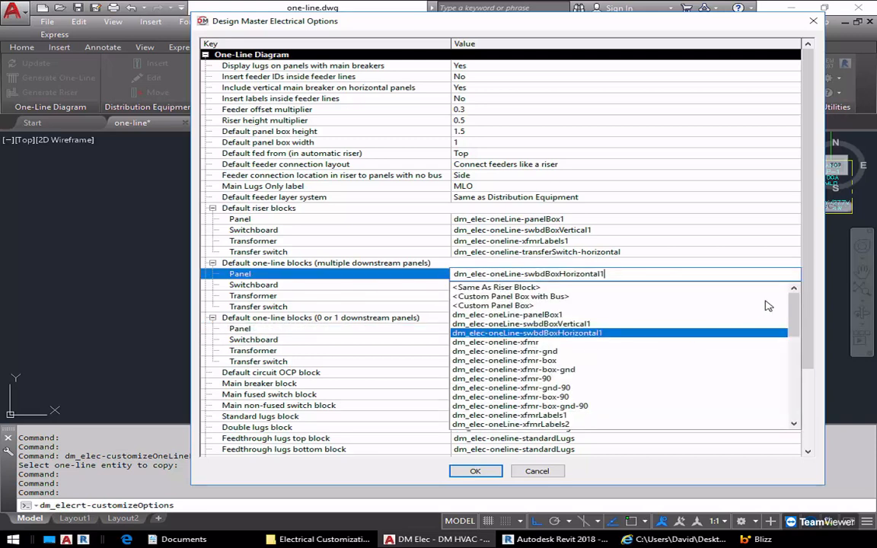
drag(794, 303, 798, 397)
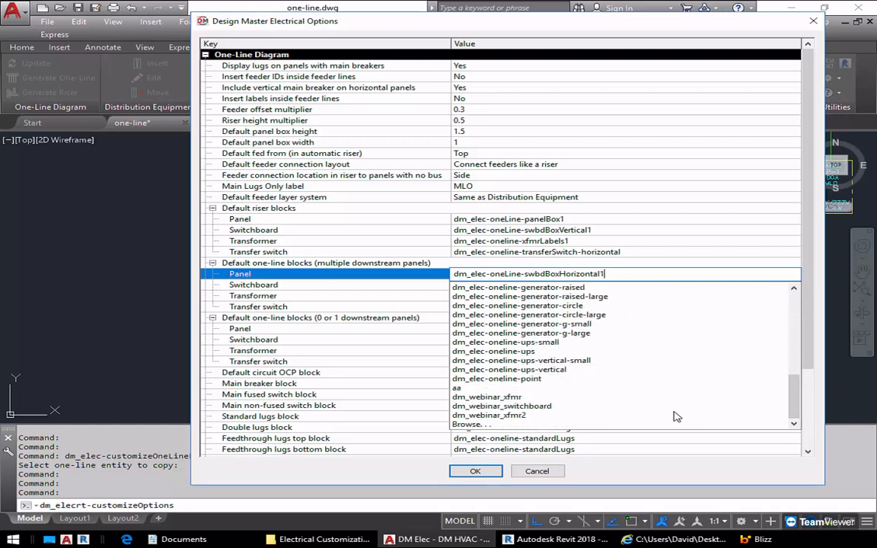
click(467, 425)
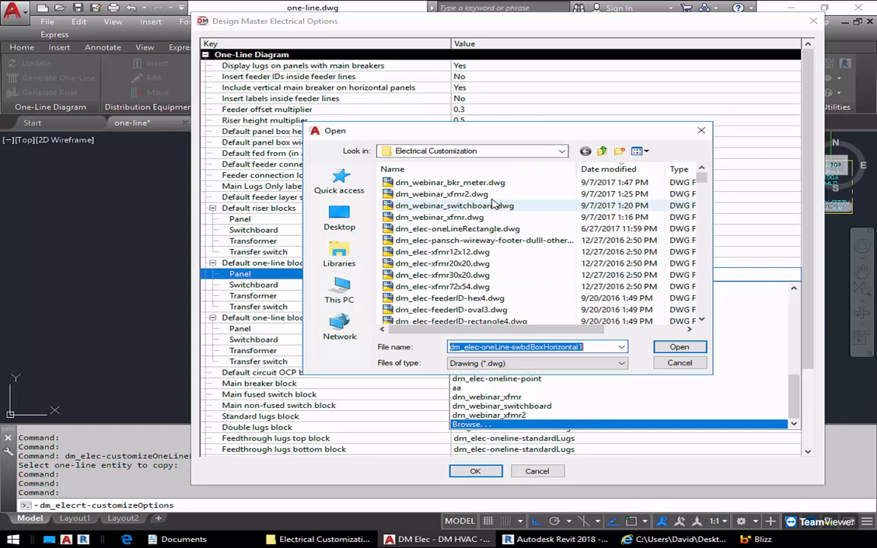
click(680, 346)
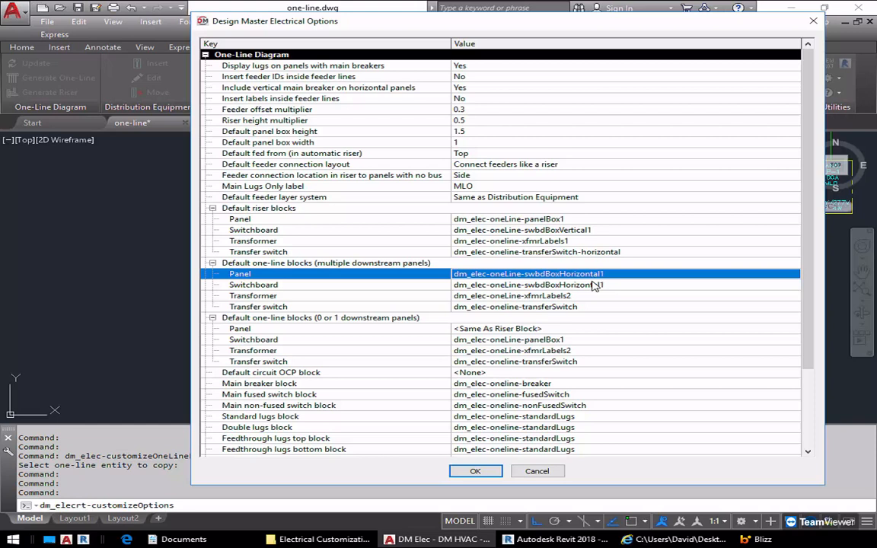
Review the default circuit OCP block, the main breaker block and the remaining one-line diagram options
click(313, 372)
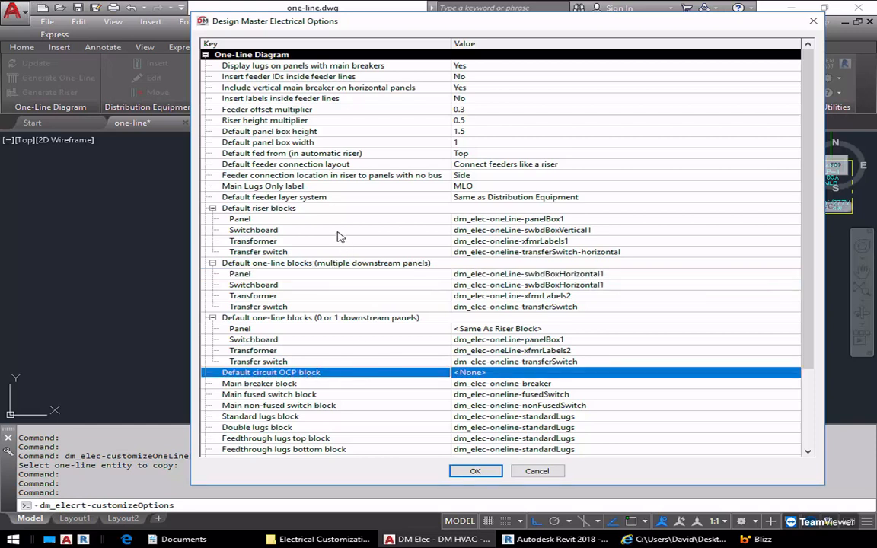
scroll(341, 237, down, 3)
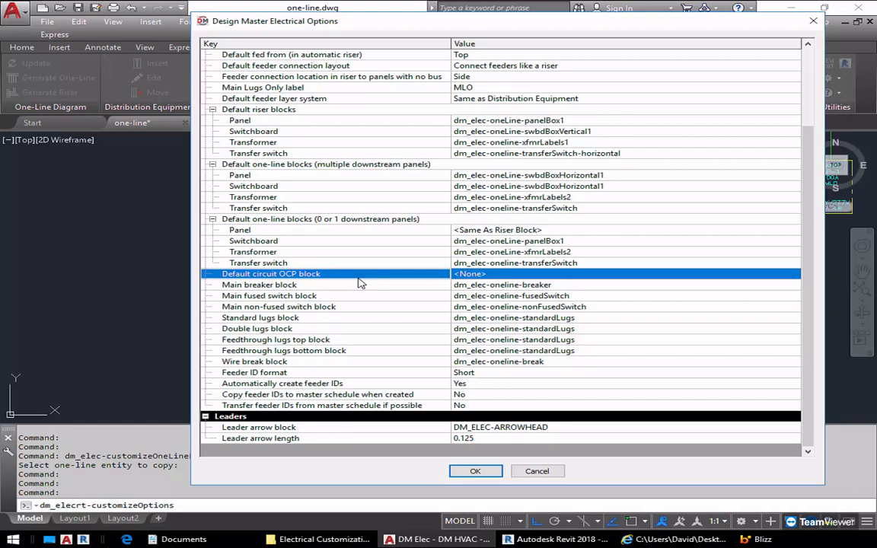
click(354, 286)
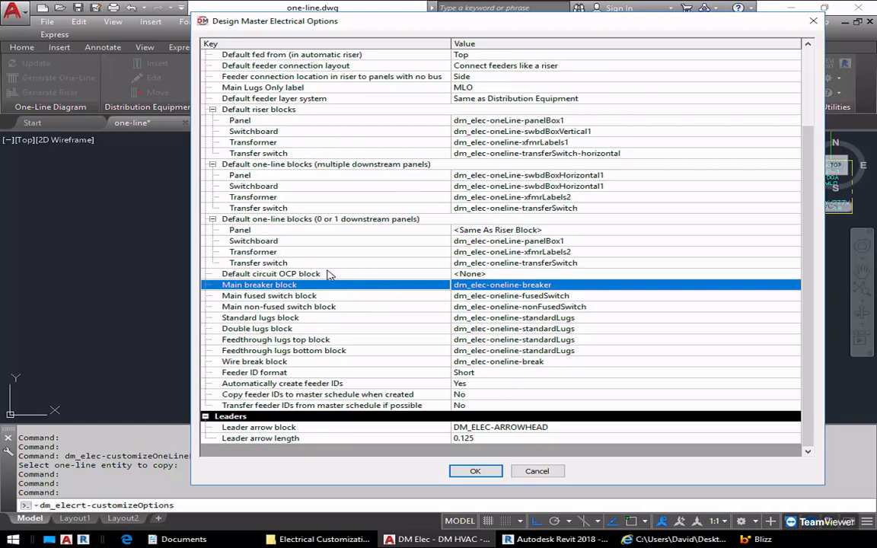
scroll(329, 274, up, 3)
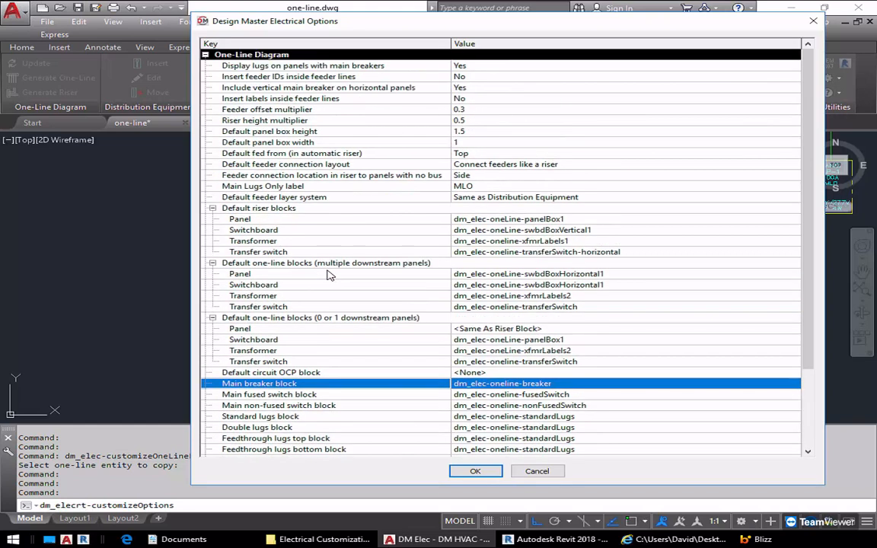